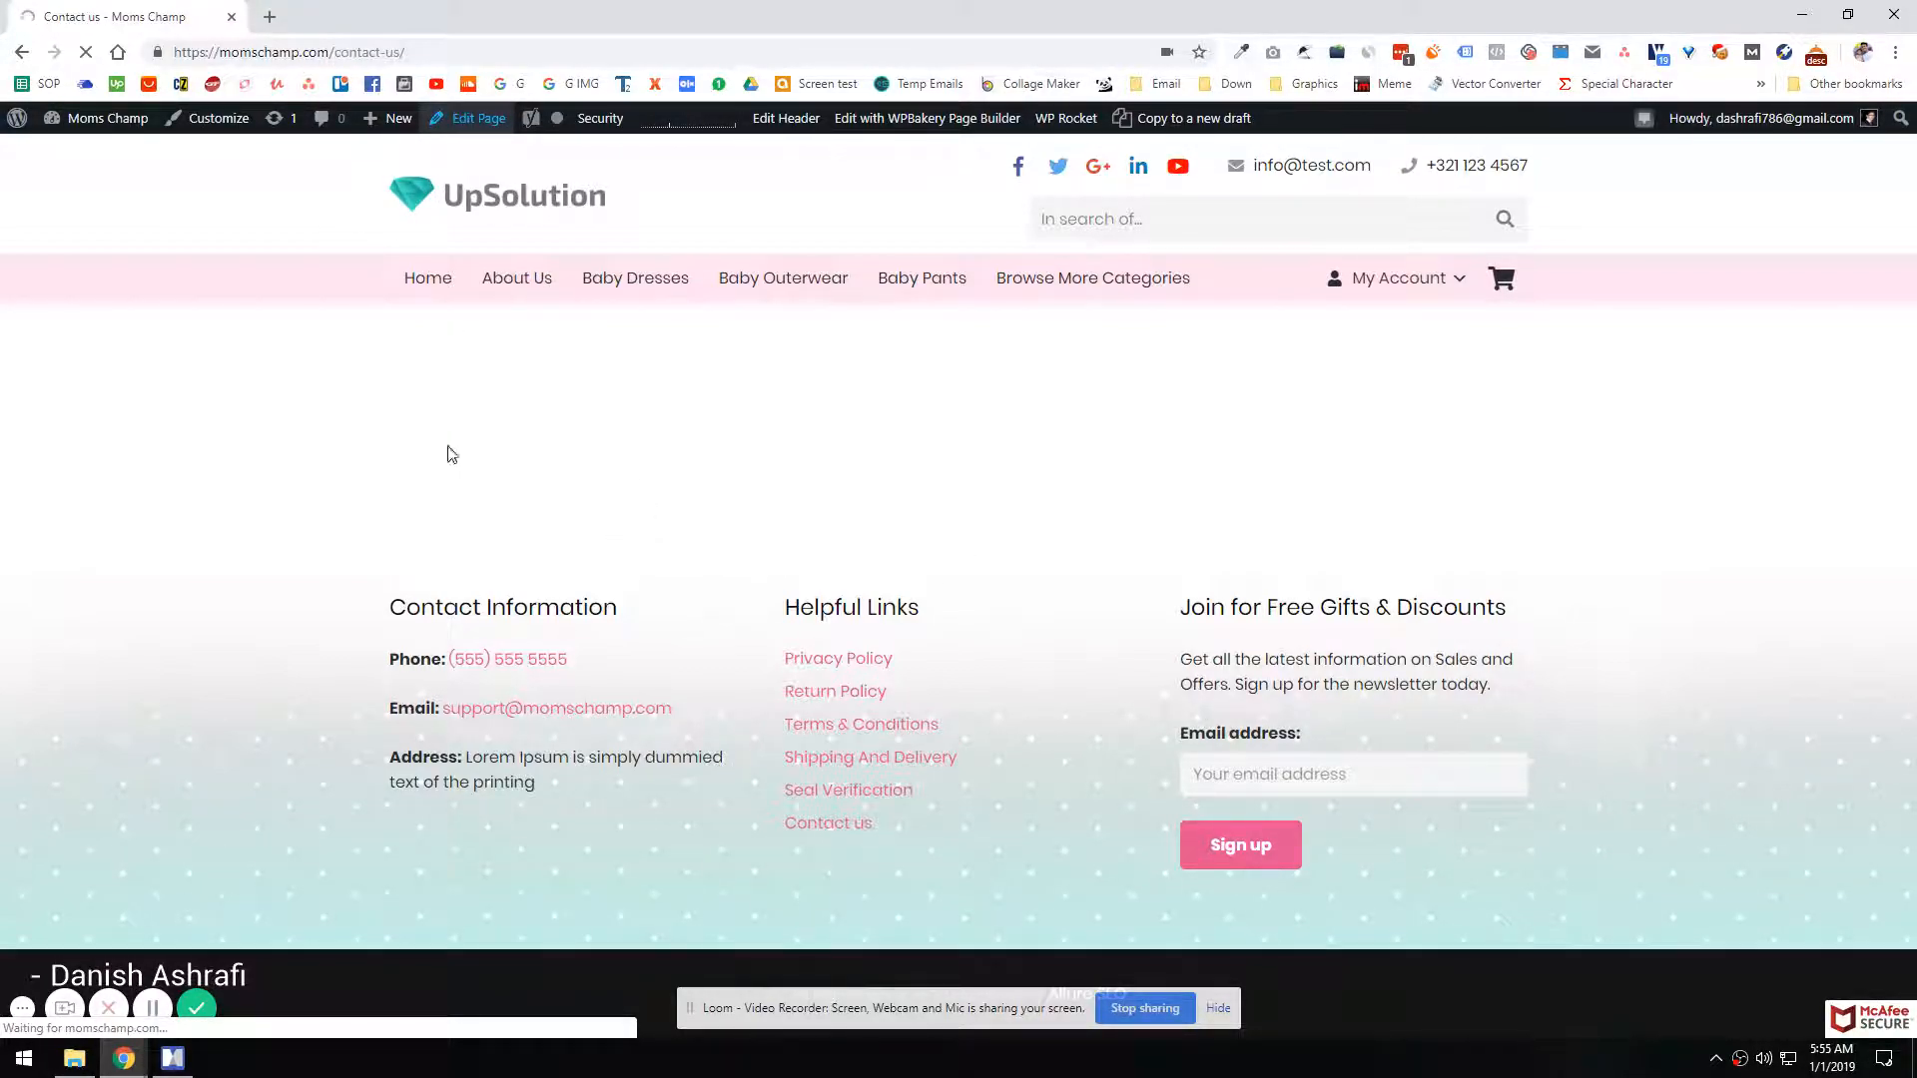
key(Print)
drag(1447, 316, 1014, 763)
key(Escape)
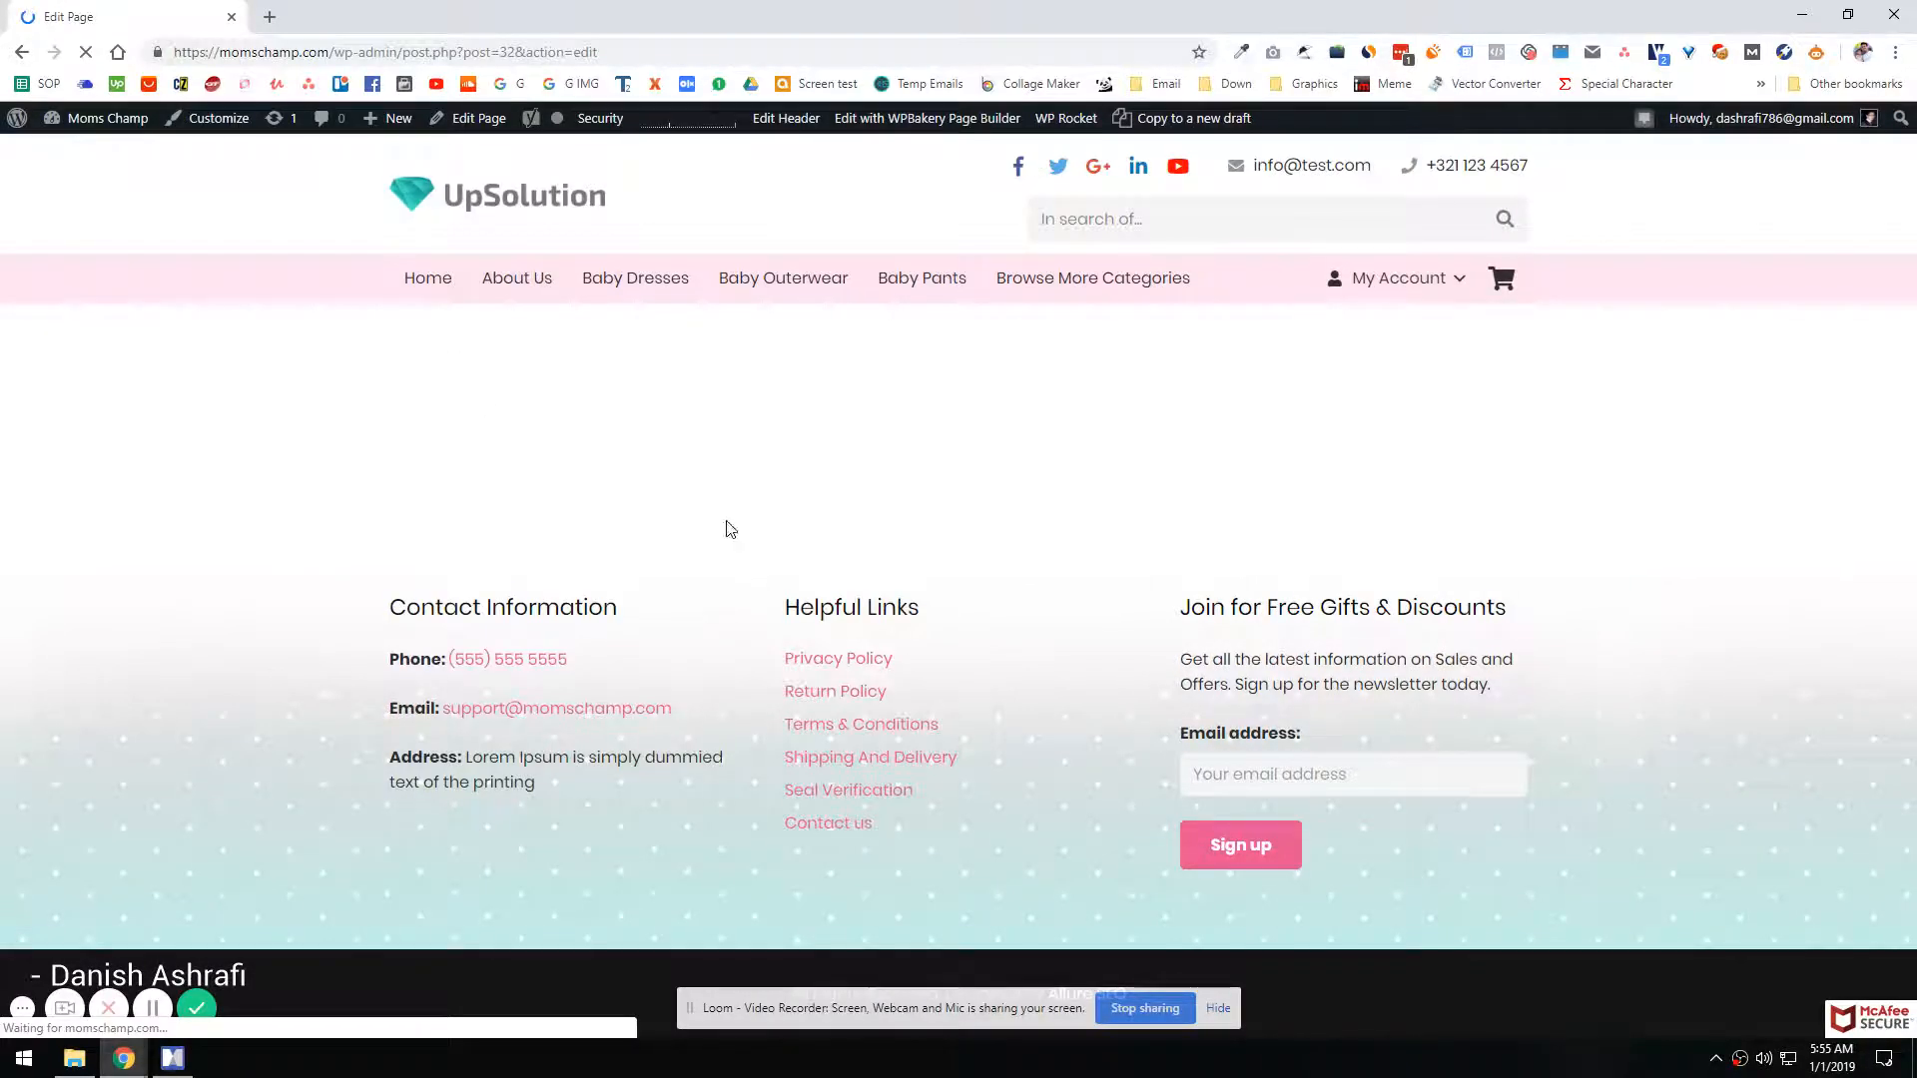
Step: Open bagfort.com in a new browser tab and go to its Contact Us page as a reference
key(ctrl+t)
text(bagfort.com)
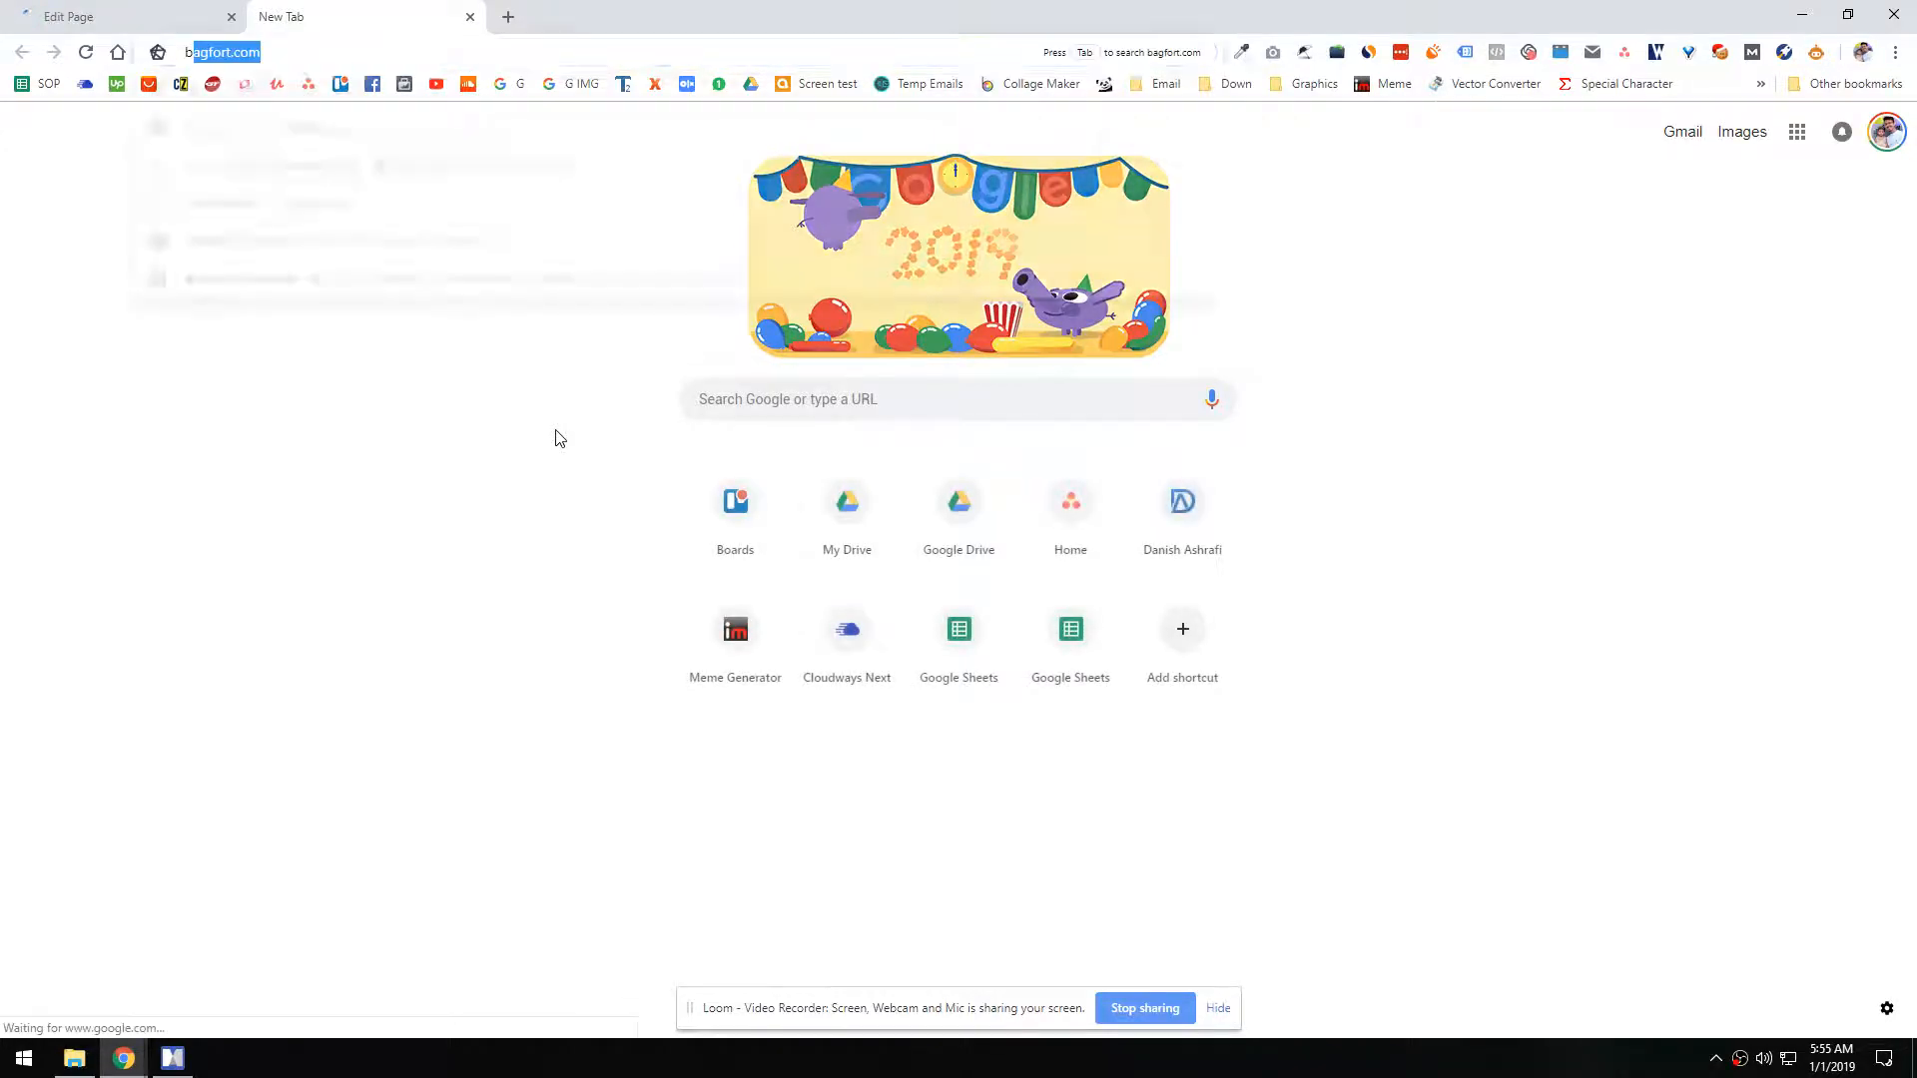
key(Return)
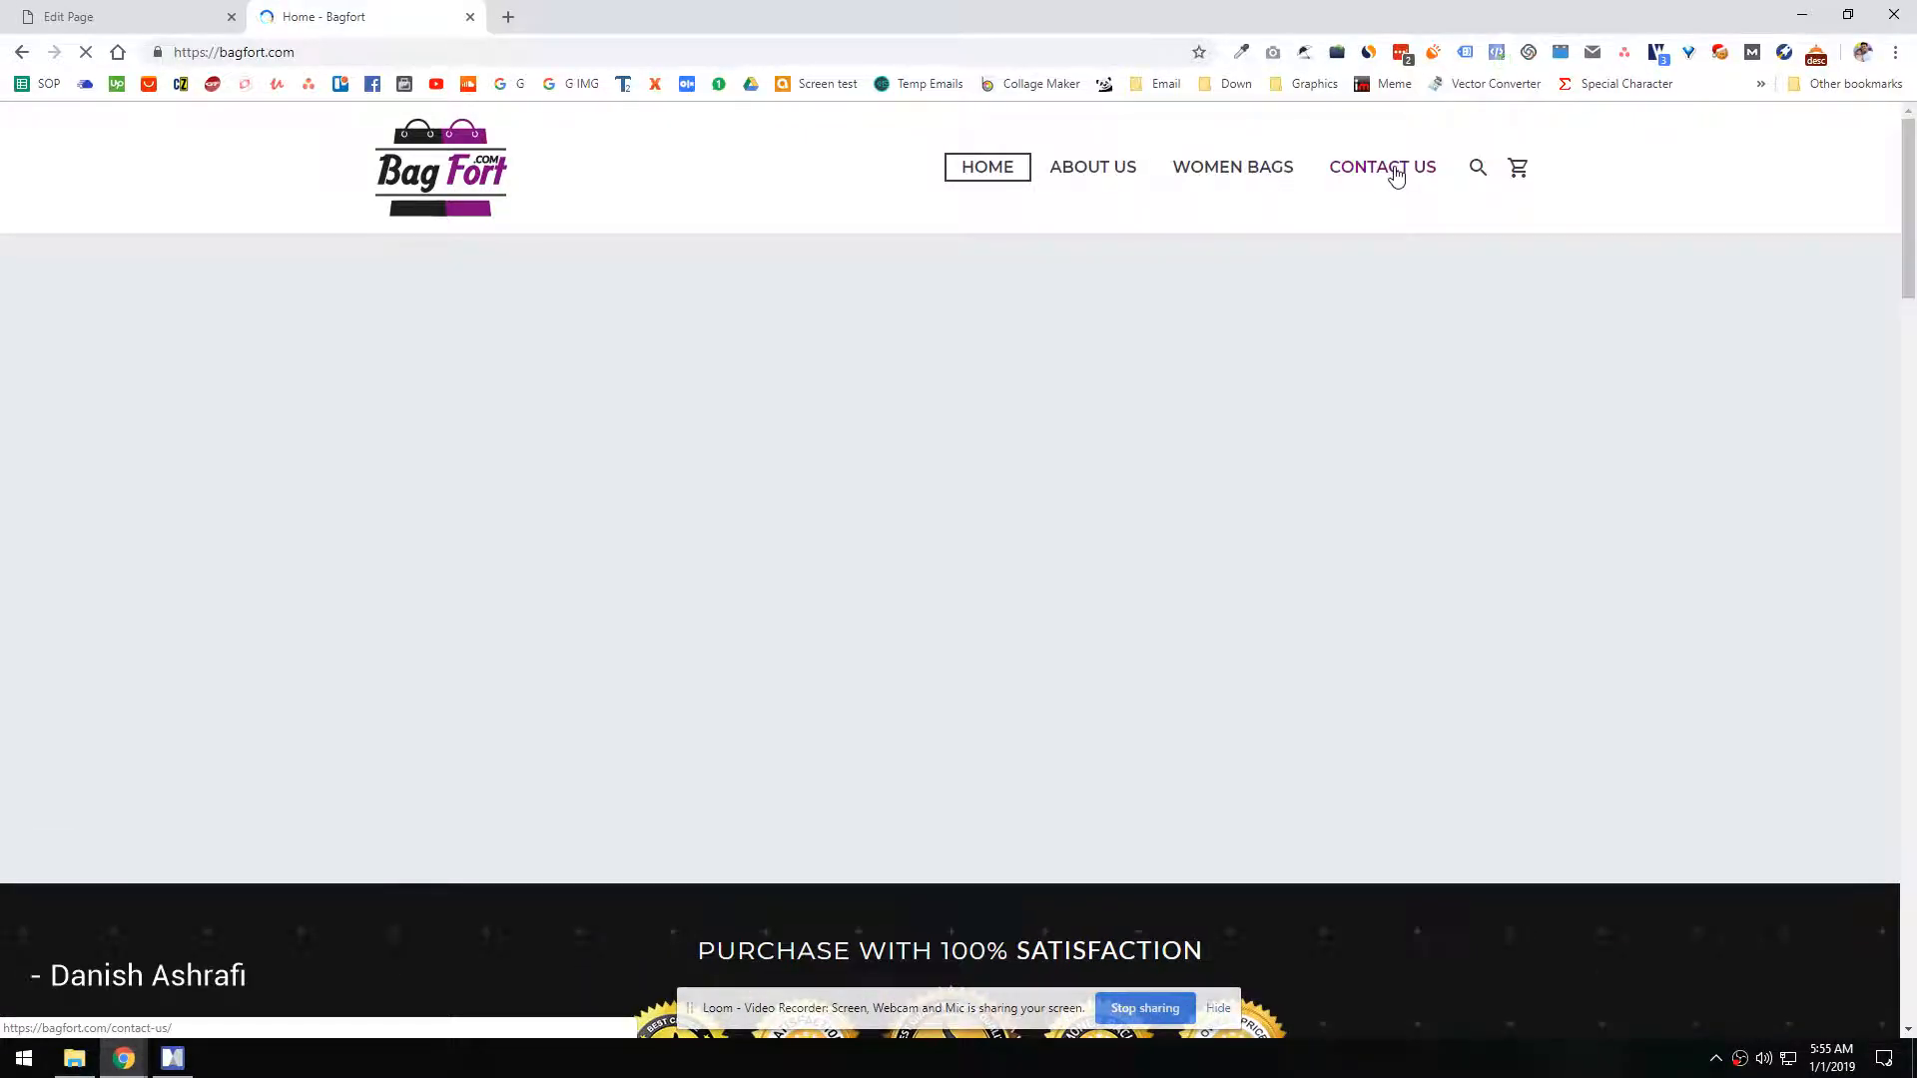
Step: Switch the Contact us page to WPBakery Page Builder editing and add a row with two equal columns
click(188, 12)
click(318, 428)
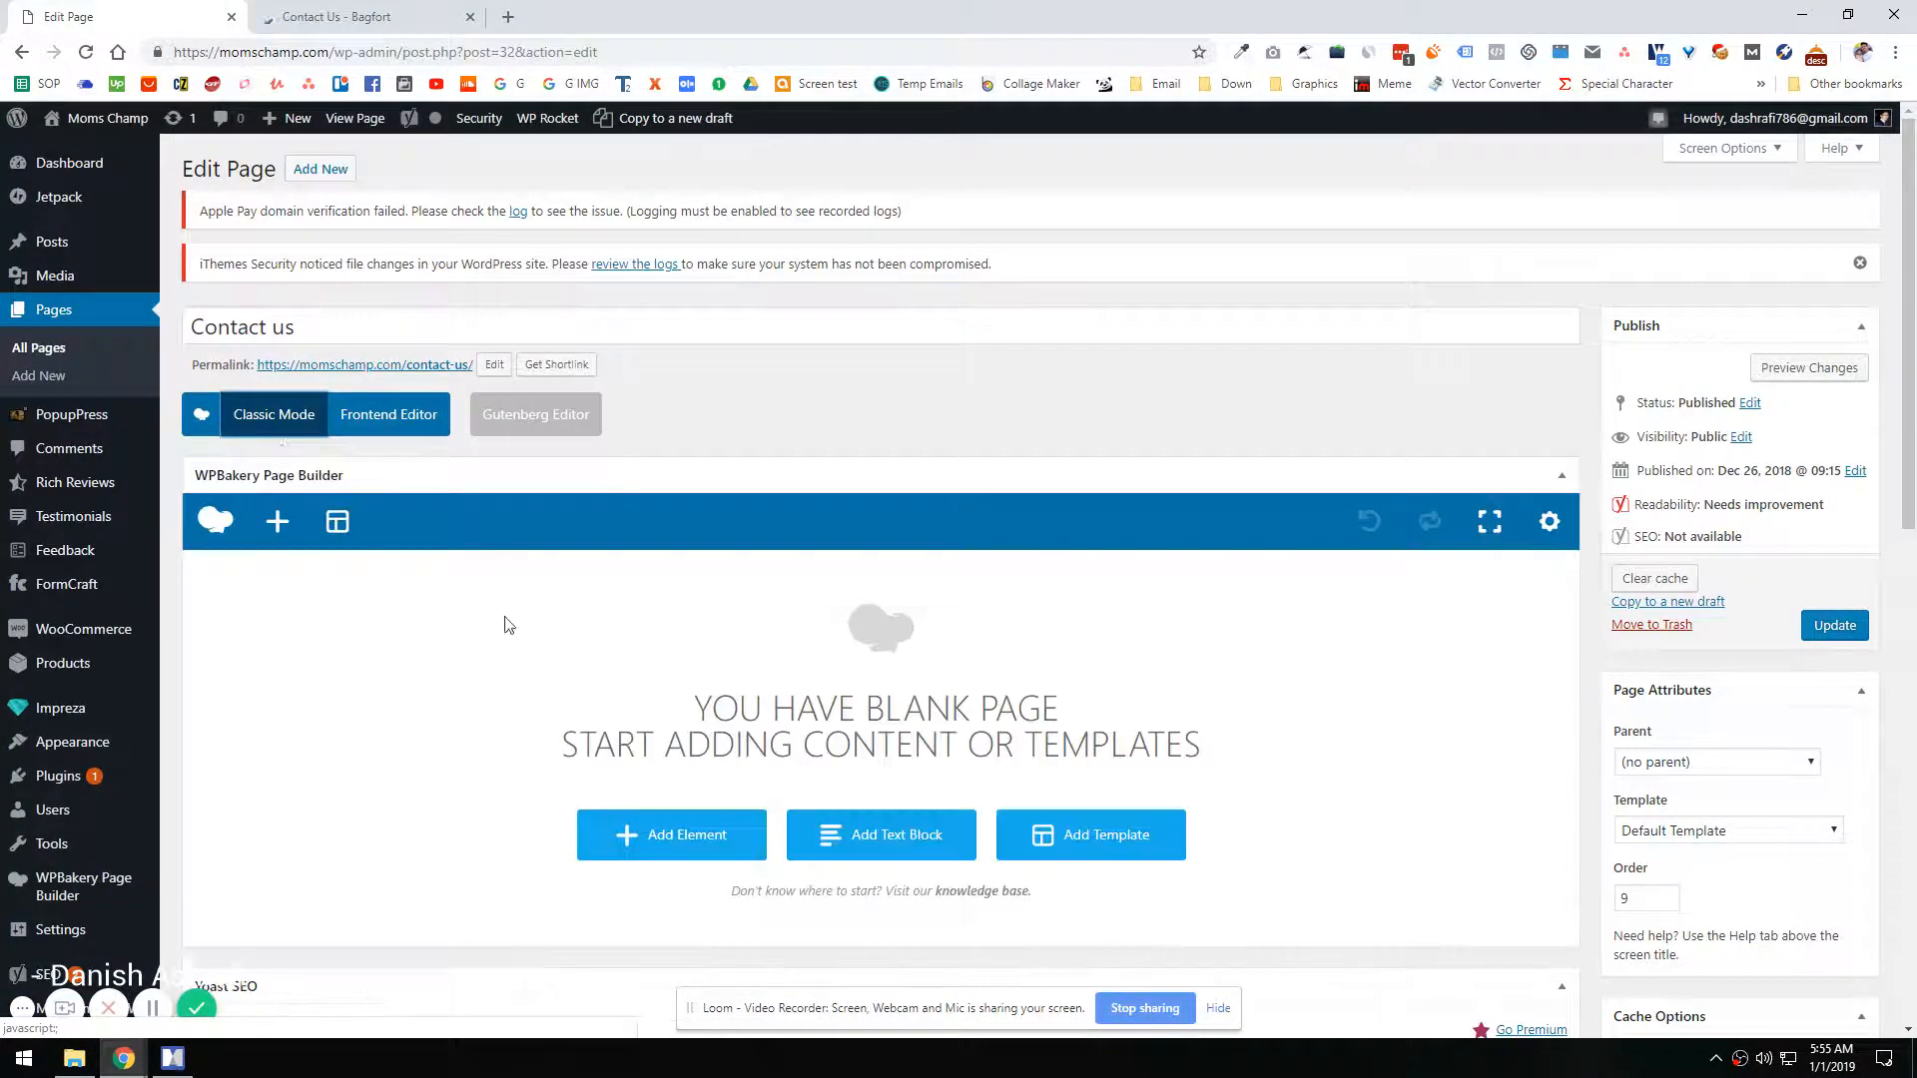
click(685, 719)
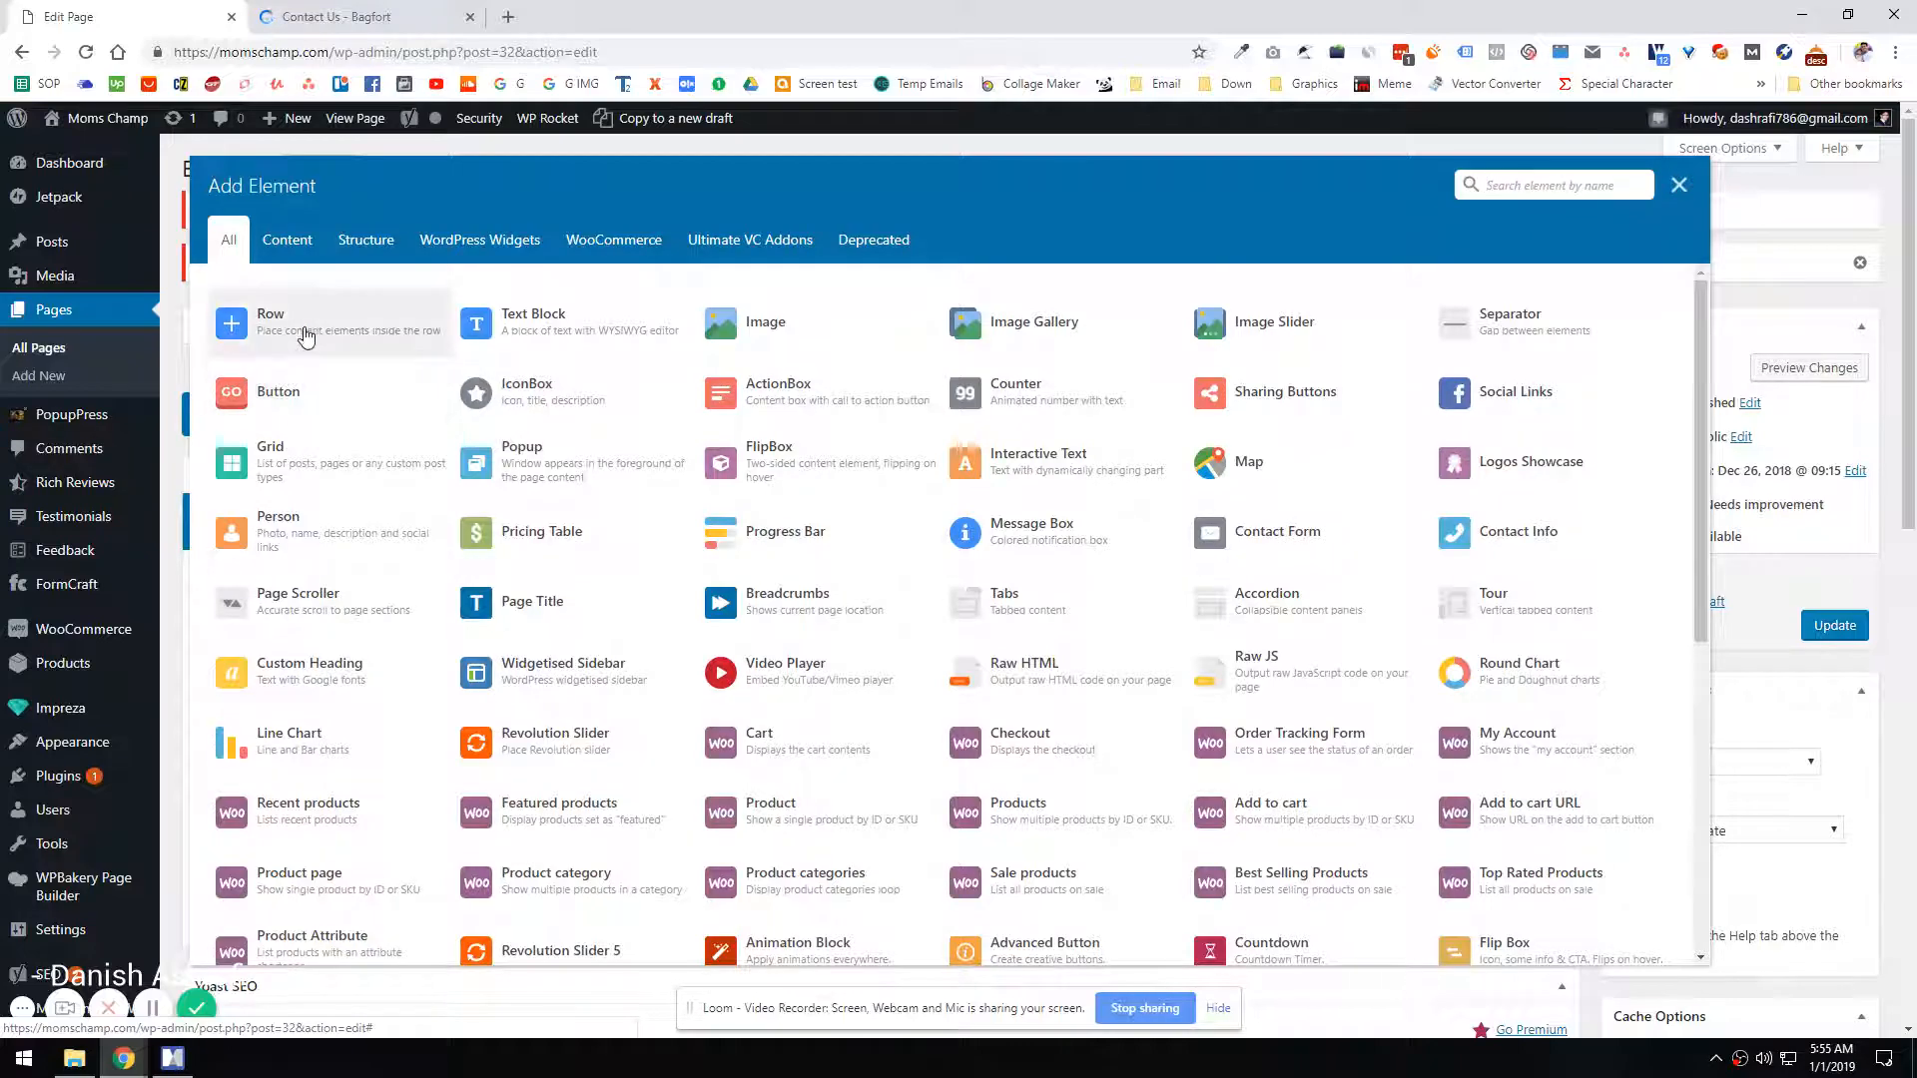
click(257, 320)
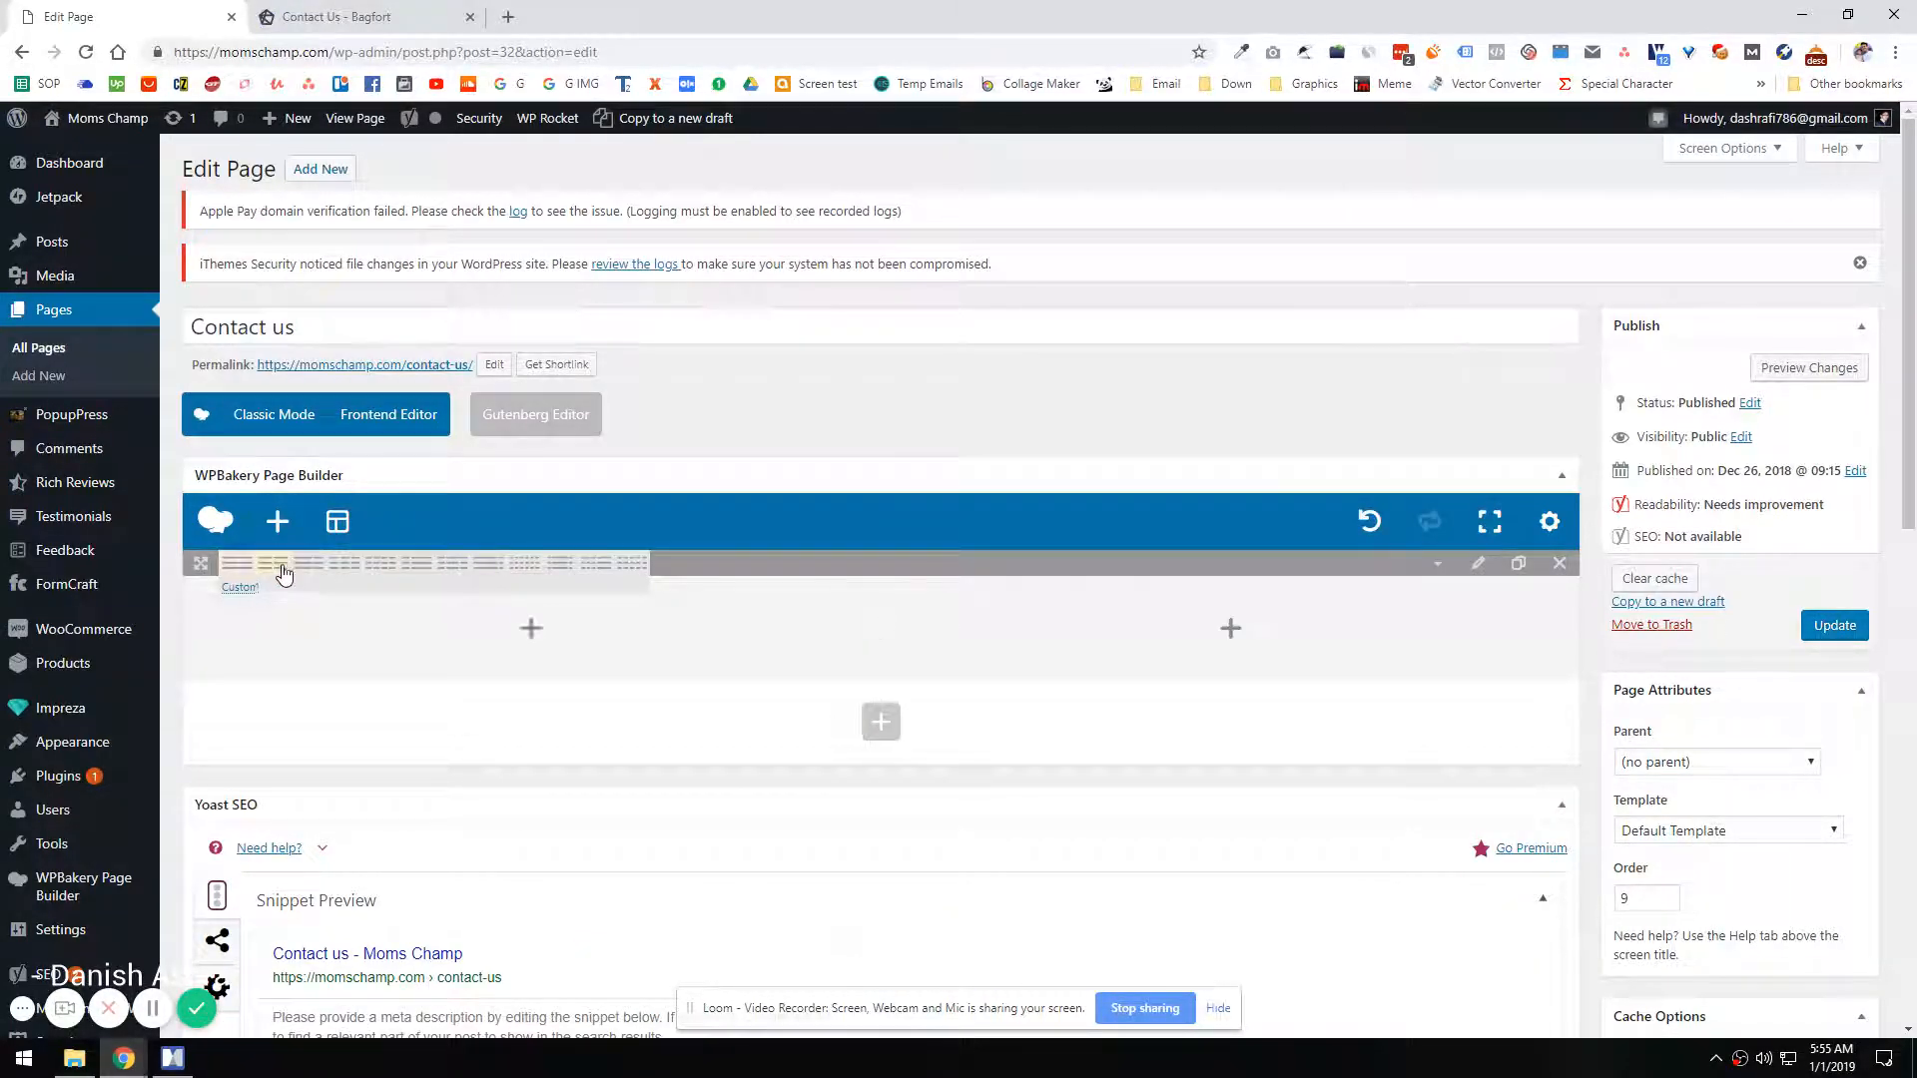
click(276, 564)
Step: Open the FormCraft dashboard in a separate tab and review the fields of the Bagfort contact form
mouse_move(55, 599)
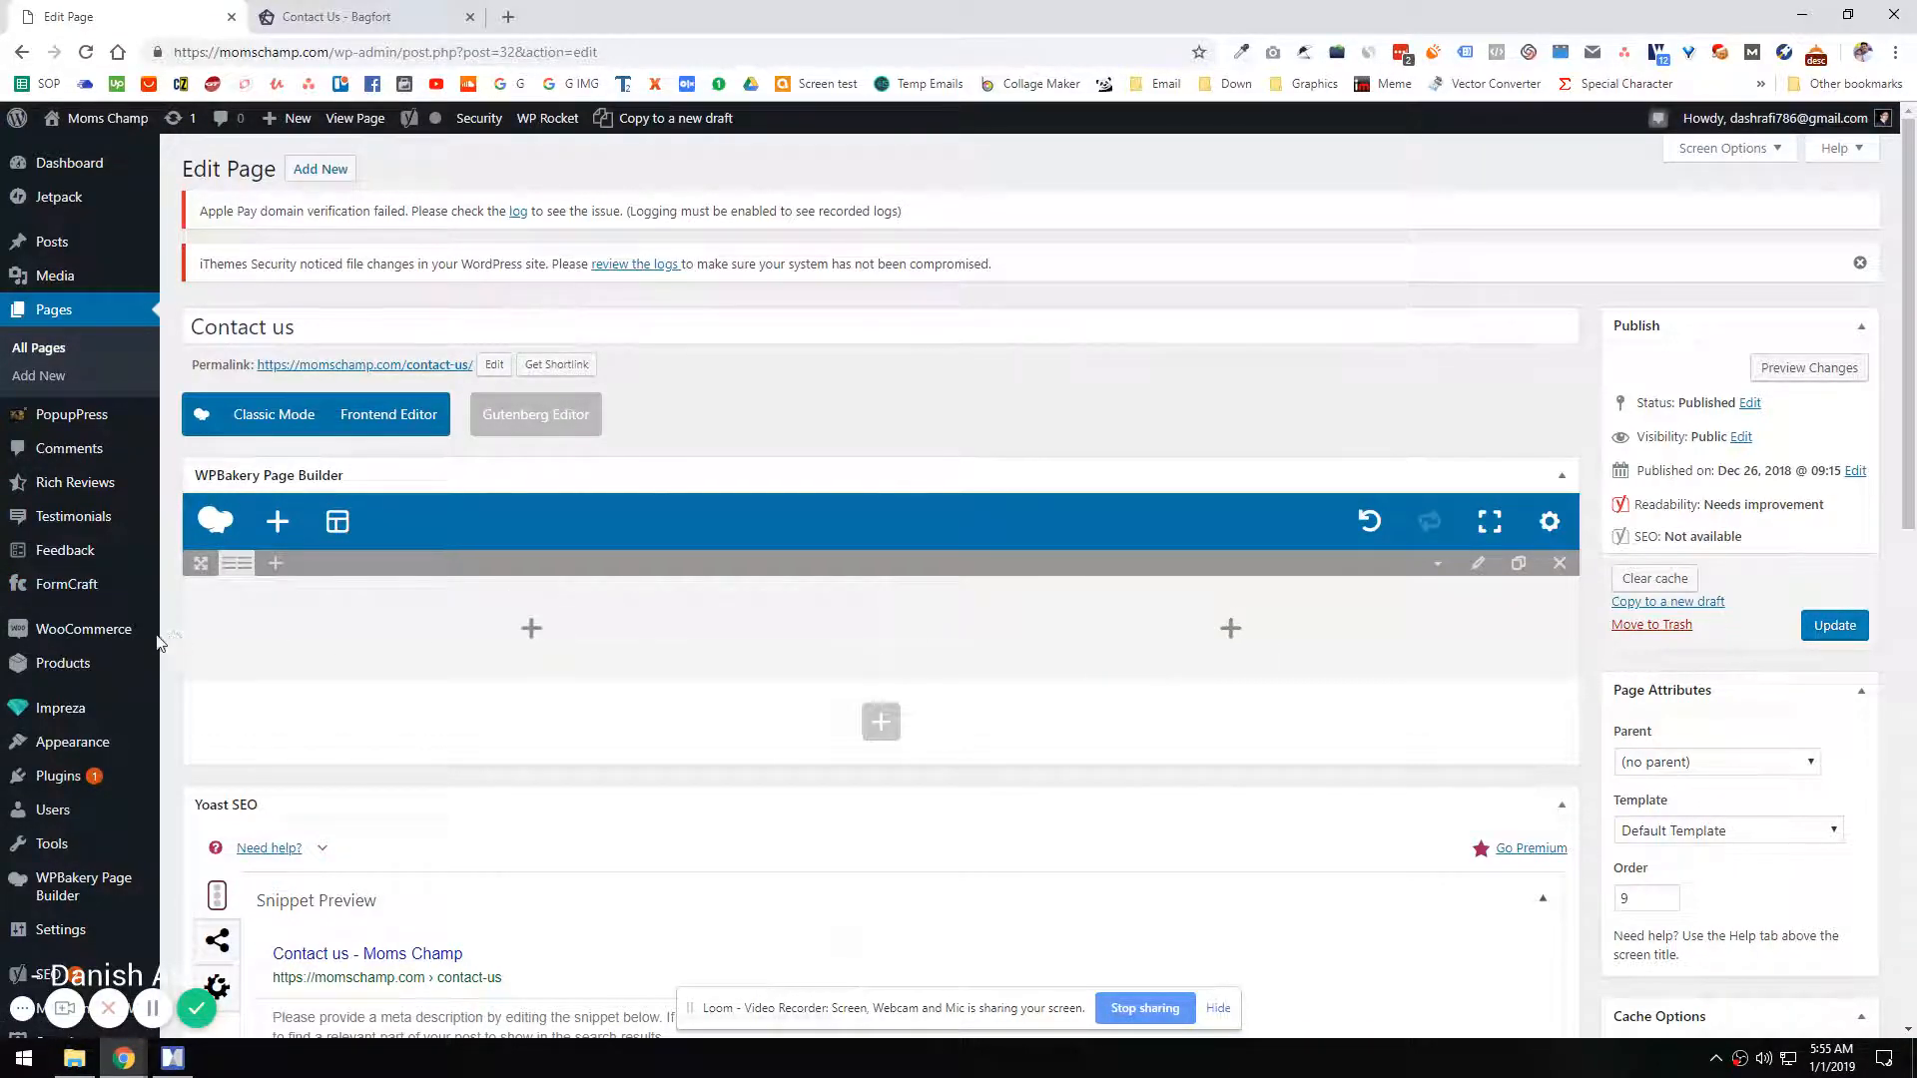
middle_click(67, 584)
click(446, 30)
click(589, 17)
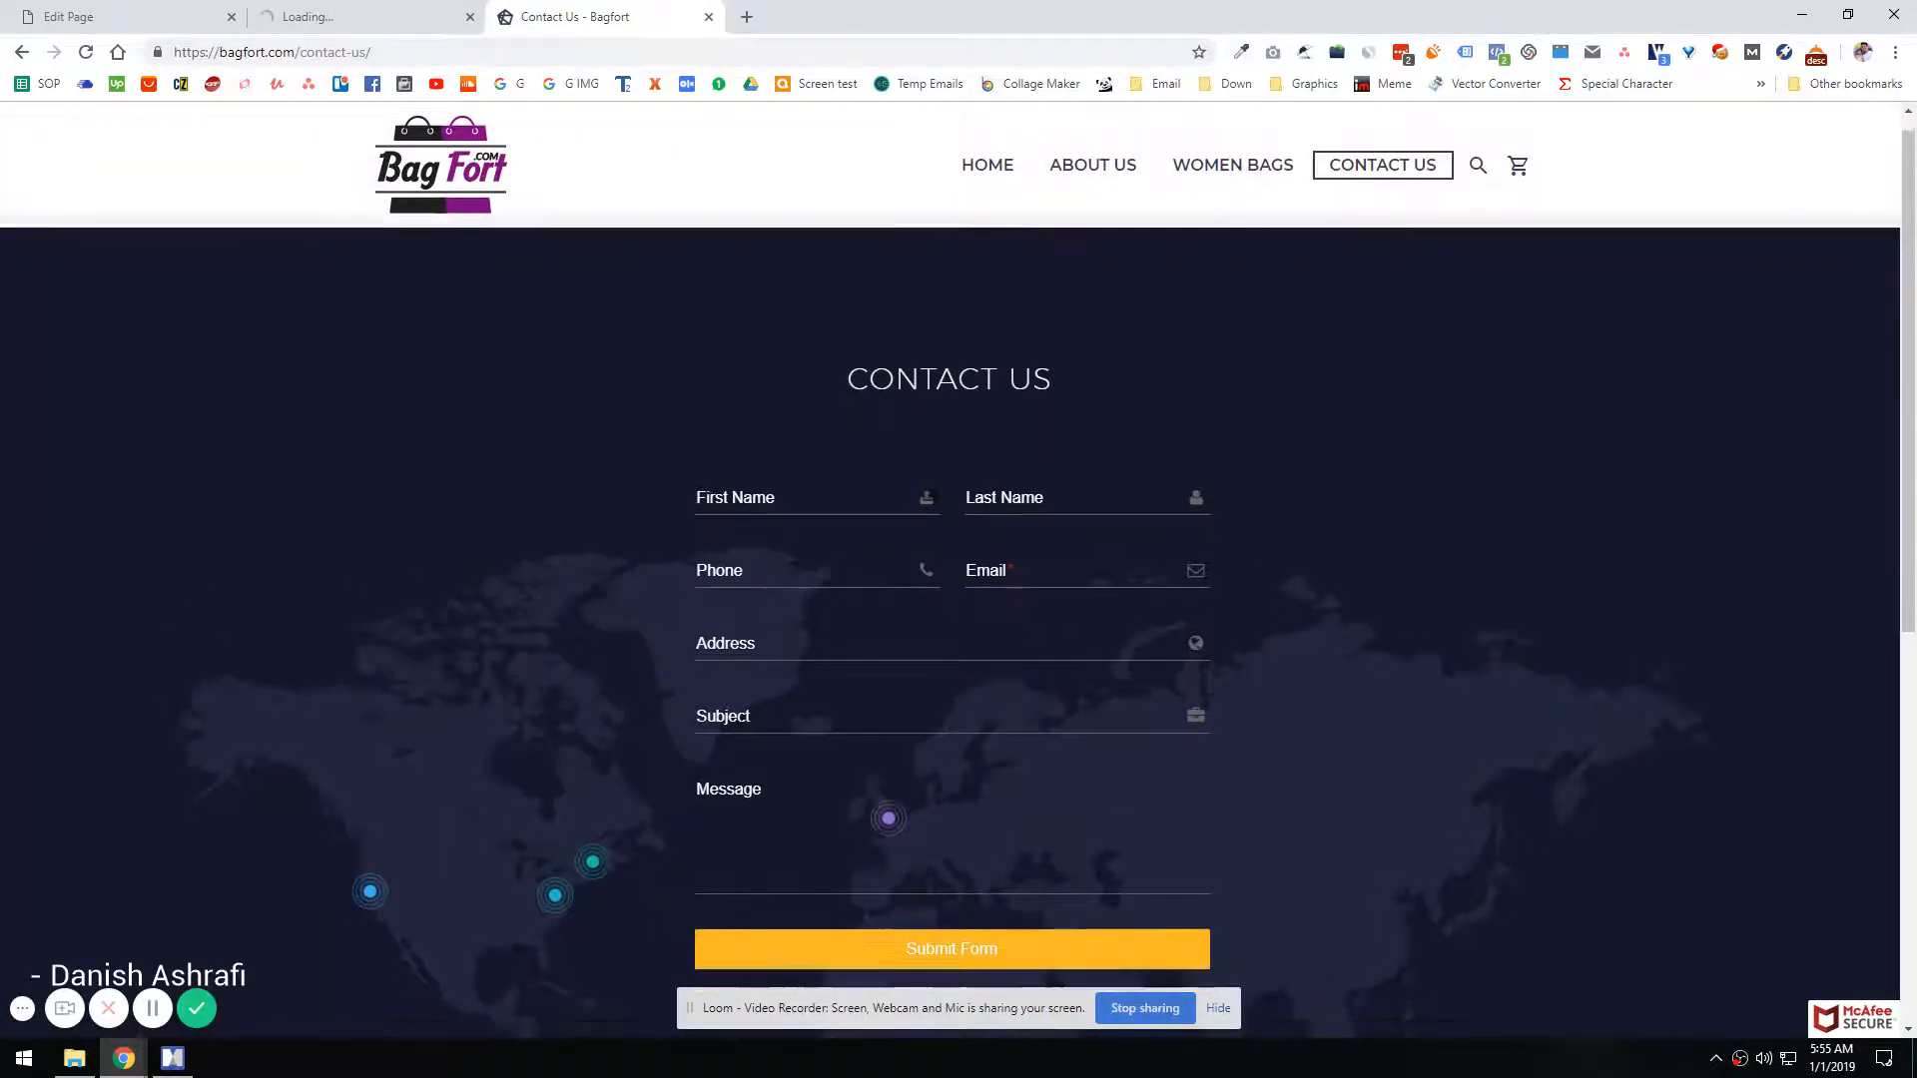
scroll(818, 650, down, 7)
scroll(819, 650, up, 6)
click(278, 8)
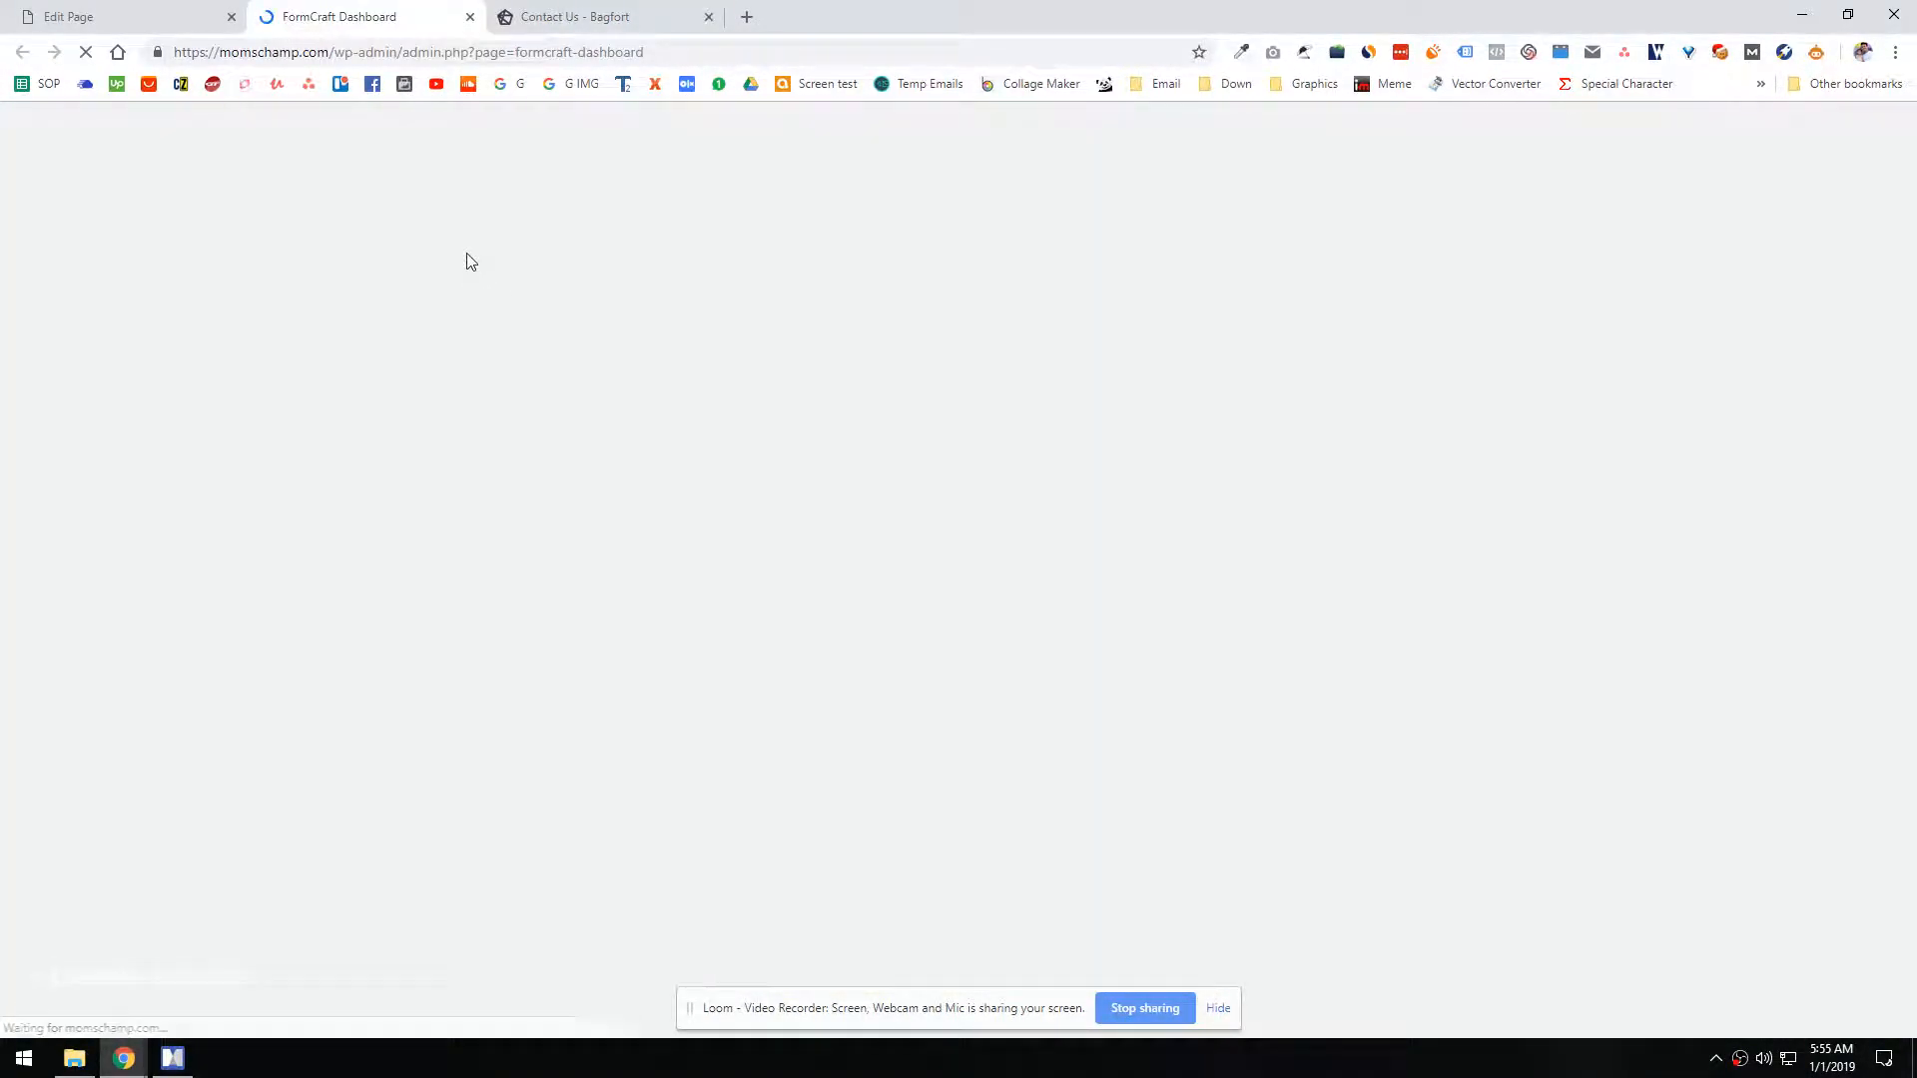
click(559, 15)
click(341, 10)
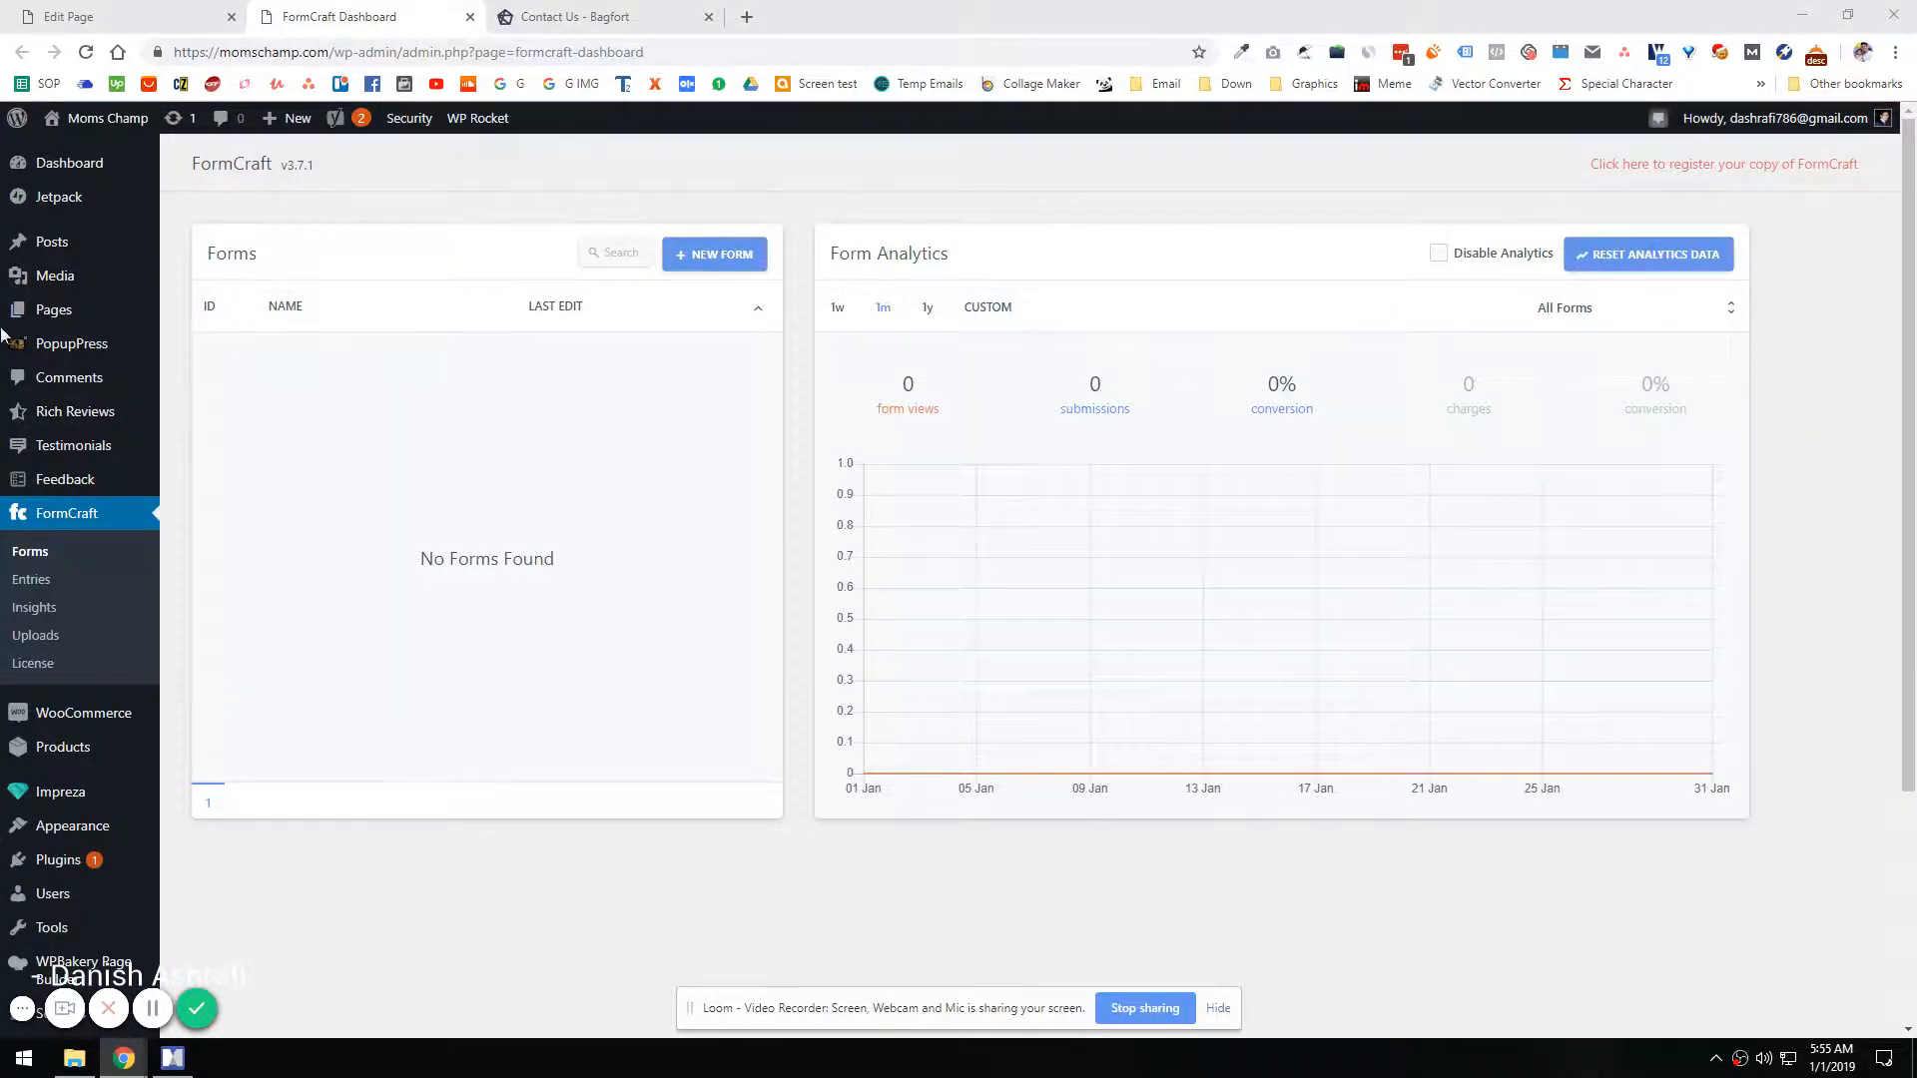
Step: Start a new form from a template, compare the booking and contact designs, and choose Contact (1)
click(713, 256)
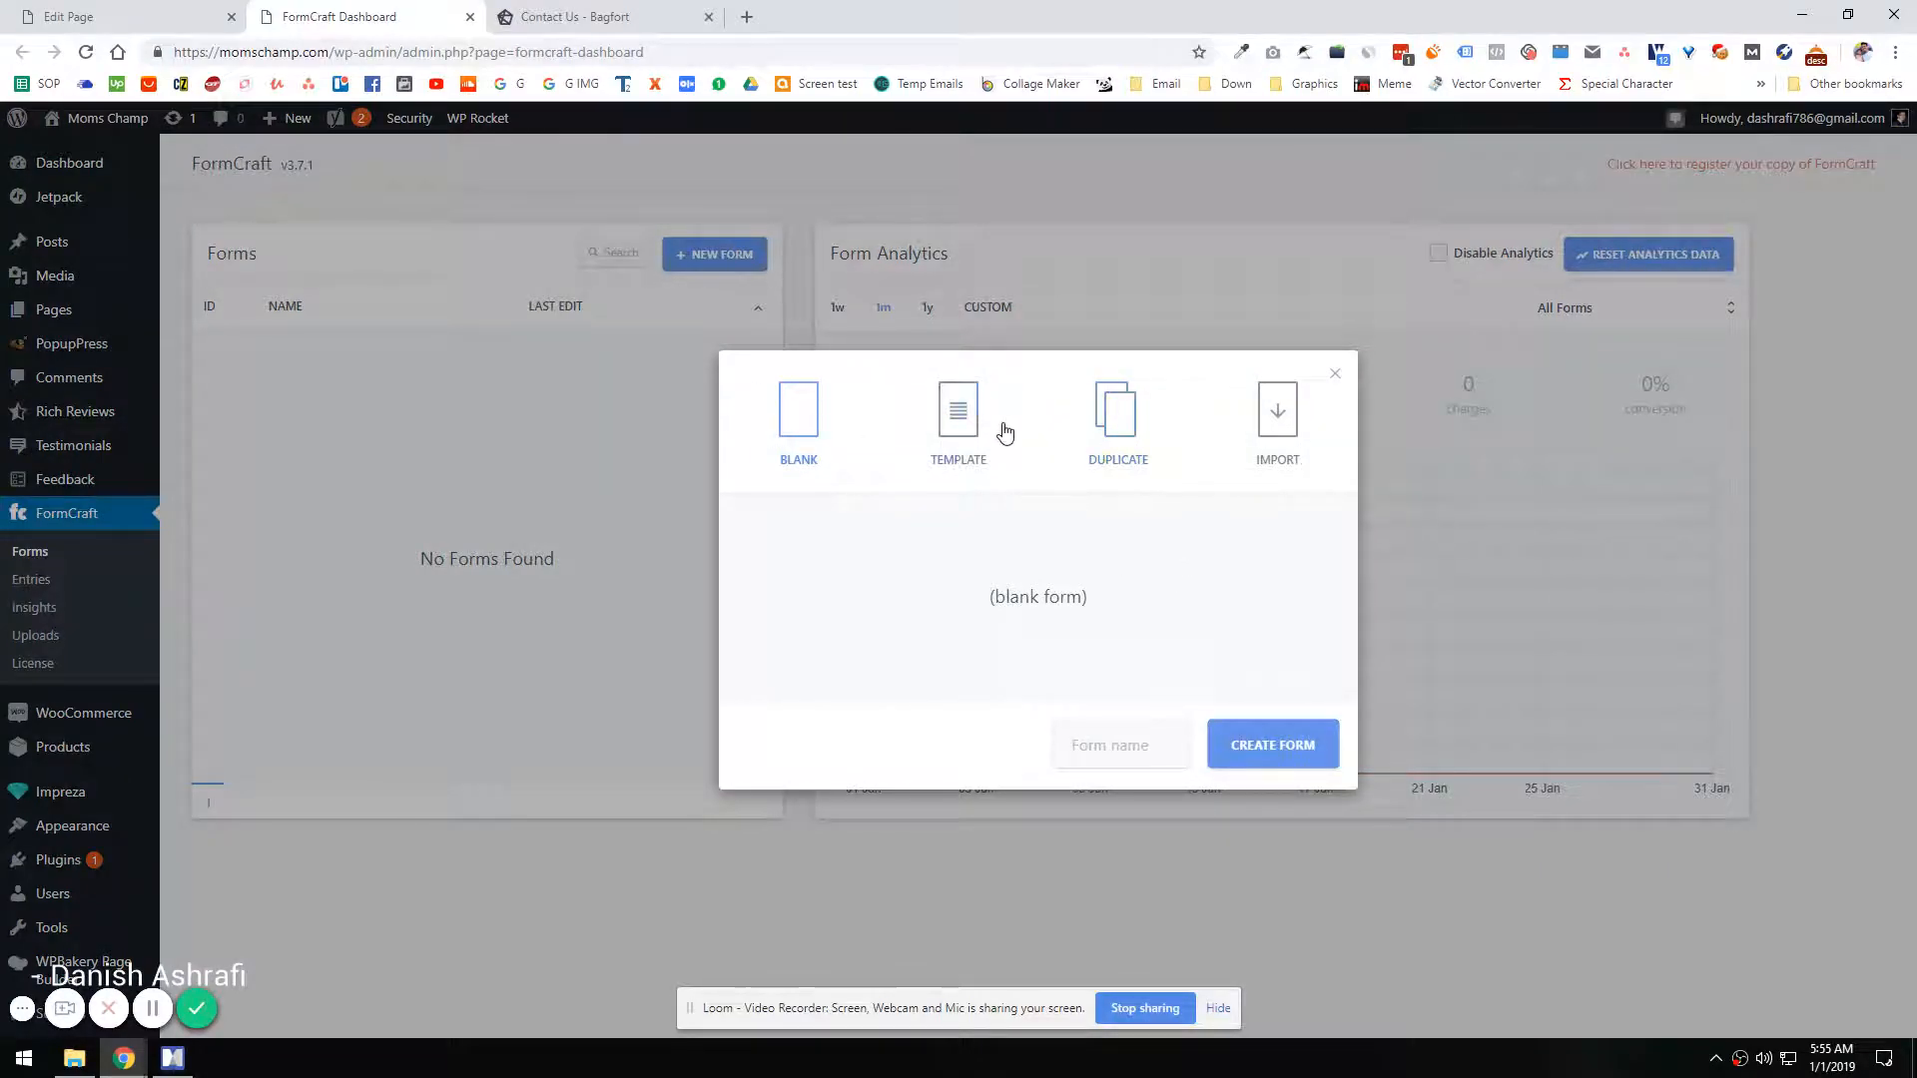
click(958, 430)
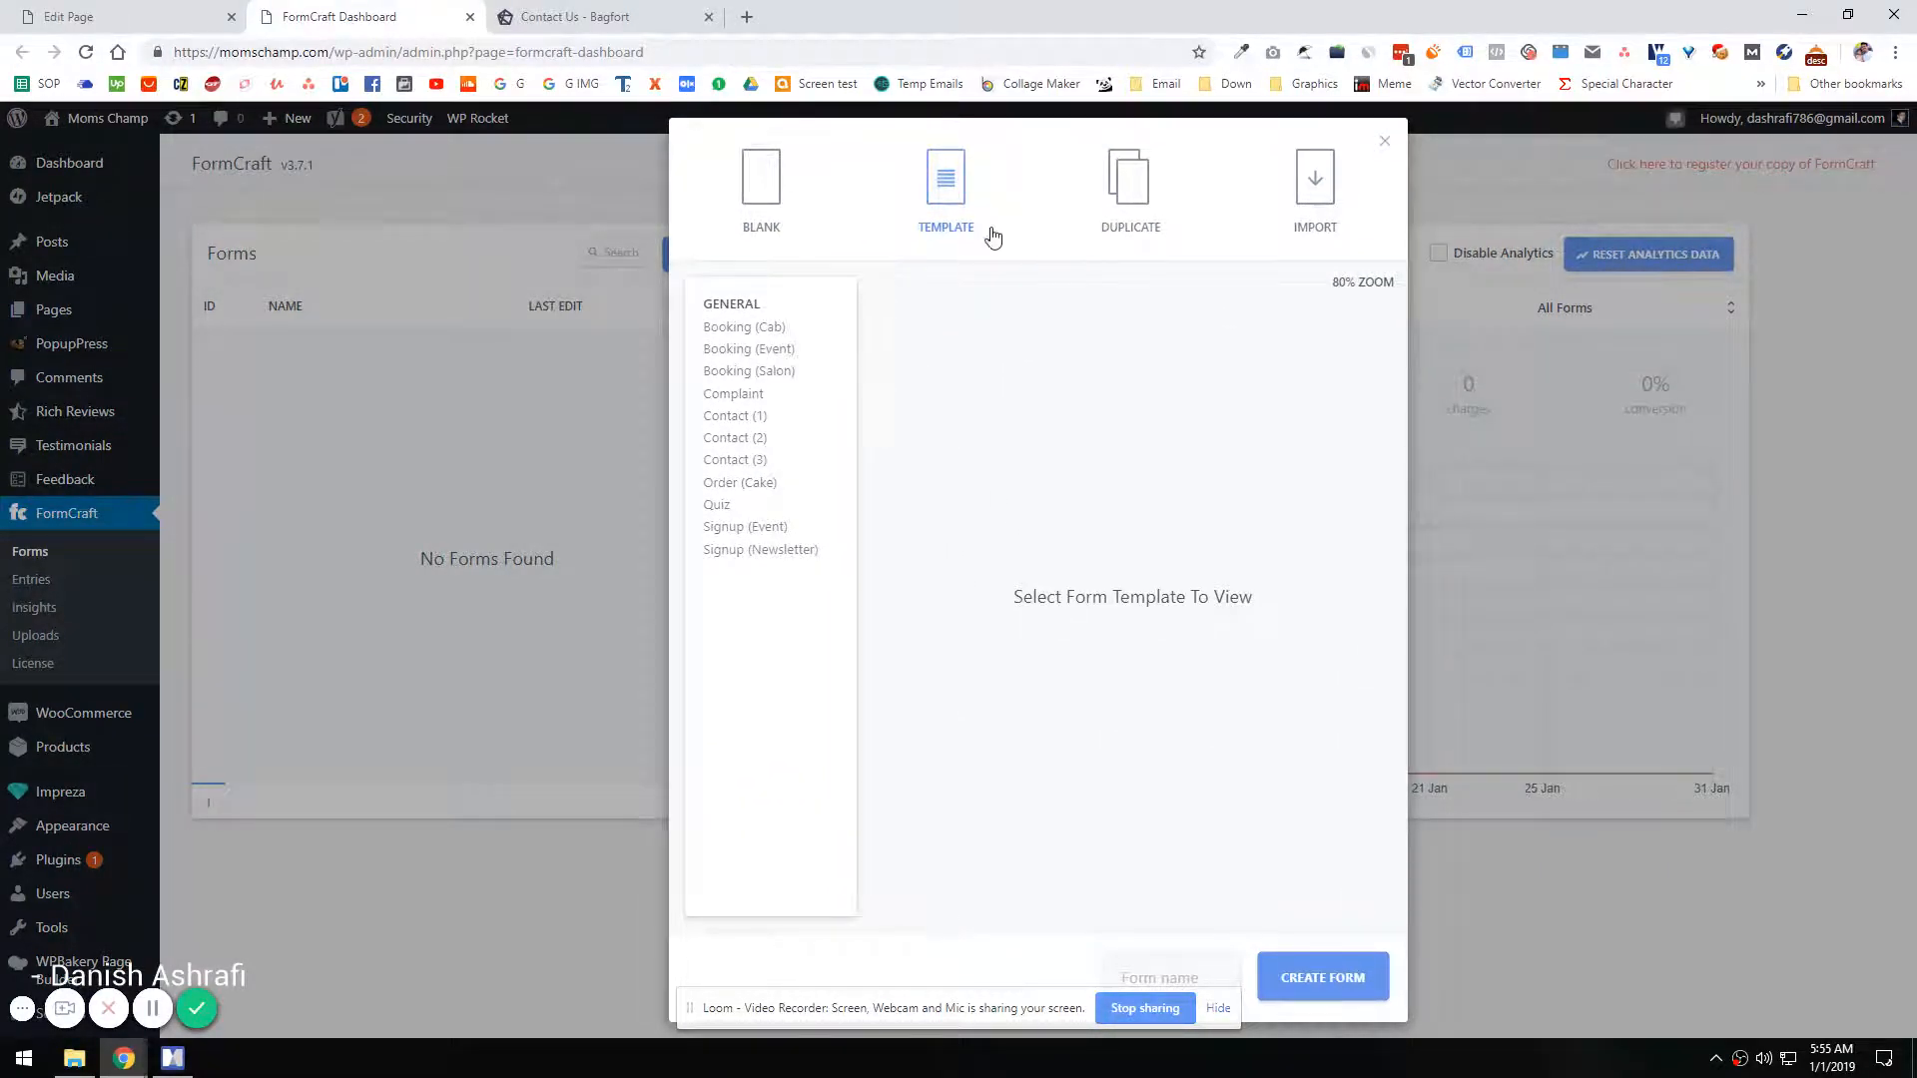
click(739, 328)
click(772, 352)
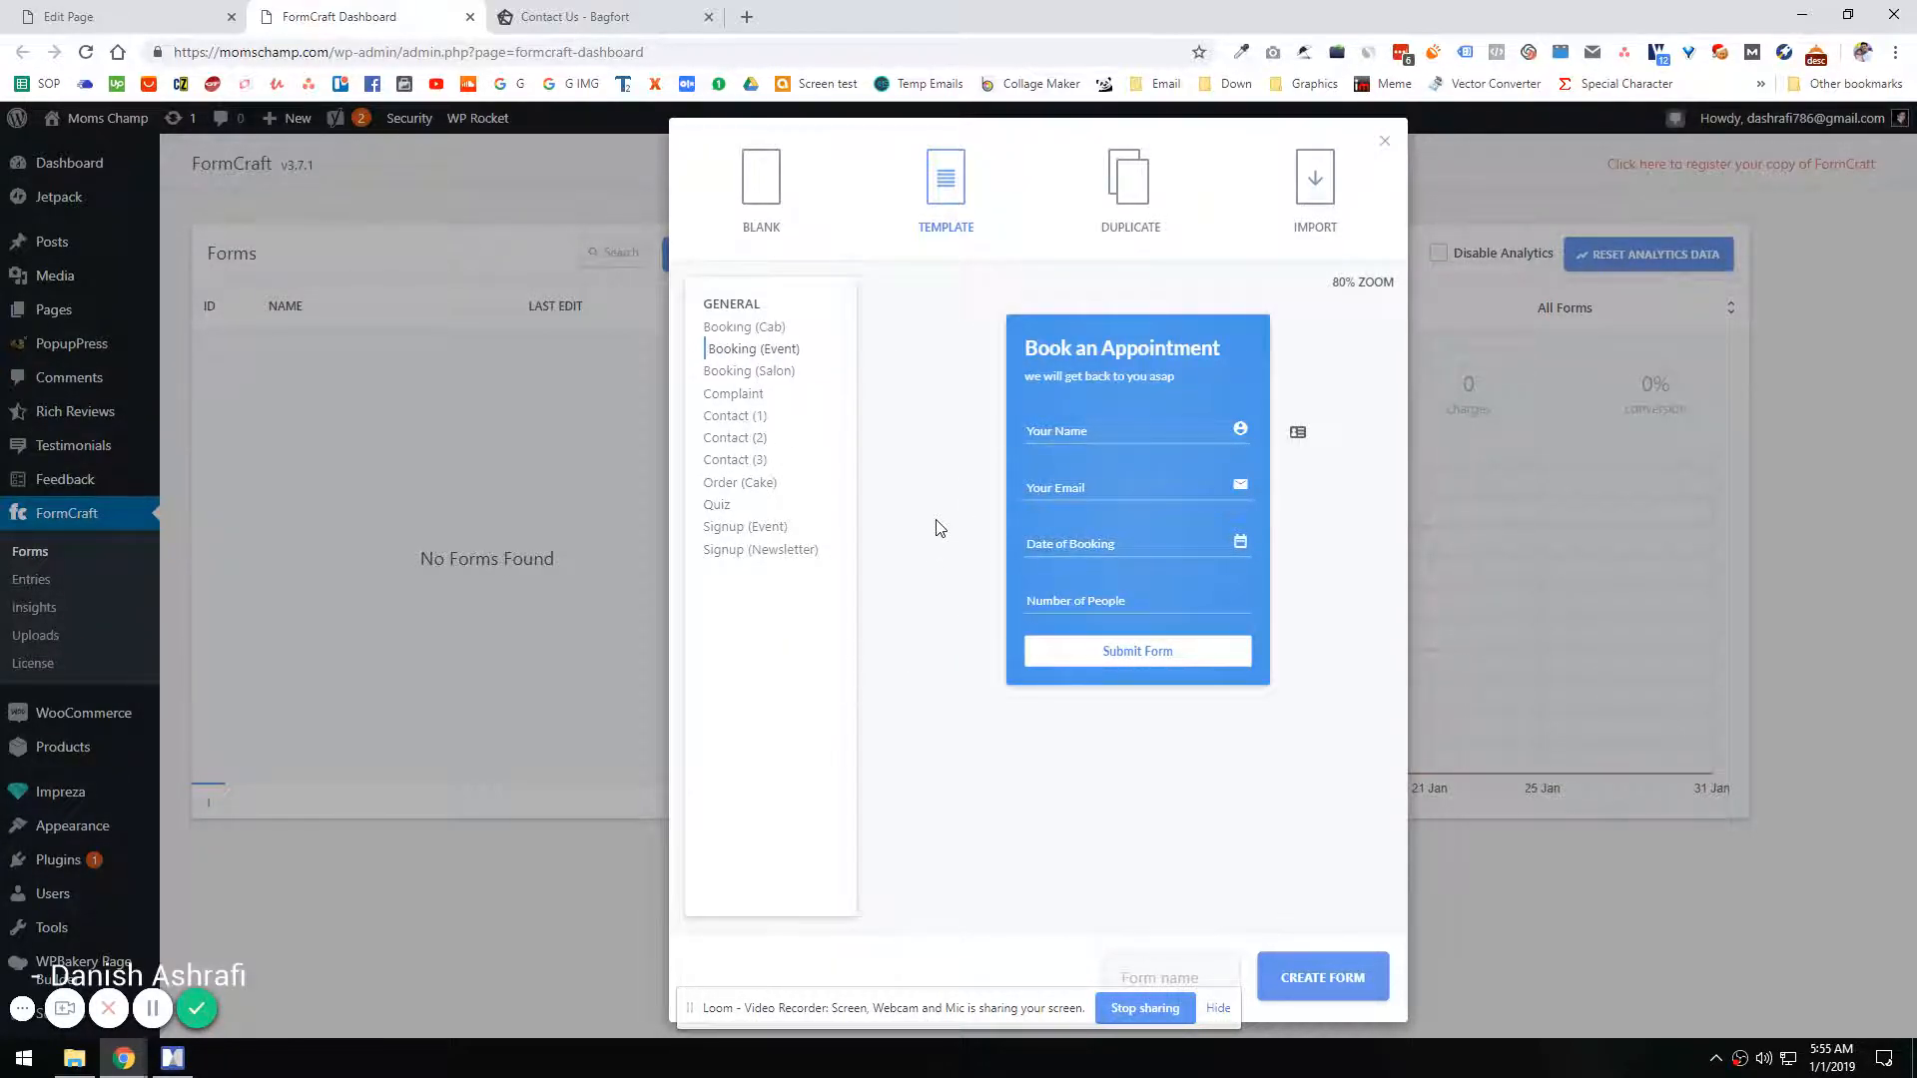
click(744, 420)
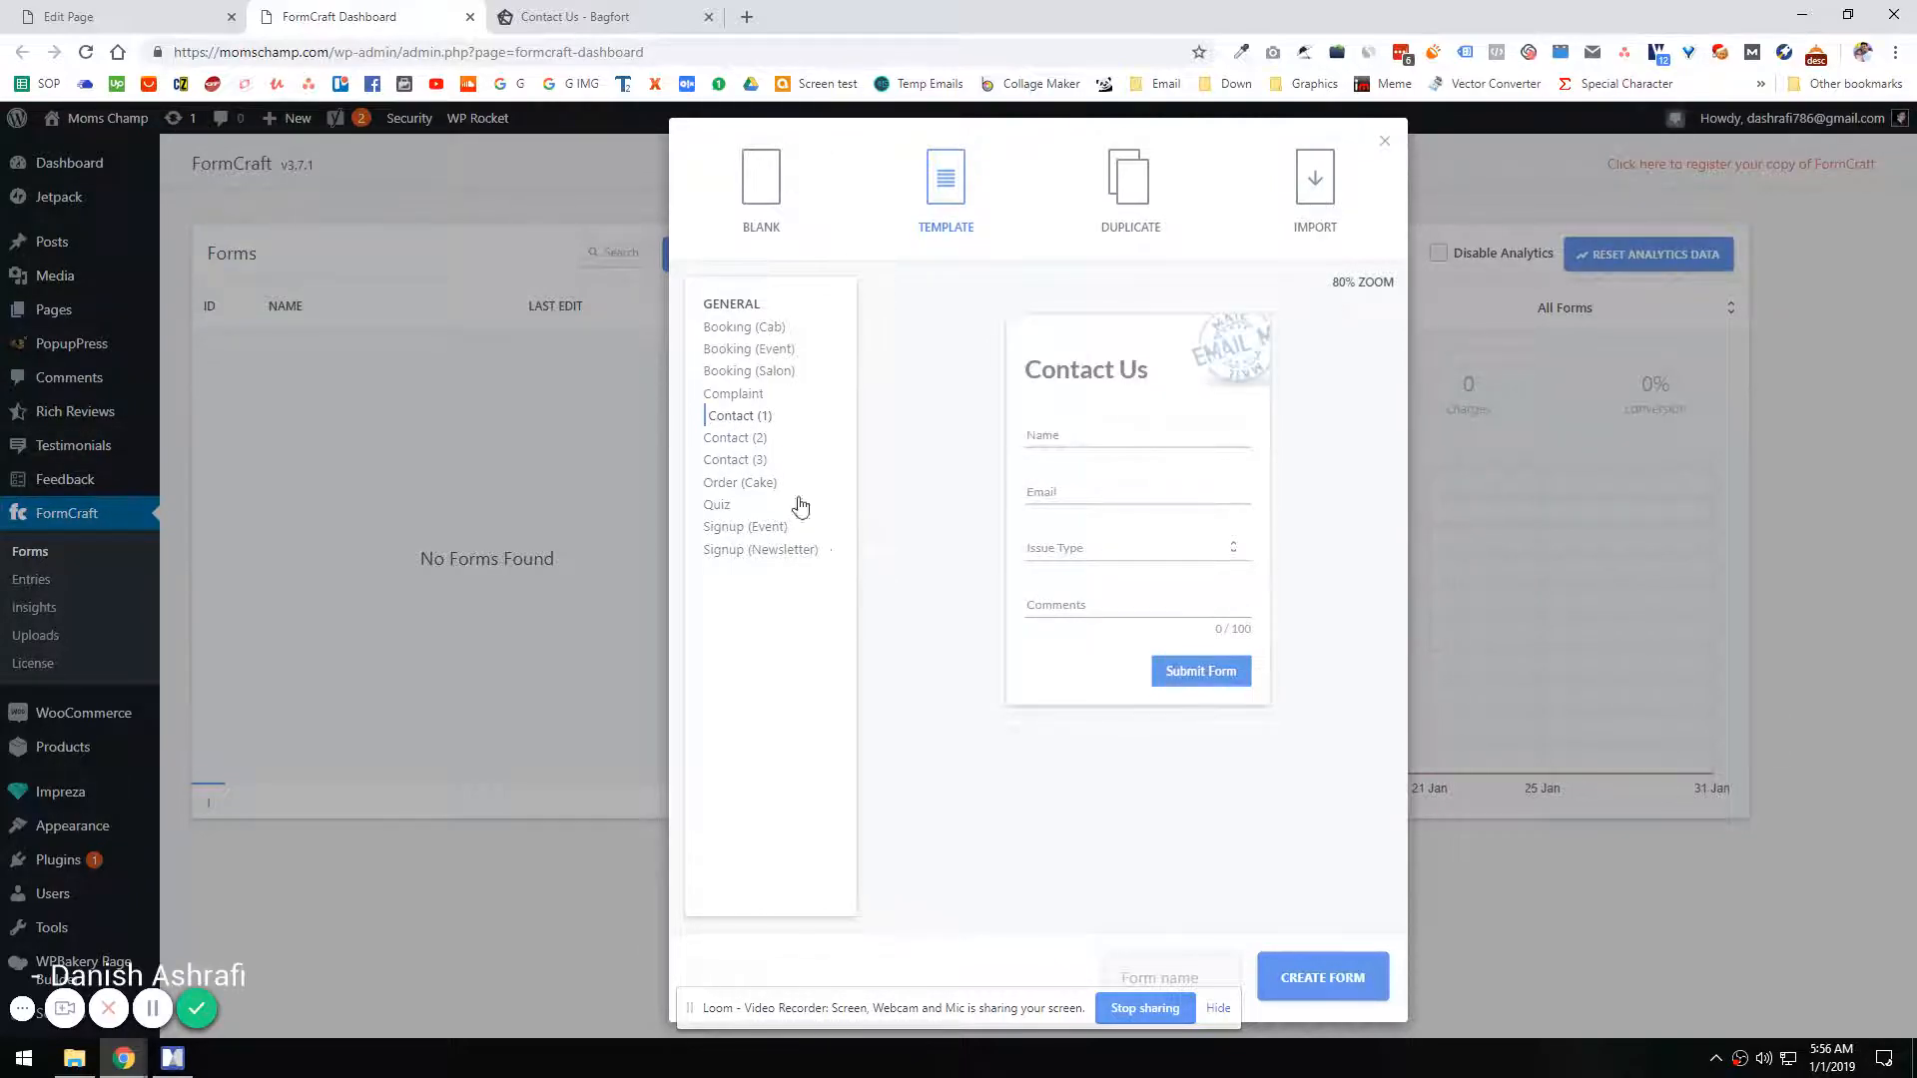
click(735, 440)
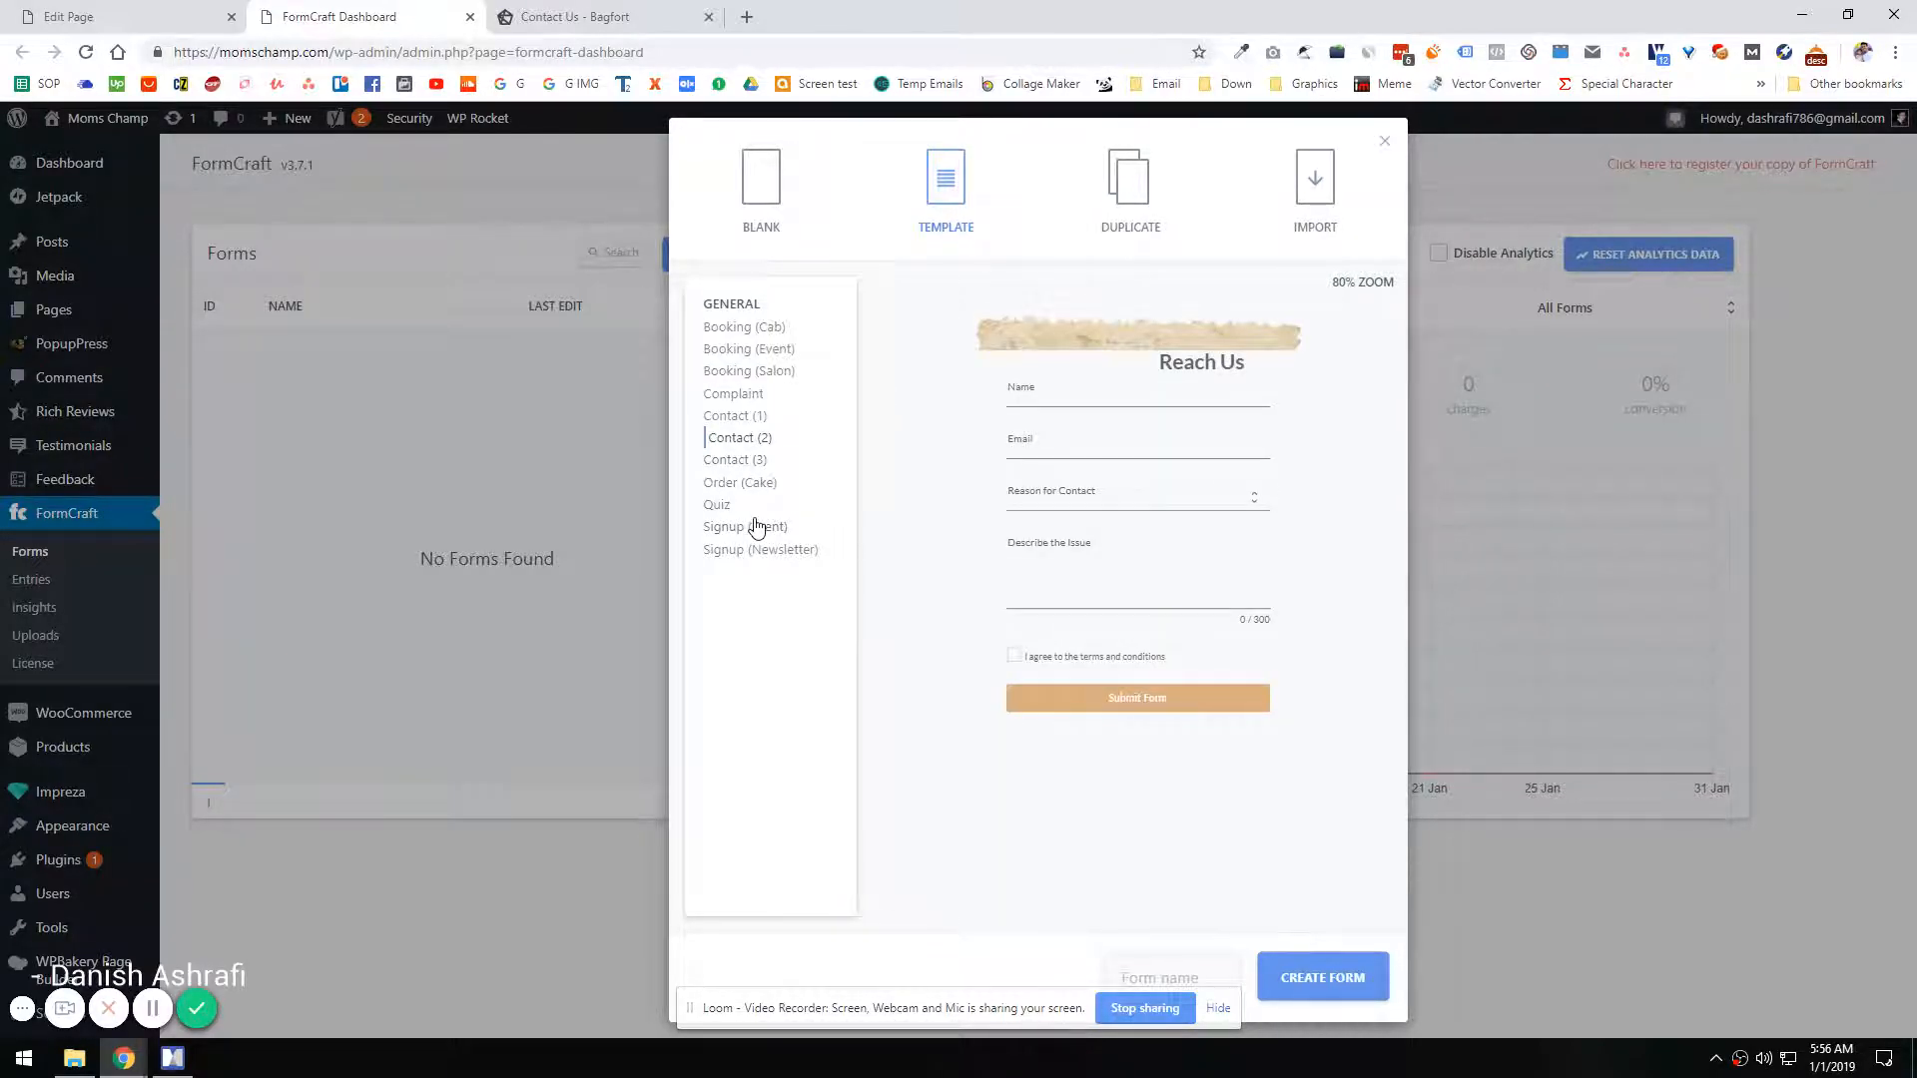
click(739, 462)
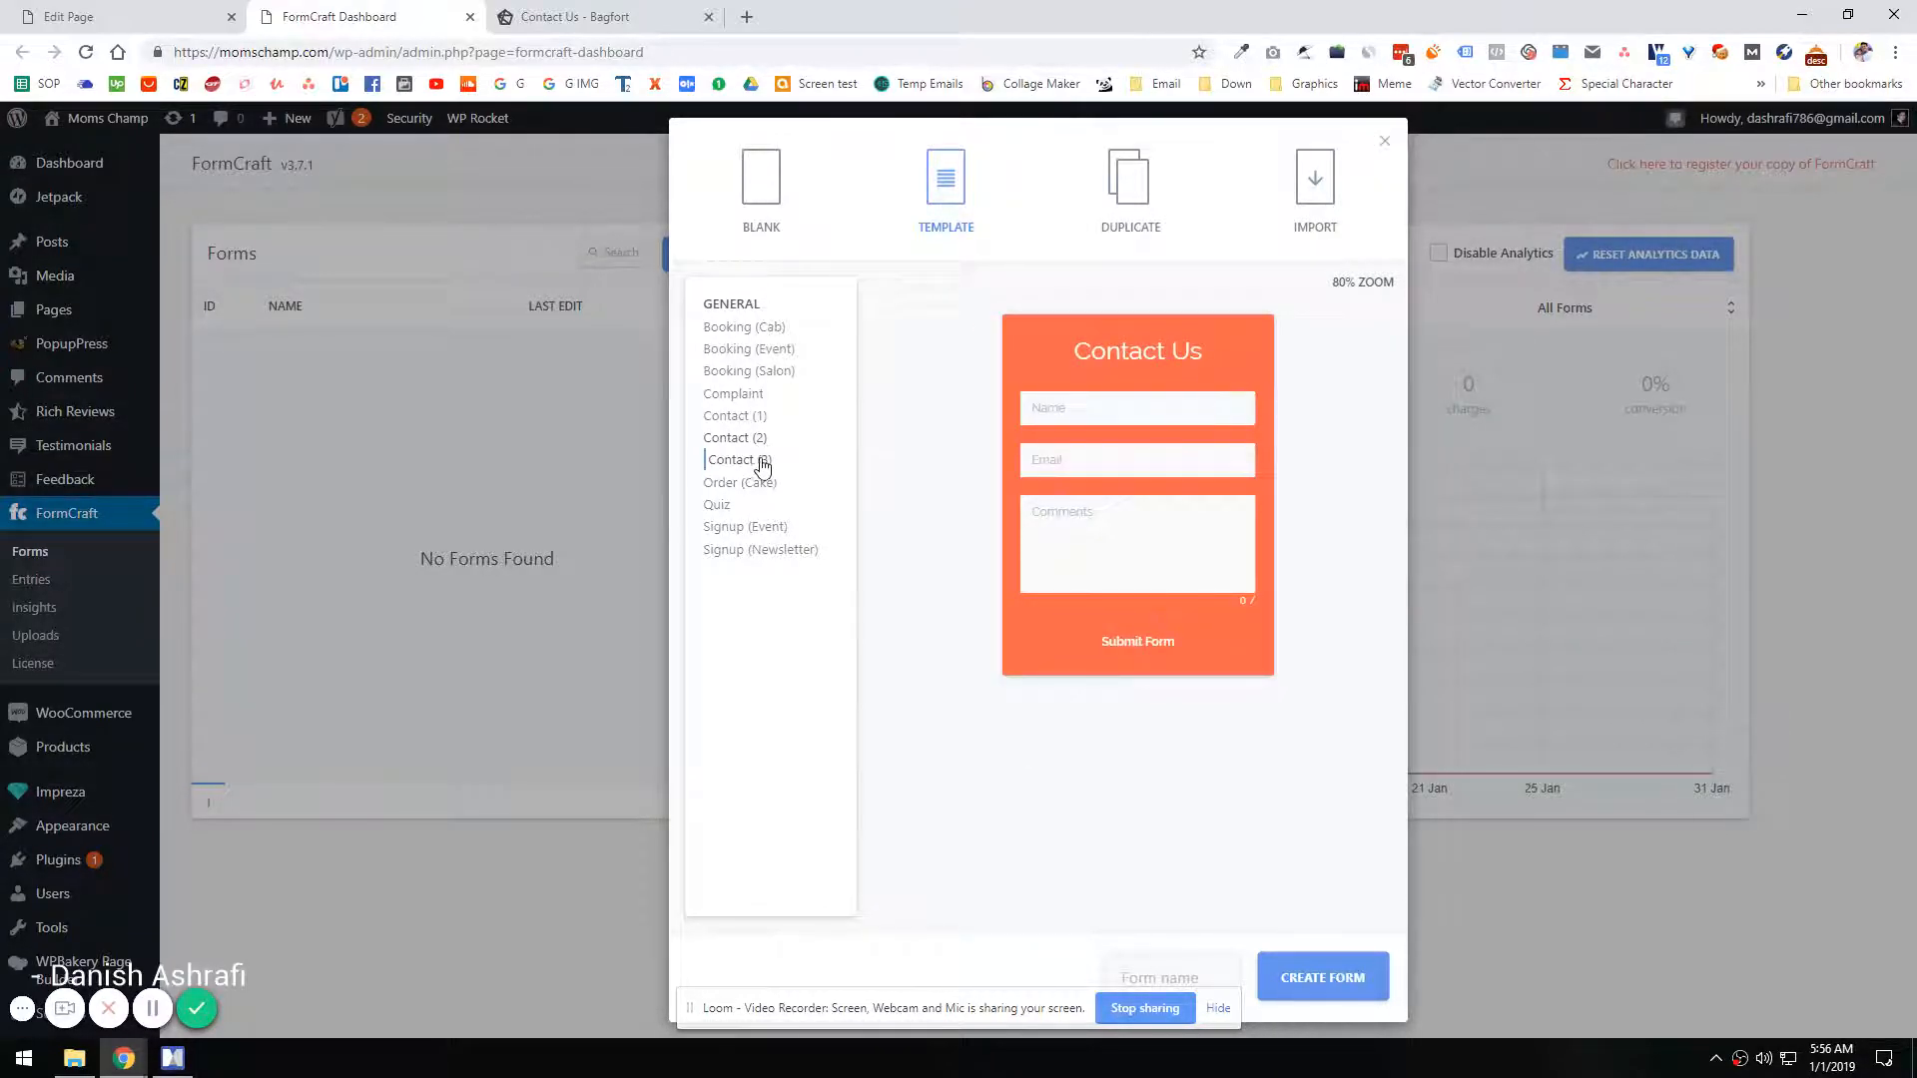
click(731, 418)
Step: Name the form "Contact Form" and create it
click(1218, 1009)
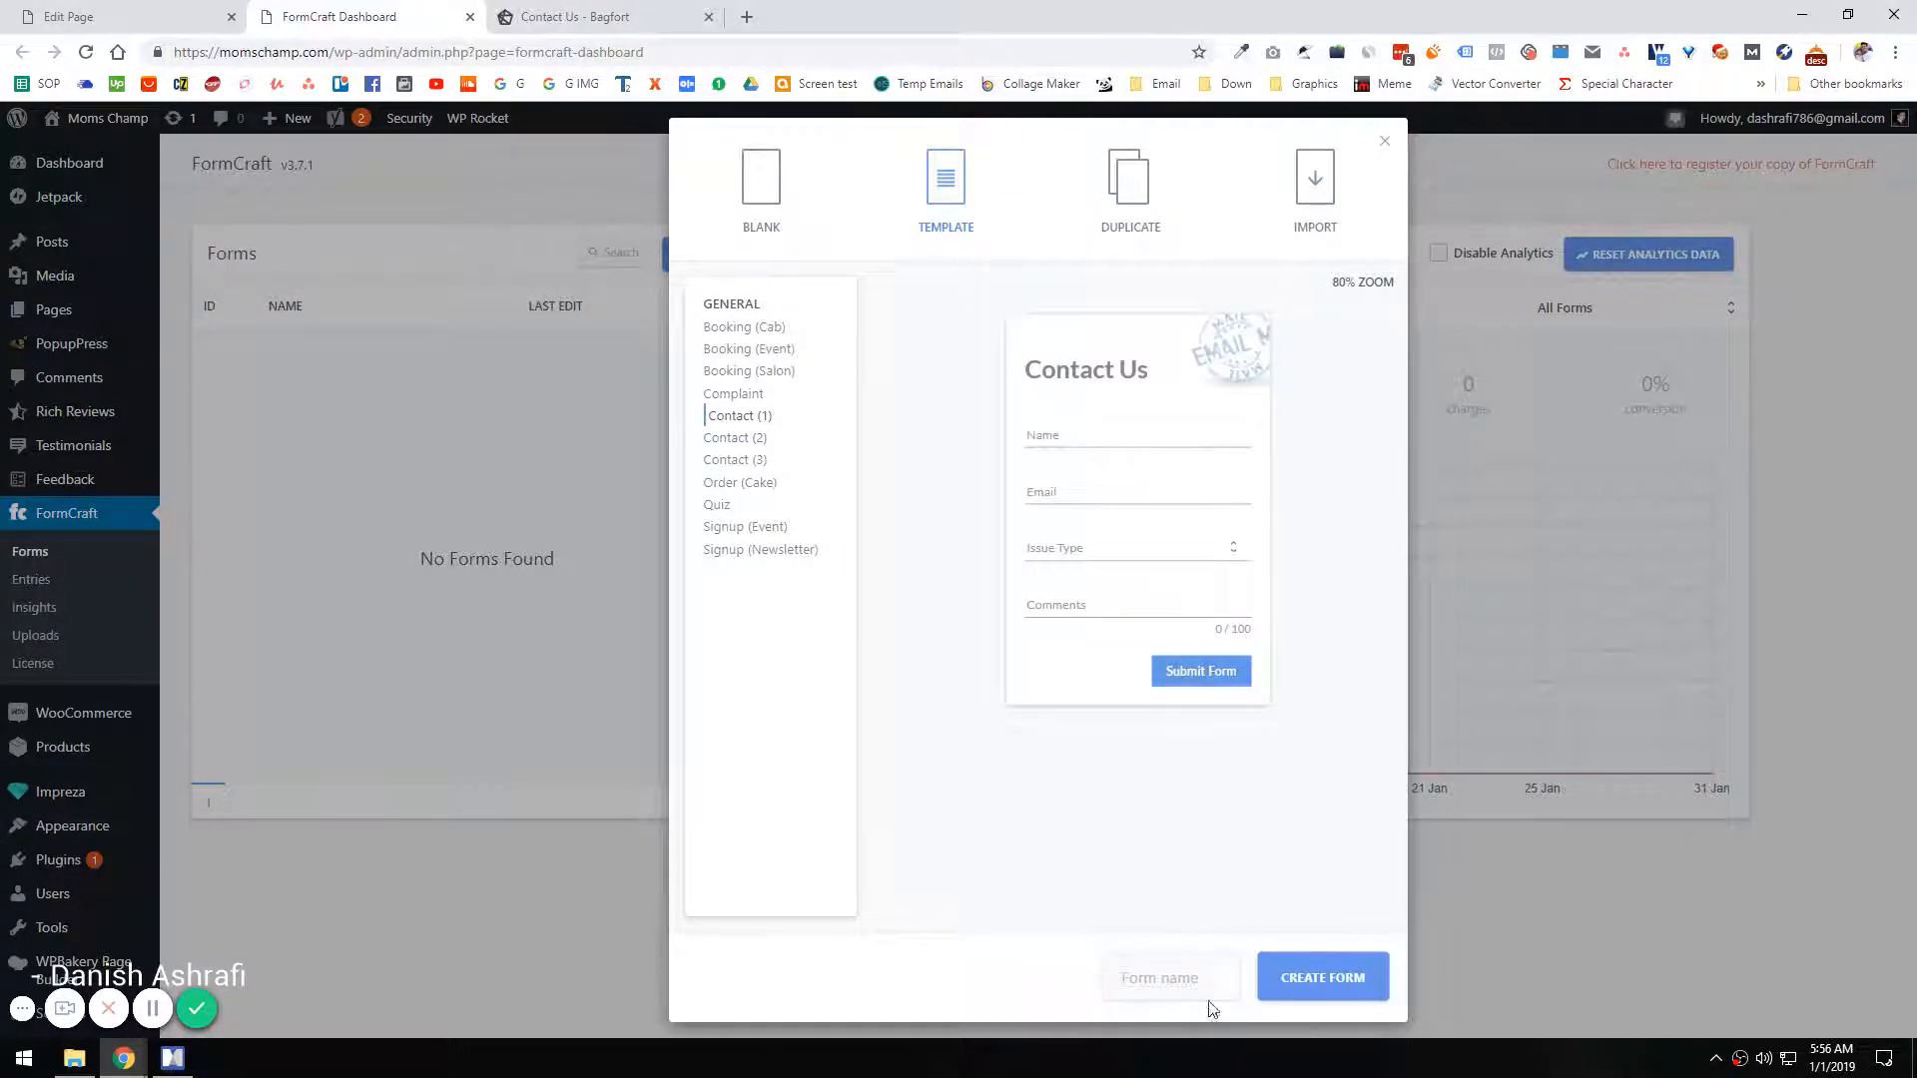
text(cONTACT)
key(ctrl+a)
text(Contact Form)
click(1296, 994)
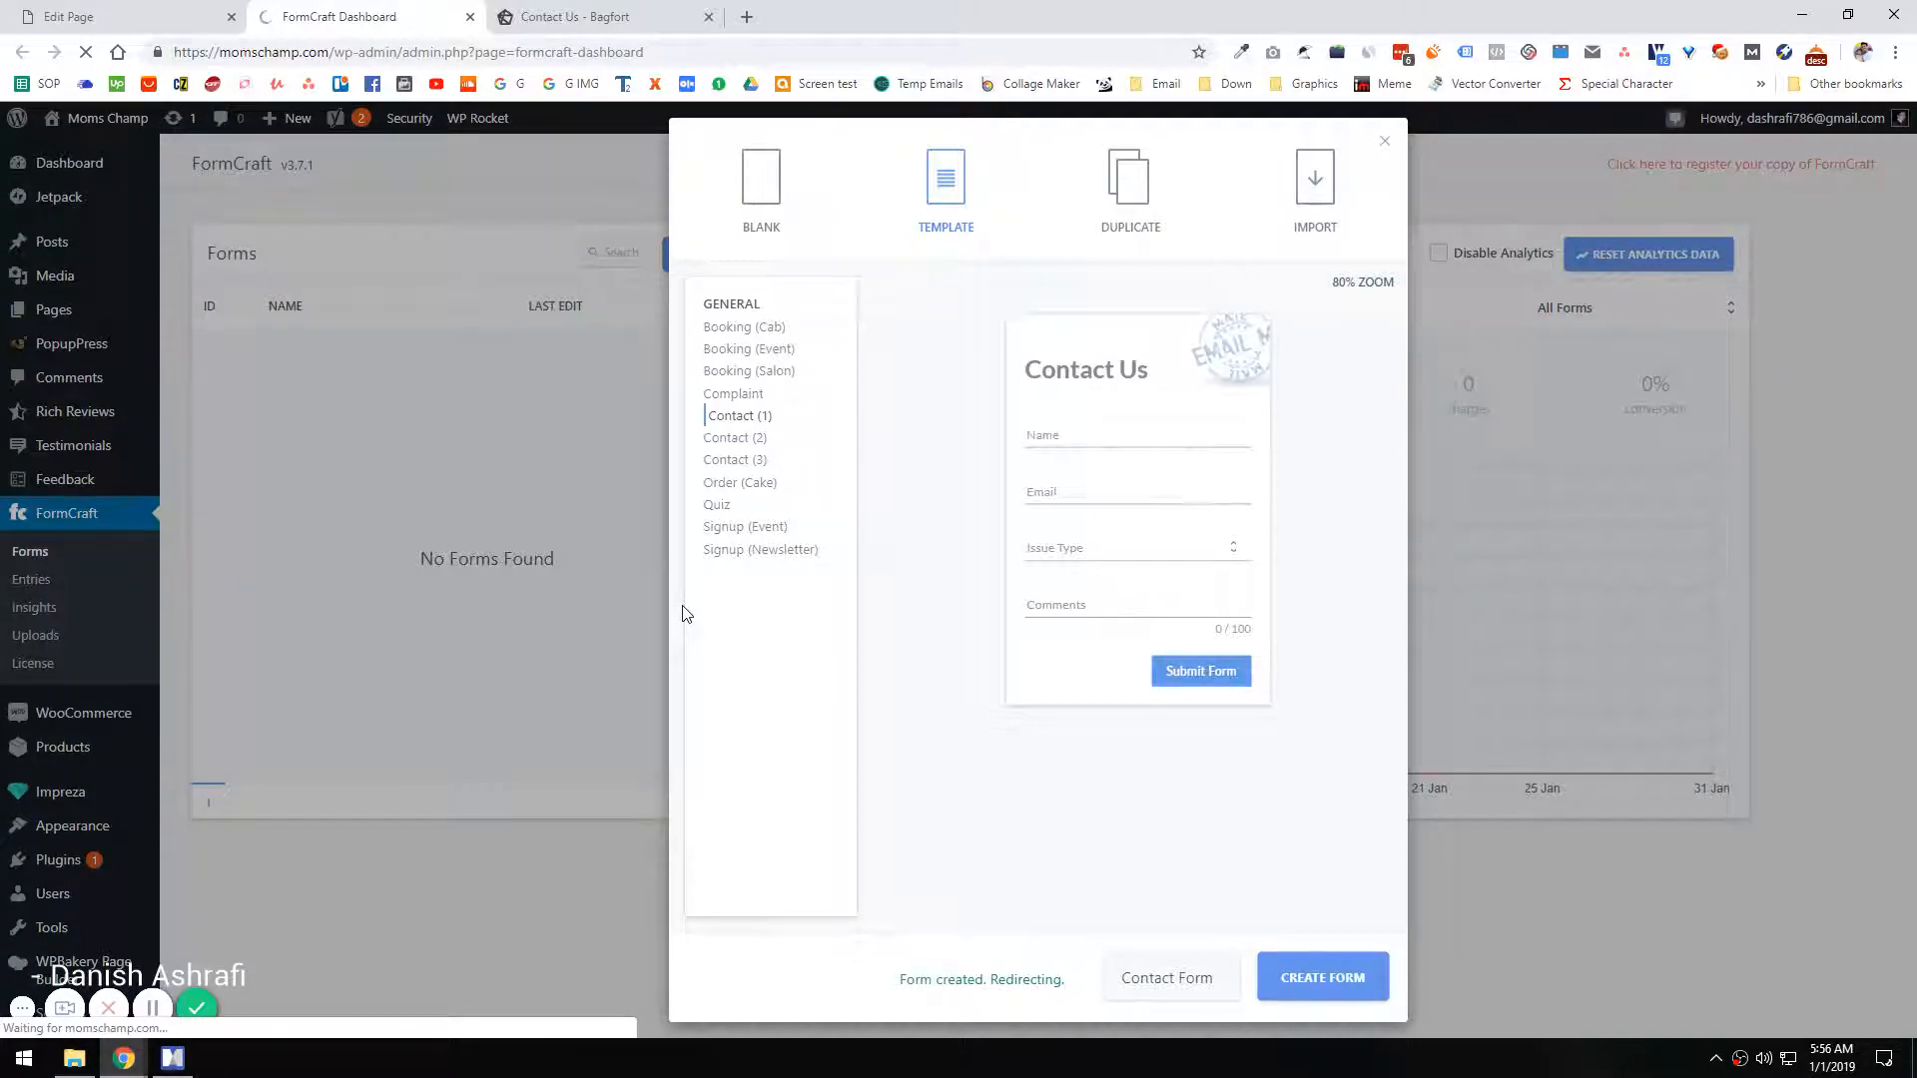
Step: Copy a screenshot of the Bagfort contact form's fields and return to the new form in the FormCraft editor
key(ctrl+Tab)
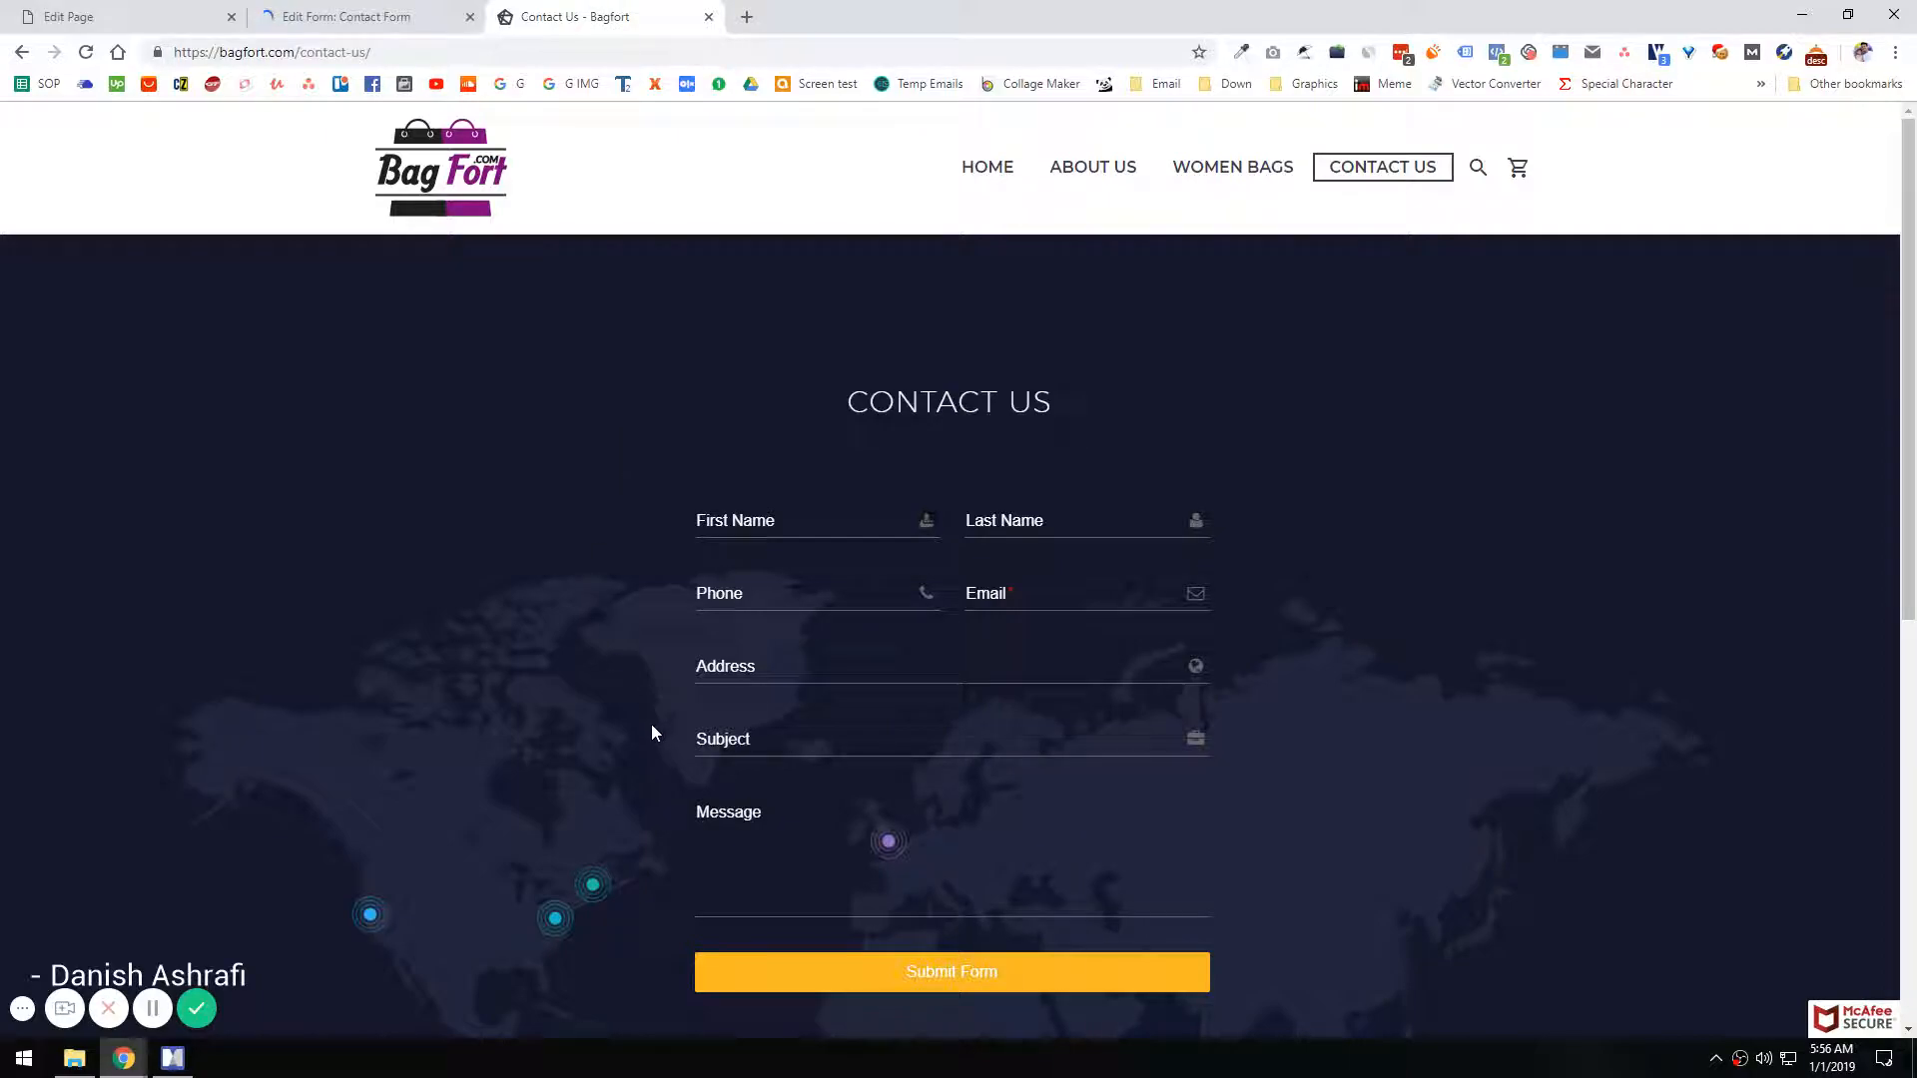
key(Print)
drag(593, 464, 1327, 899)
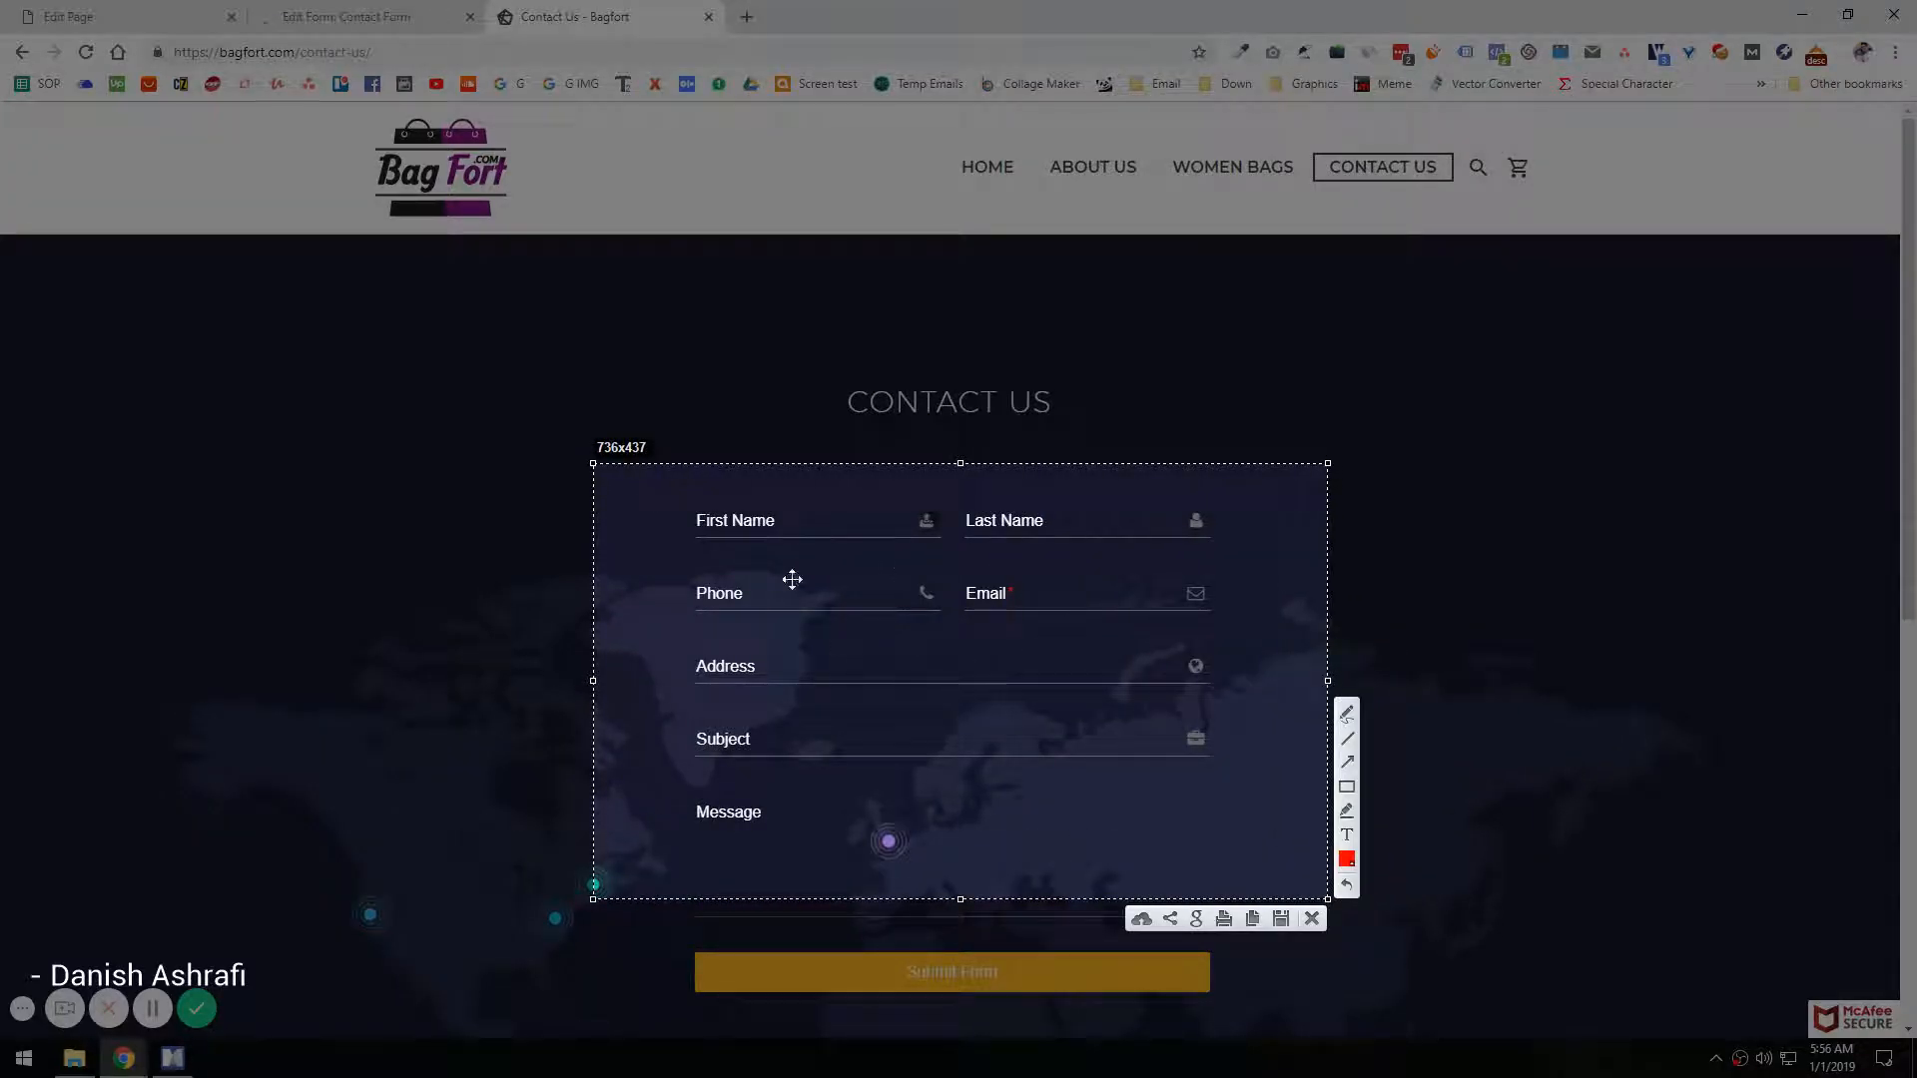
key(ctrl+c)
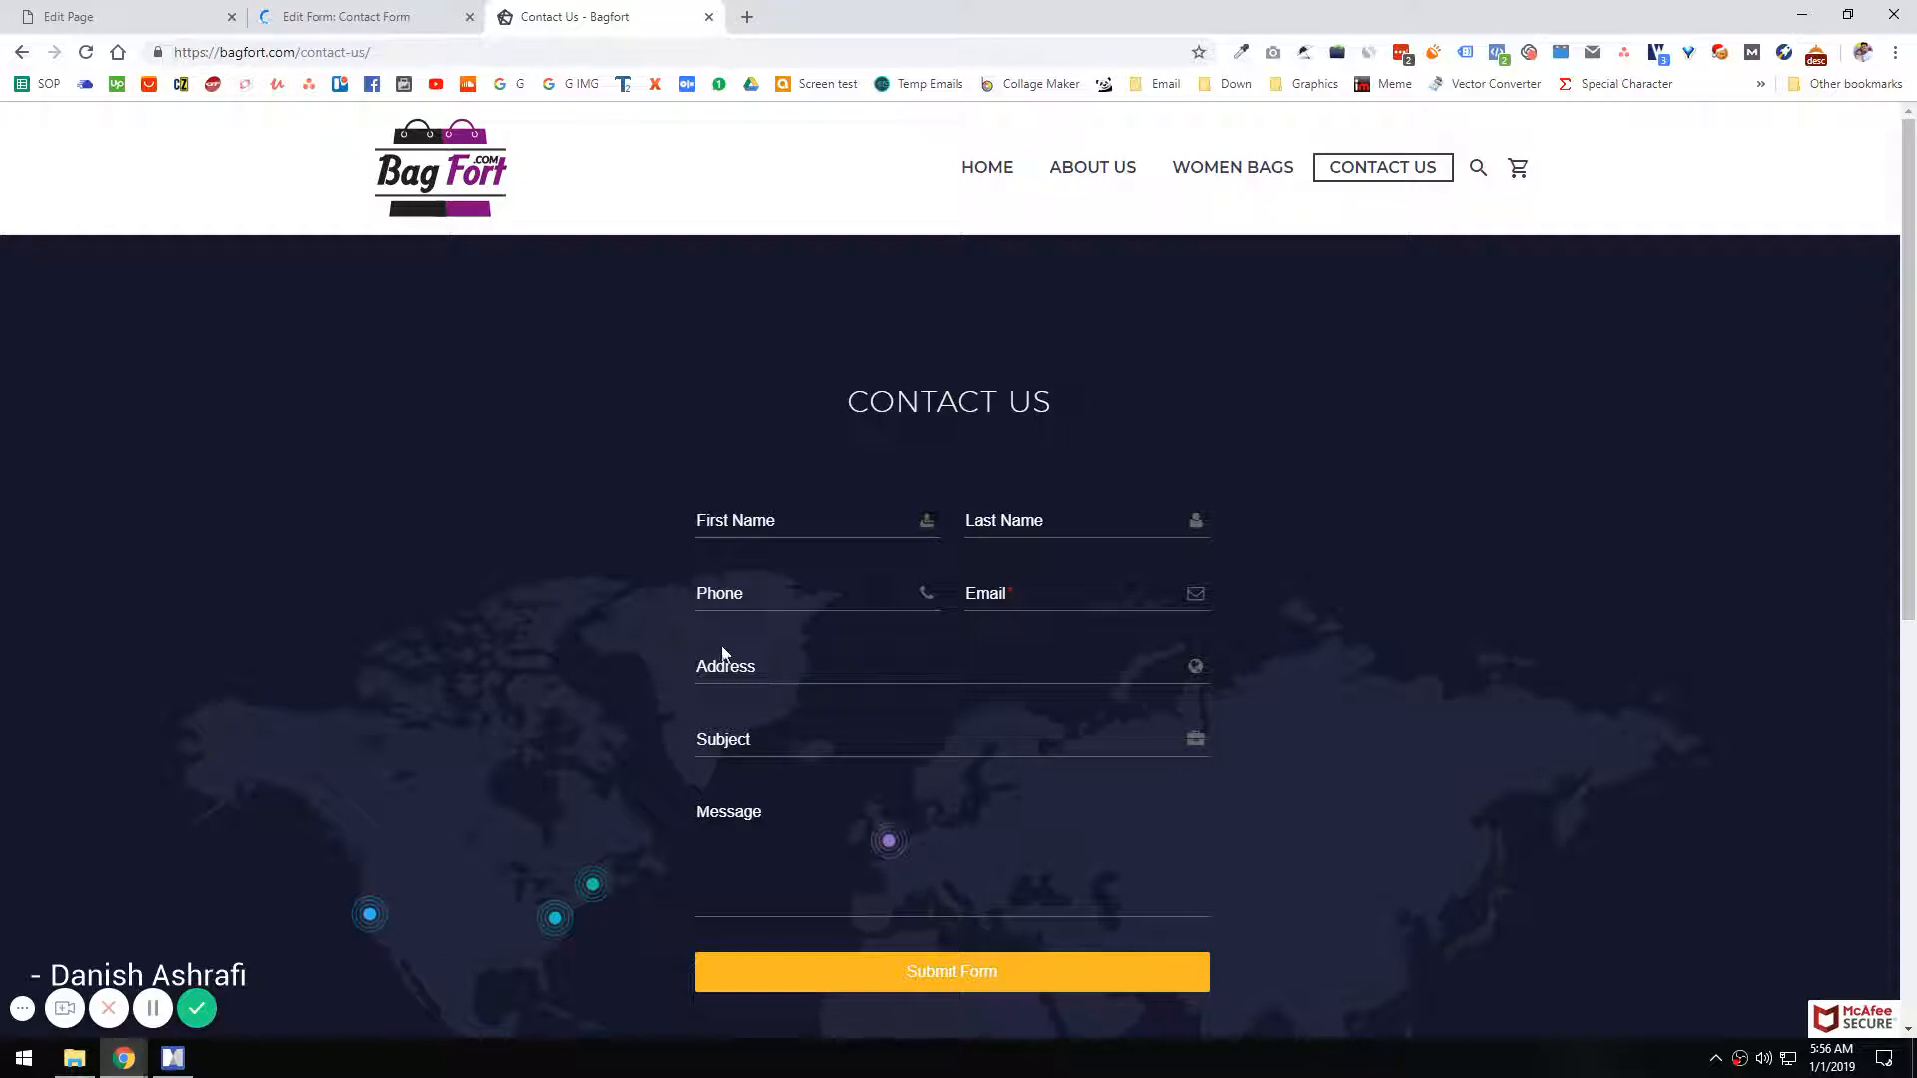
click(305, 16)
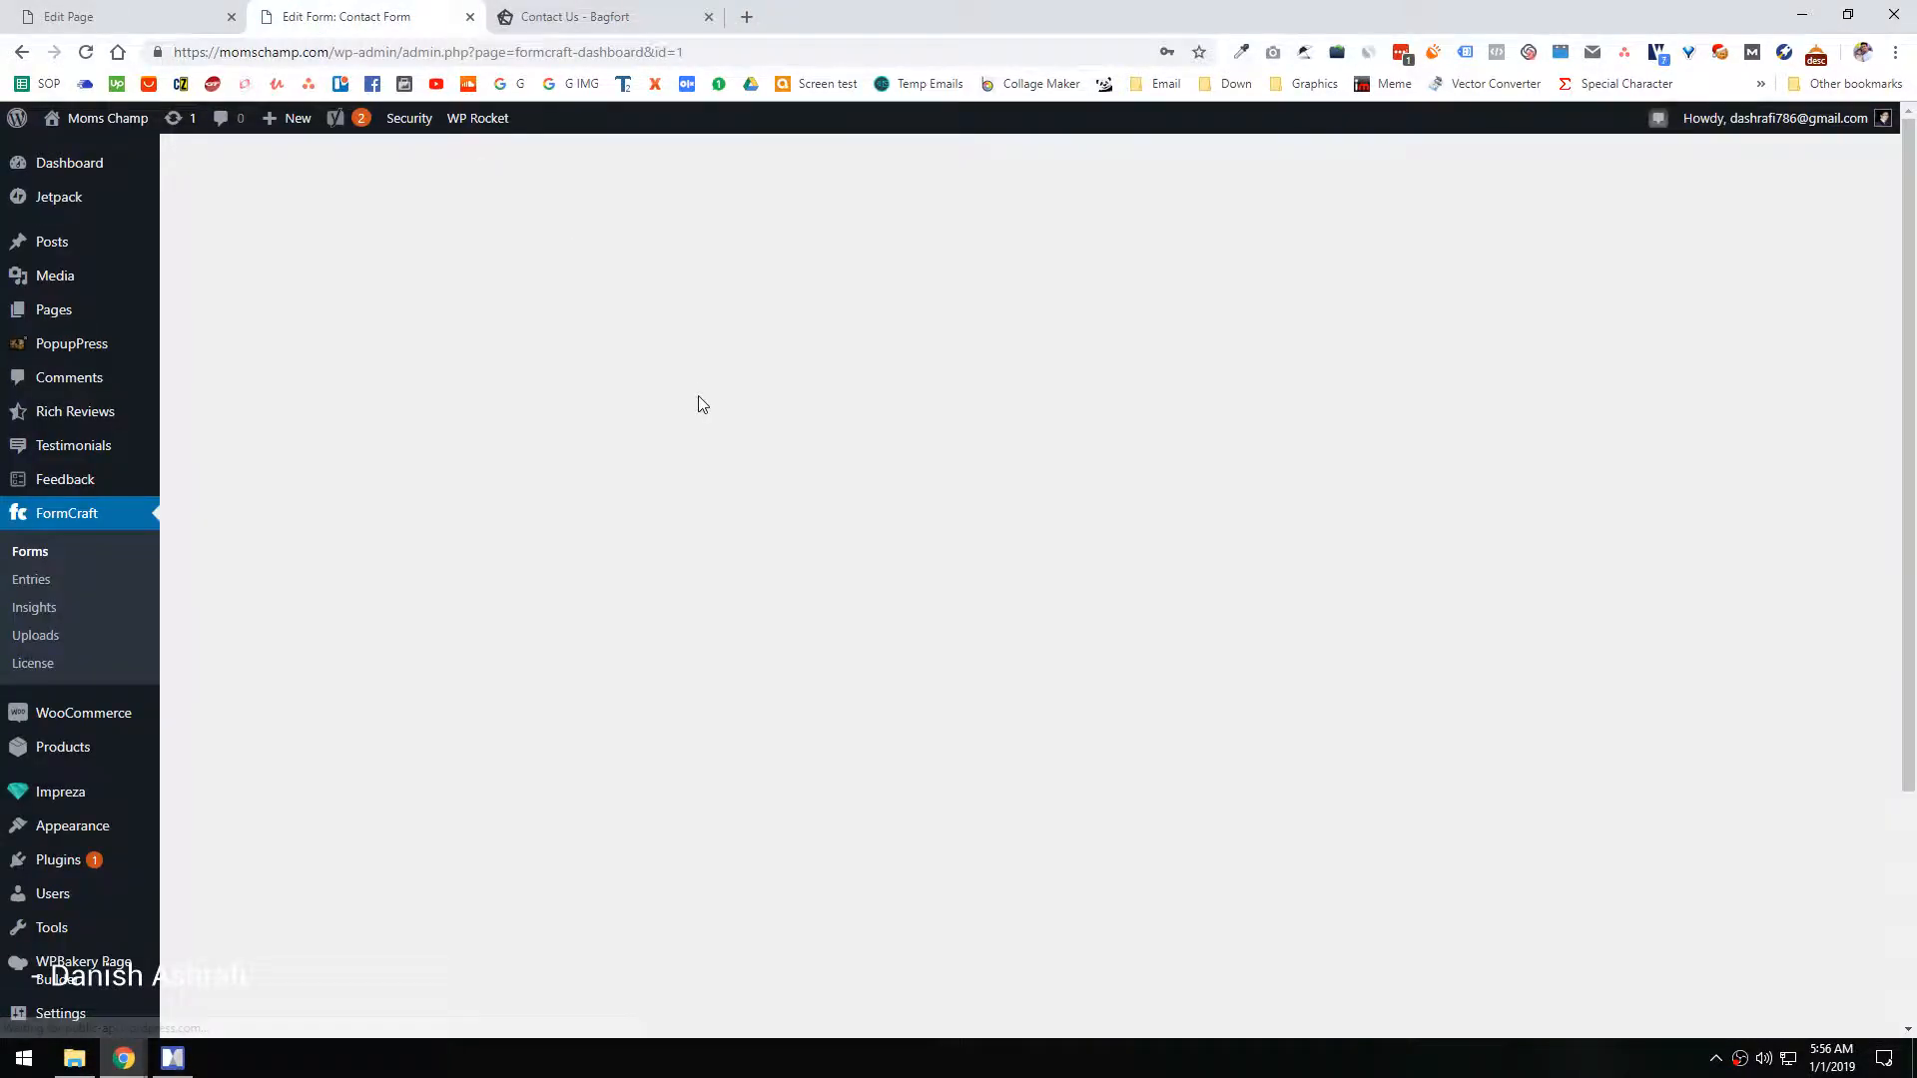
key(Print)
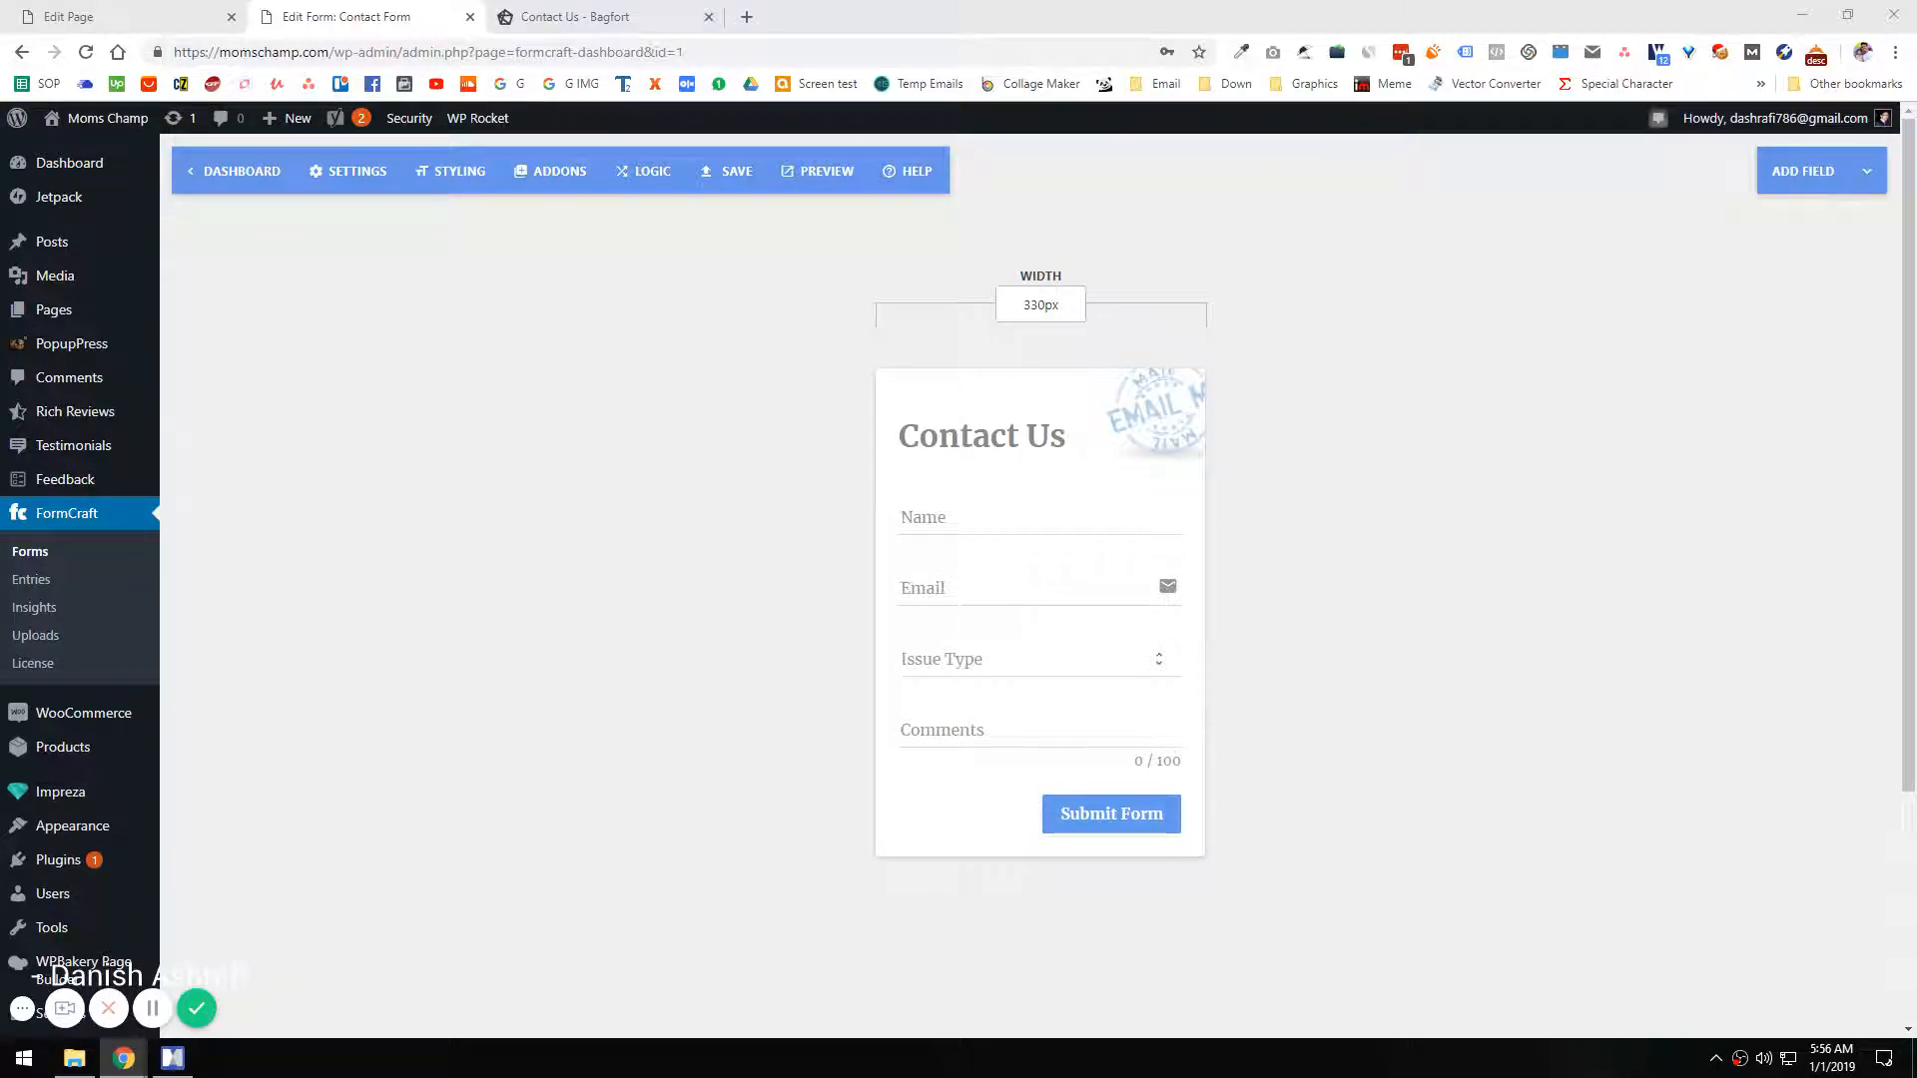
Step: Set the contact form's overall width to 100%
click(1029, 305)
double_click(1028, 306)
text(100%)
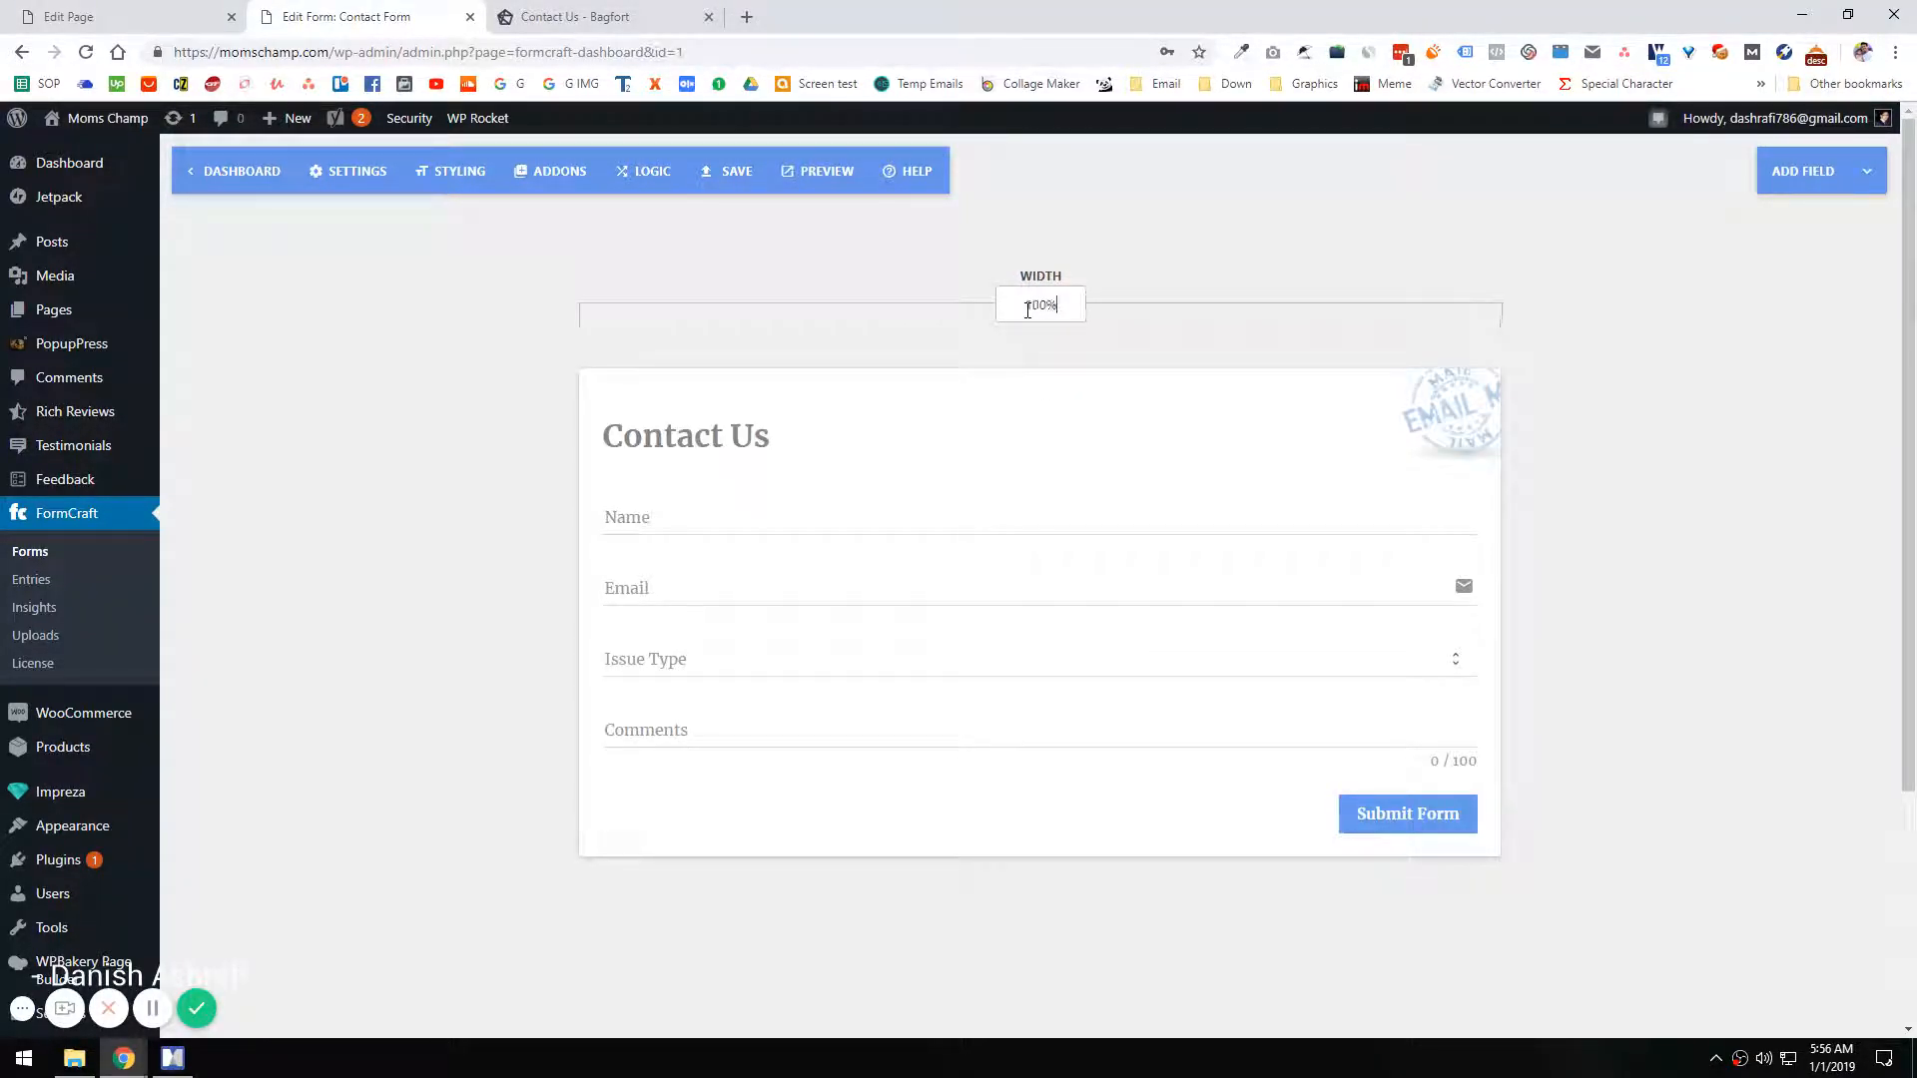
Step: Set the Name field's column width to 50% and duplicate the field
click(695, 516)
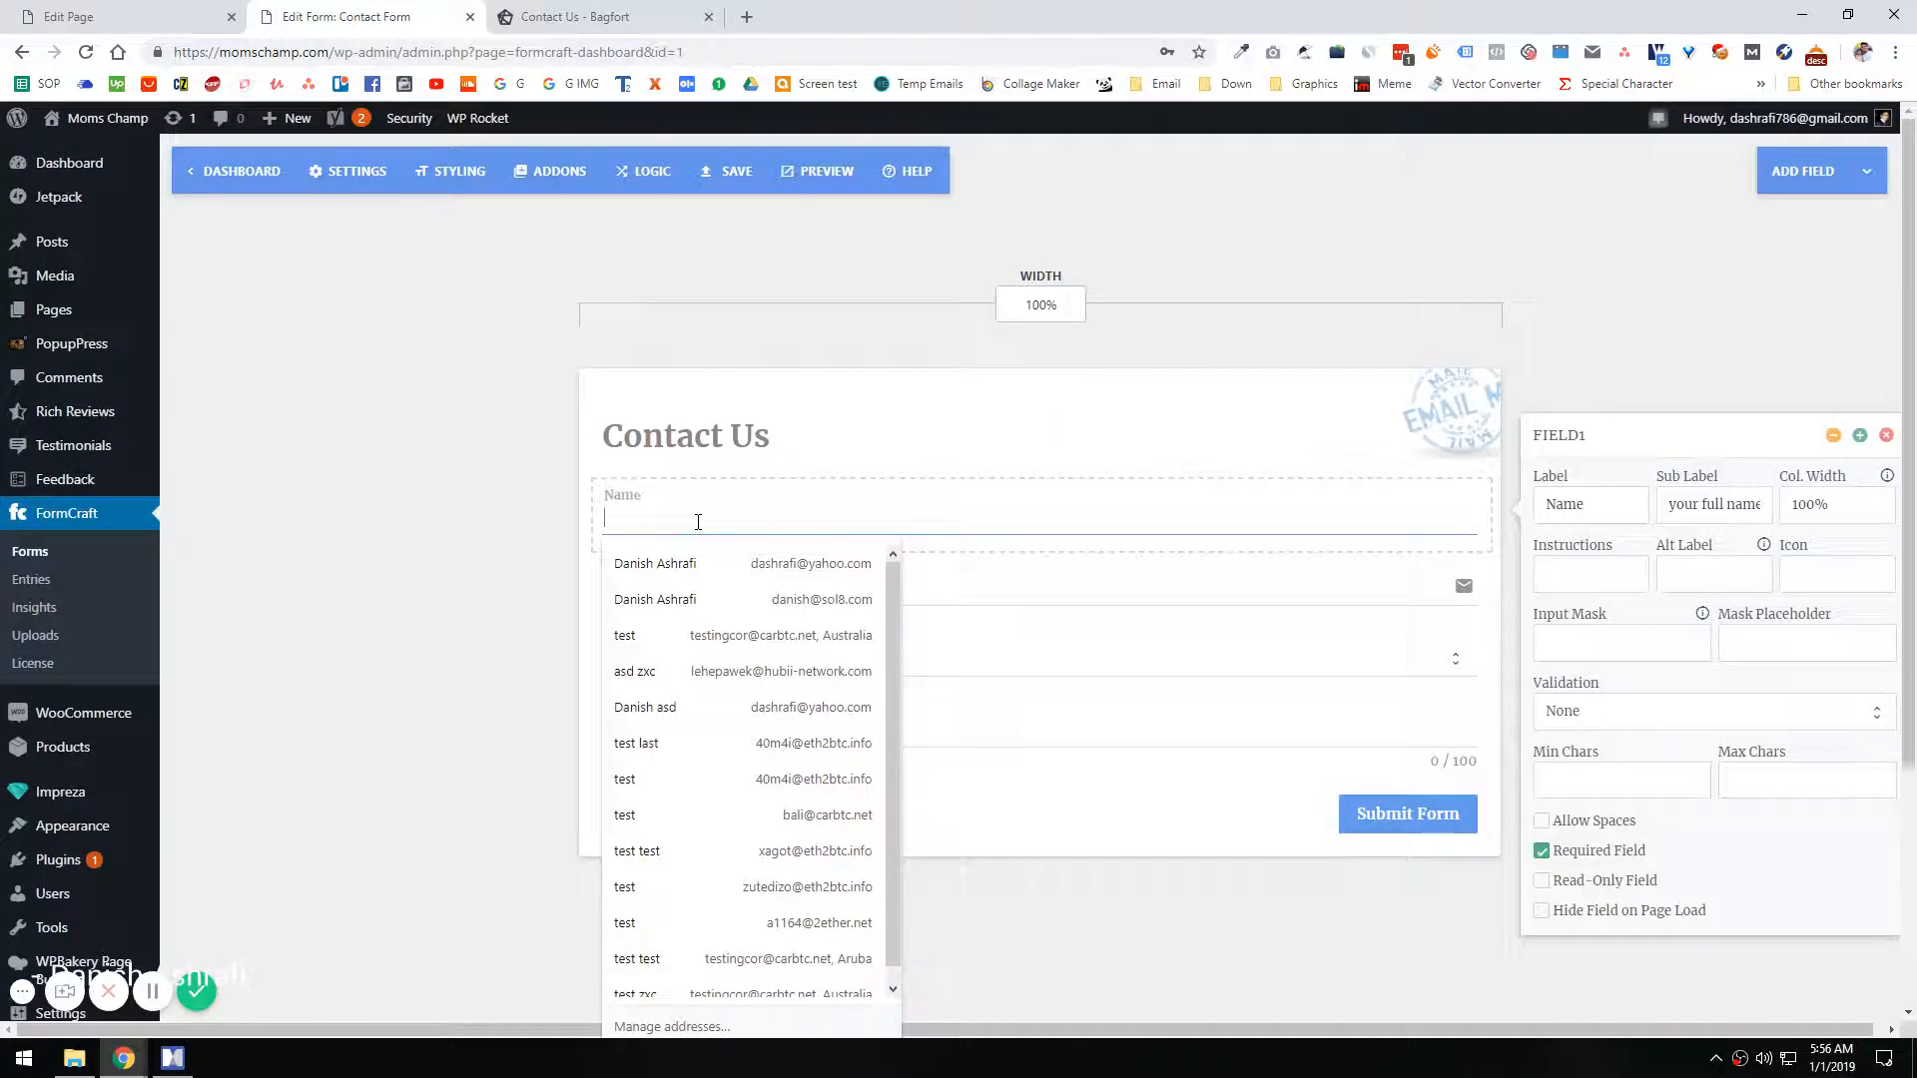
double_click(1813, 517)
text(50)
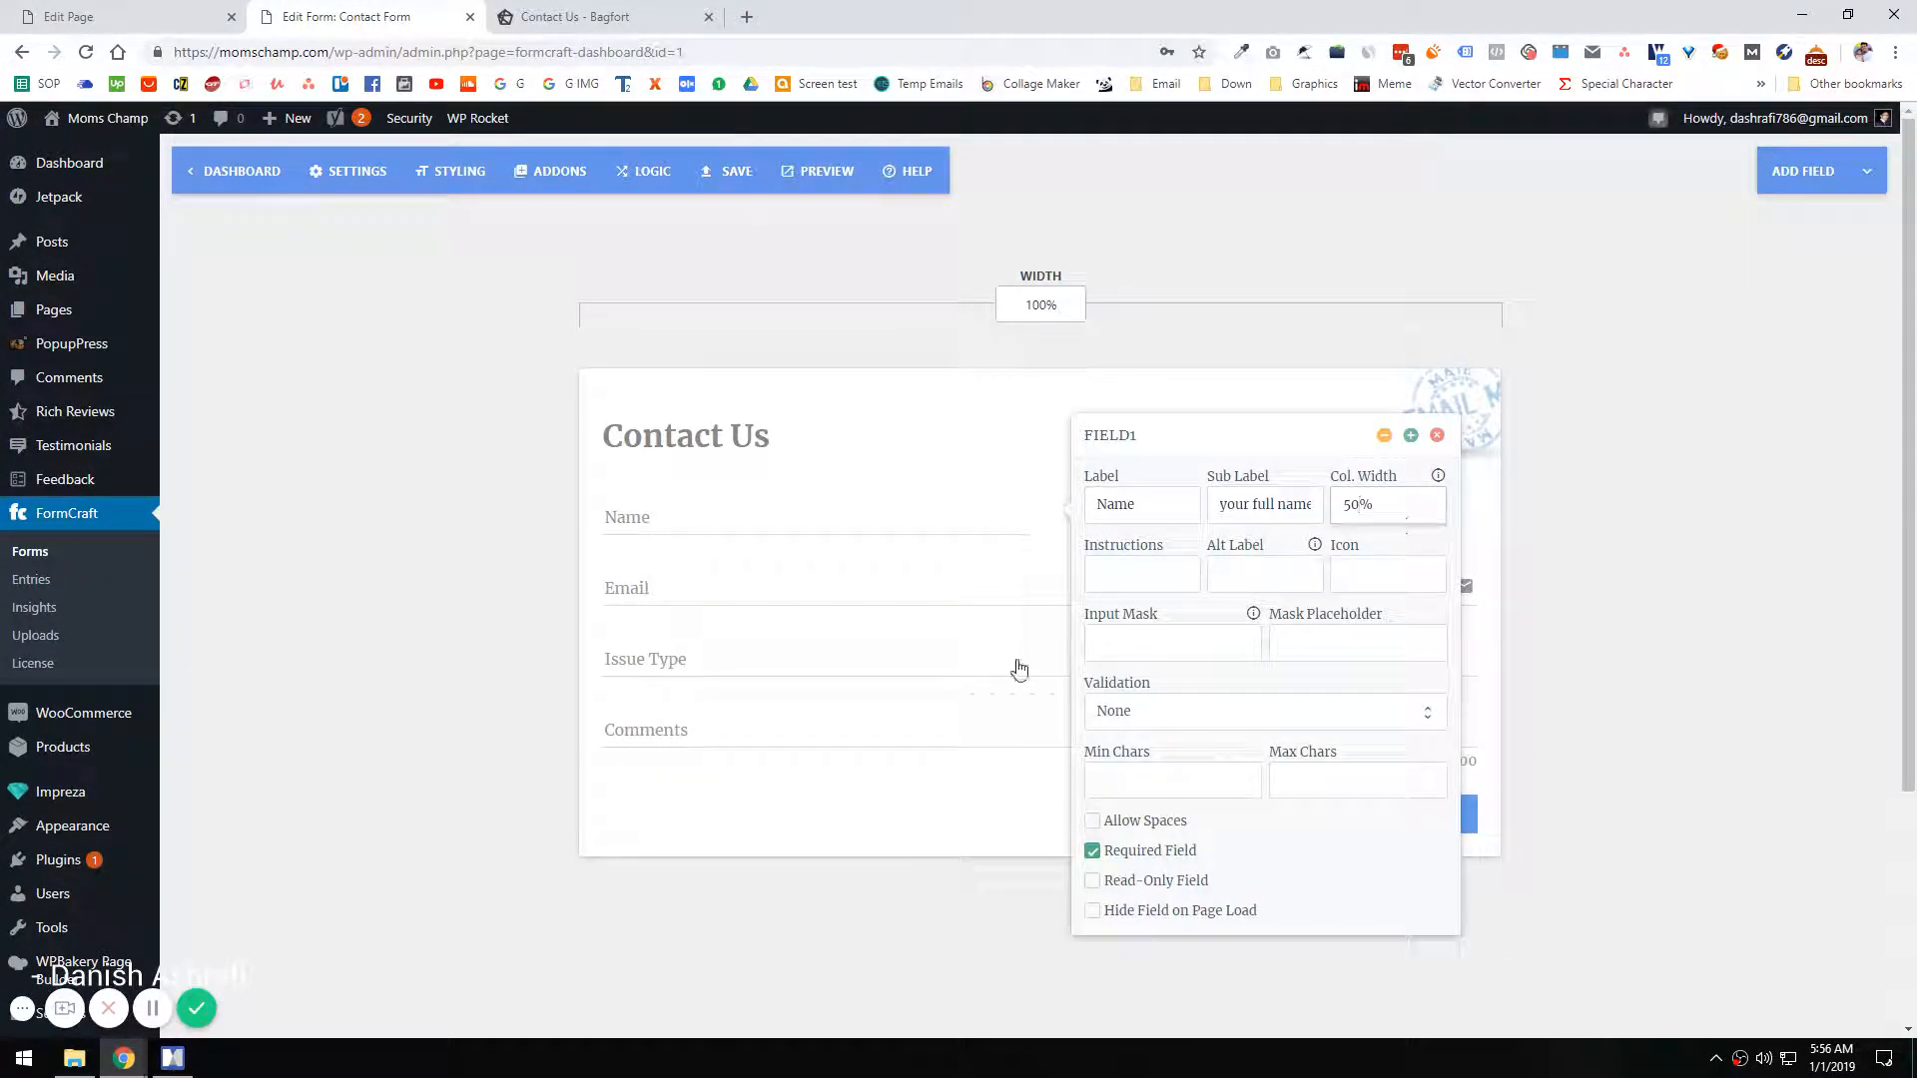
click(521, 647)
click(1003, 516)
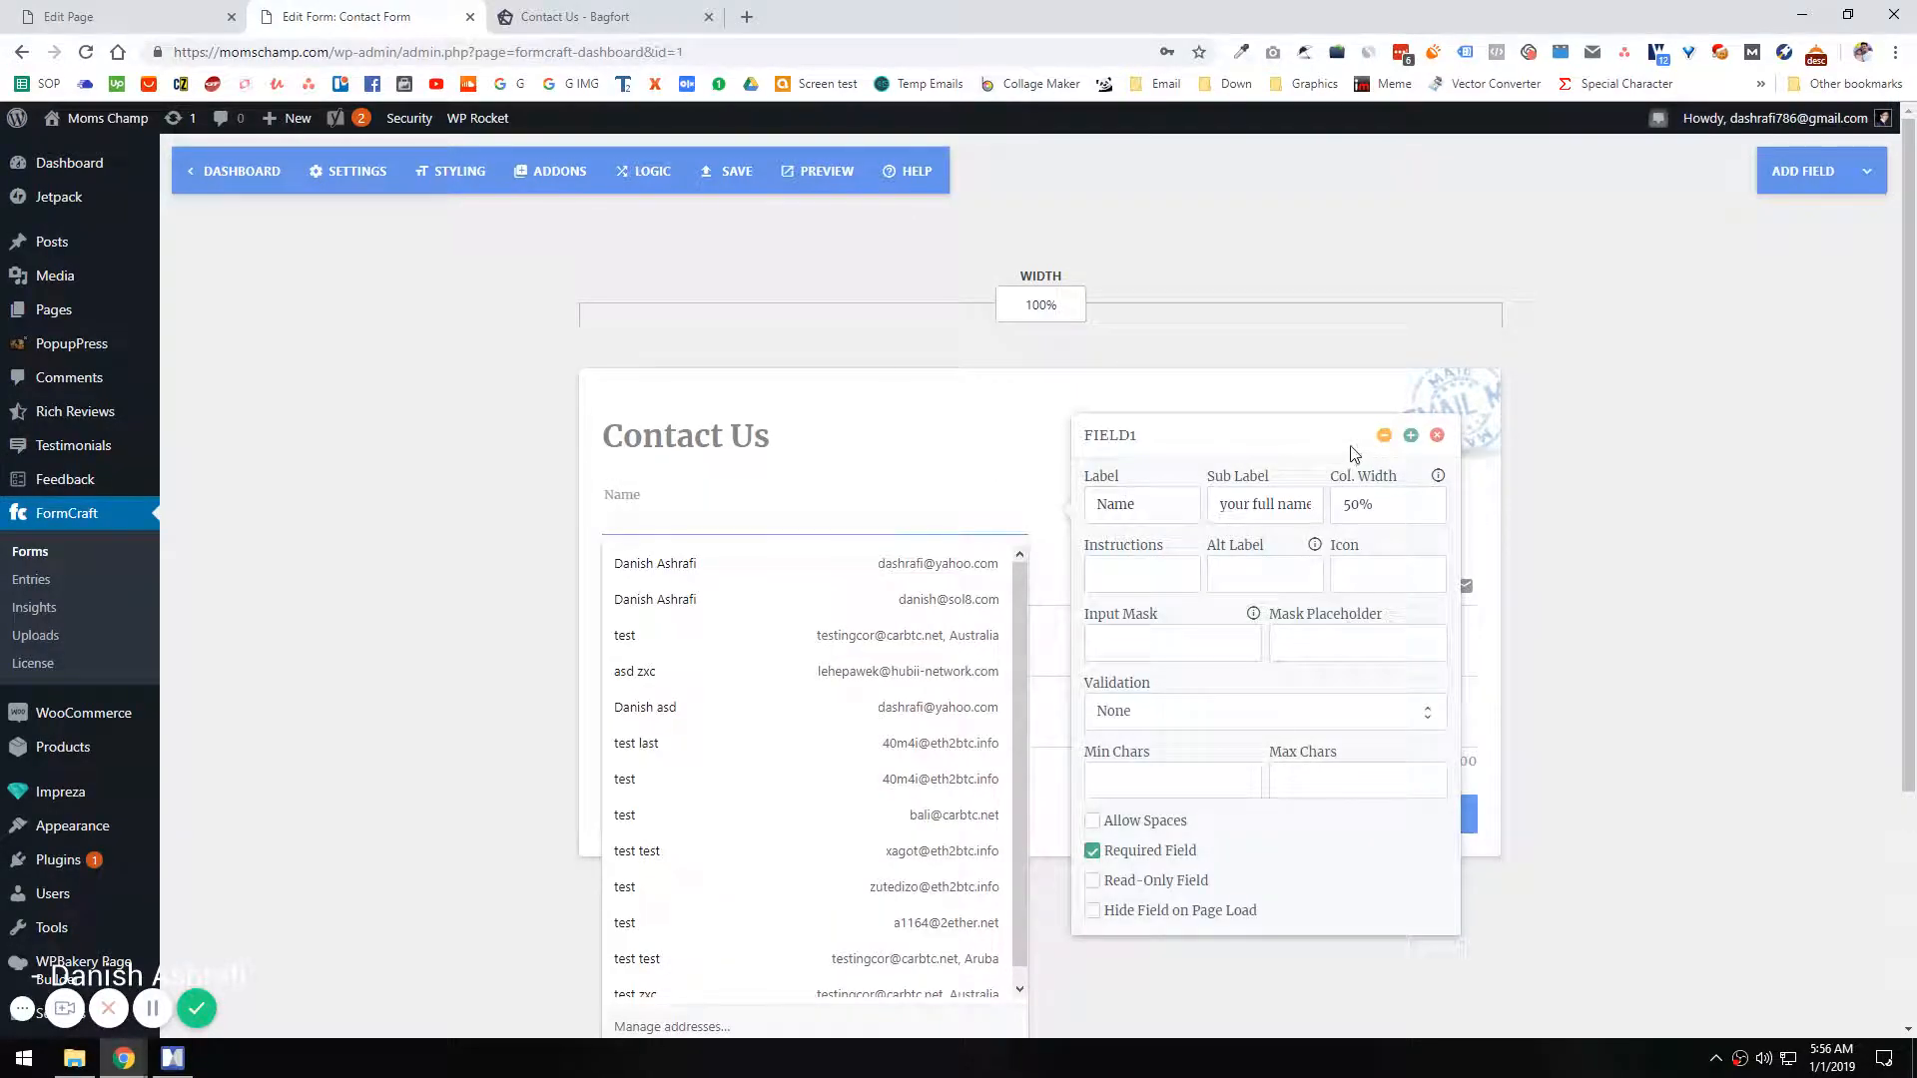
click(1410, 434)
click(1127, 449)
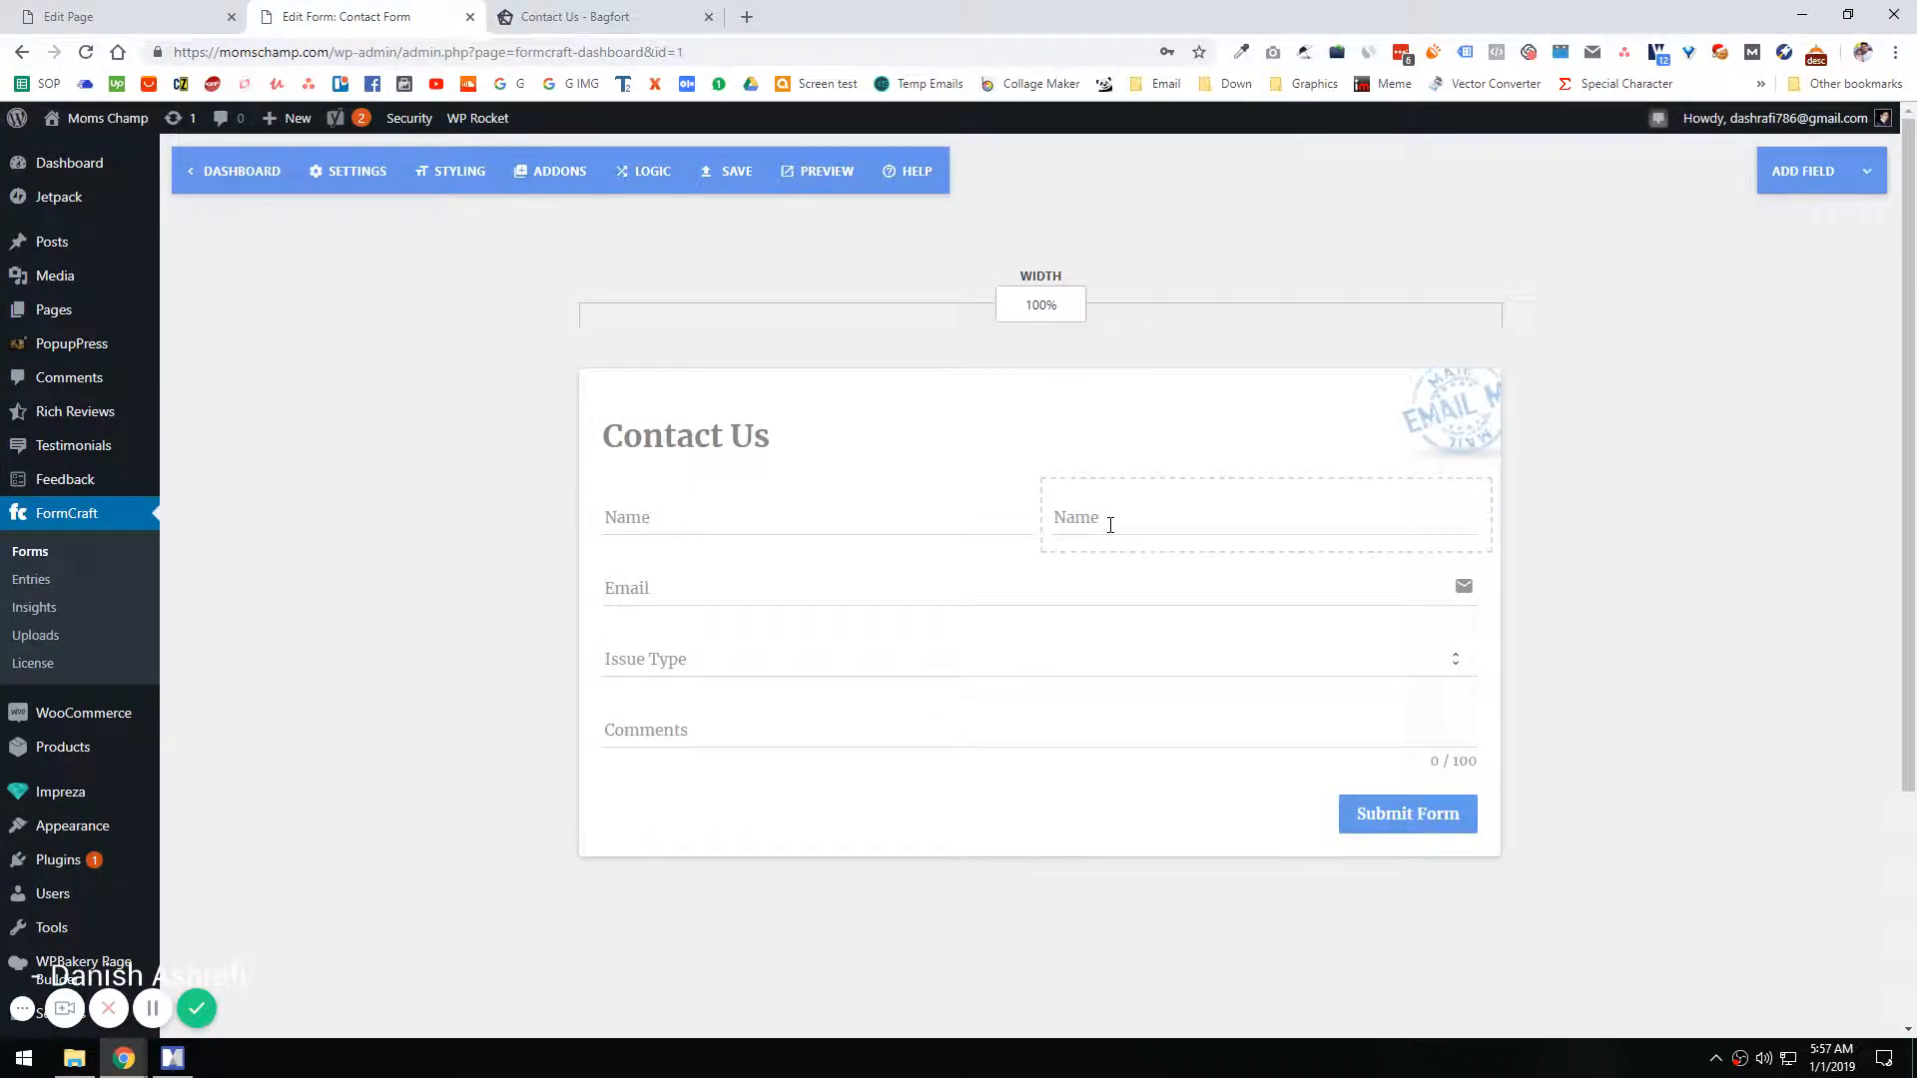
Step: Relabel the duplicated Name field "Last Name", clear its sub label, and recheck the Bagfort form's fields
click(1111, 524)
click(685, 505)
double_click(685, 504)
text(Last Name)
triple_click(789, 499)
click(710, 509)
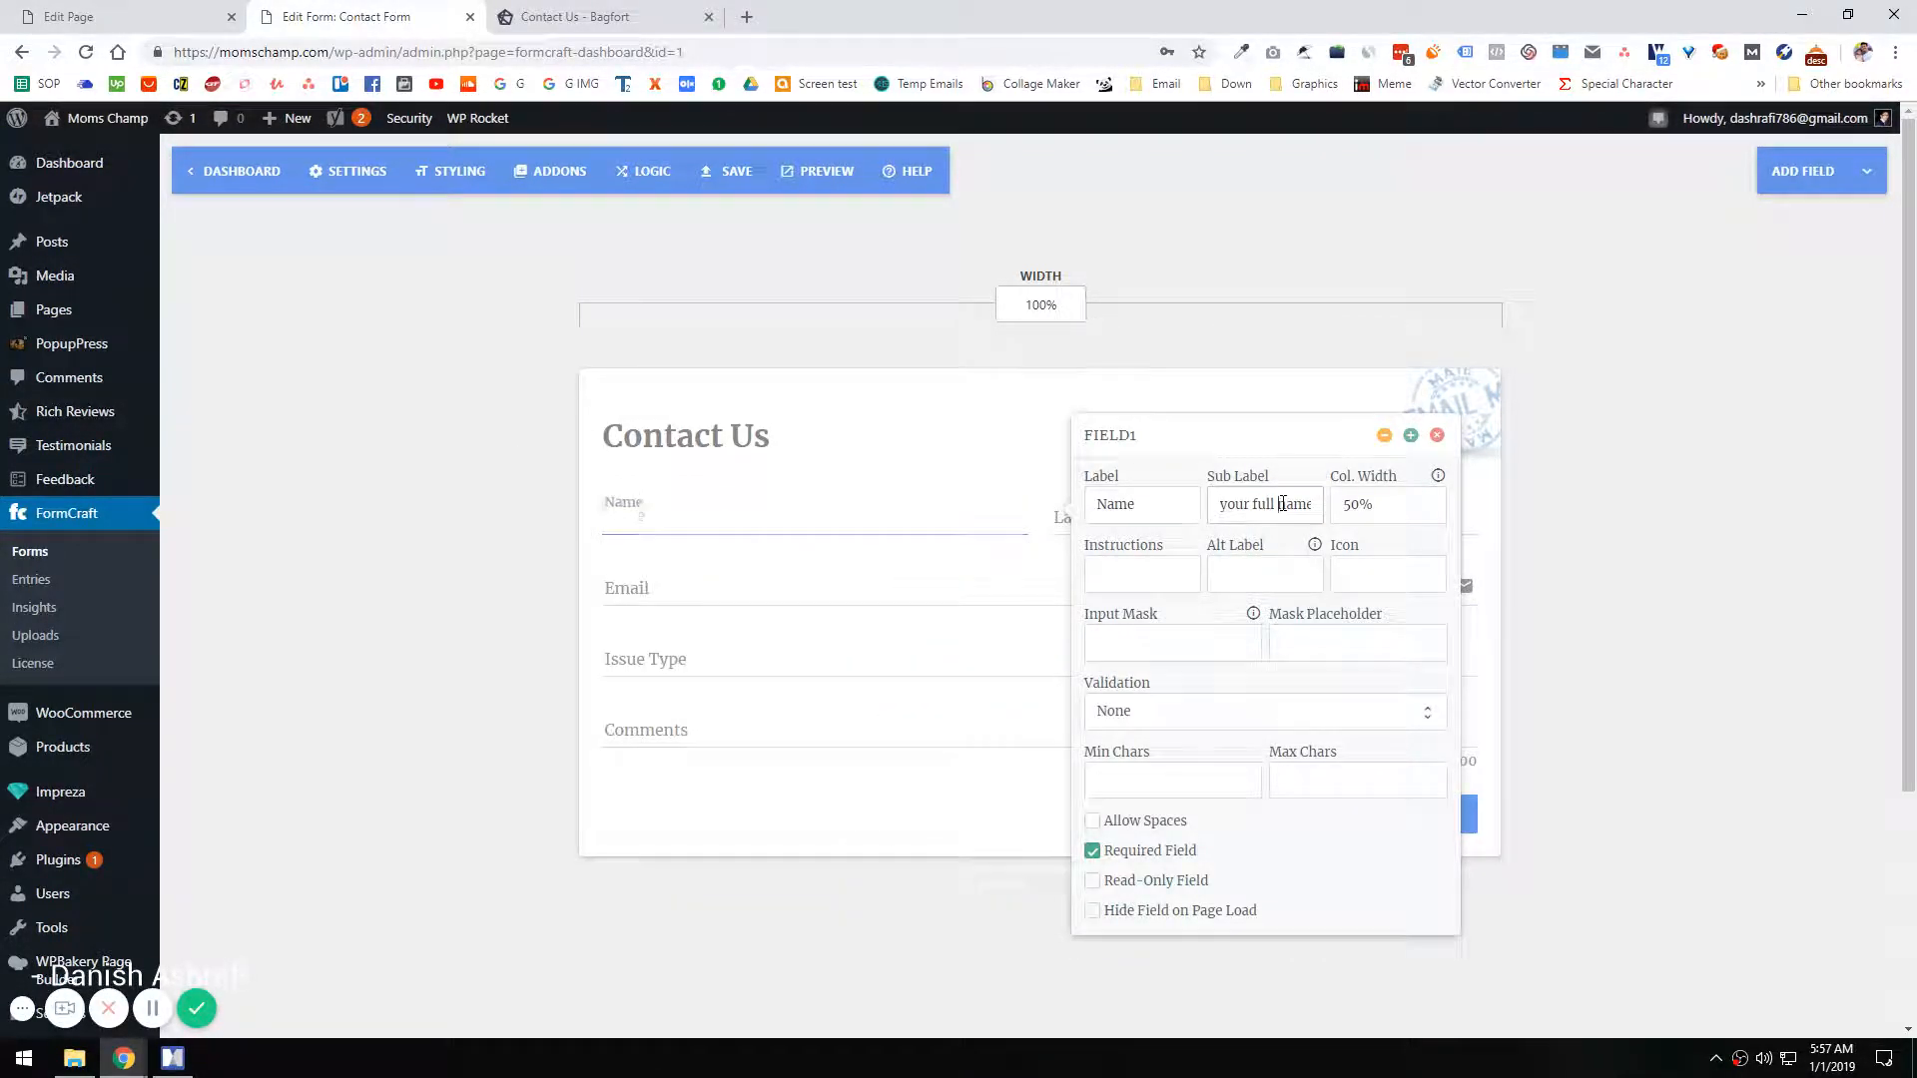
click(1245, 325)
click(564, 16)
click(380, 16)
Step: Duplicate the Last Name field twice to fill a second row of the form
click(1237, 509)
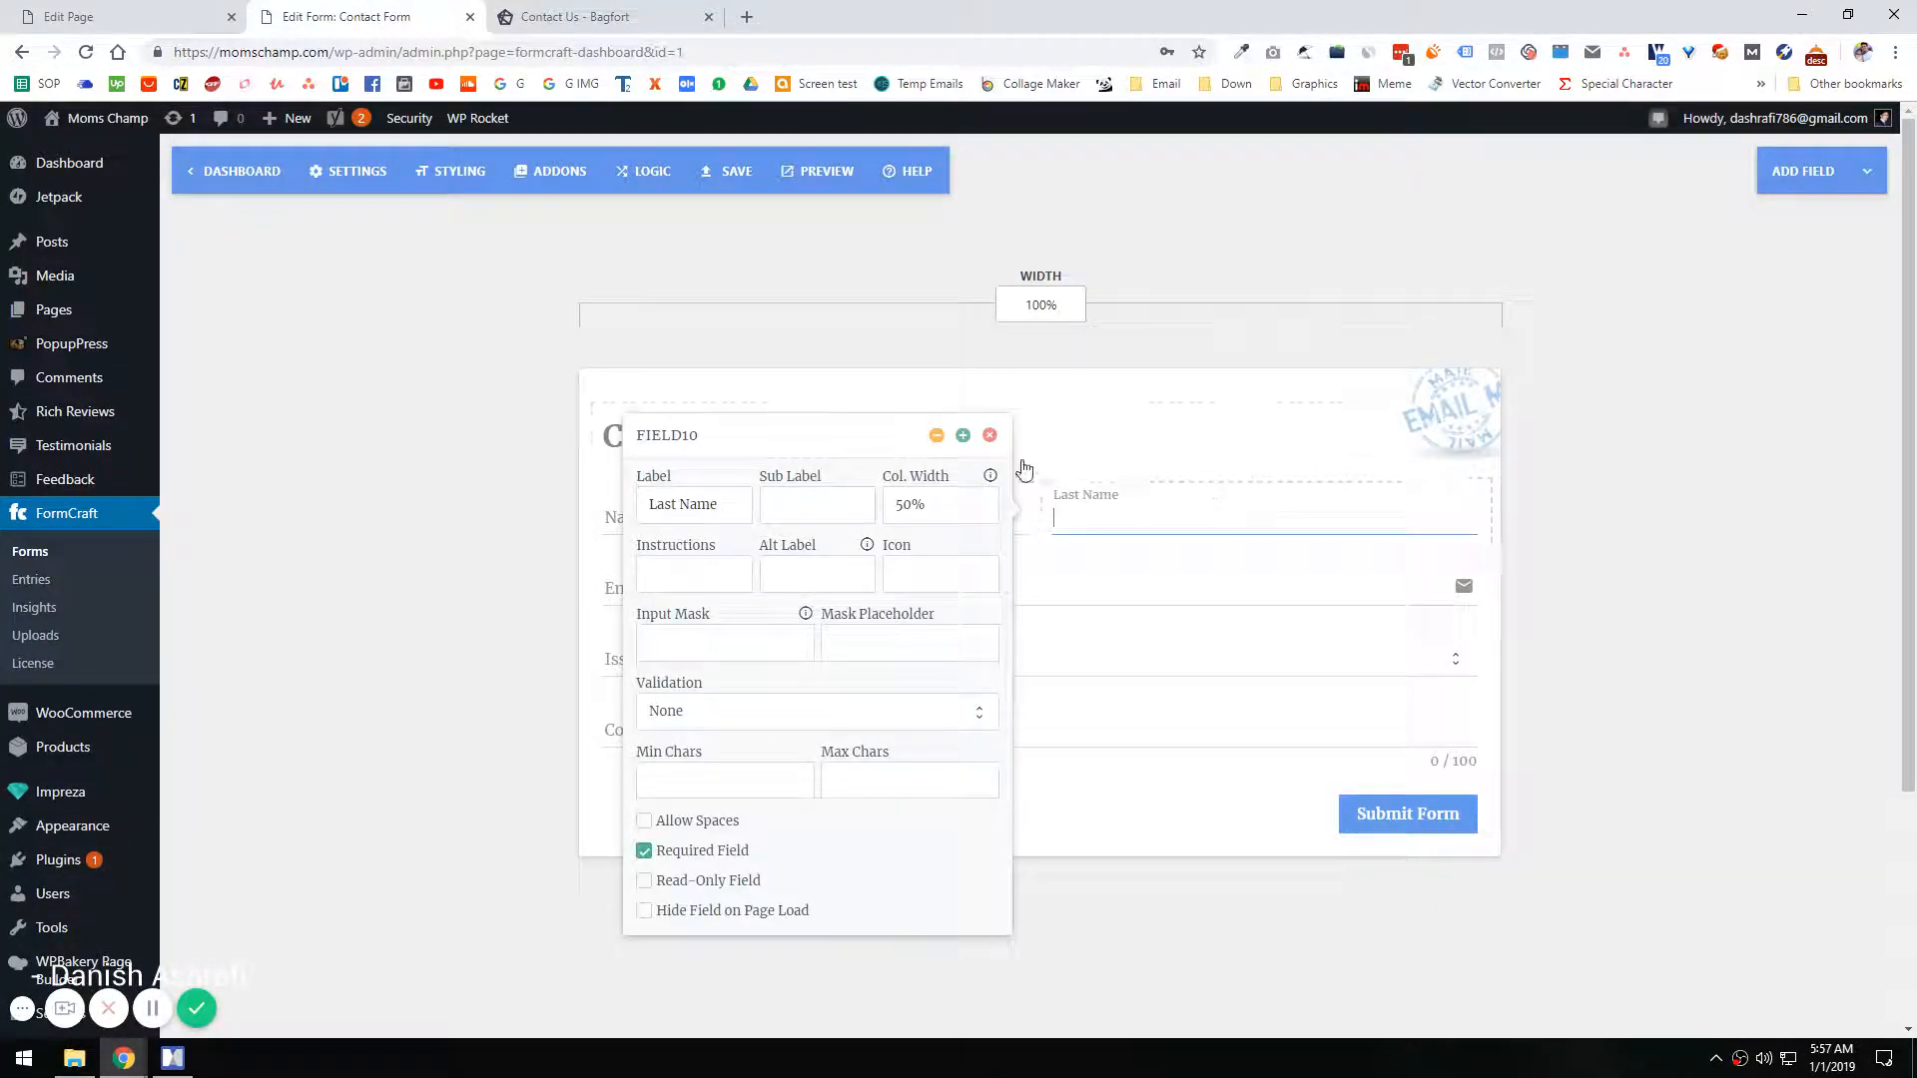
click(962, 436)
click(504, 462)
Step: Relabel the first field in the second row "Phone", checking the field order on the Bagfort form
click(658, 574)
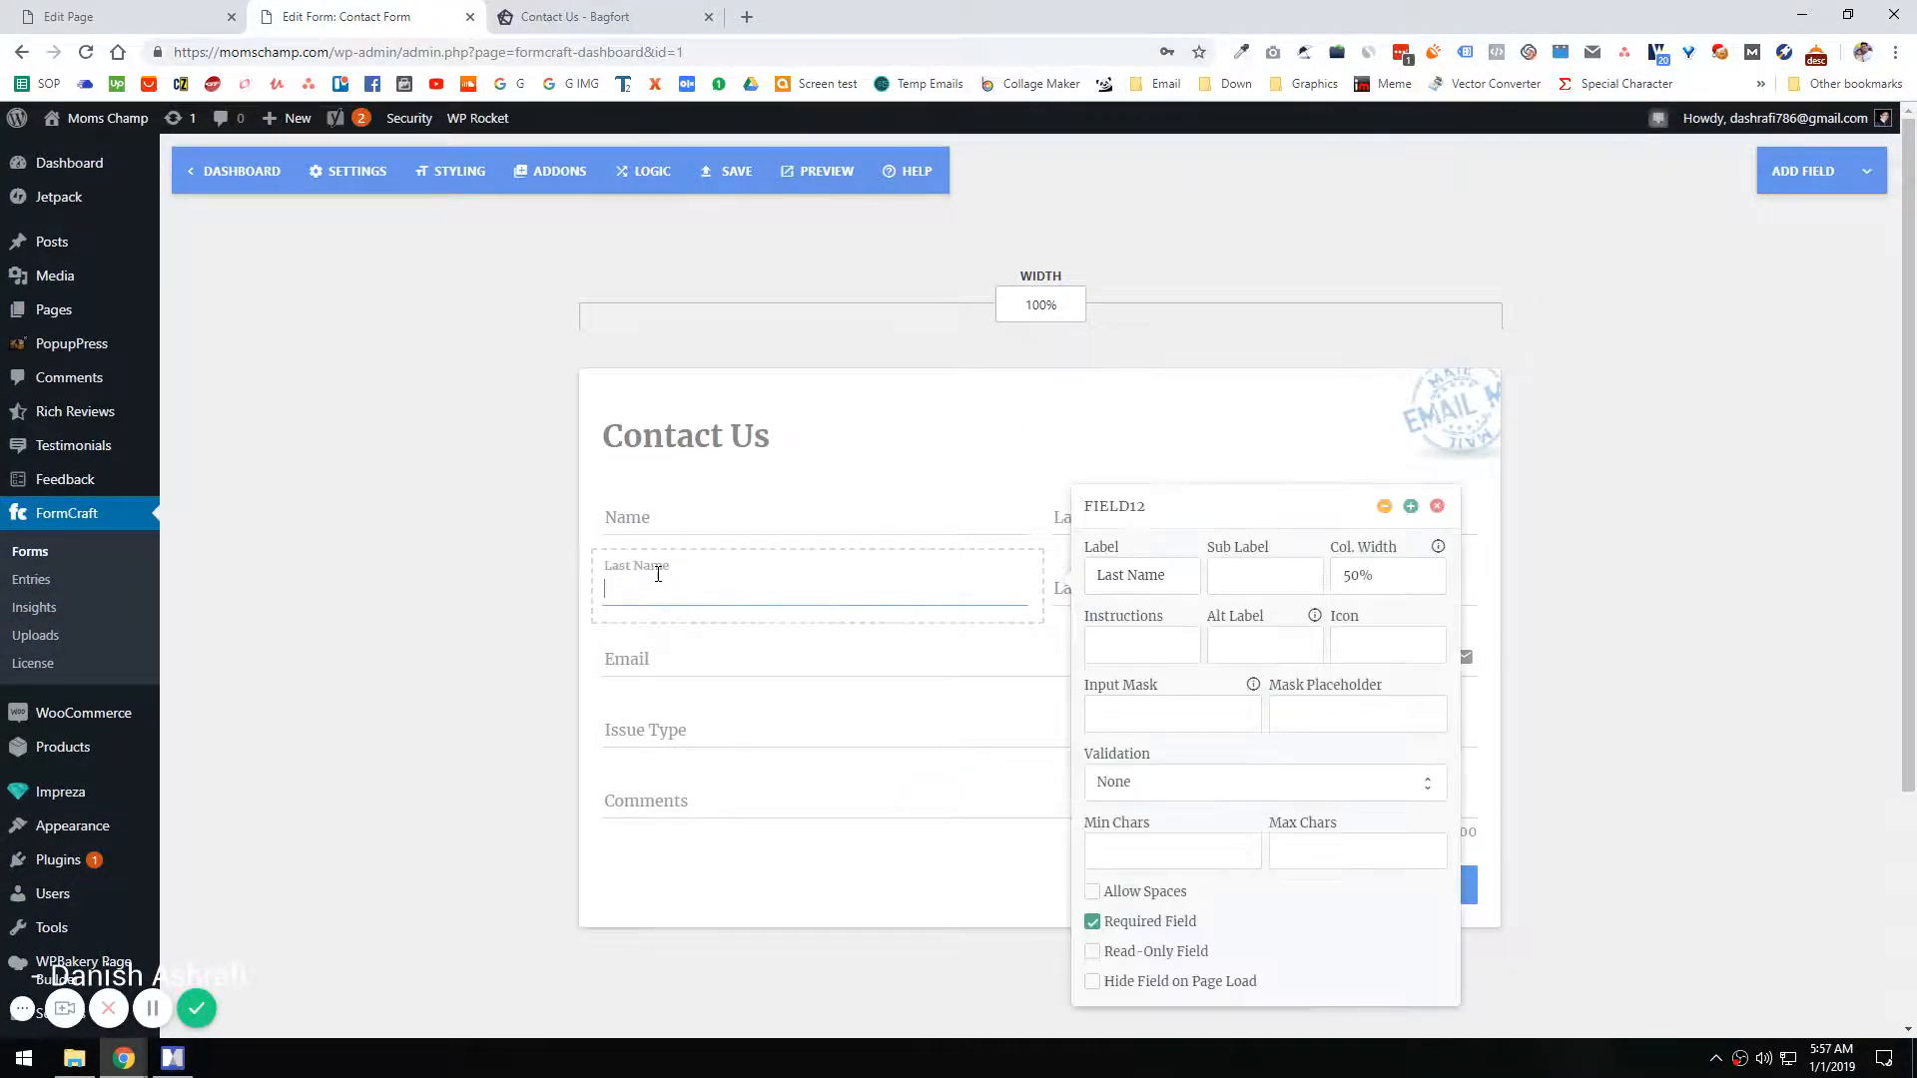
triple_click(1164, 582)
text(hon)
text(P)
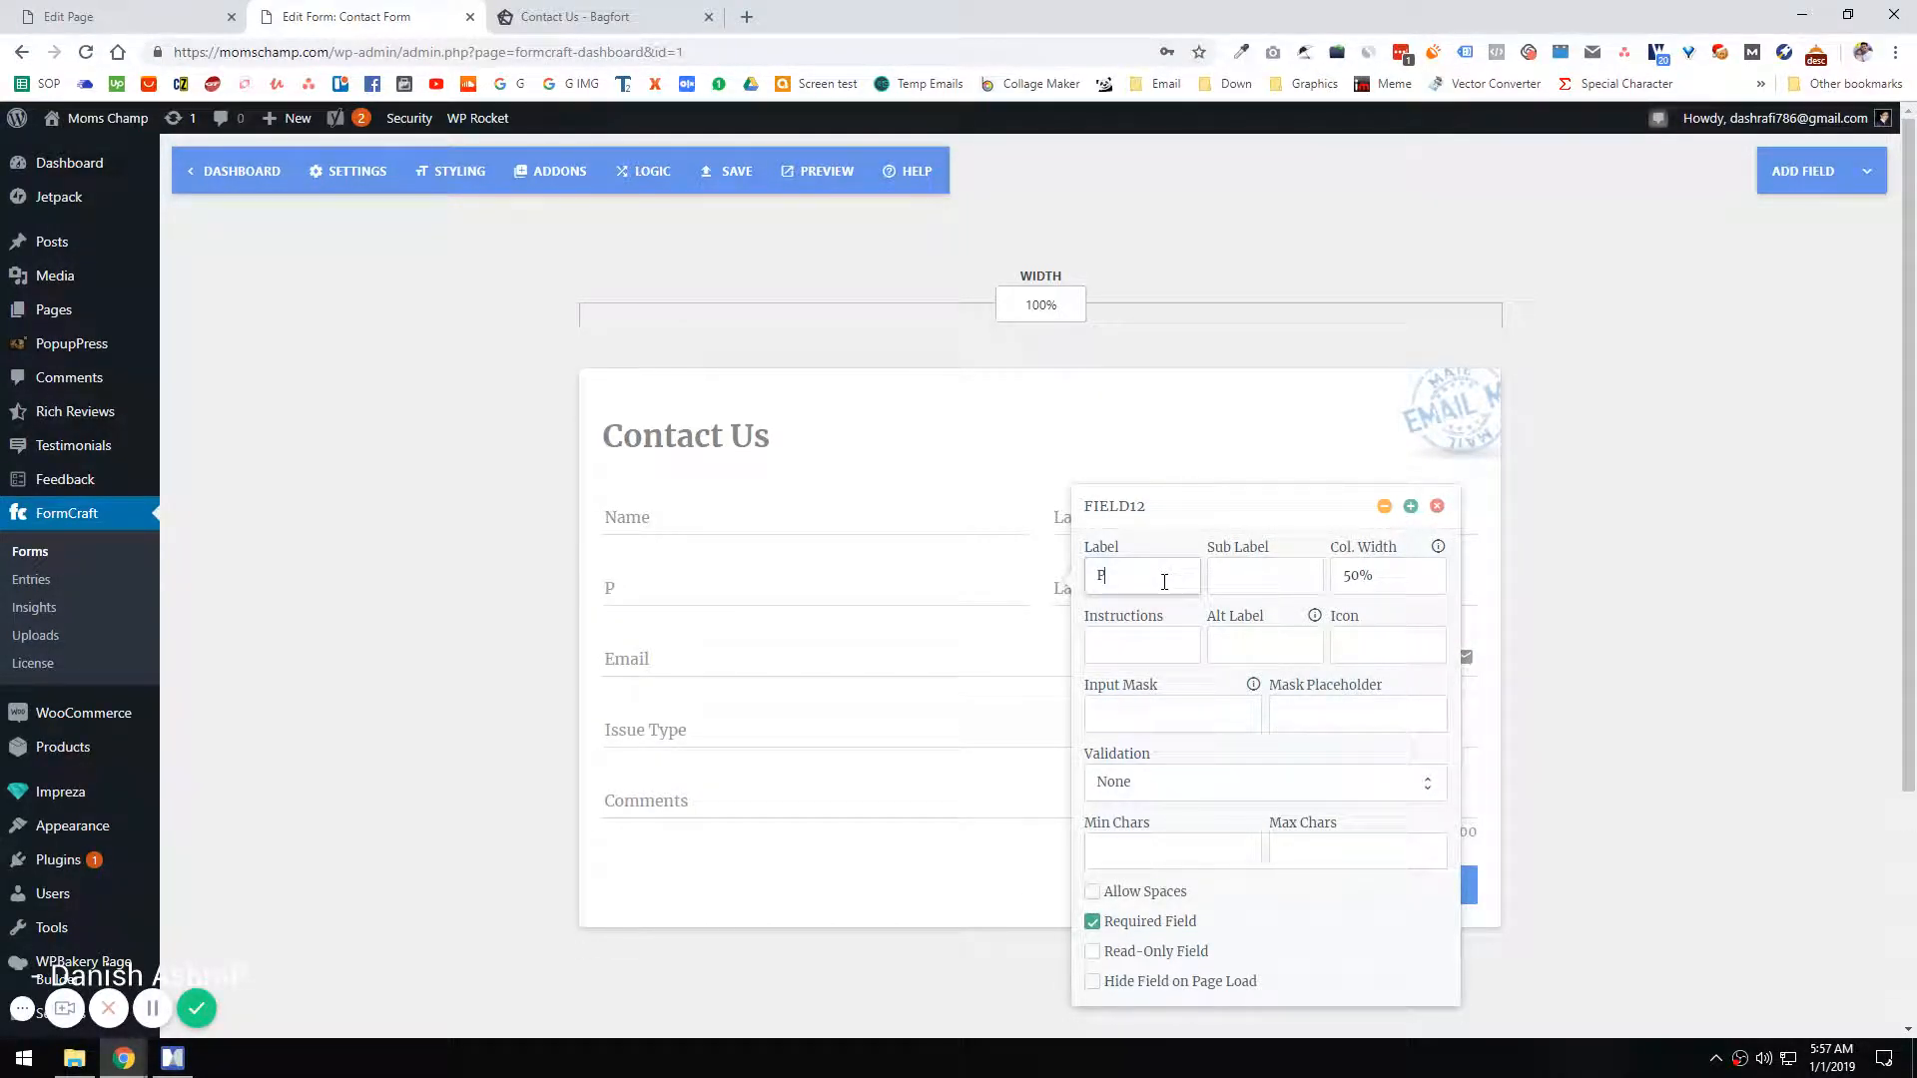
click(575, 16)
click(347, 16)
click(379, 550)
Step: Delete the extra Last Name field beside Phone and set the Email field's column width to 50%
click(1147, 580)
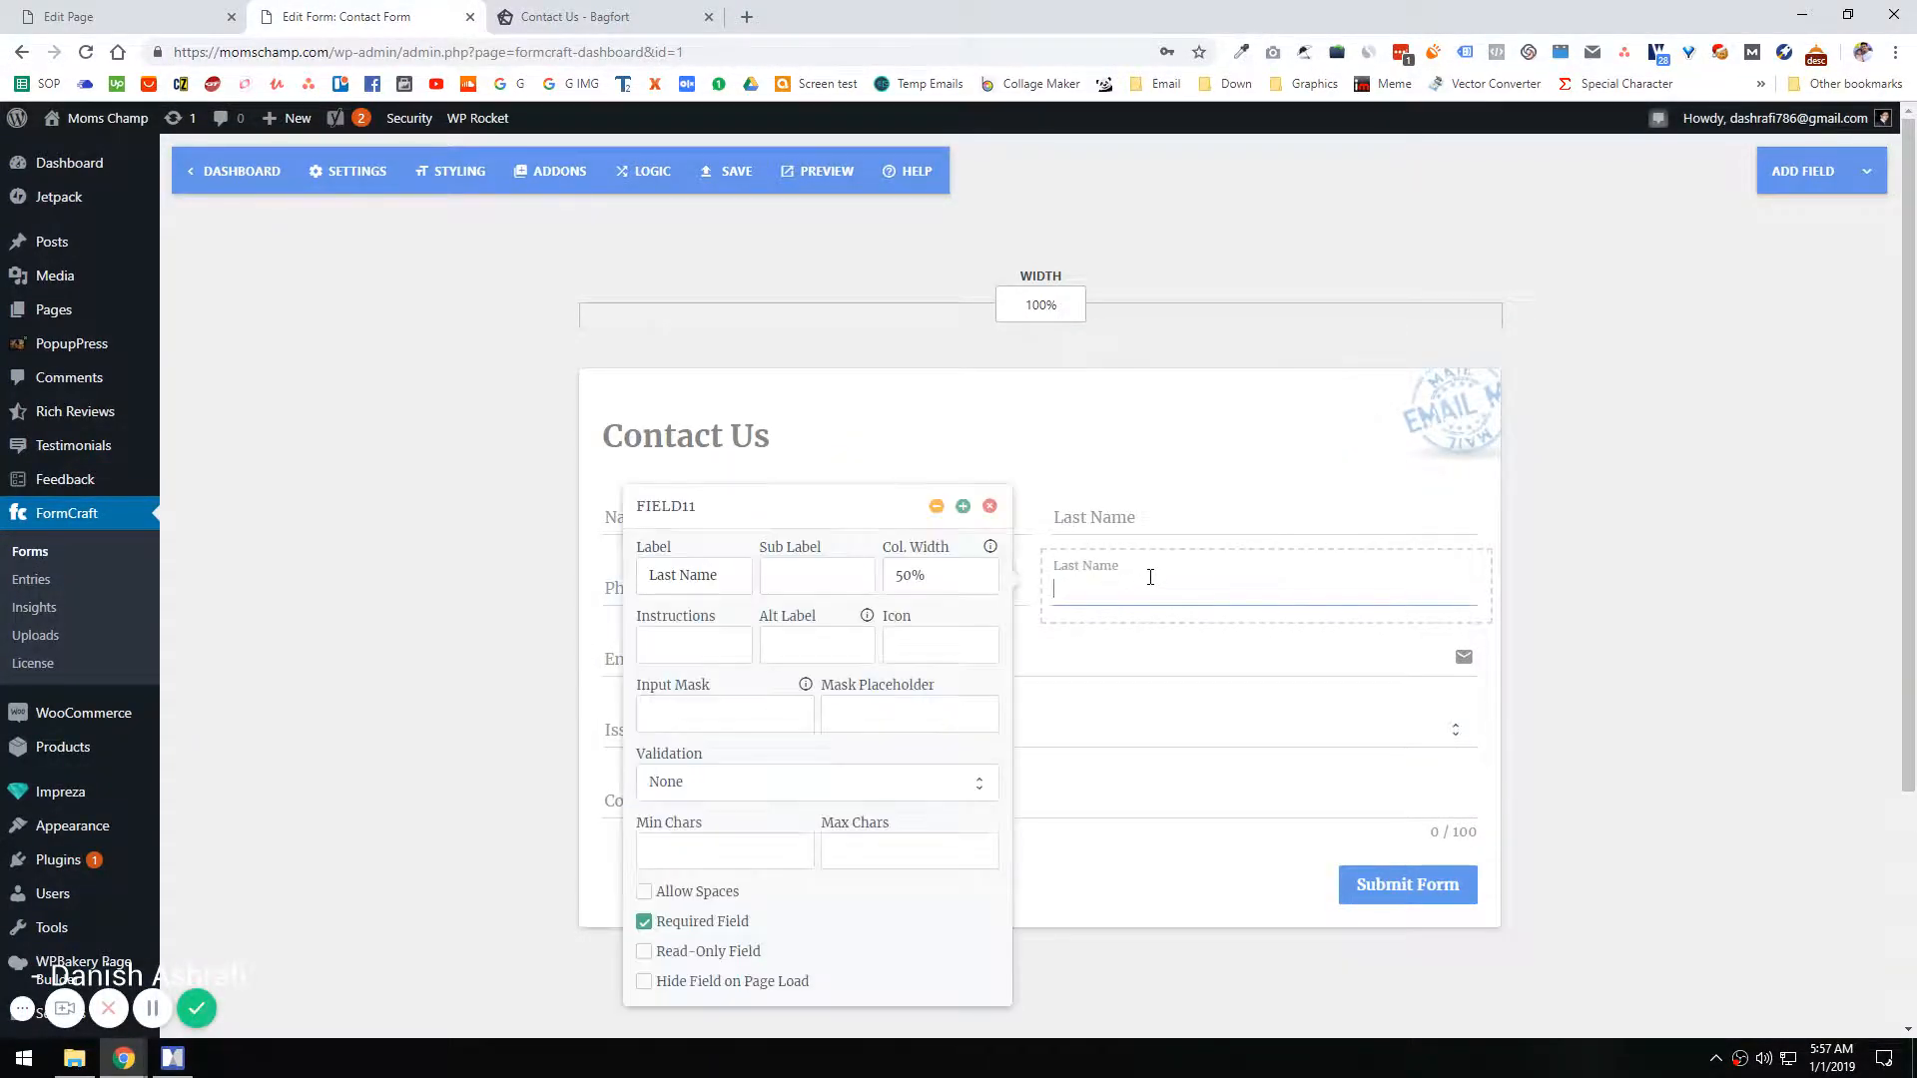
click(988, 508)
click(778, 659)
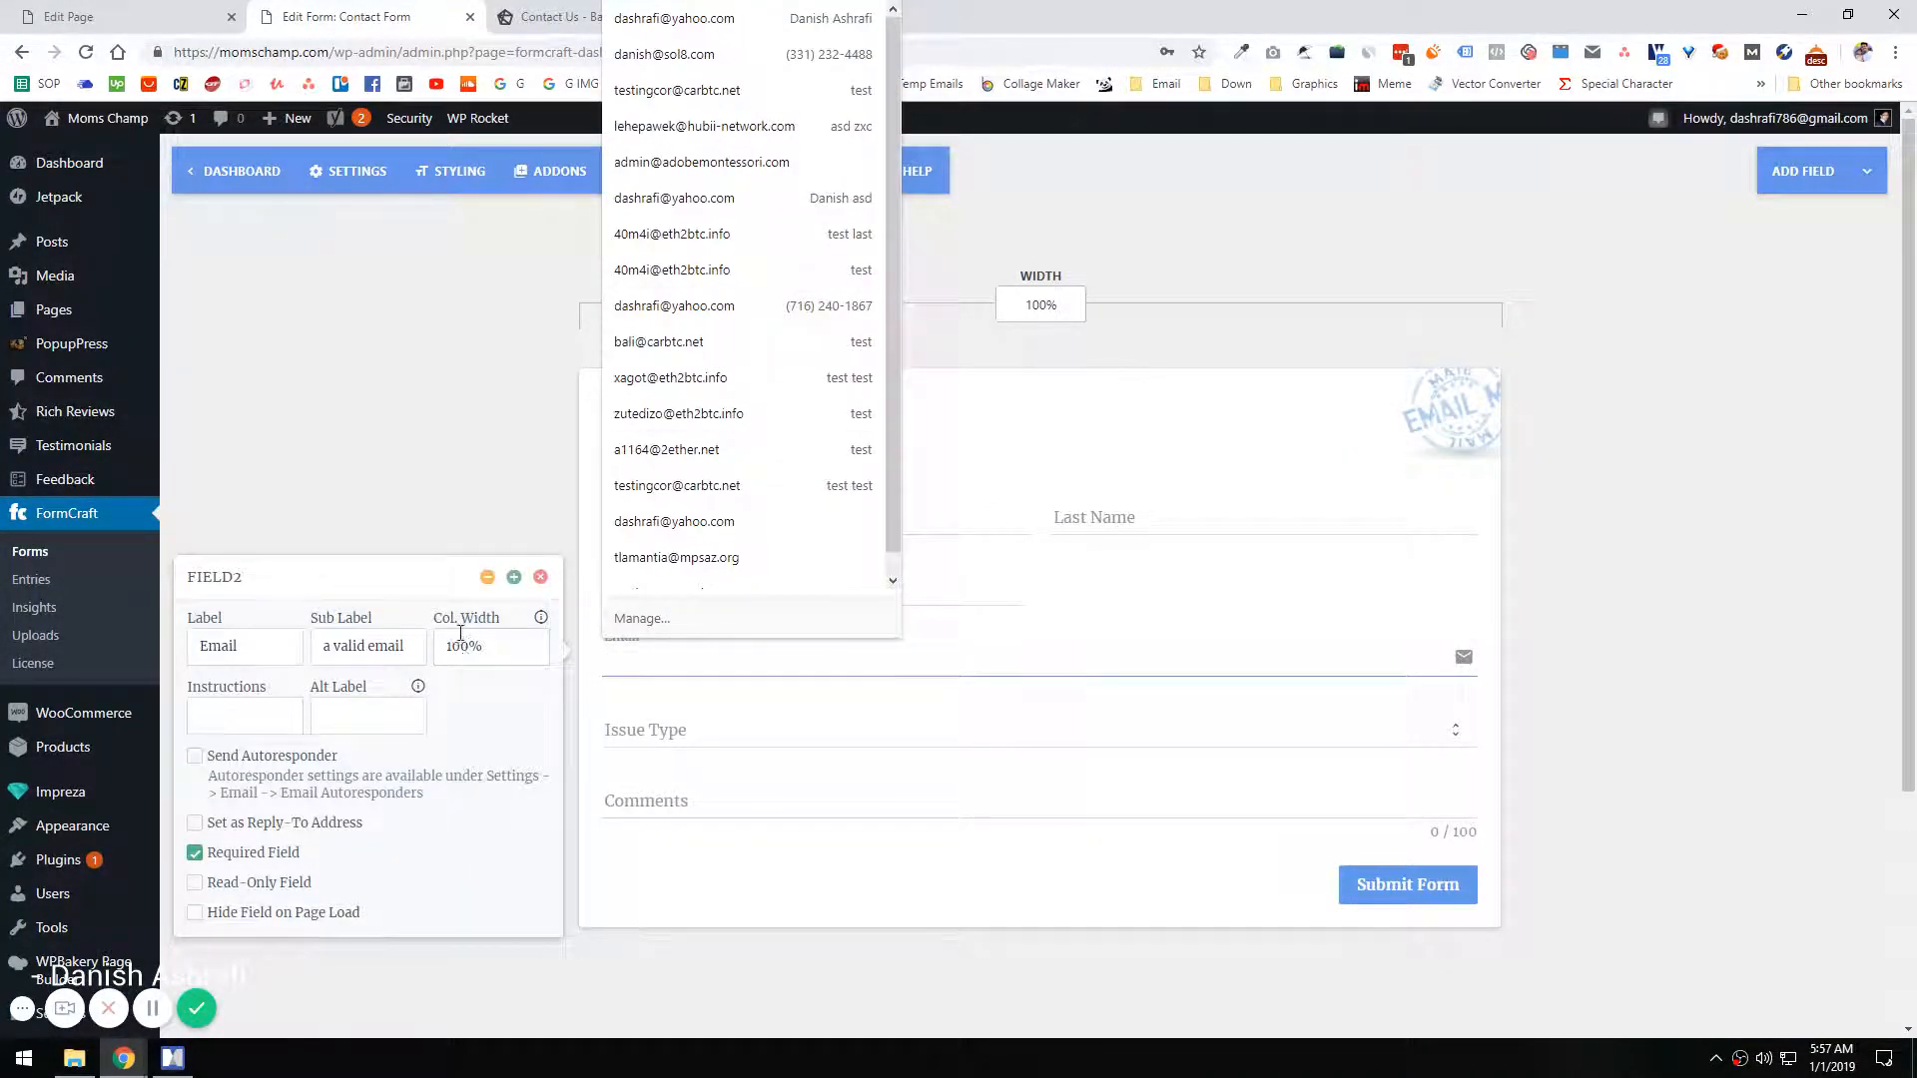
click(462, 647)
double_click(463, 647)
text(50)
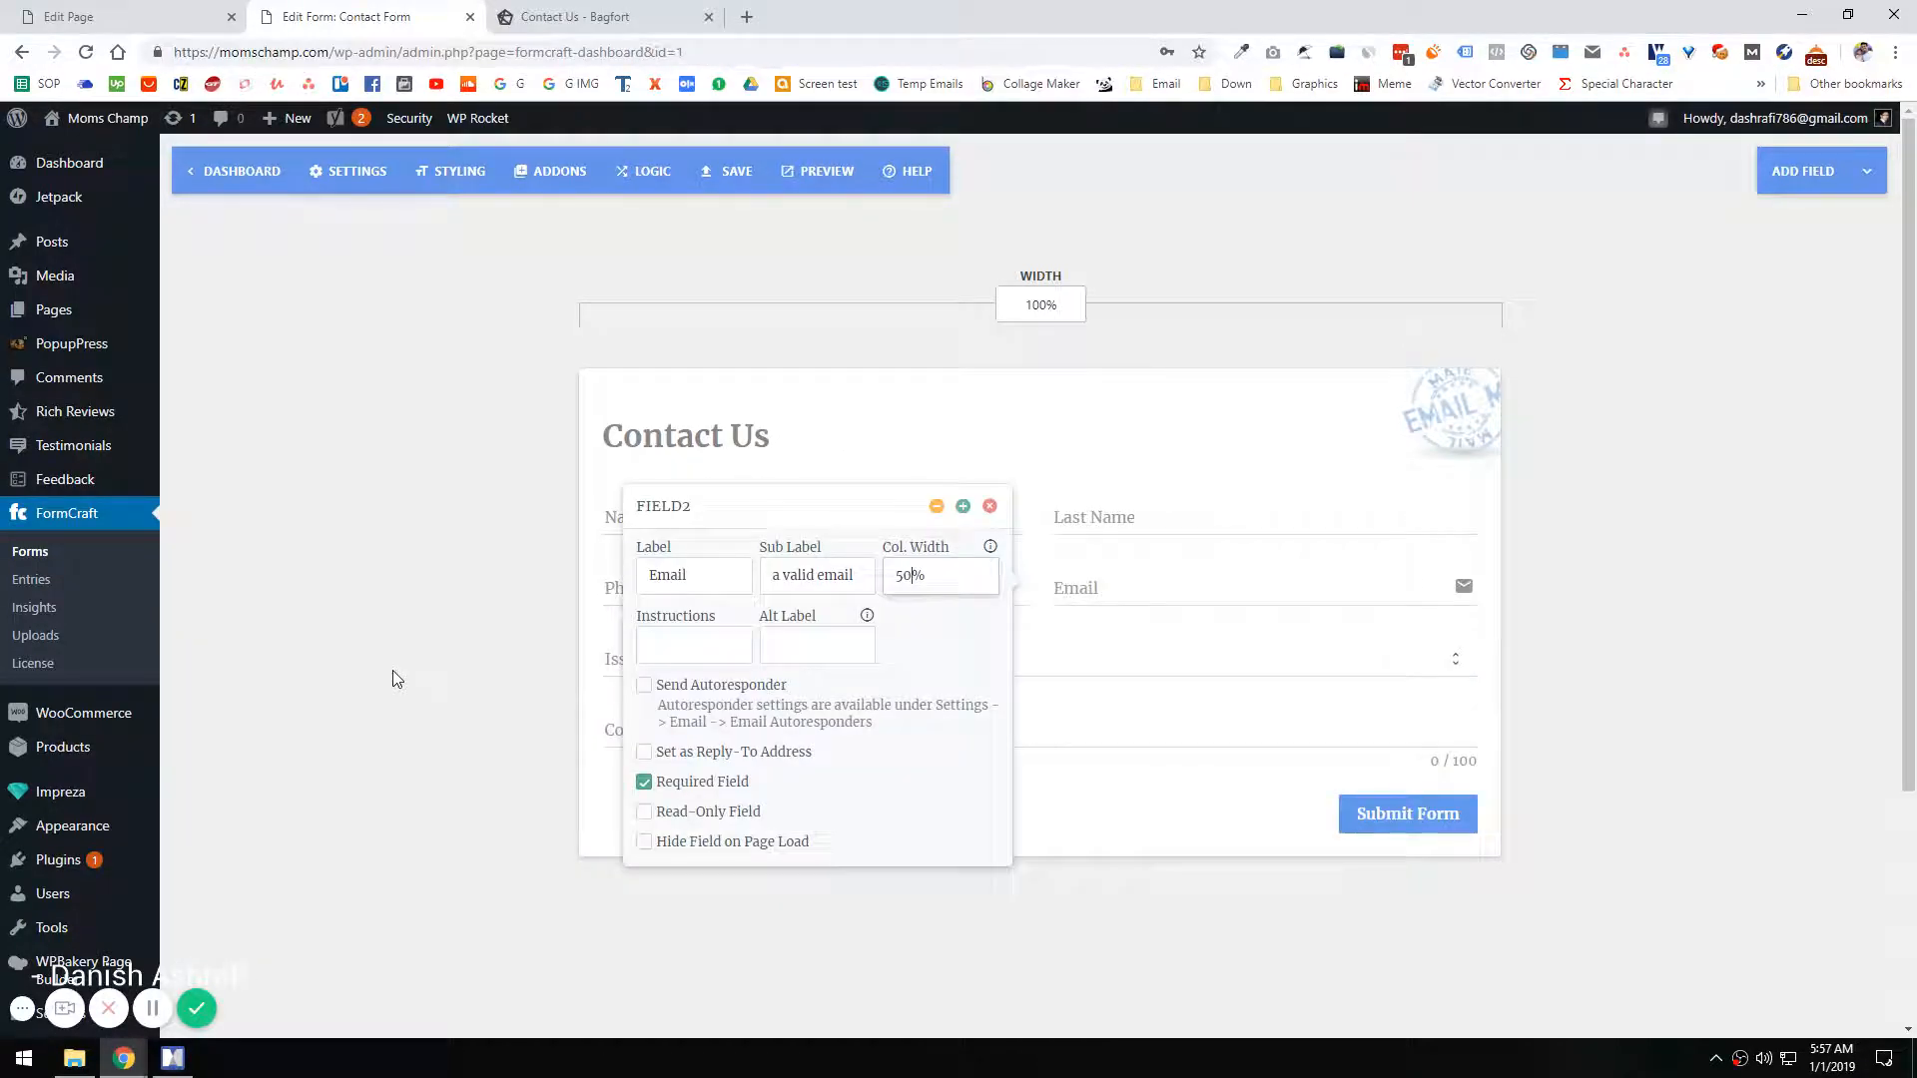
Step: Close the Email field's settings and recheck the remaining fields on the Bagfort contact form
click(1108, 578)
click(647, 16)
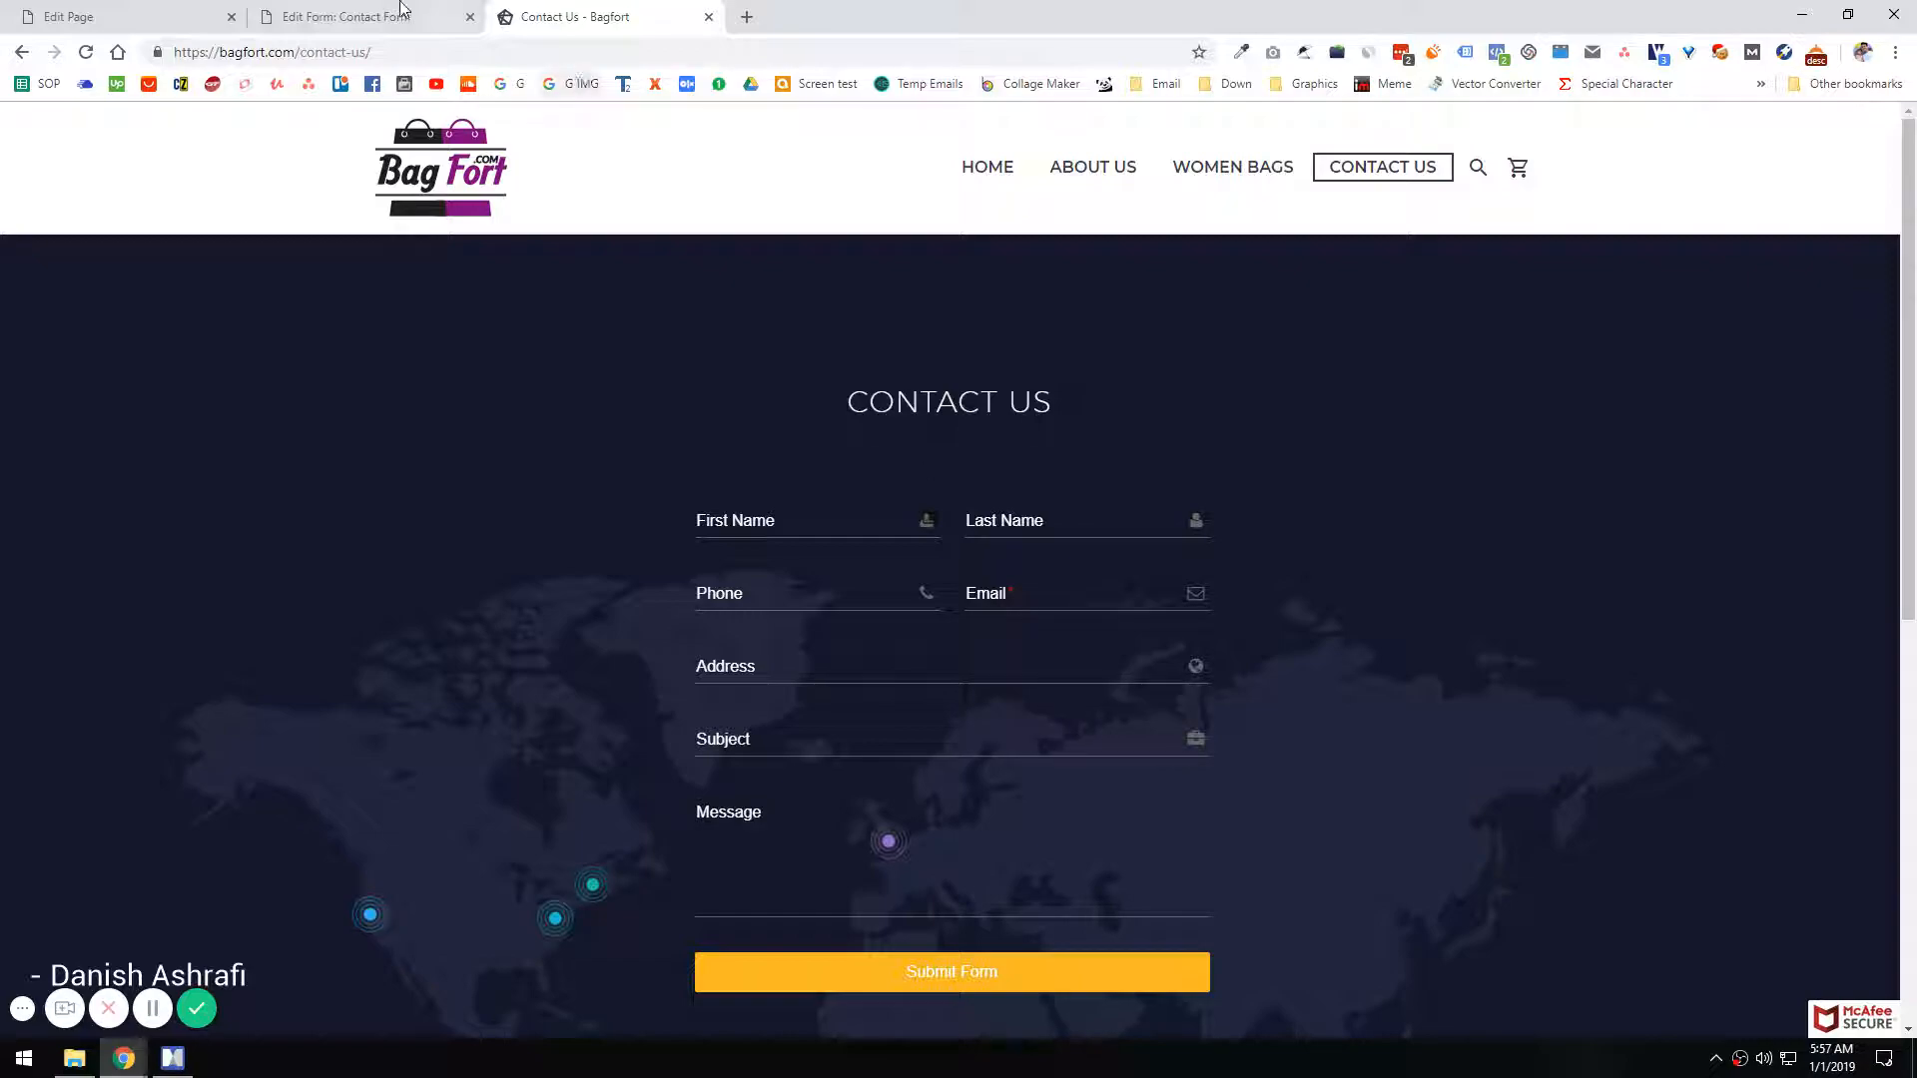
click(350, 16)
click(1134, 573)
click(496, 413)
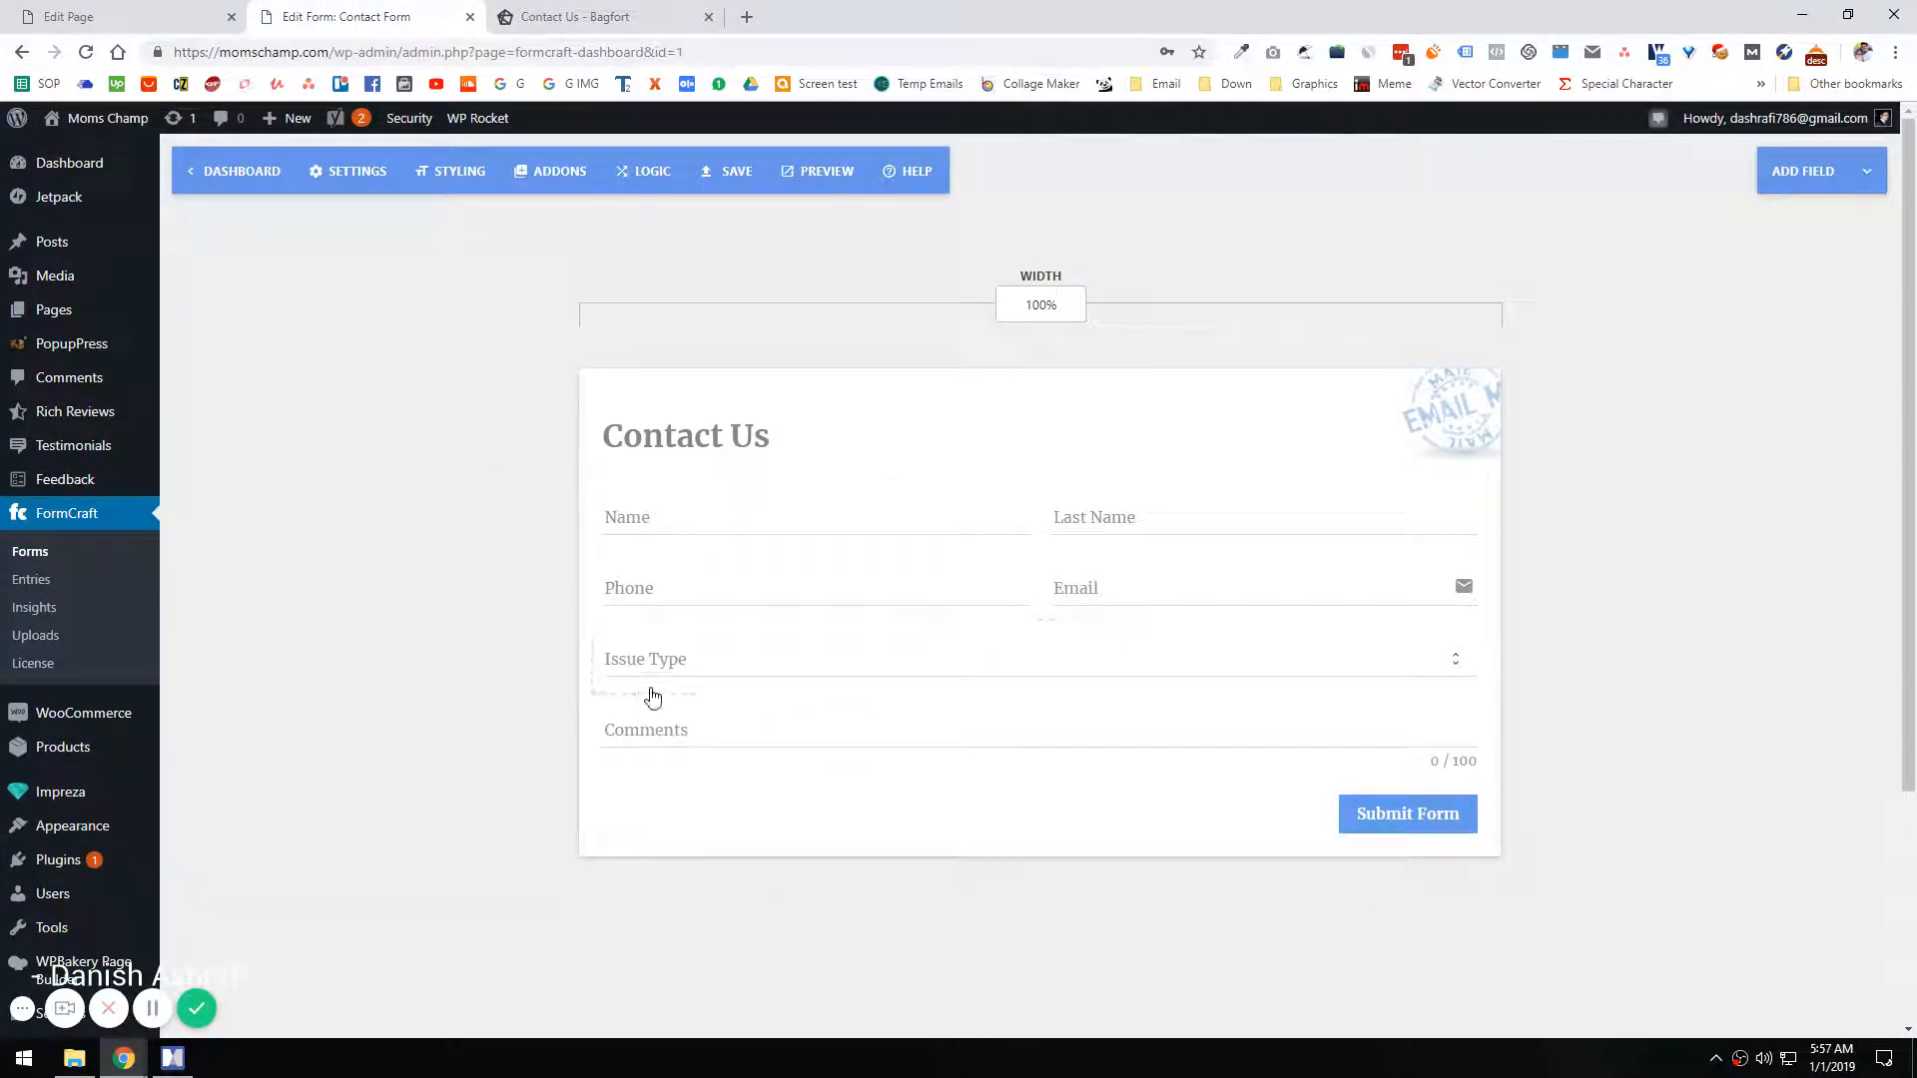
Step: Delete the Issue Type dropdown and the Comments field from the form
click(1454, 647)
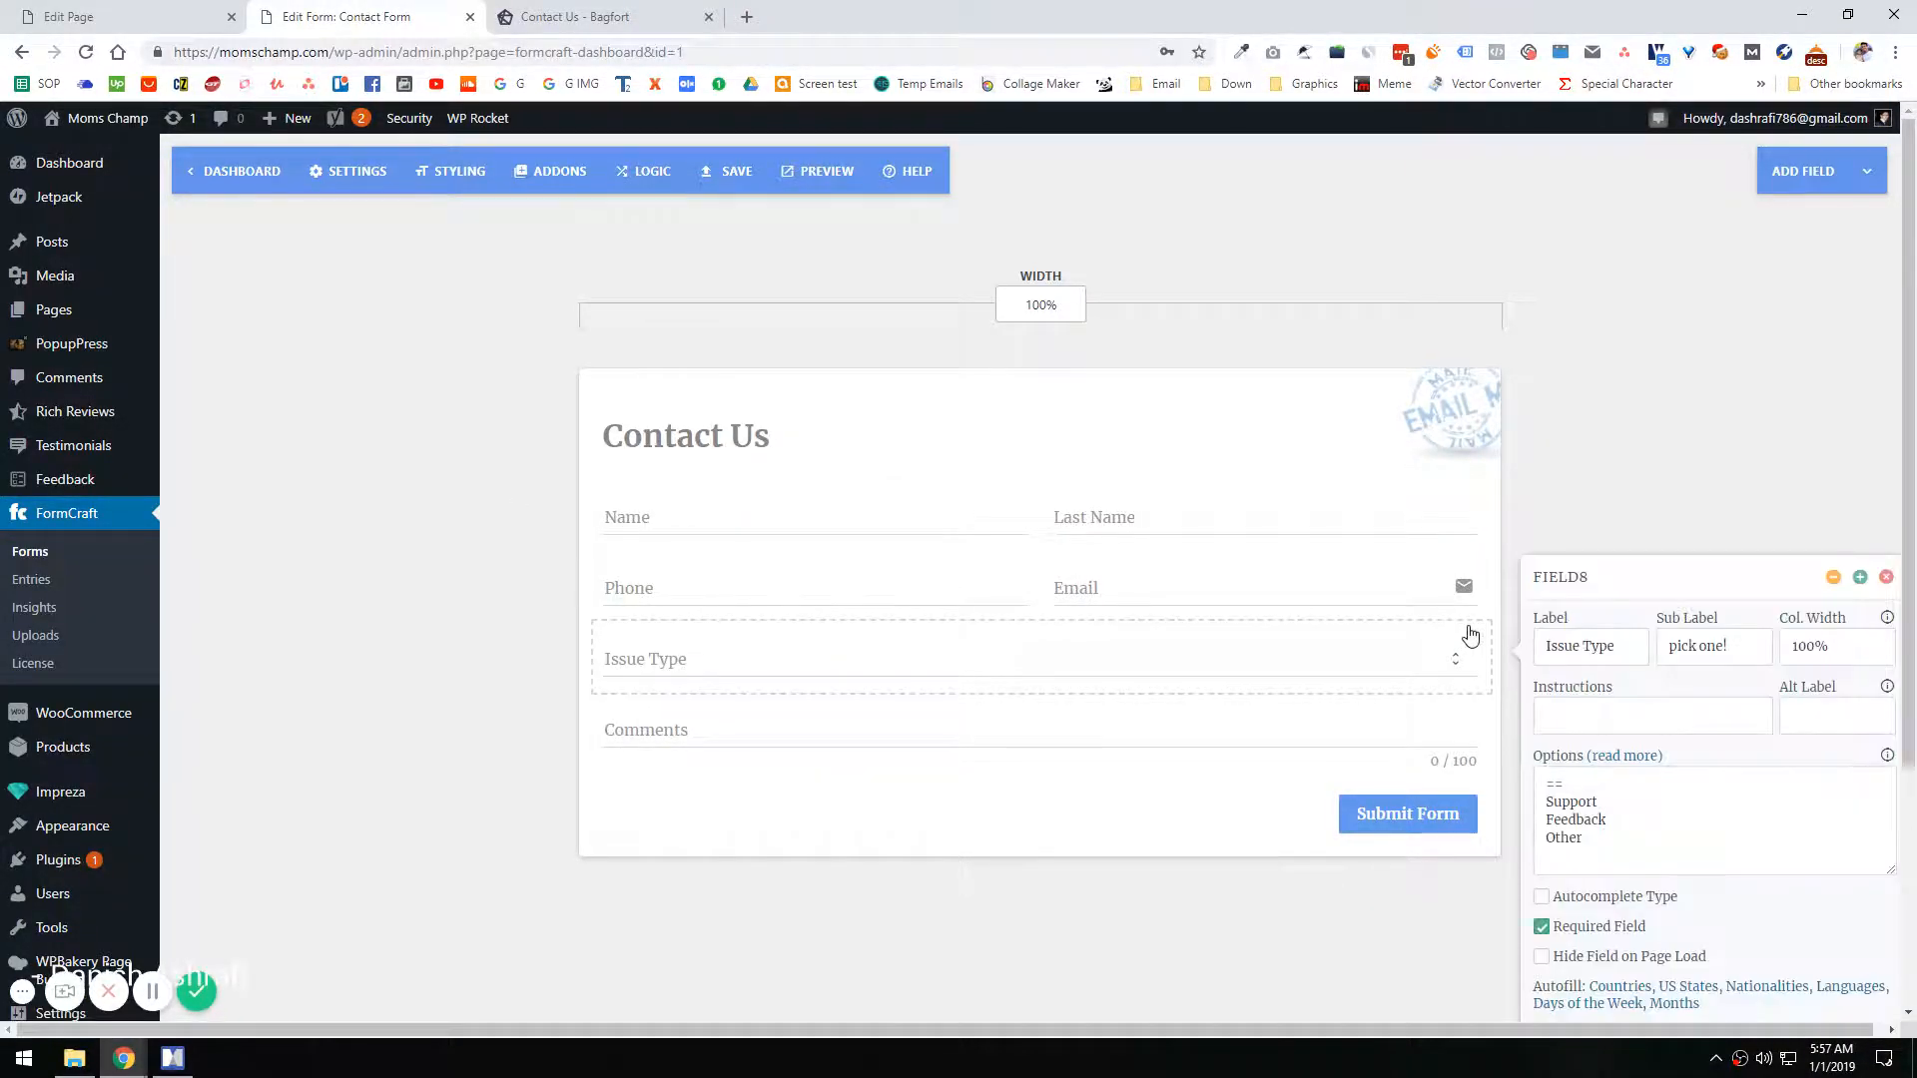
click(1887, 577)
click(849, 651)
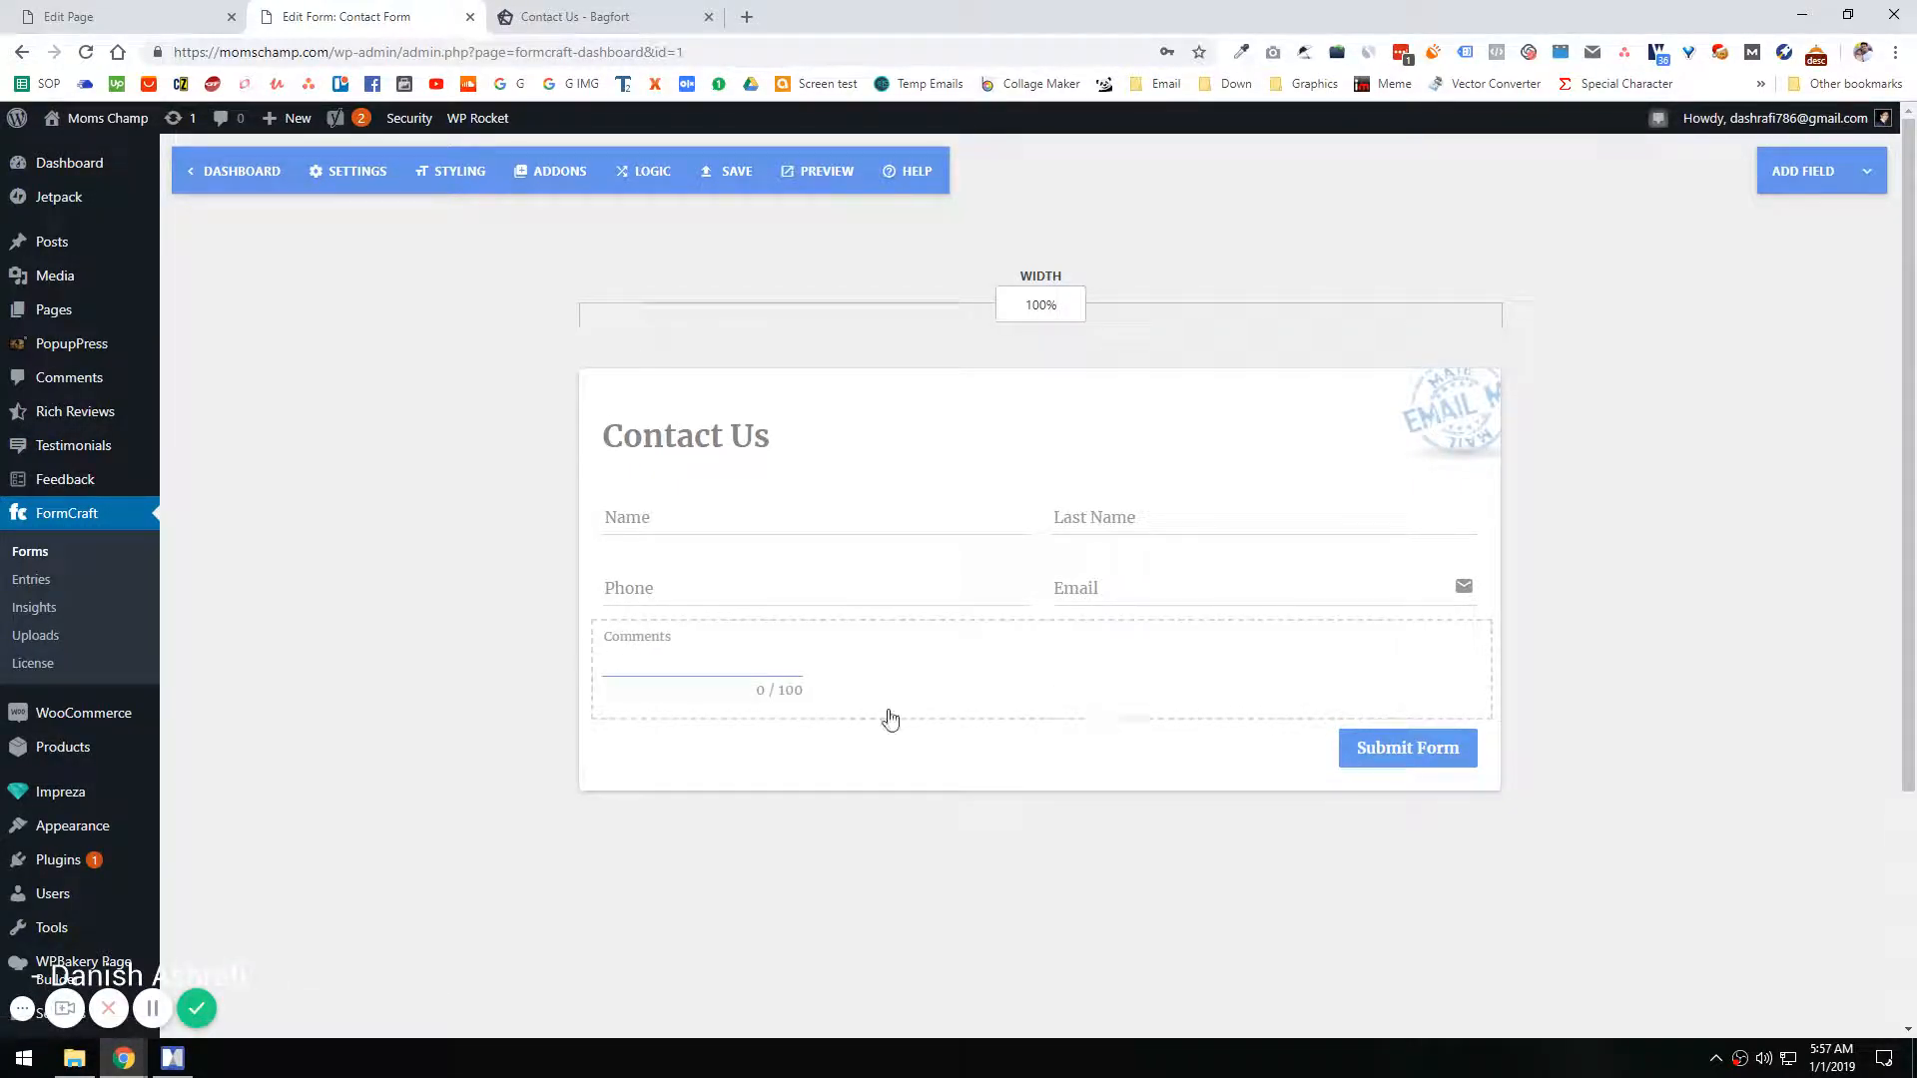
click(1476, 644)
click(1886, 577)
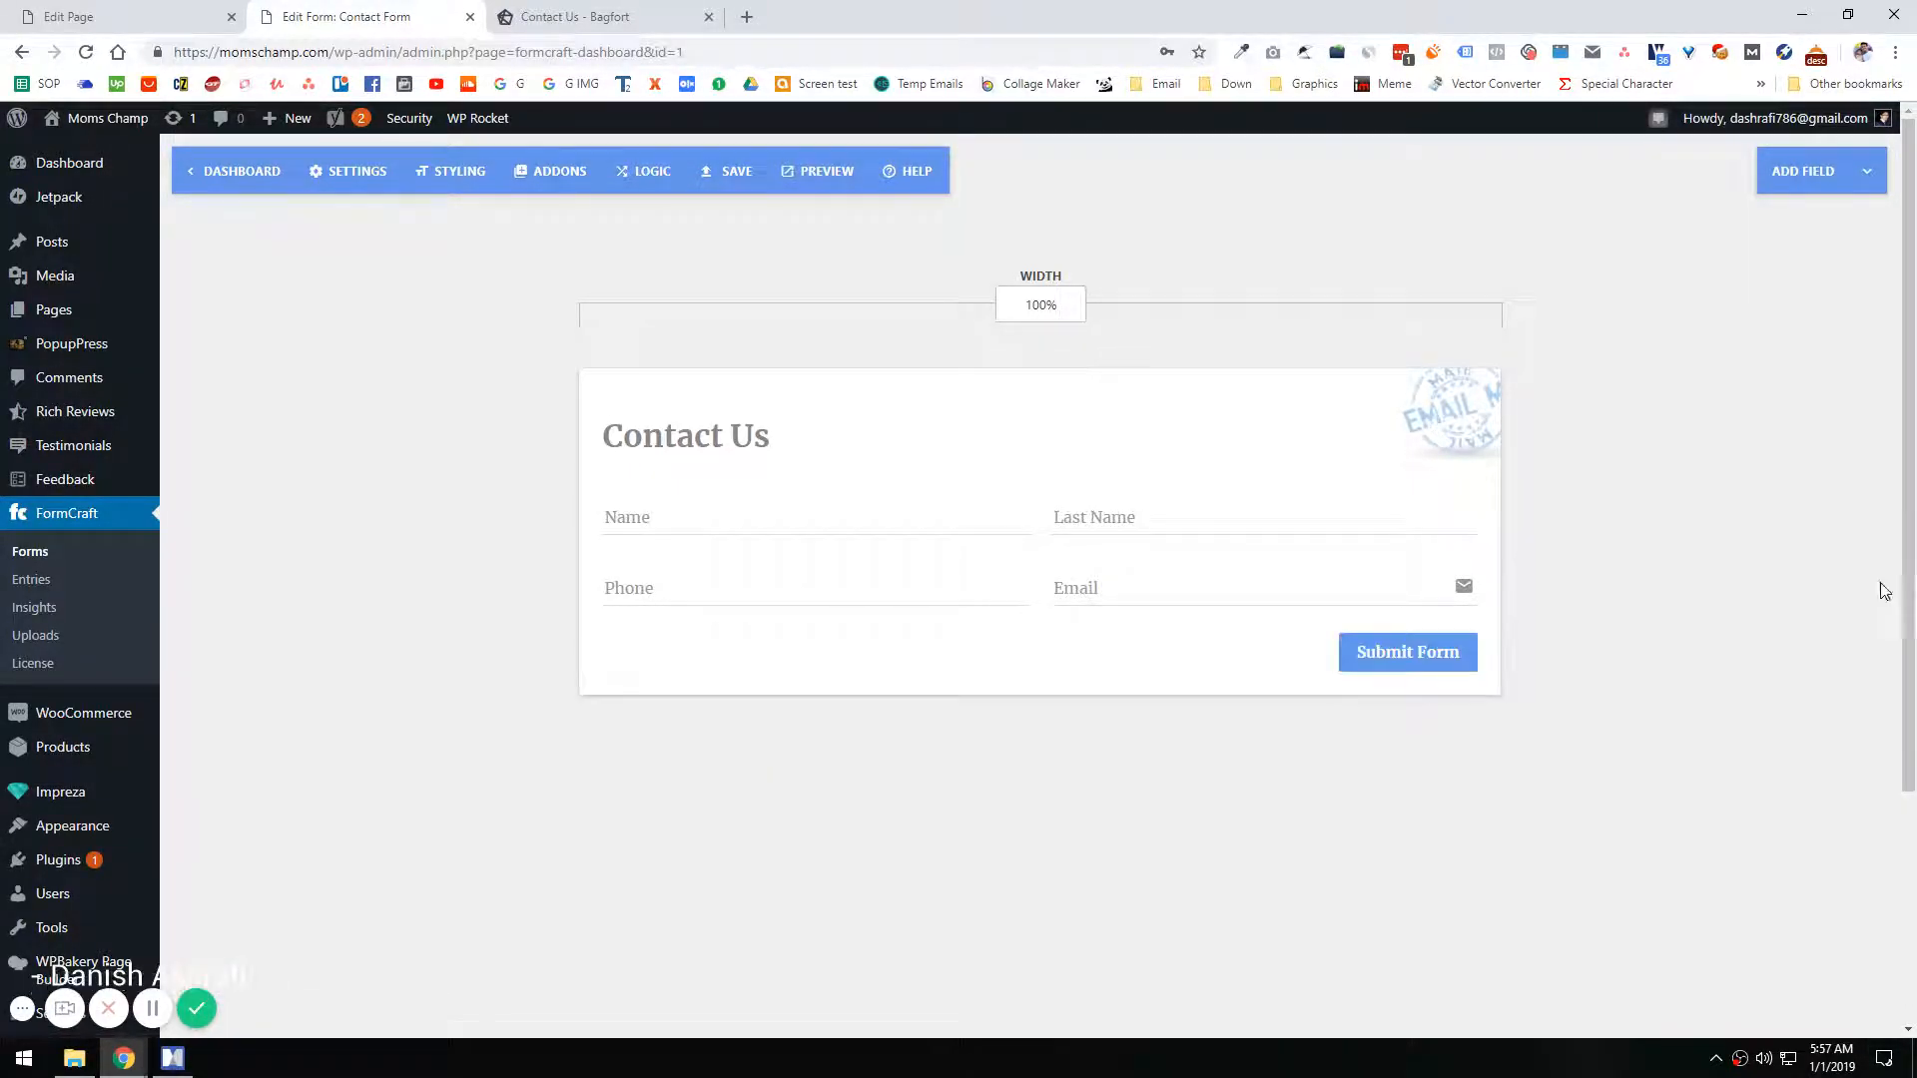
Step: Add a textarea field to the form and label it "Message", checking the wording on the Bagfort form
click(1837, 177)
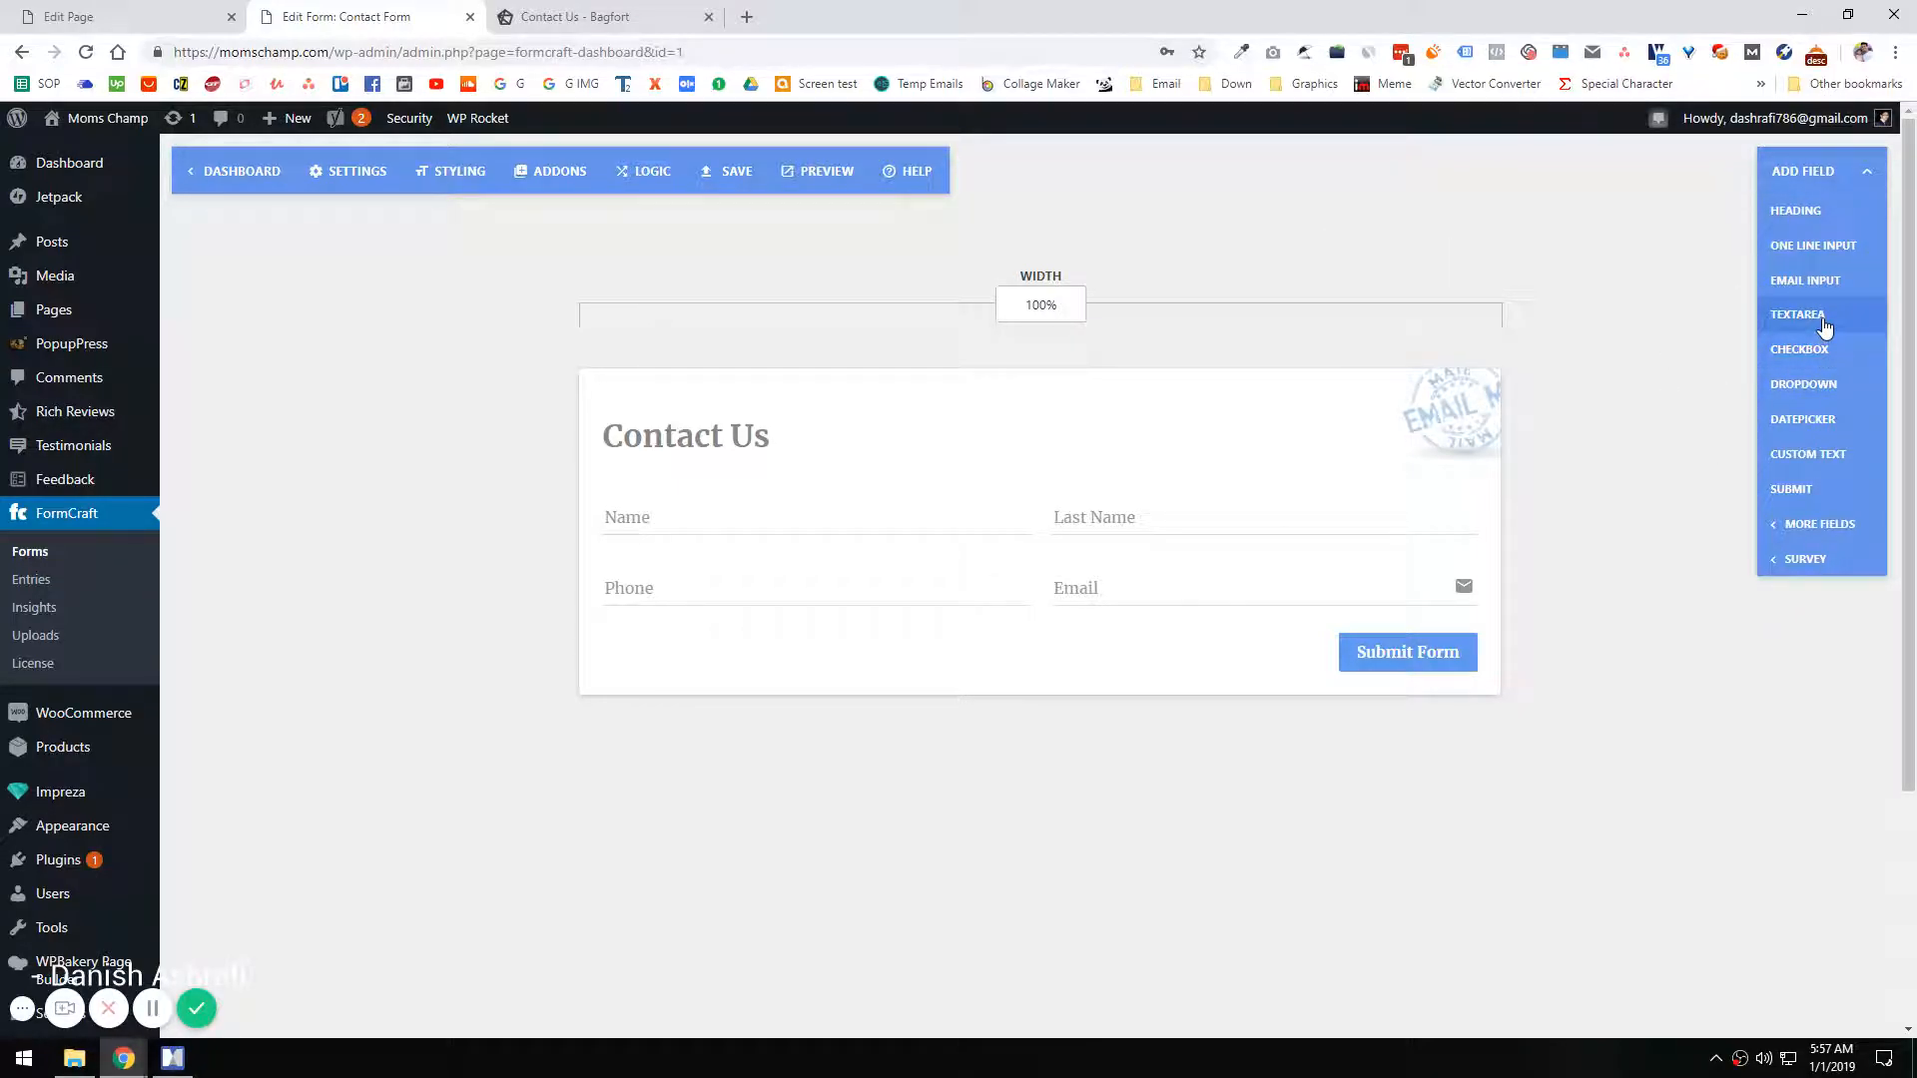
click(1827, 325)
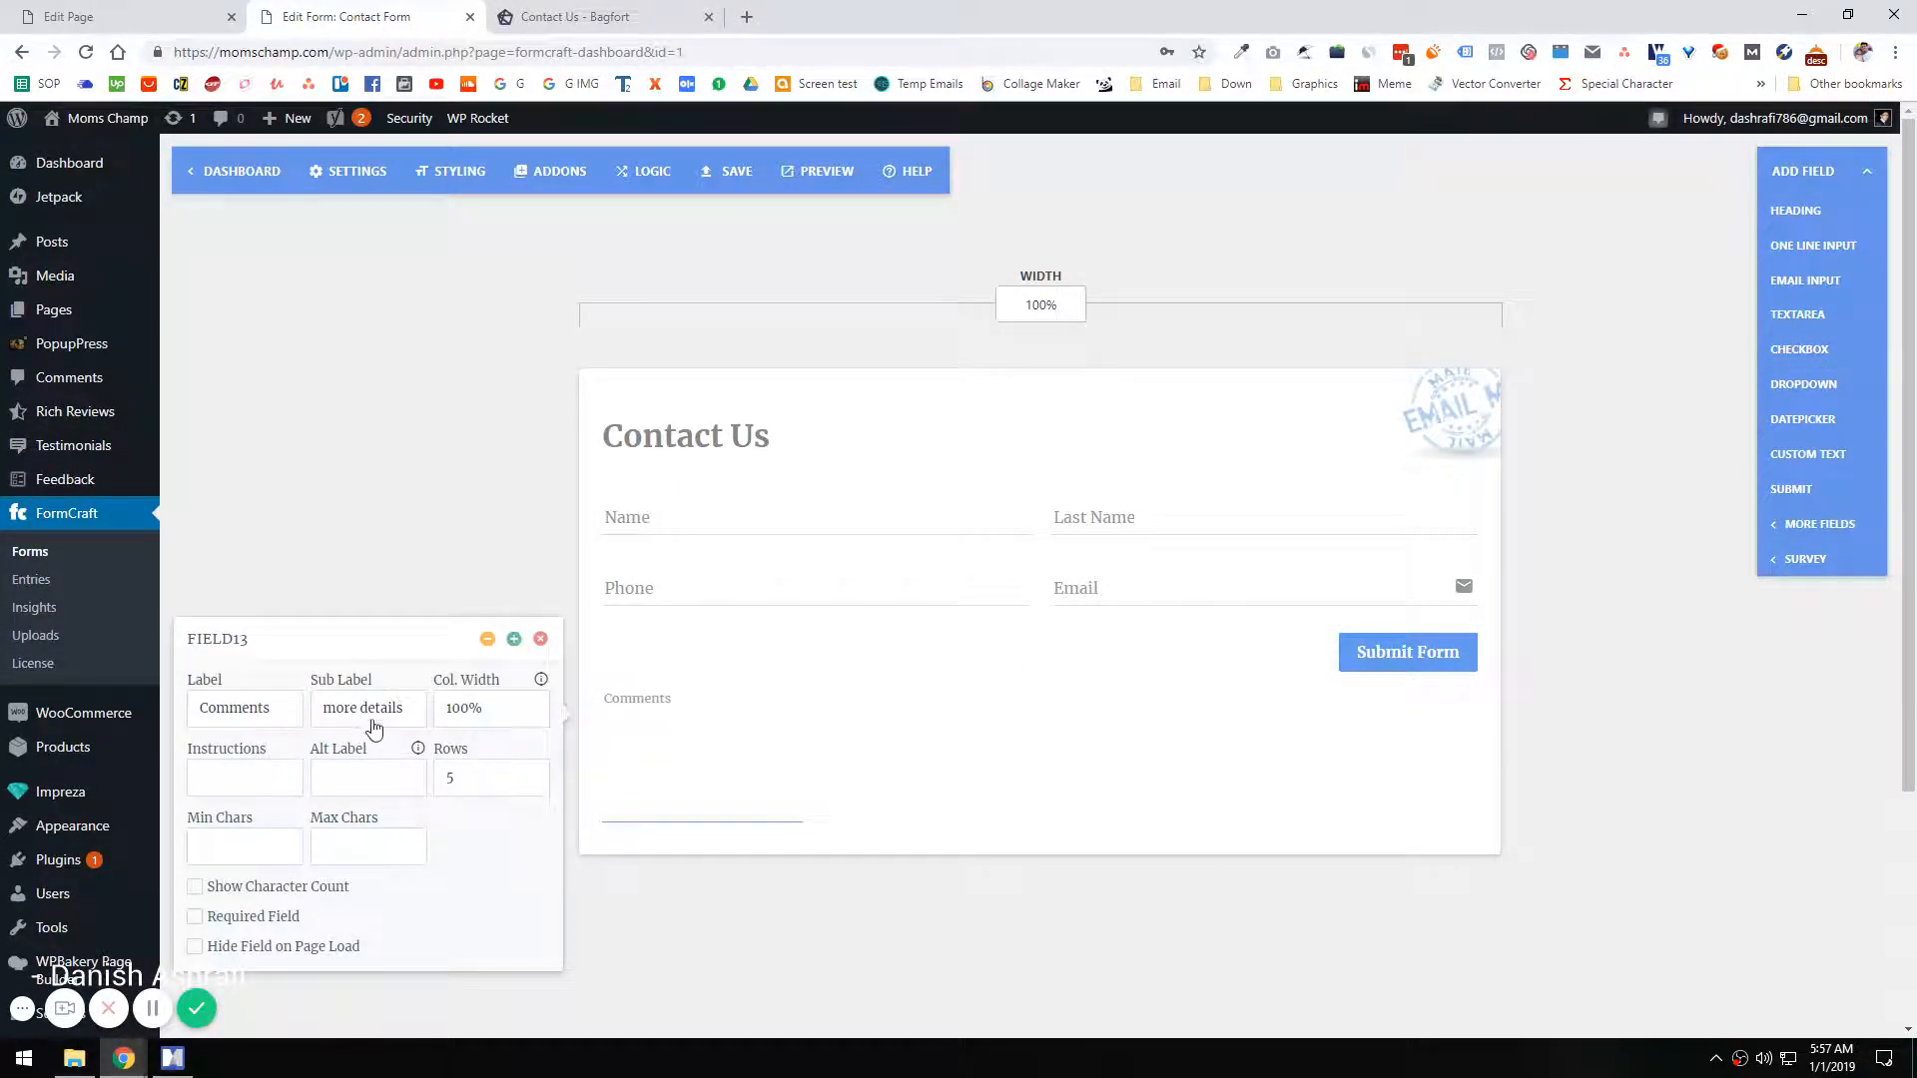
click(616, 10)
click(430, 17)
double_click(265, 703)
text(Message)
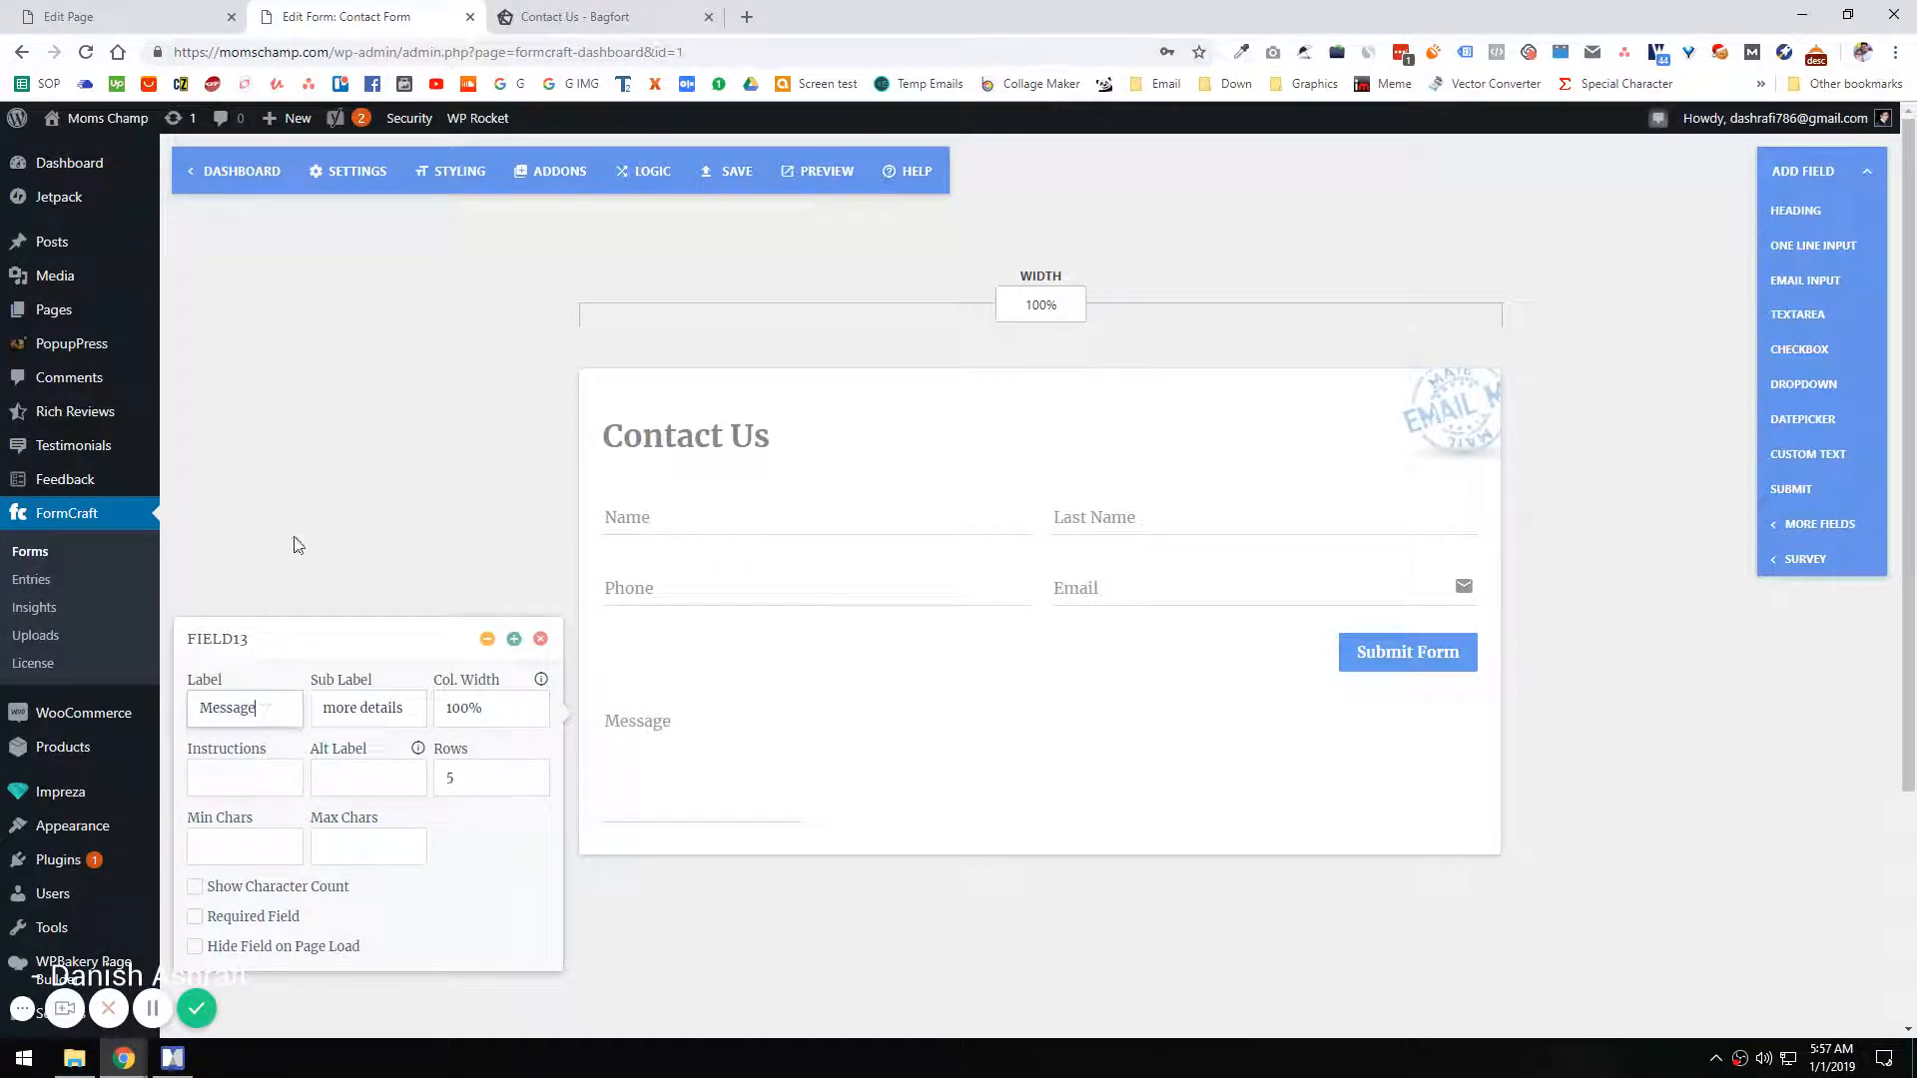
click(296, 544)
click(759, 784)
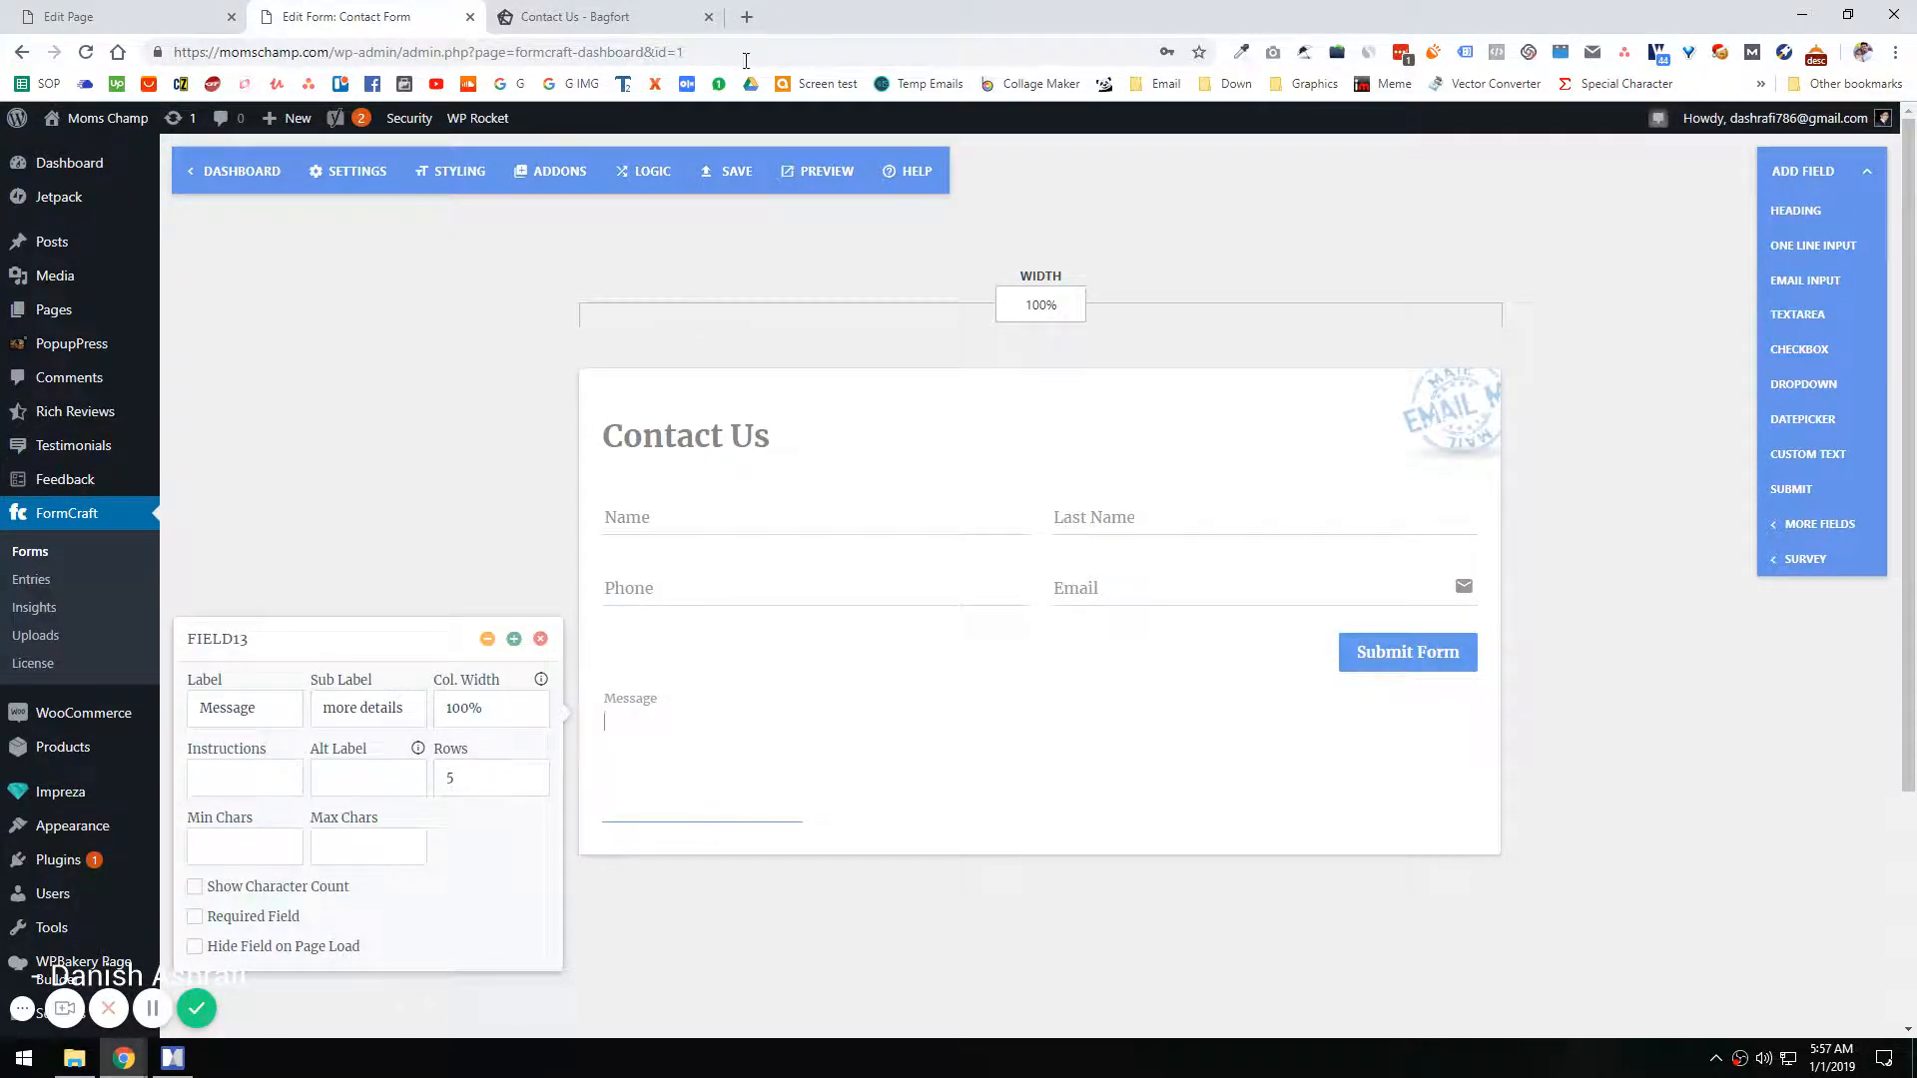
Step: Move the Submit Form button below the Message field and make it a wide button like Bagfort's
drag(1253, 667, 1260, 850)
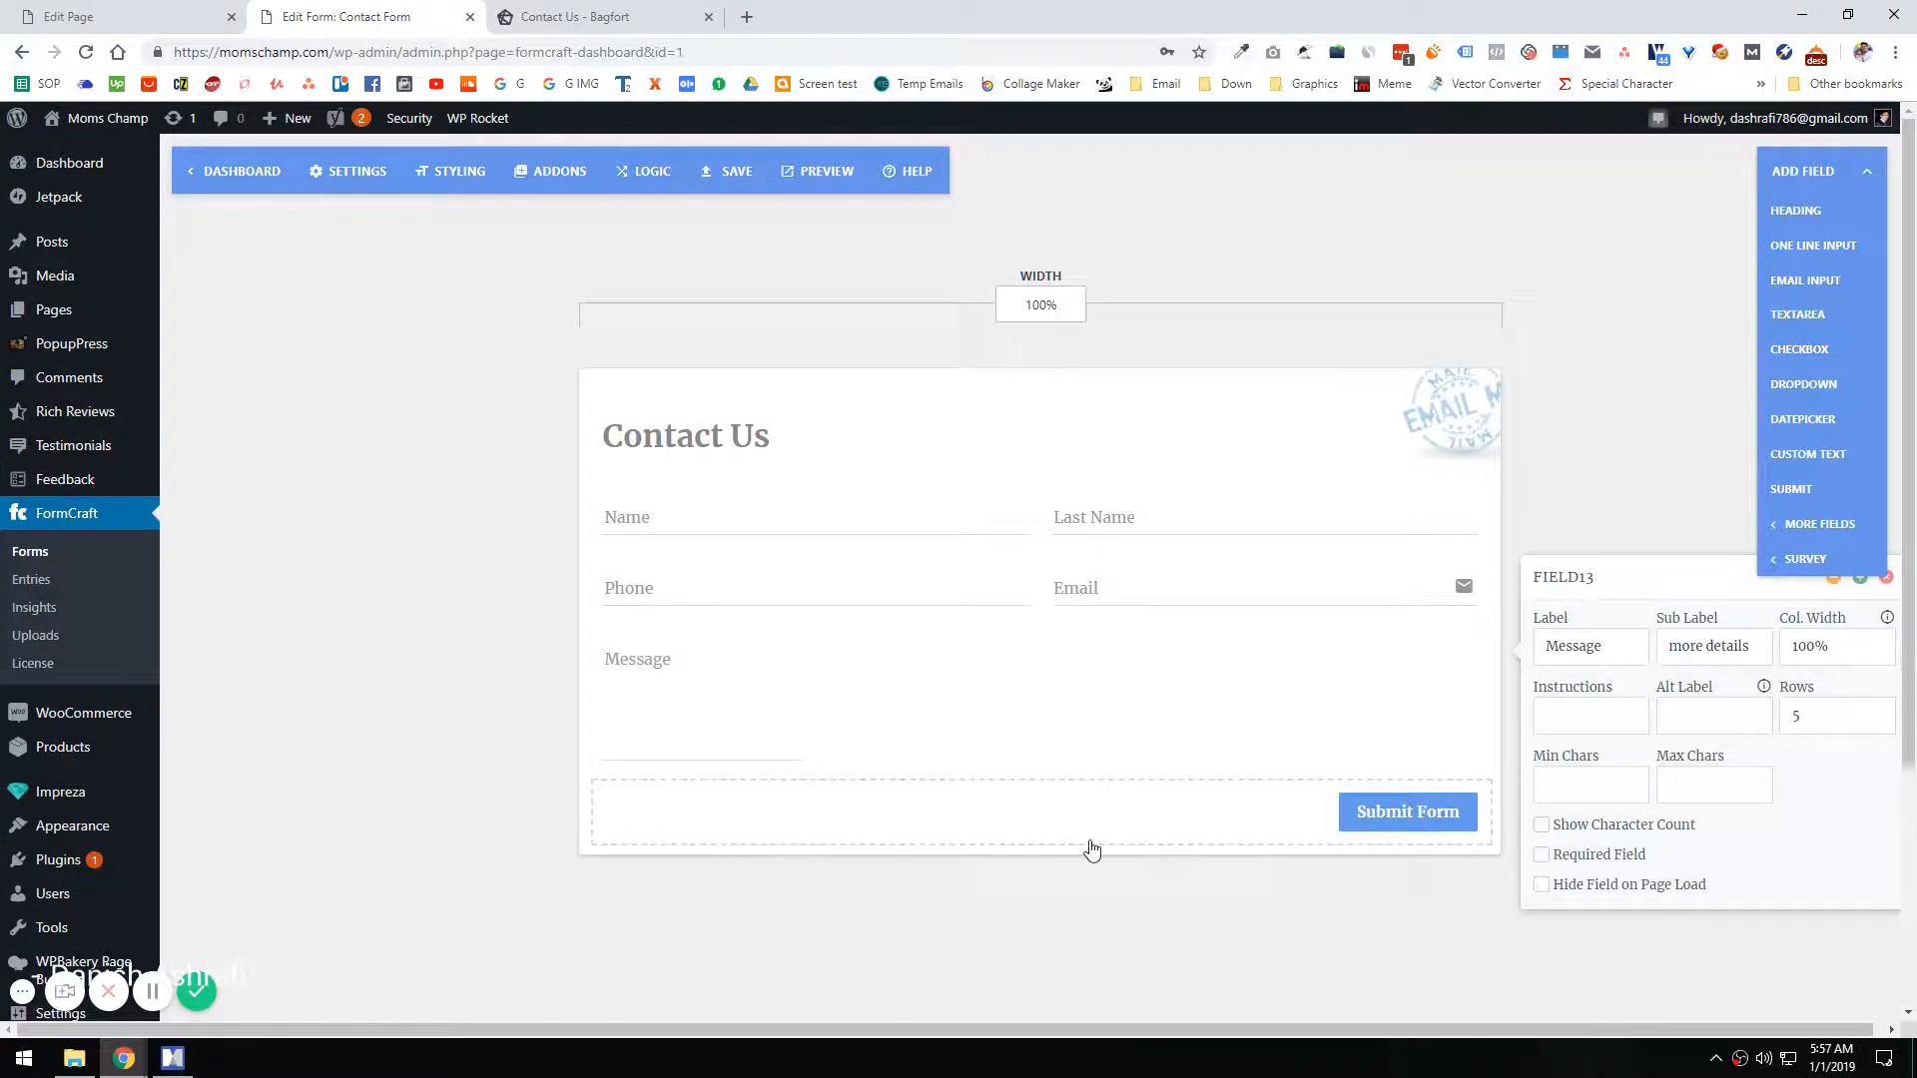
click(1148, 829)
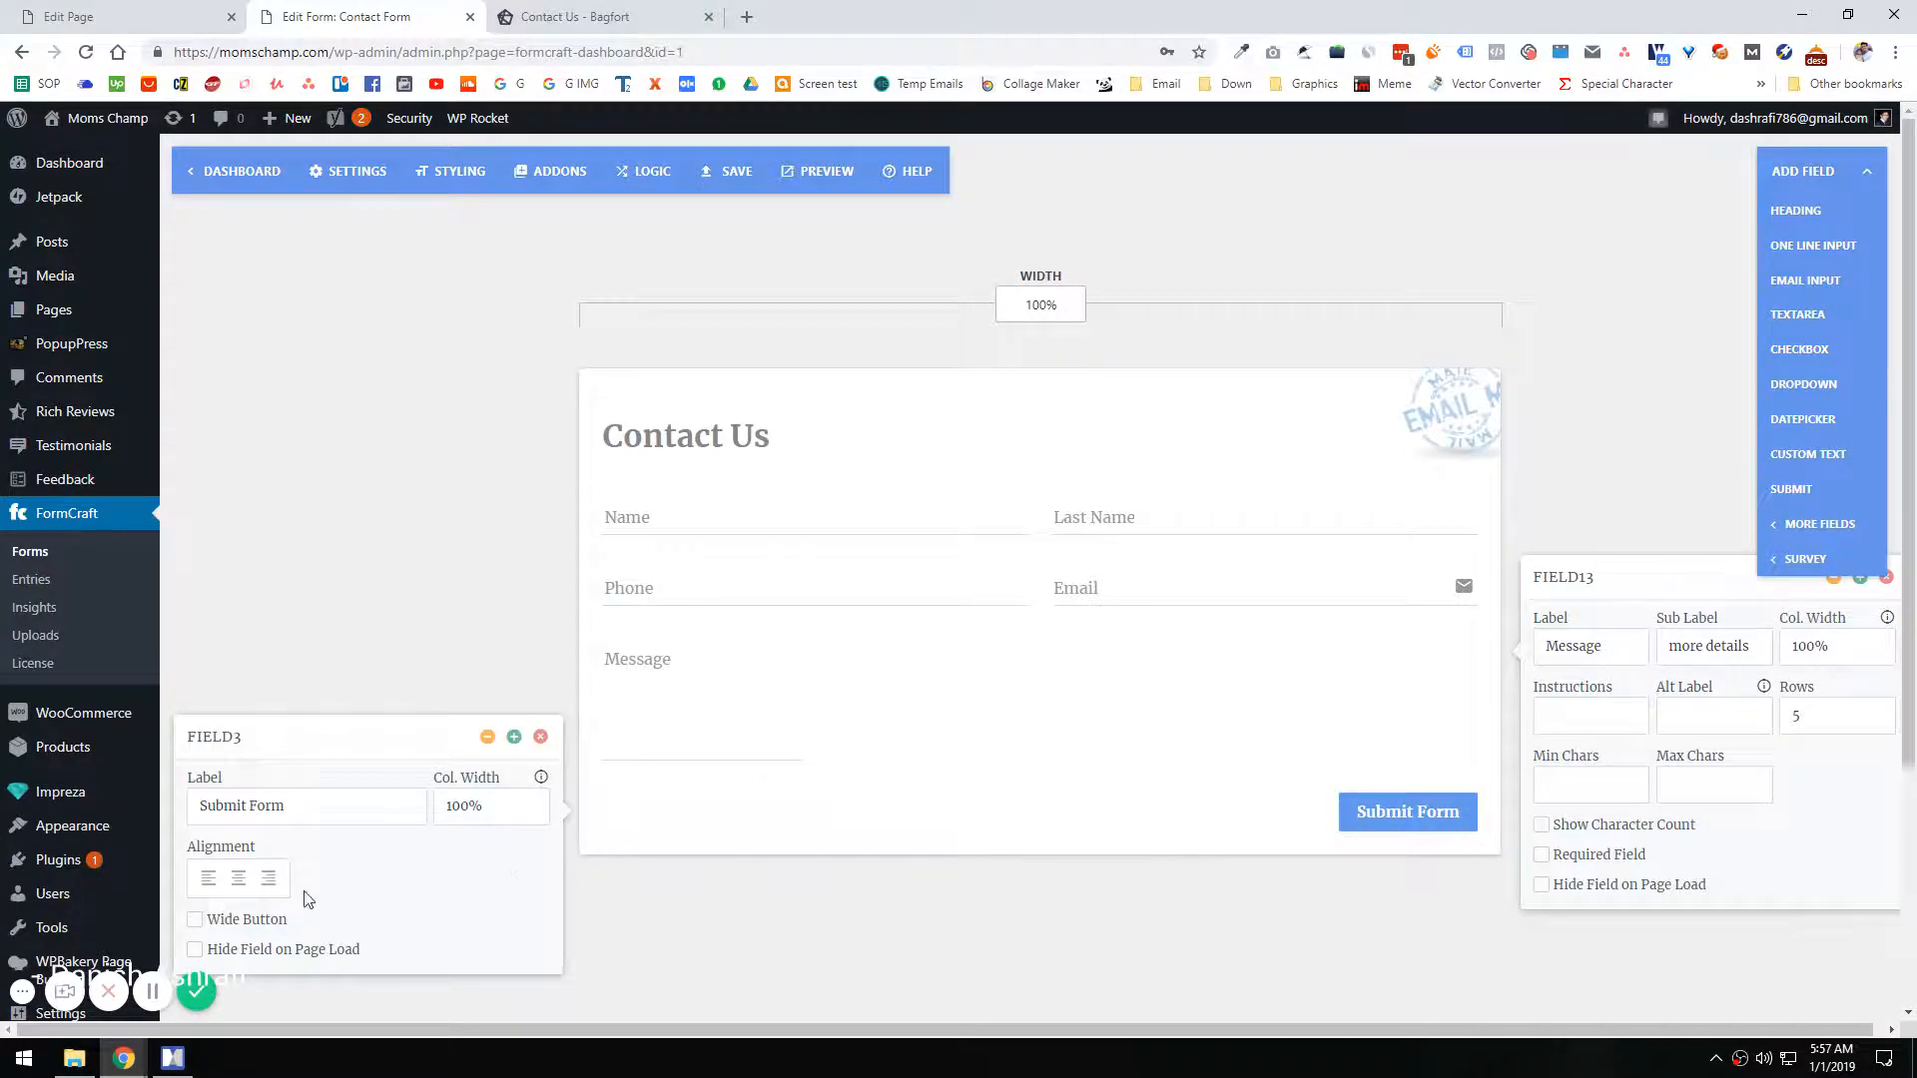
click(196, 923)
click(654, 16)
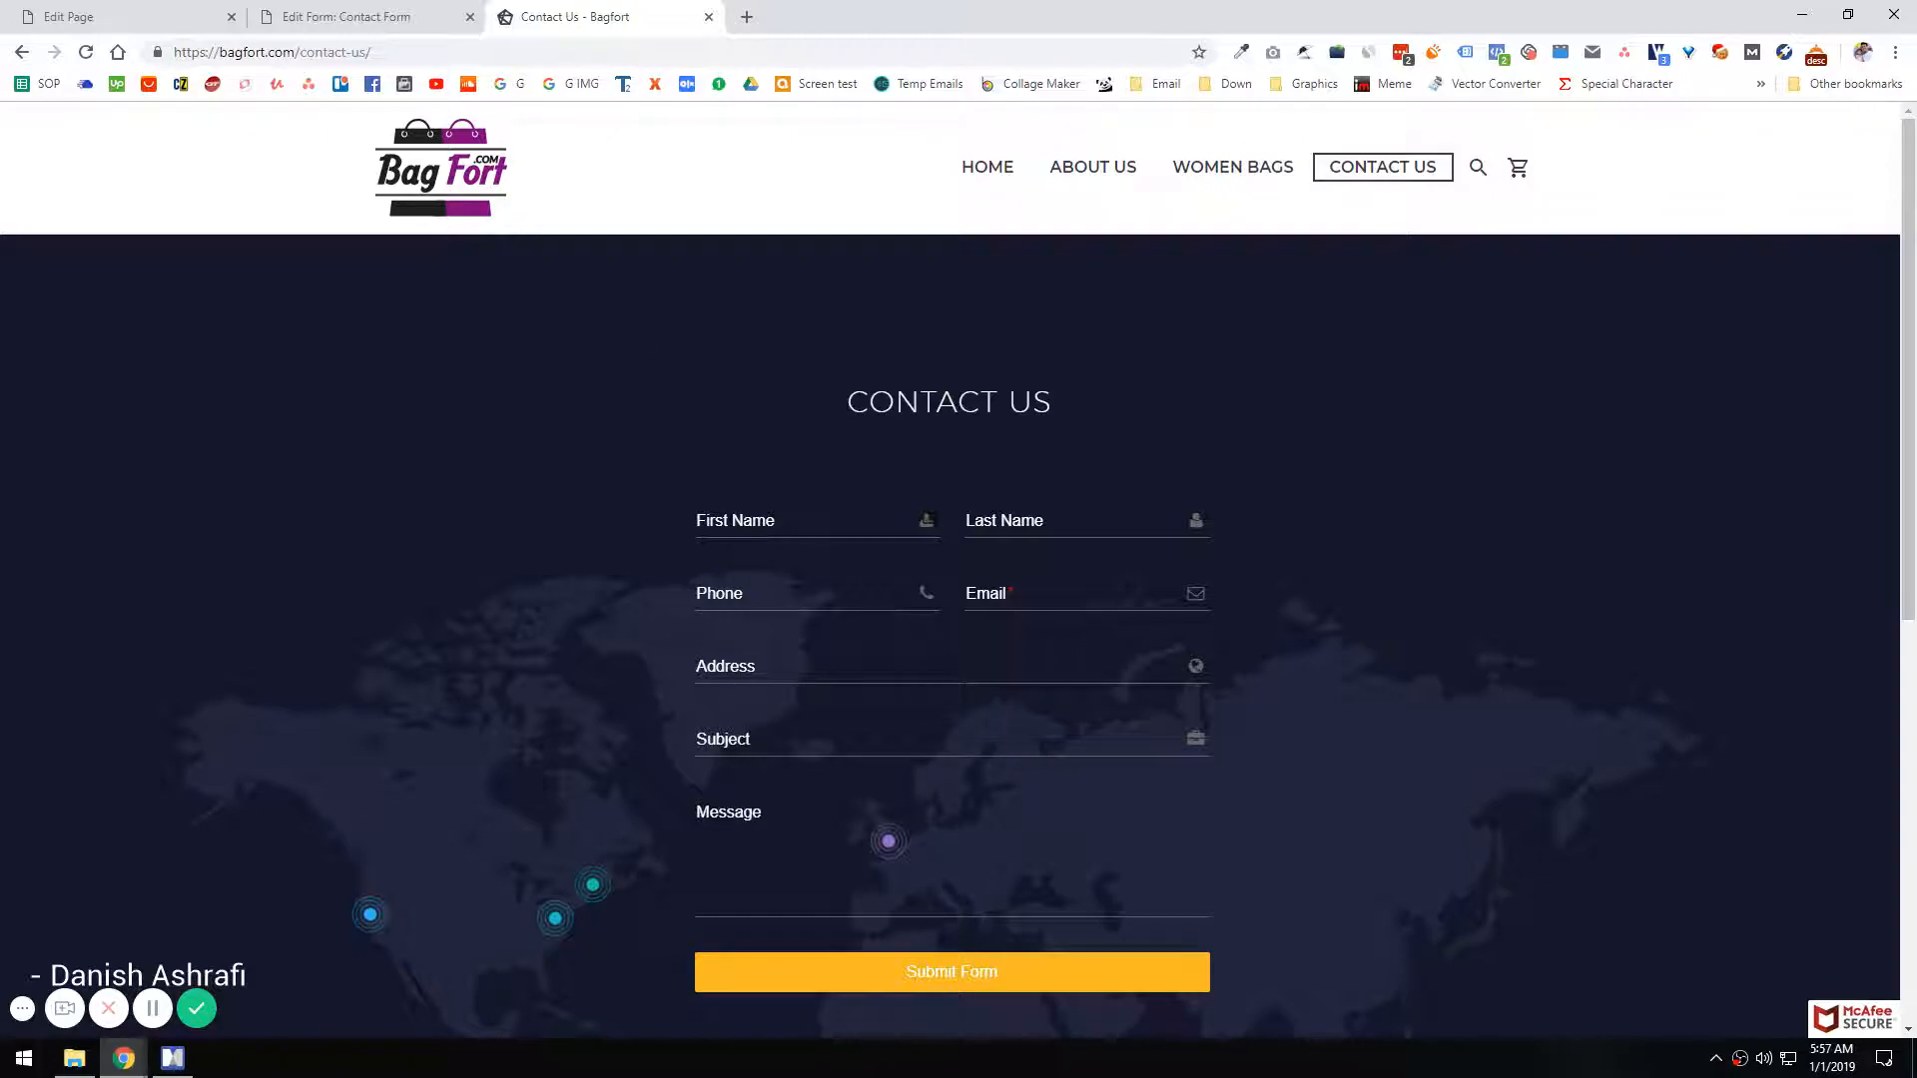
click(410, 16)
key(Escape)
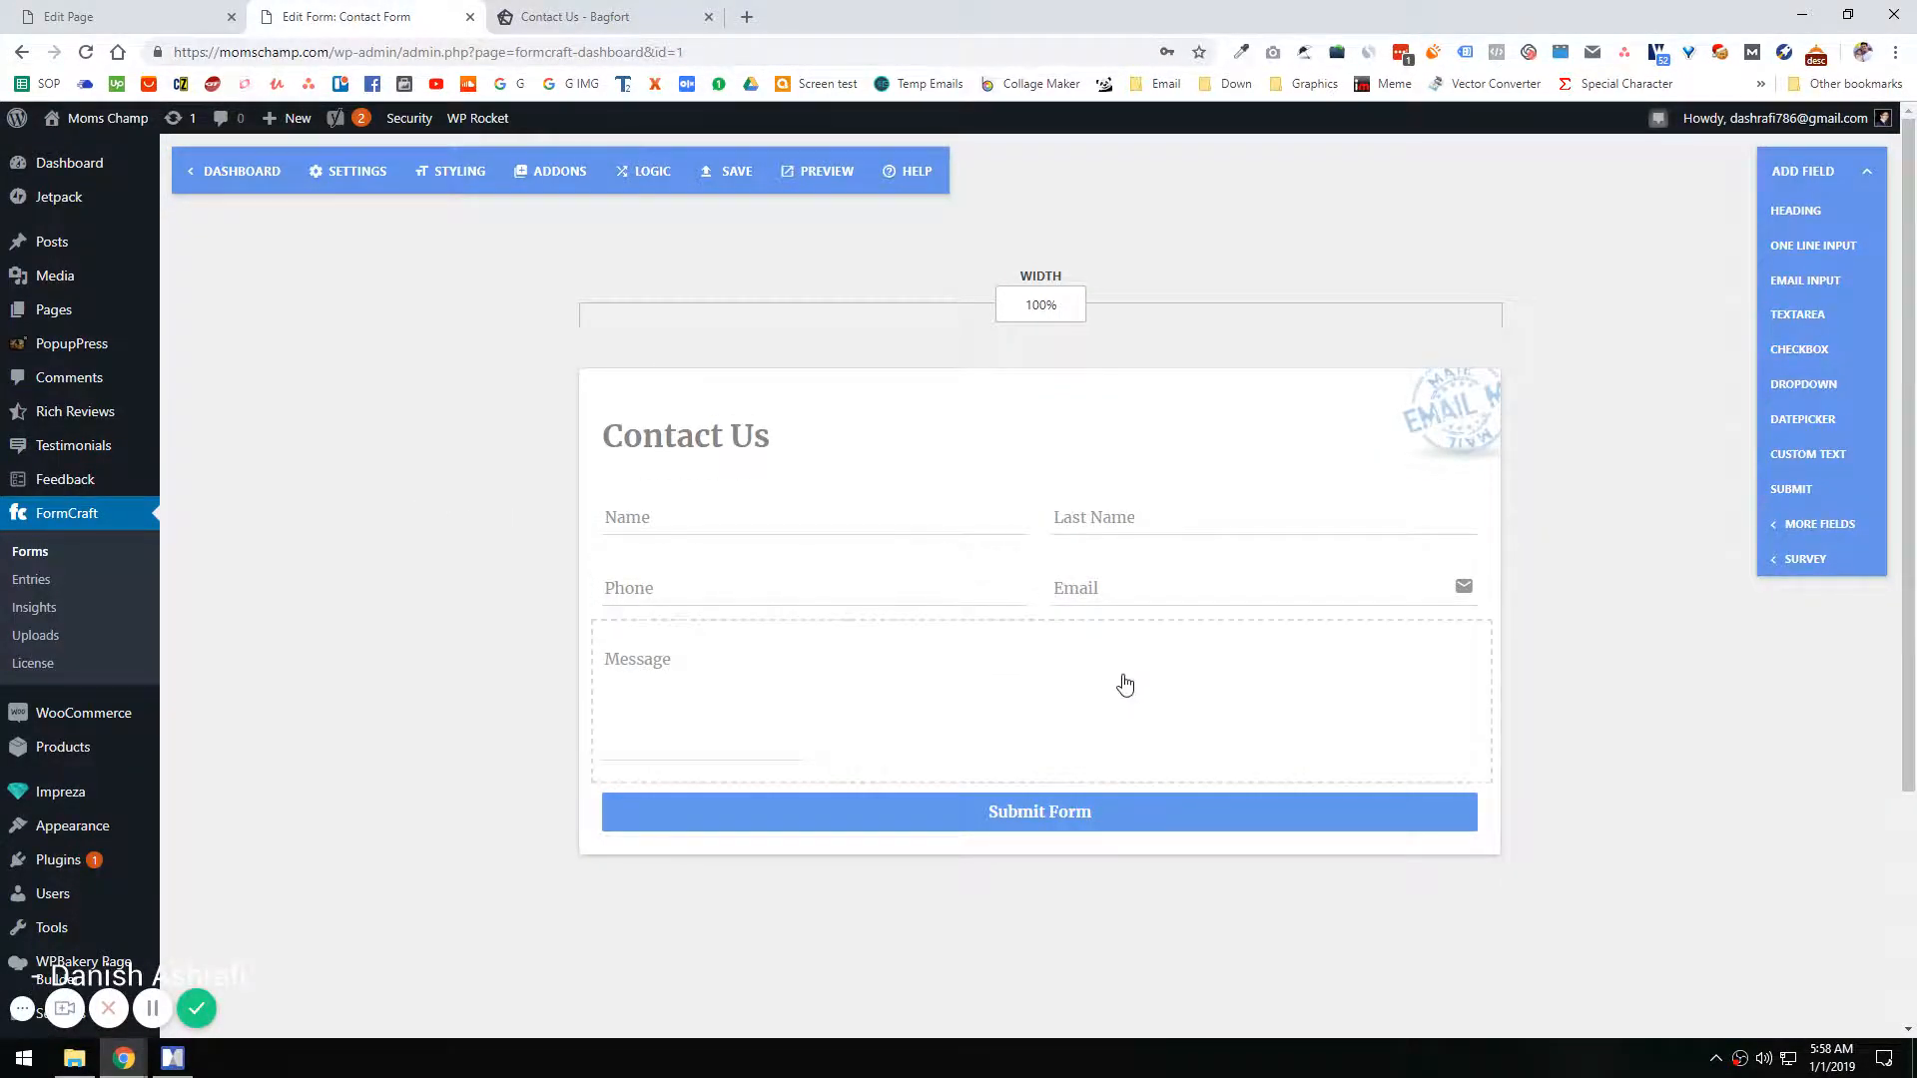
Step: Add a one line input above the Message field, label it "Subject" and clear its sub label
drag(1813, 247, 882, 655)
drag(599, 807, 603, 663)
click(687, 640)
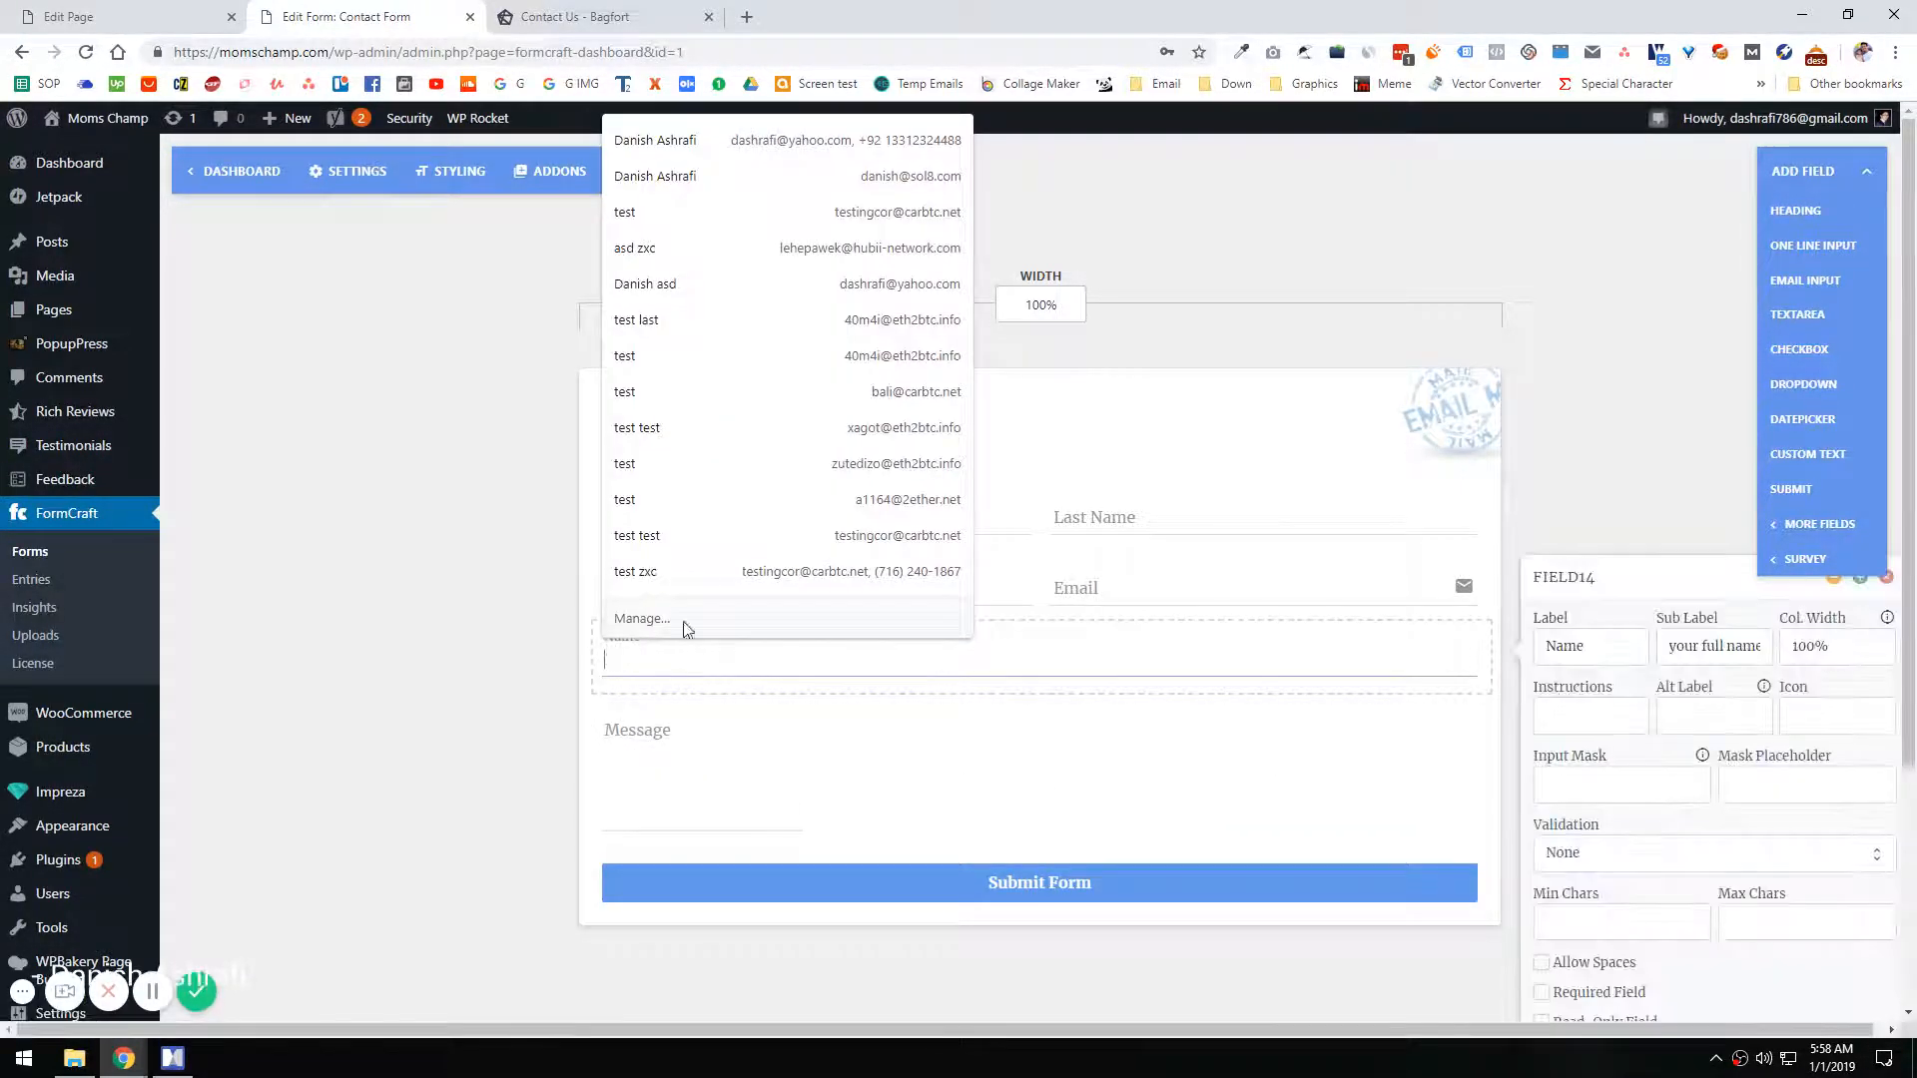
double_click(1564, 648)
text(Su)
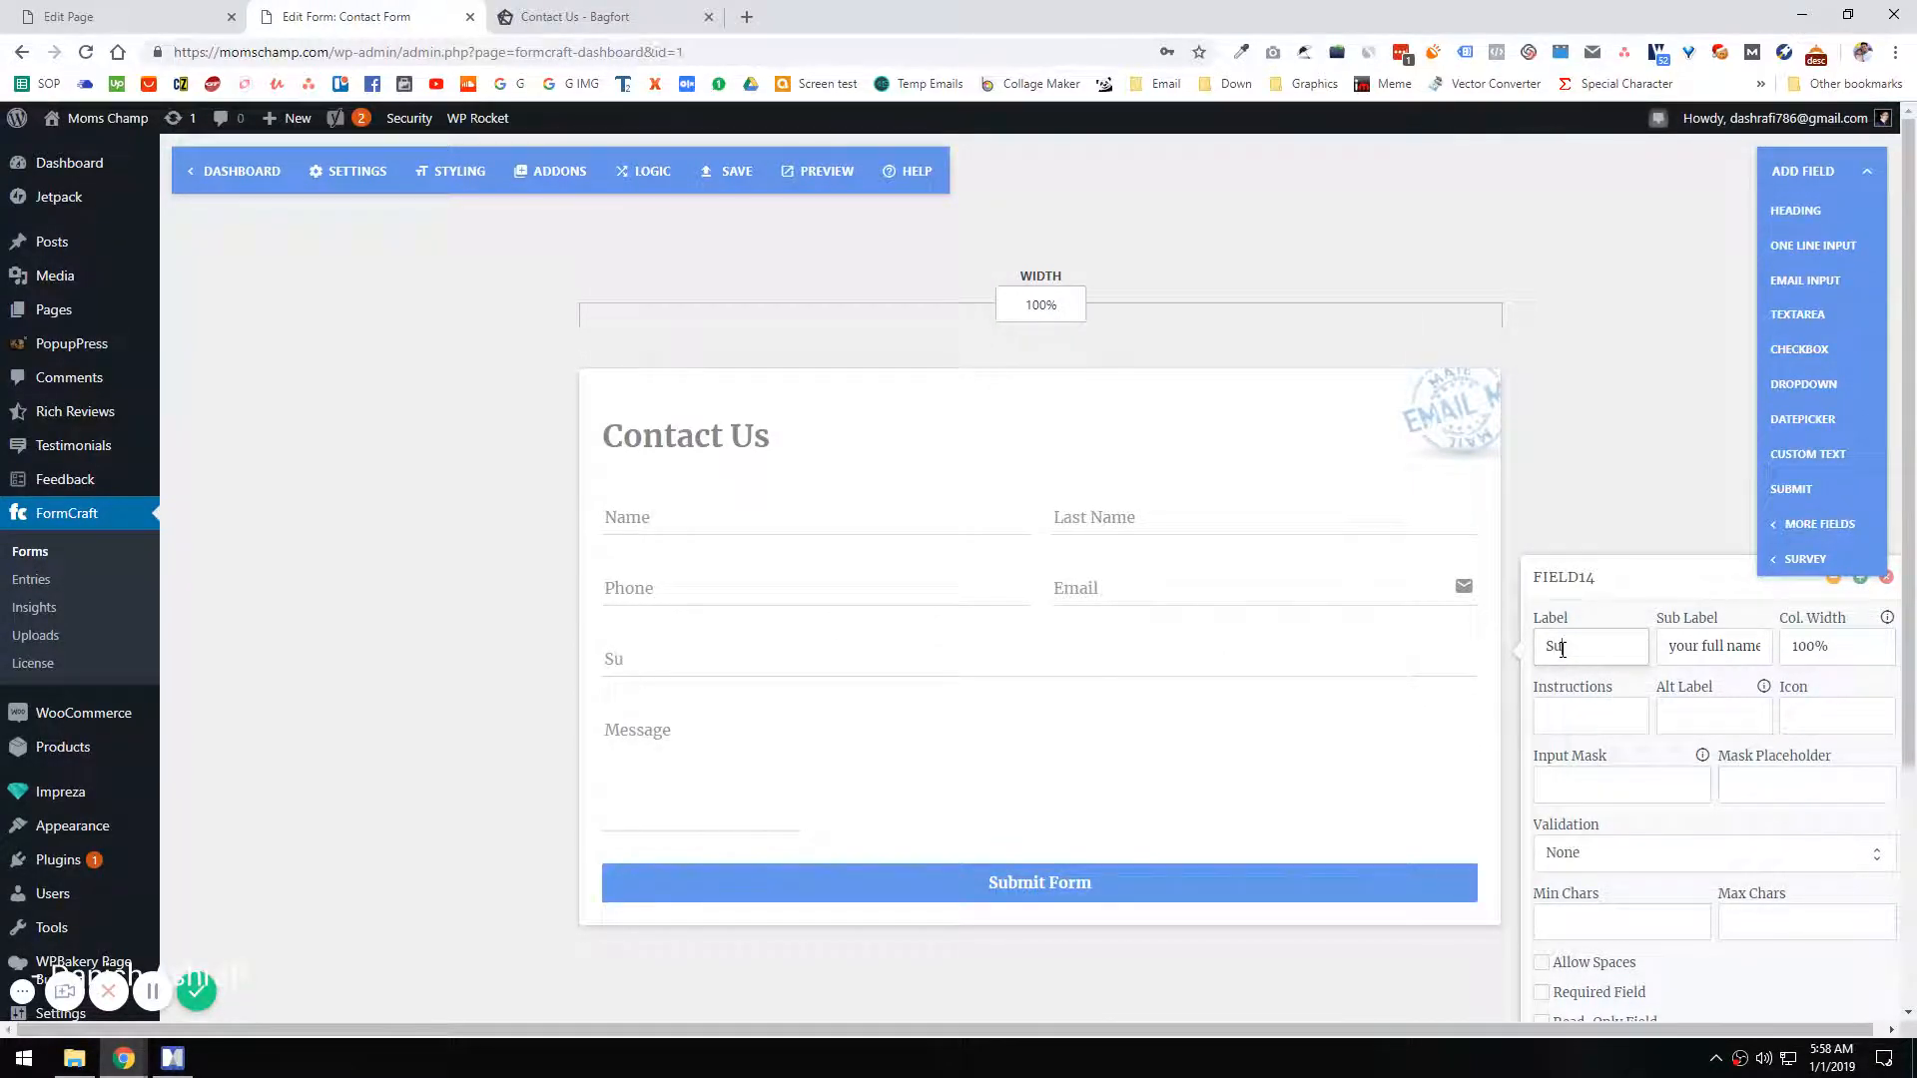
text(bject)
triple_click(1712, 646)
key(BackSpace)
click(651, 709)
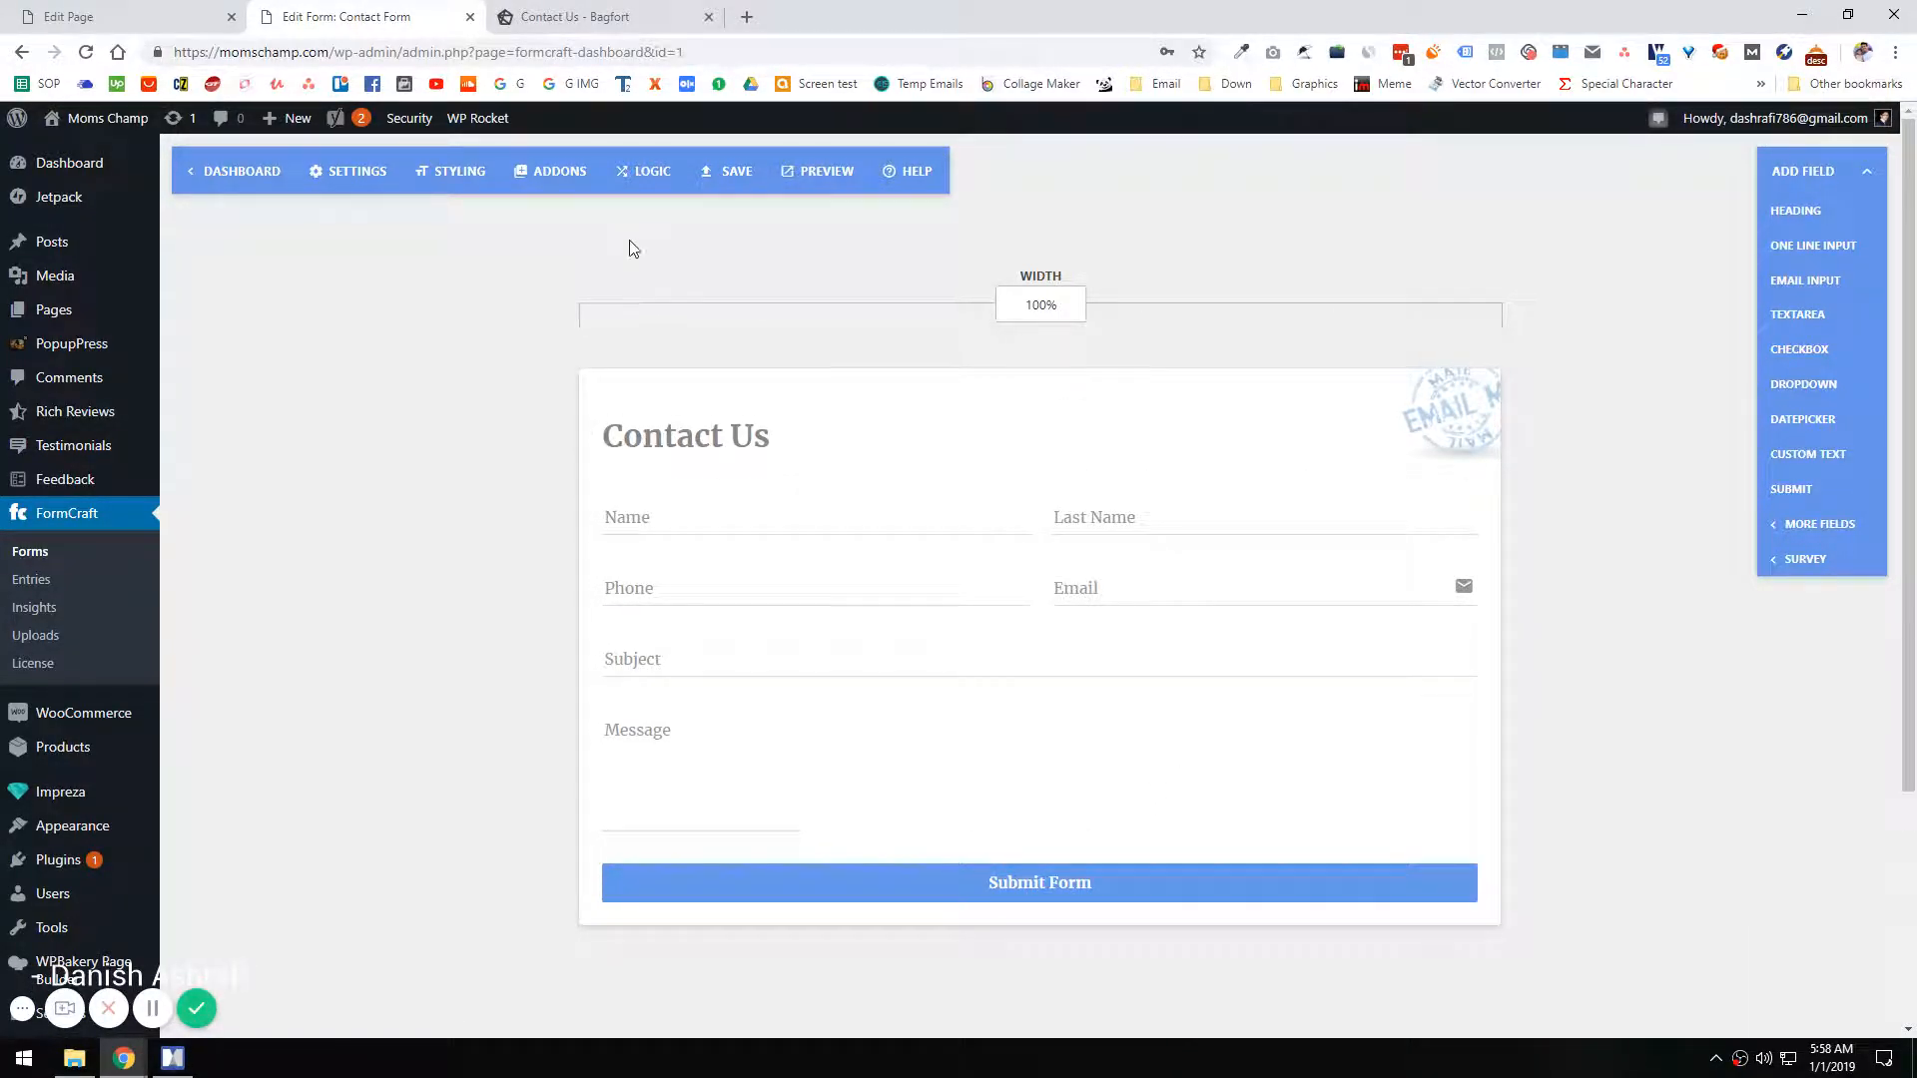
Step: Compare the form with Bagfort's, then look through the custom CSS, logo and field styling options
click(579, 16)
click(345, 16)
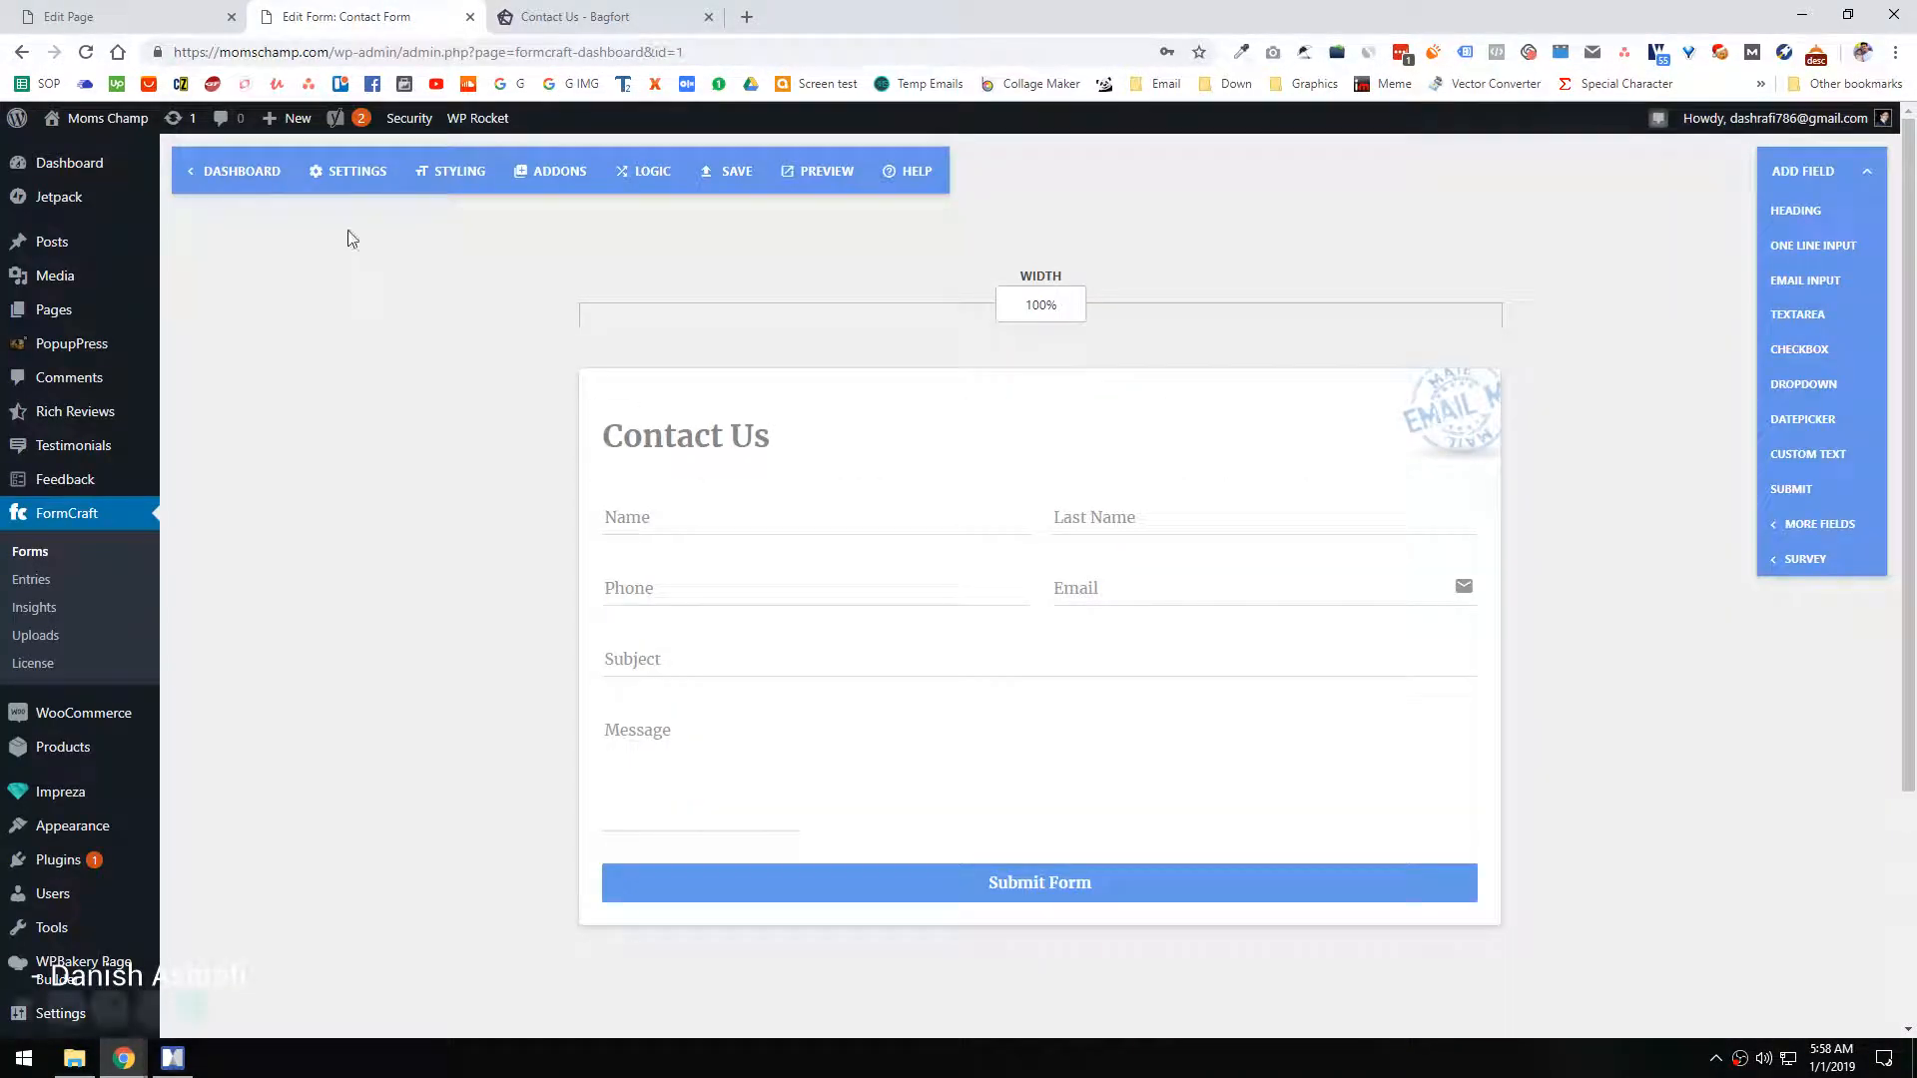
click(349, 171)
click(454, 174)
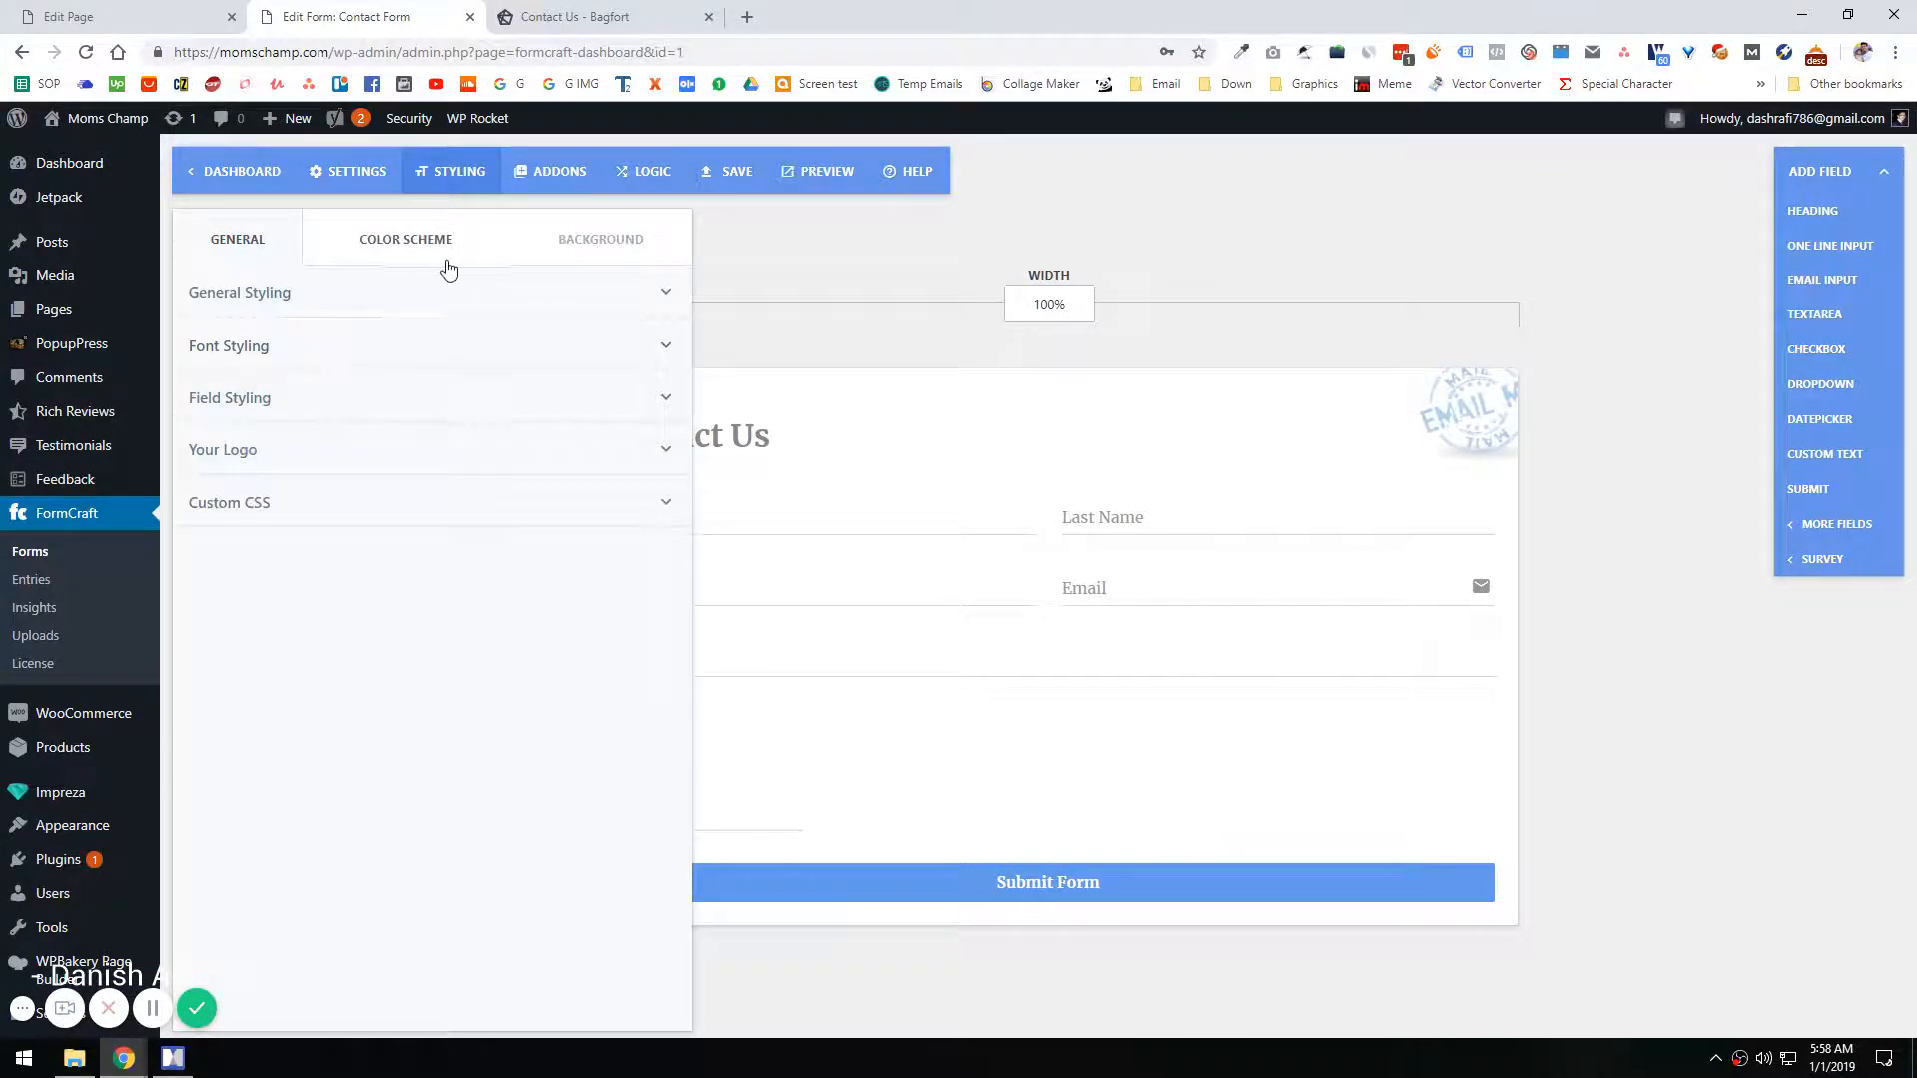
click(290, 513)
click(274, 453)
click(298, 395)
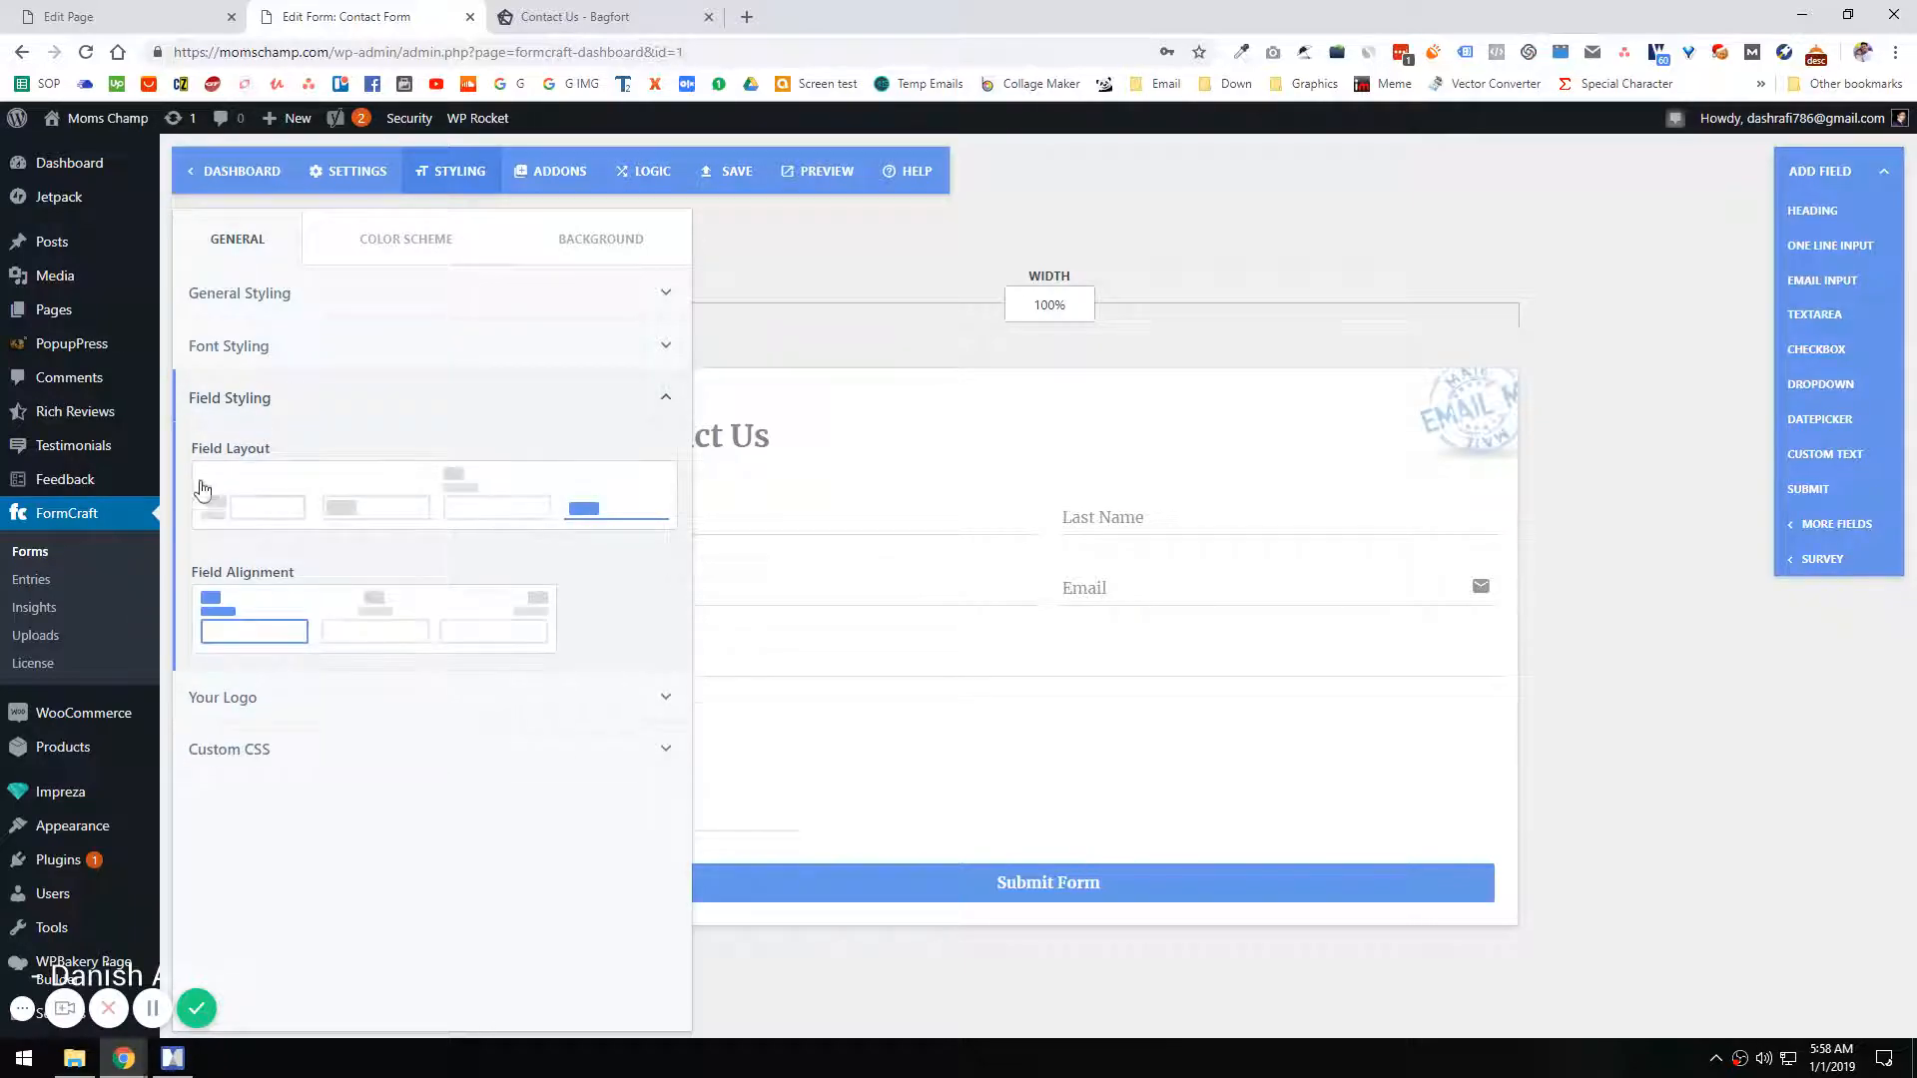
click(304, 699)
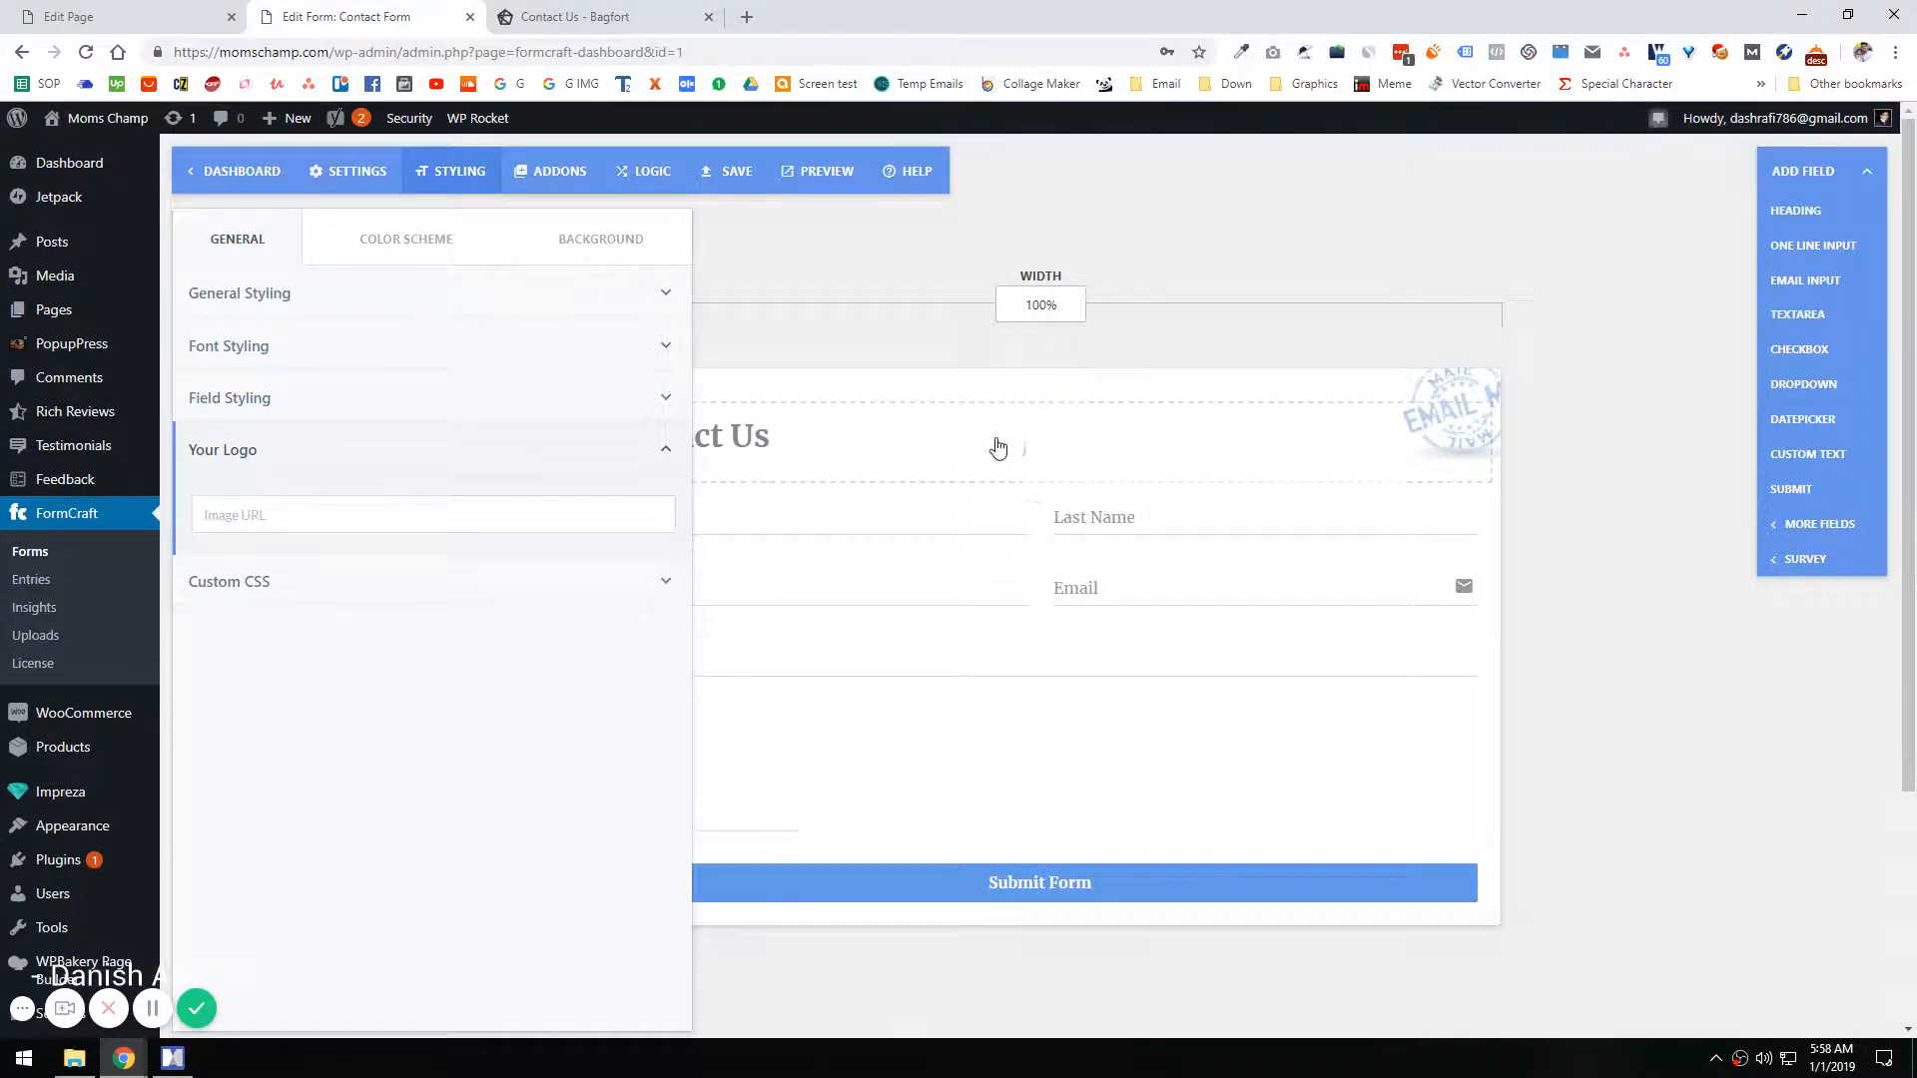
Step: Set the field alignment to centred and the field layout to boxed fields with the labels inside
click(234, 401)
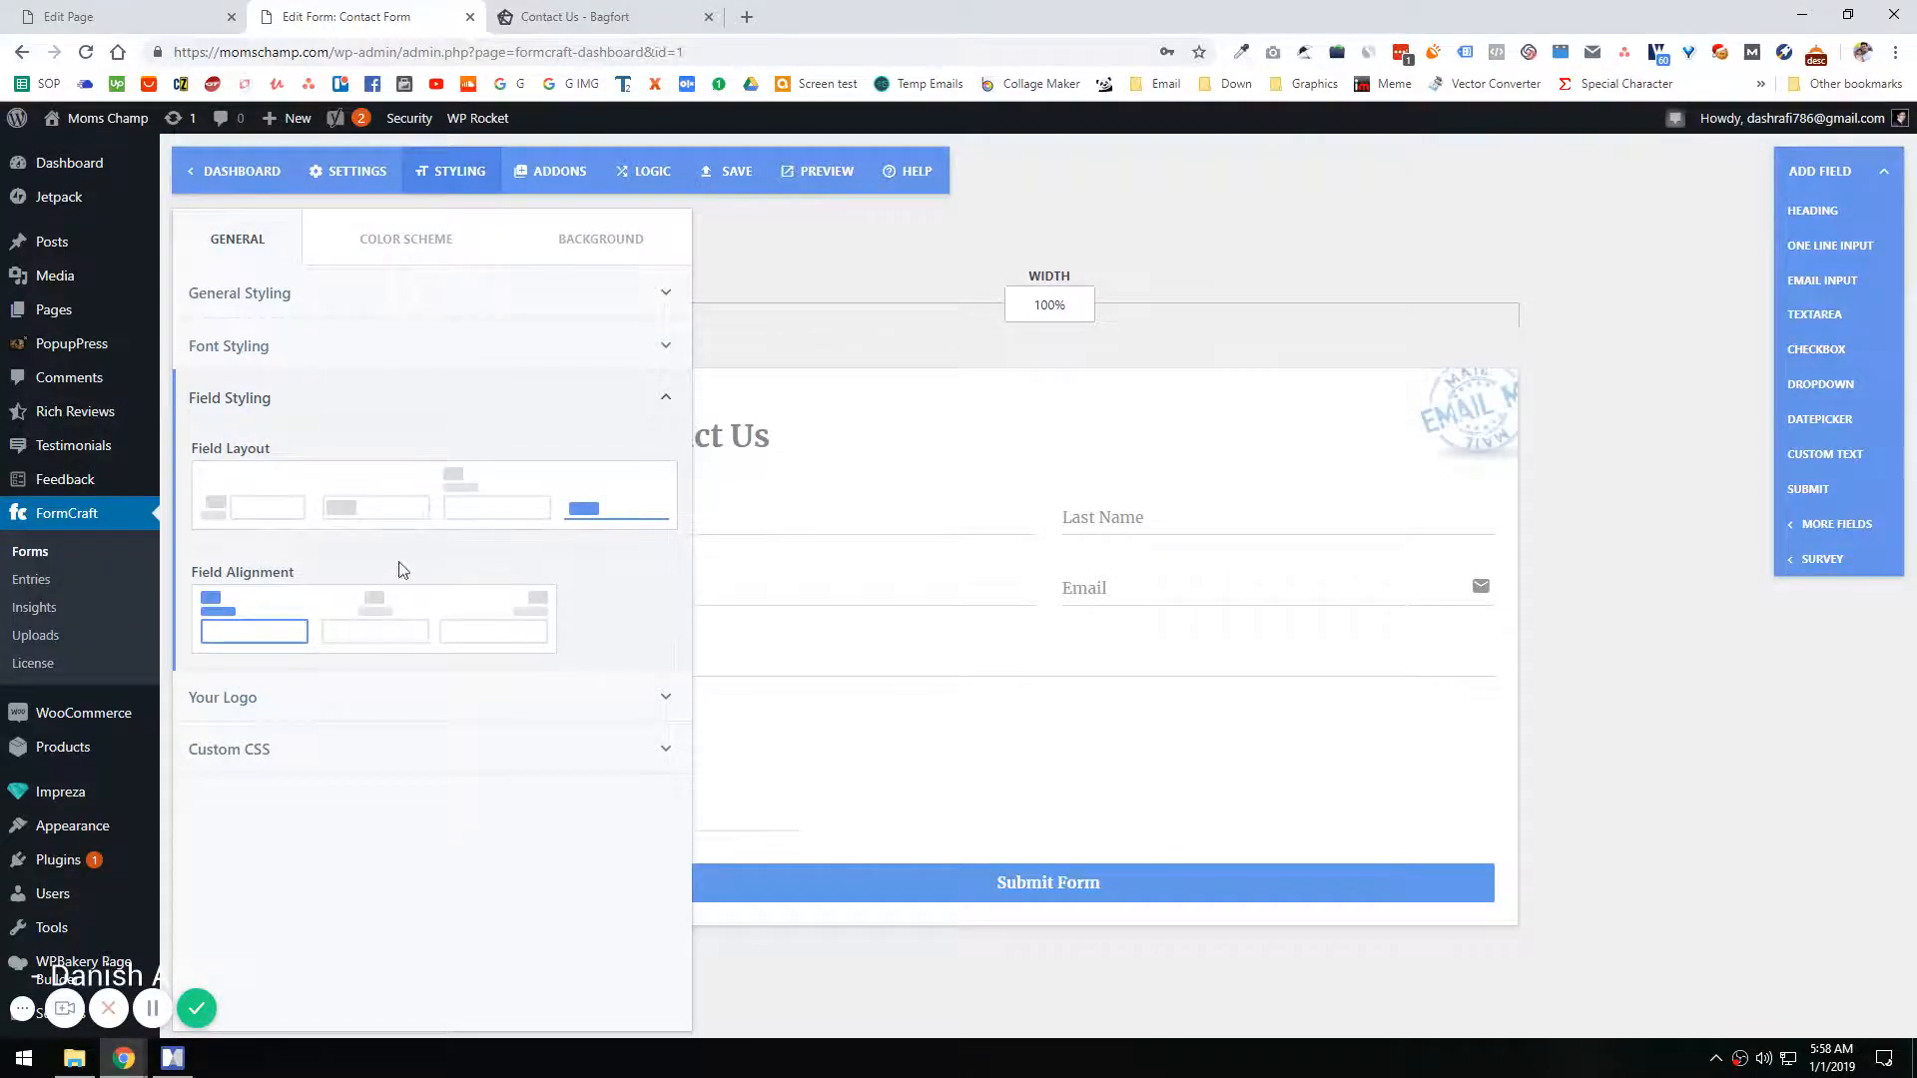
click(549, 621)
click(378, 626)
click(344, 508)
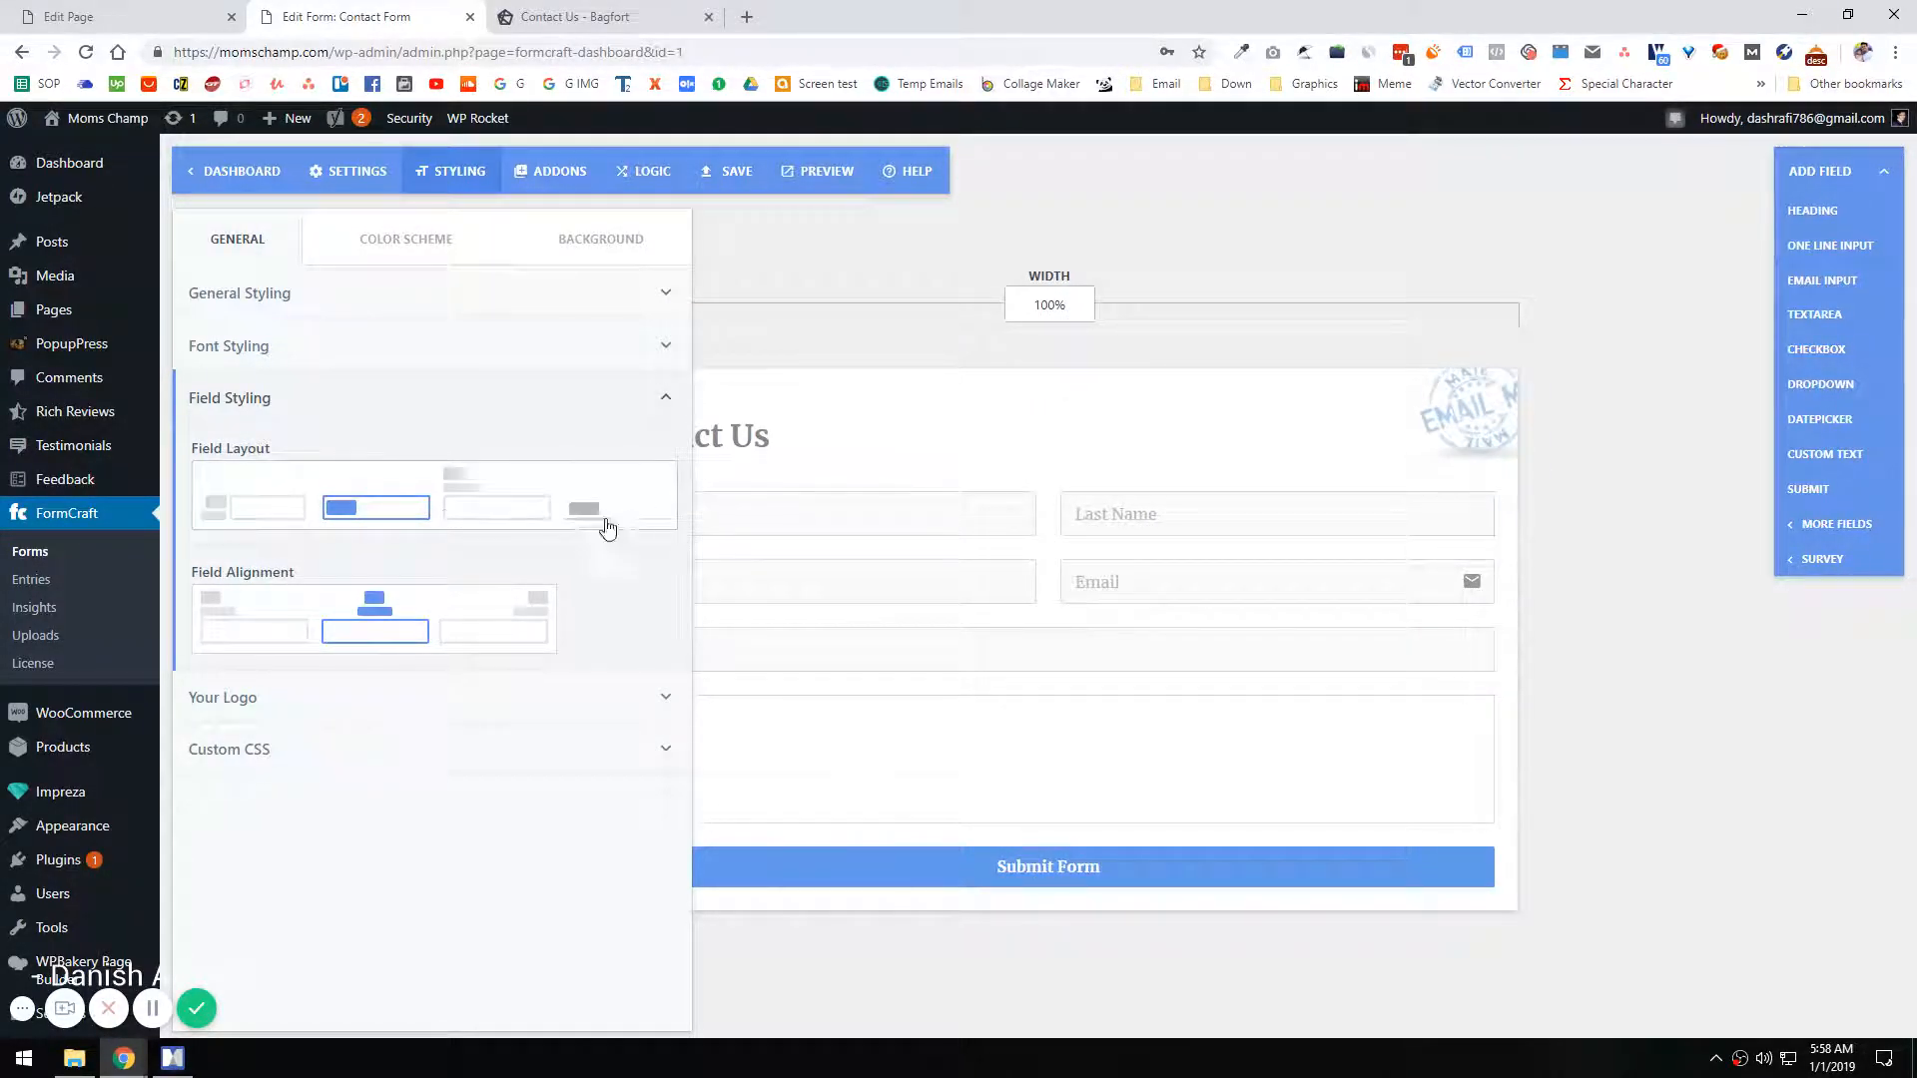
Step: Change the form font to Roboto and review the general styling options
click(338, 353)
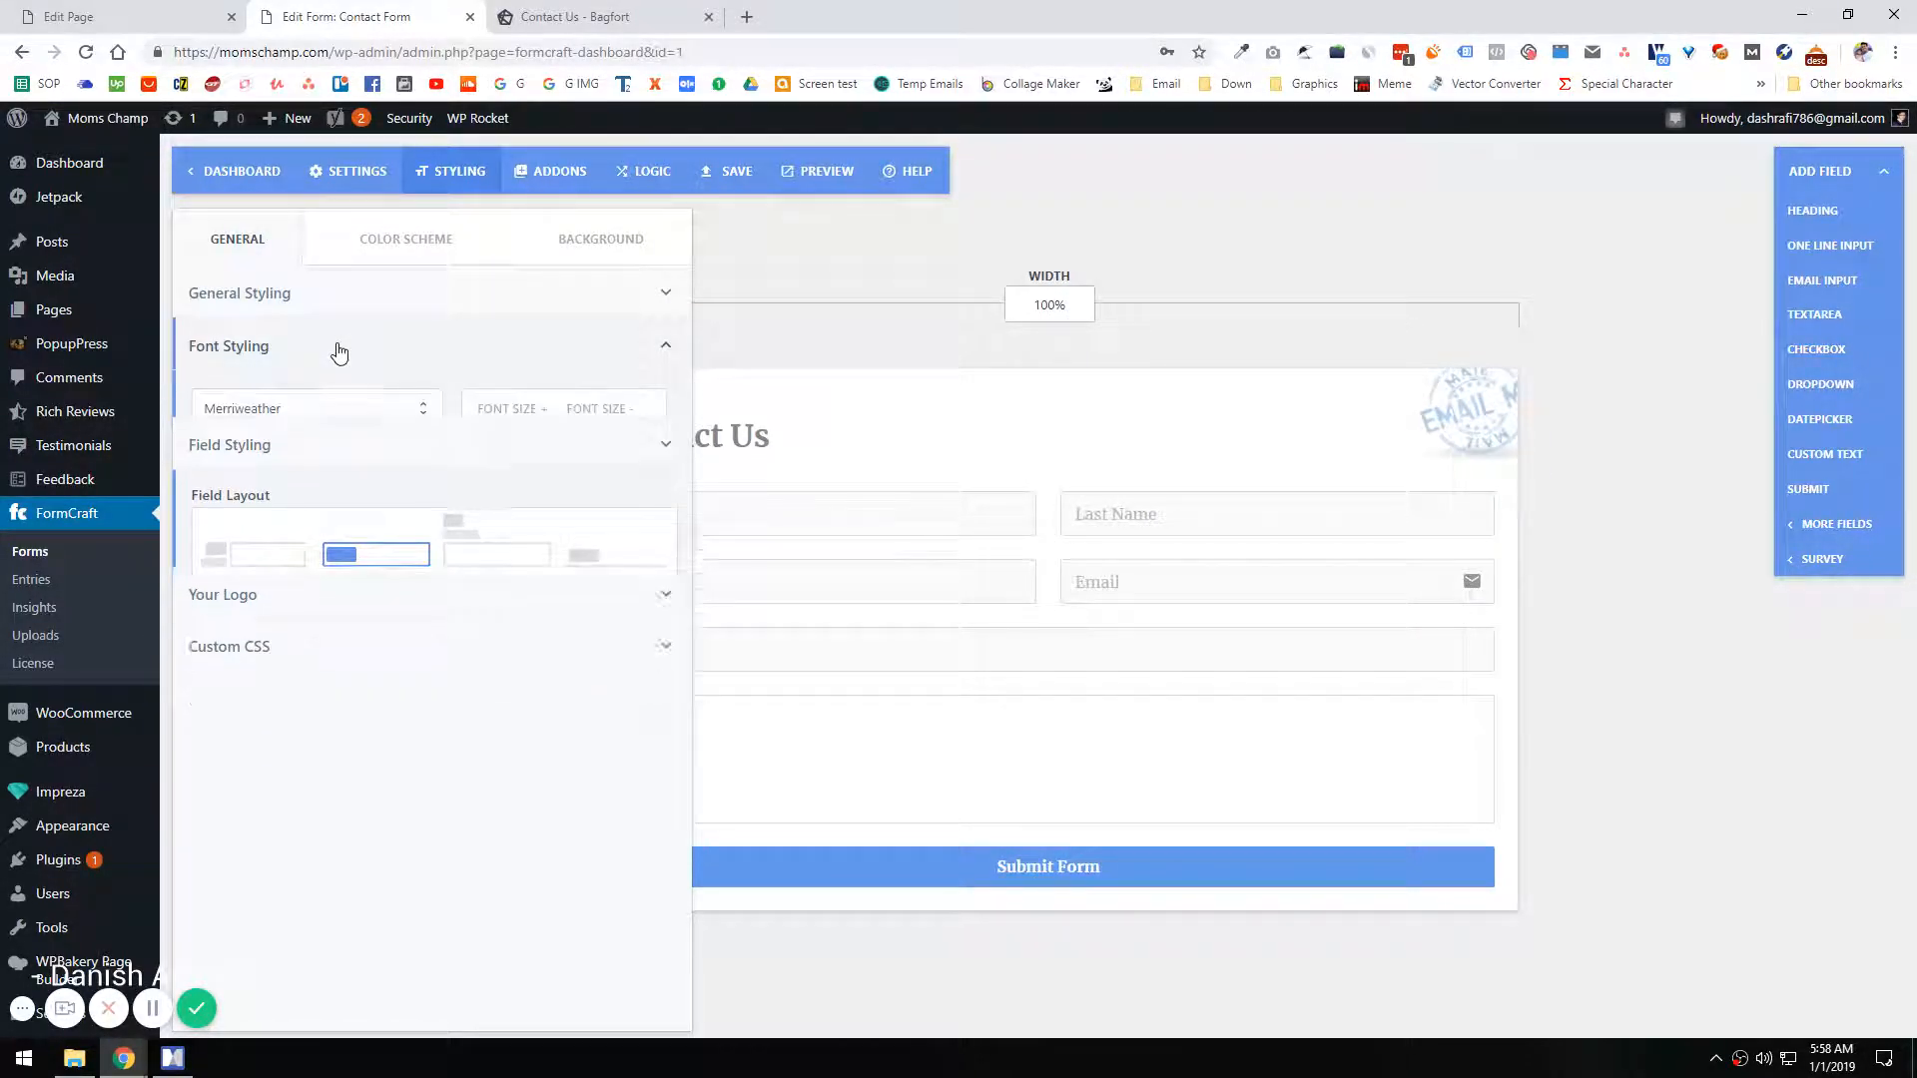
click(317, 409)
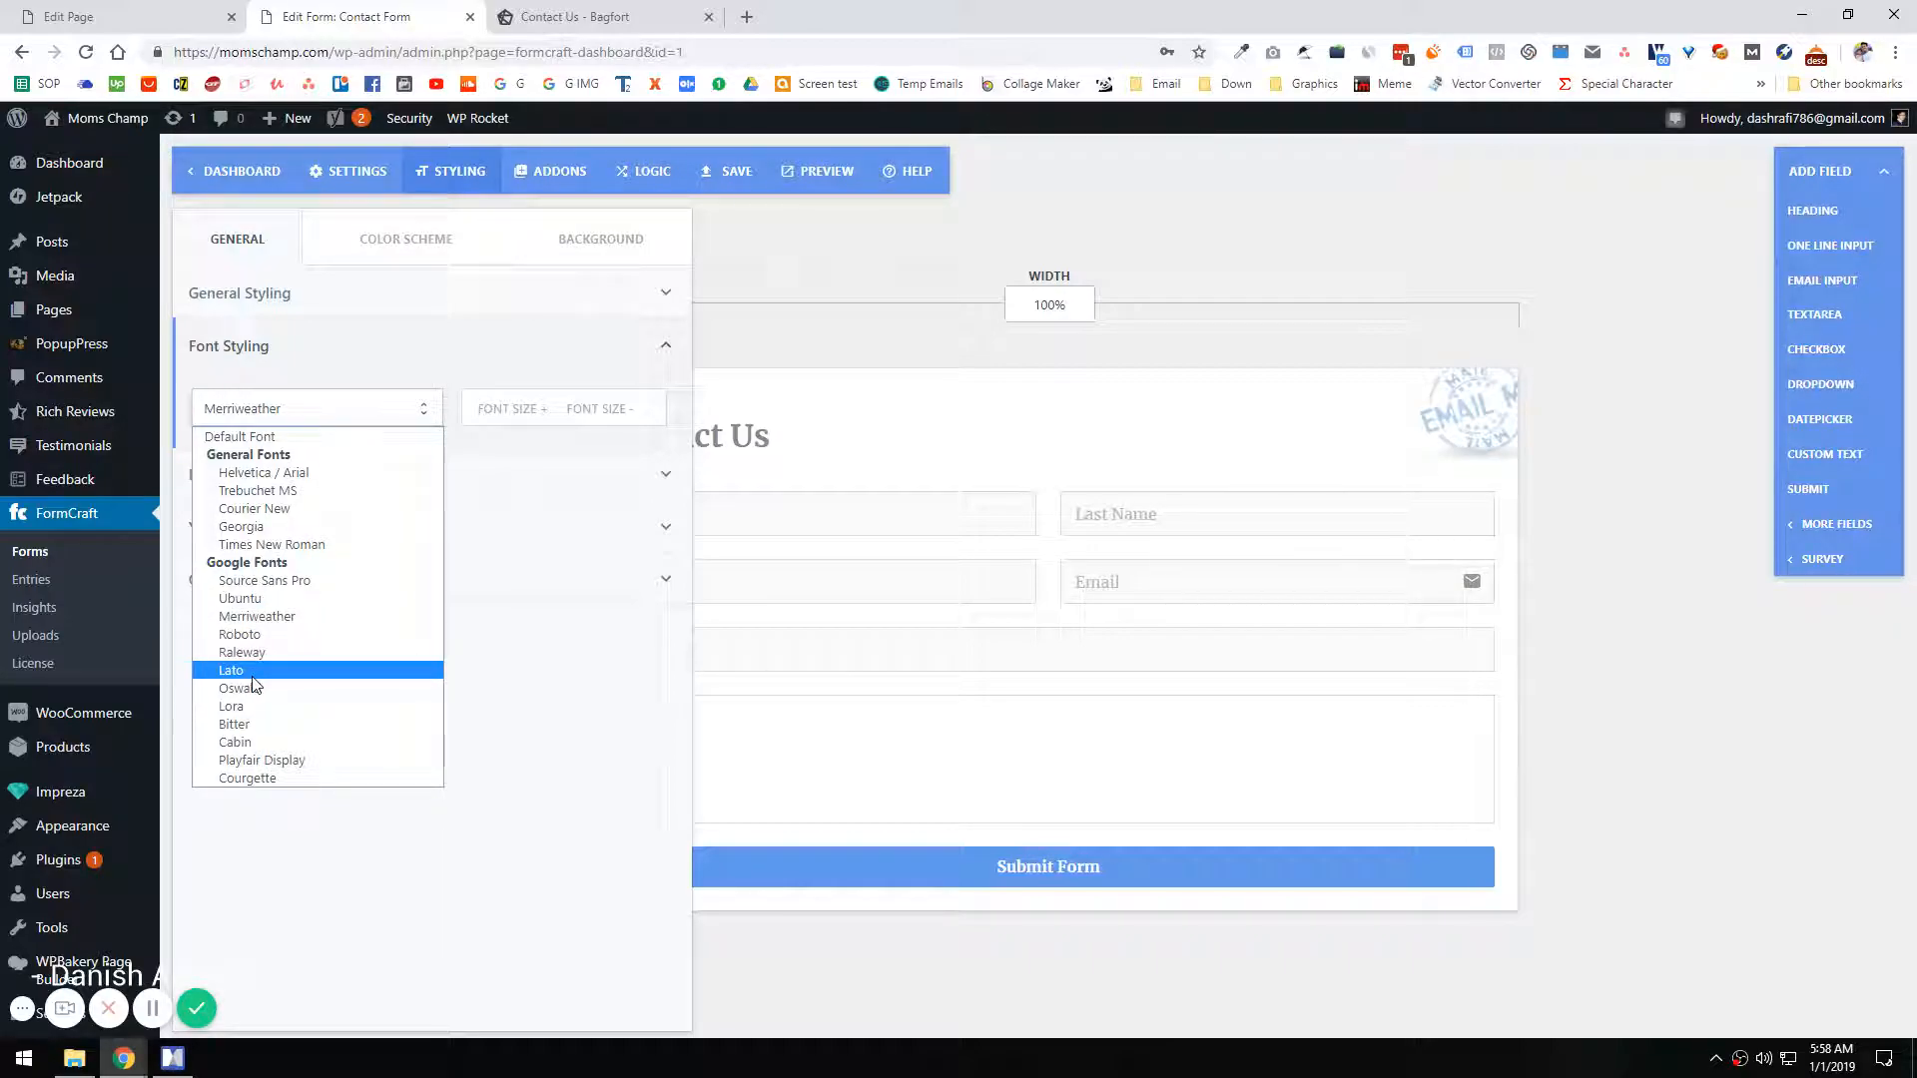
click(244, 635)
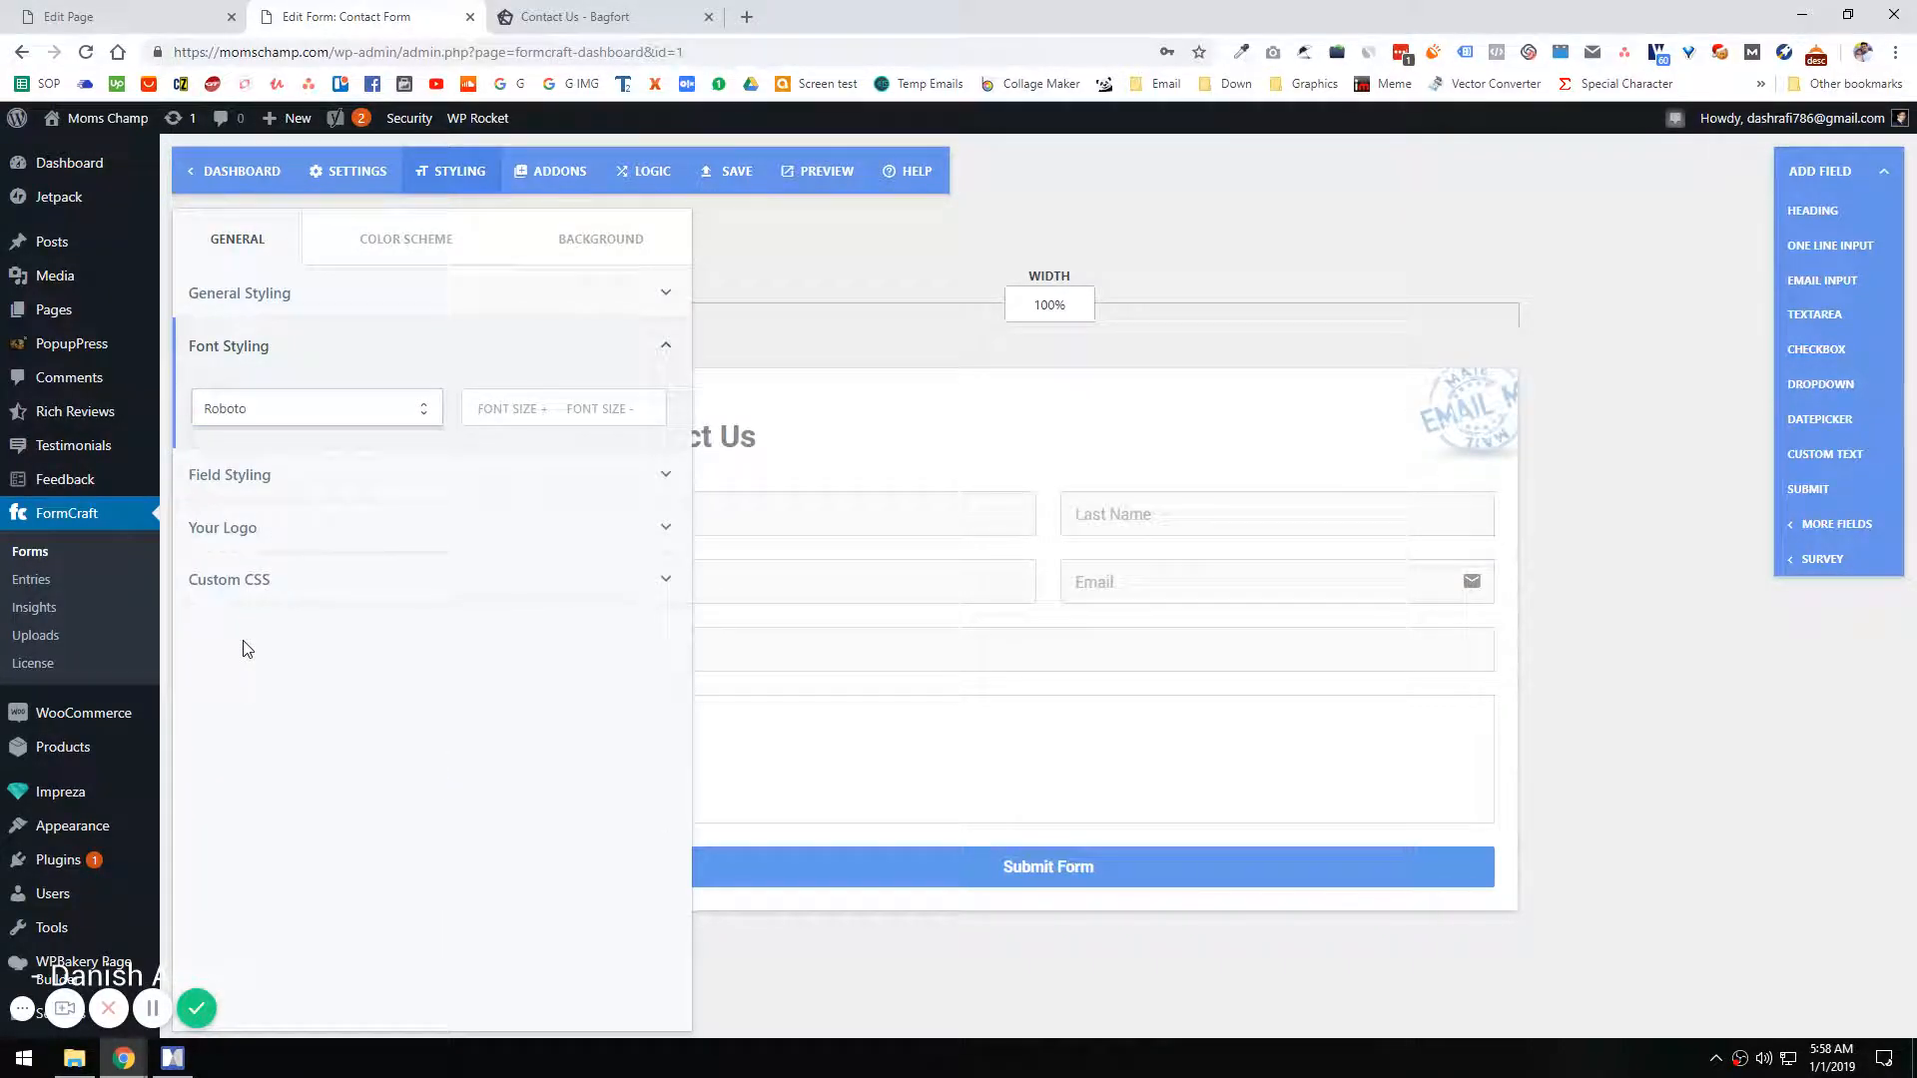
click(287, 303)
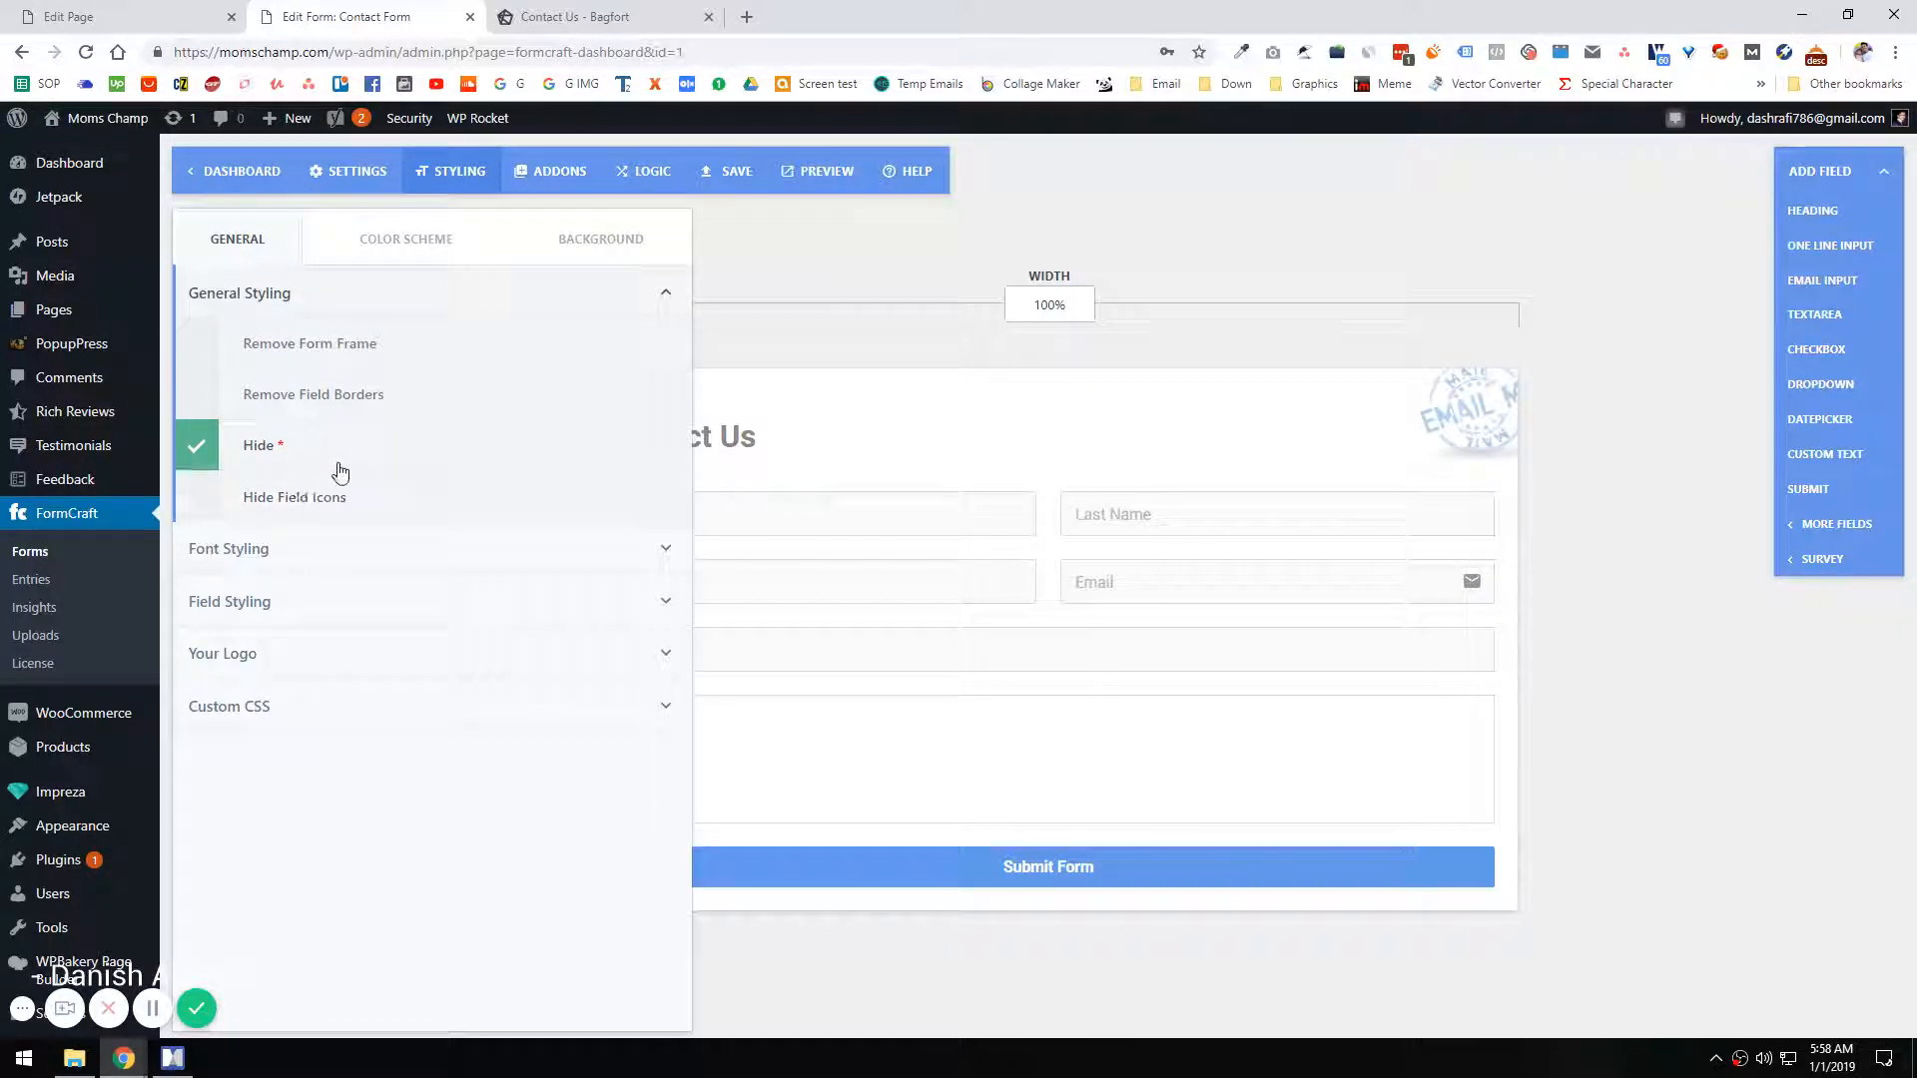
Step: Open the form's color scheme options and load the Moms Champ home page to find its button color
click(401, 242)
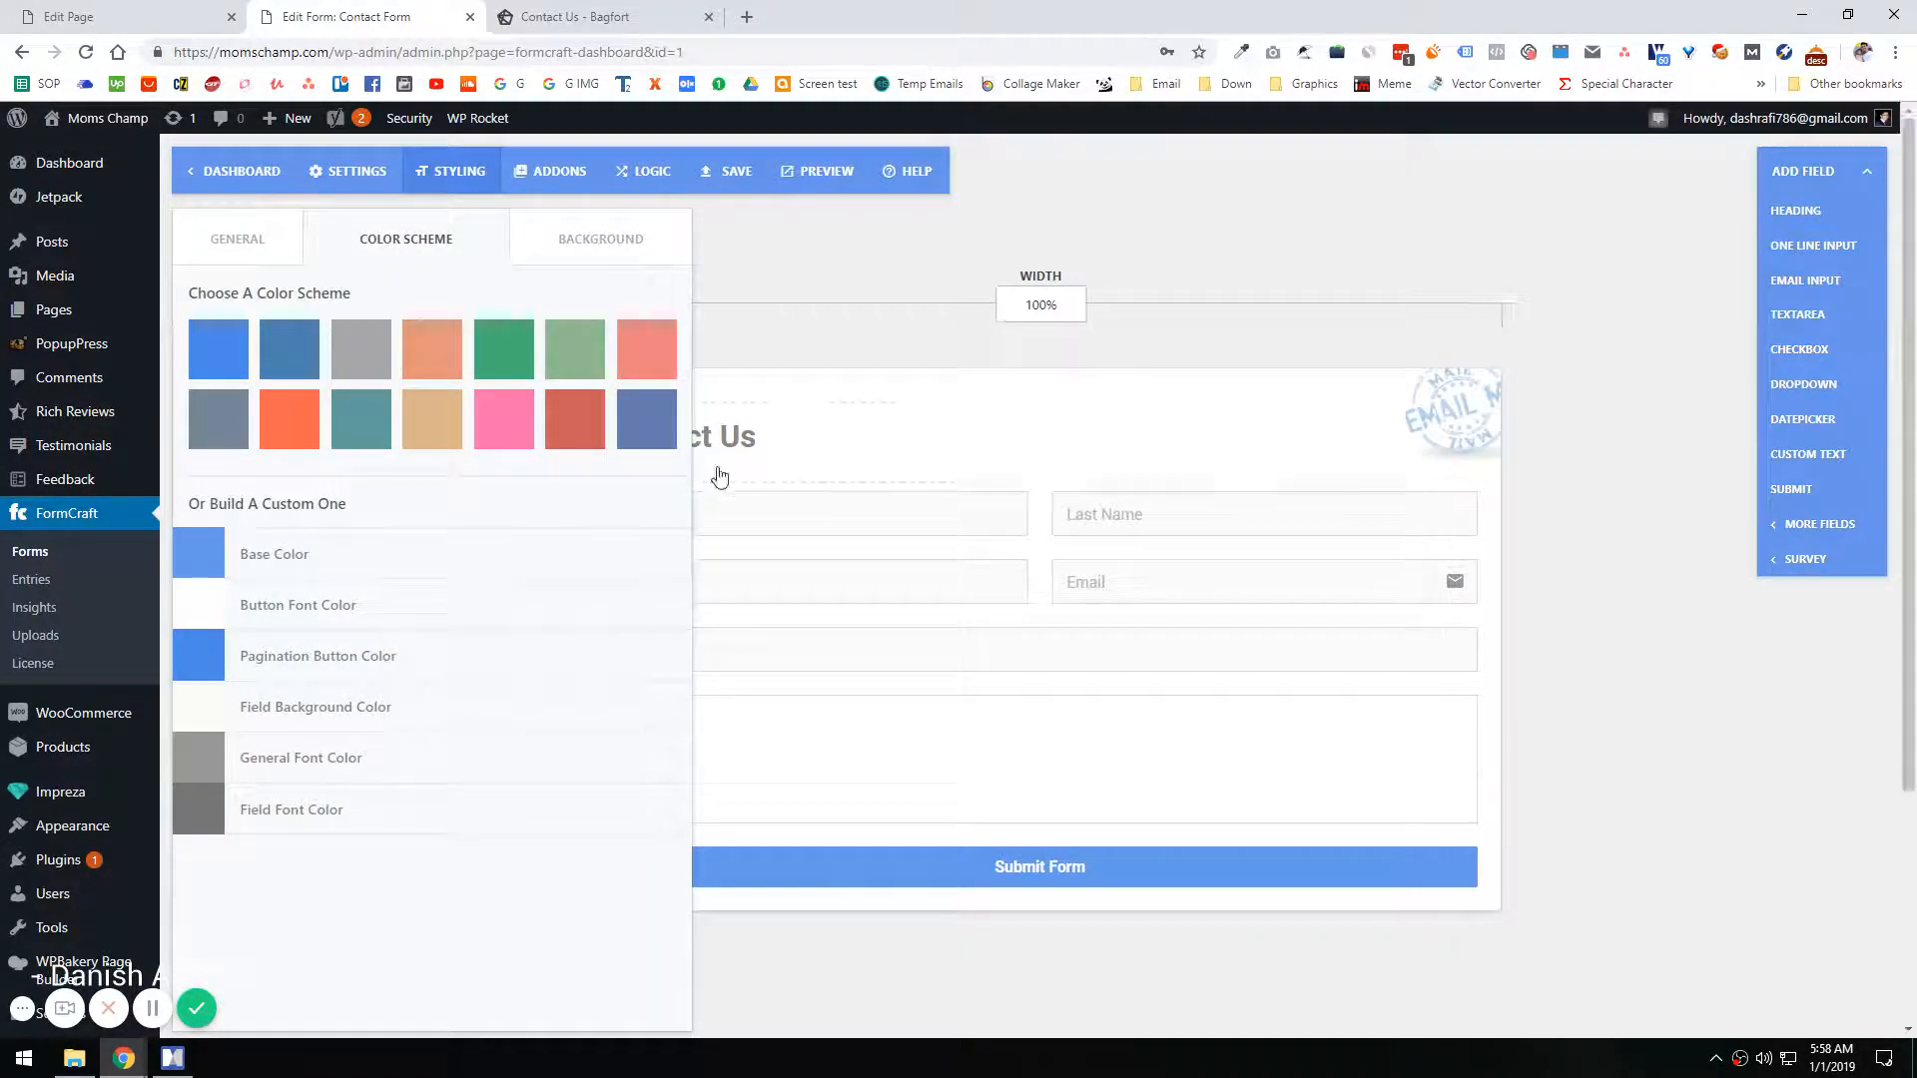
click(117, 17)
click(548, 15)
click(345, 17)
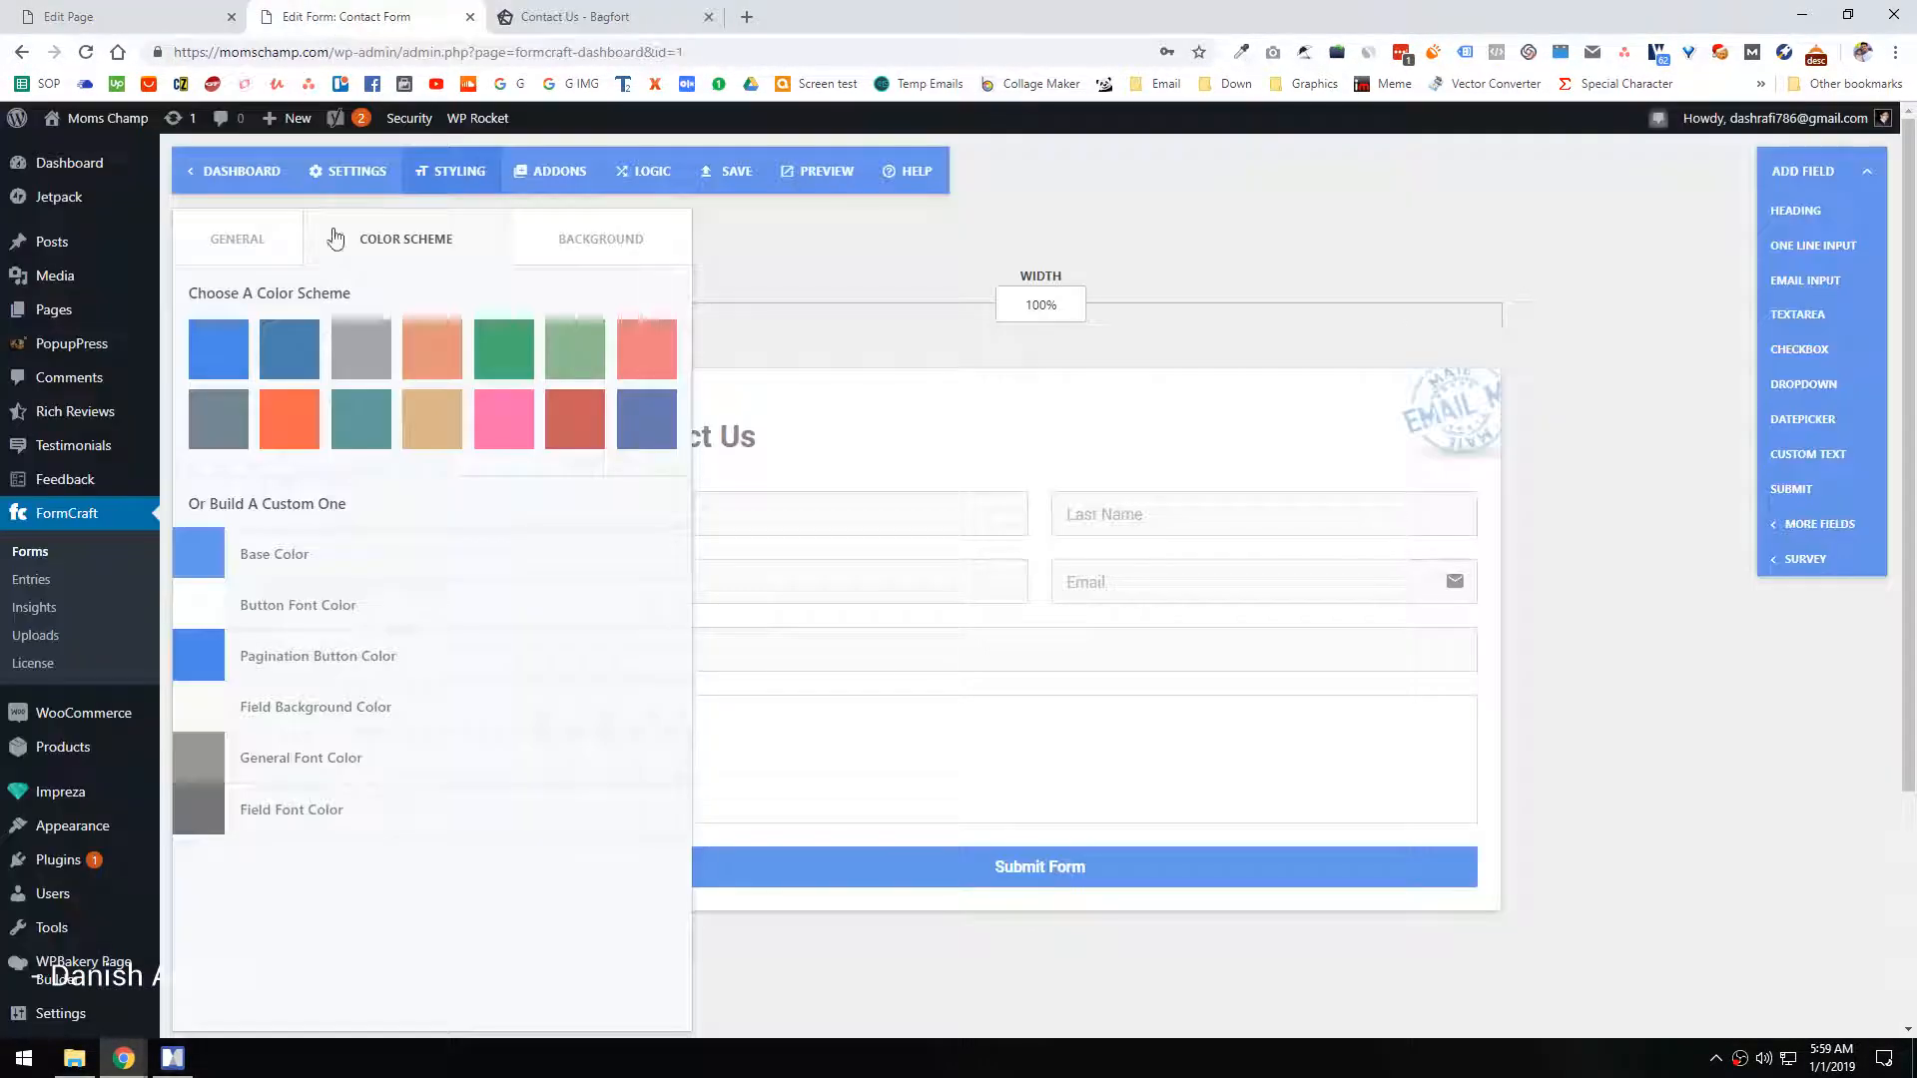
click(95, 122)
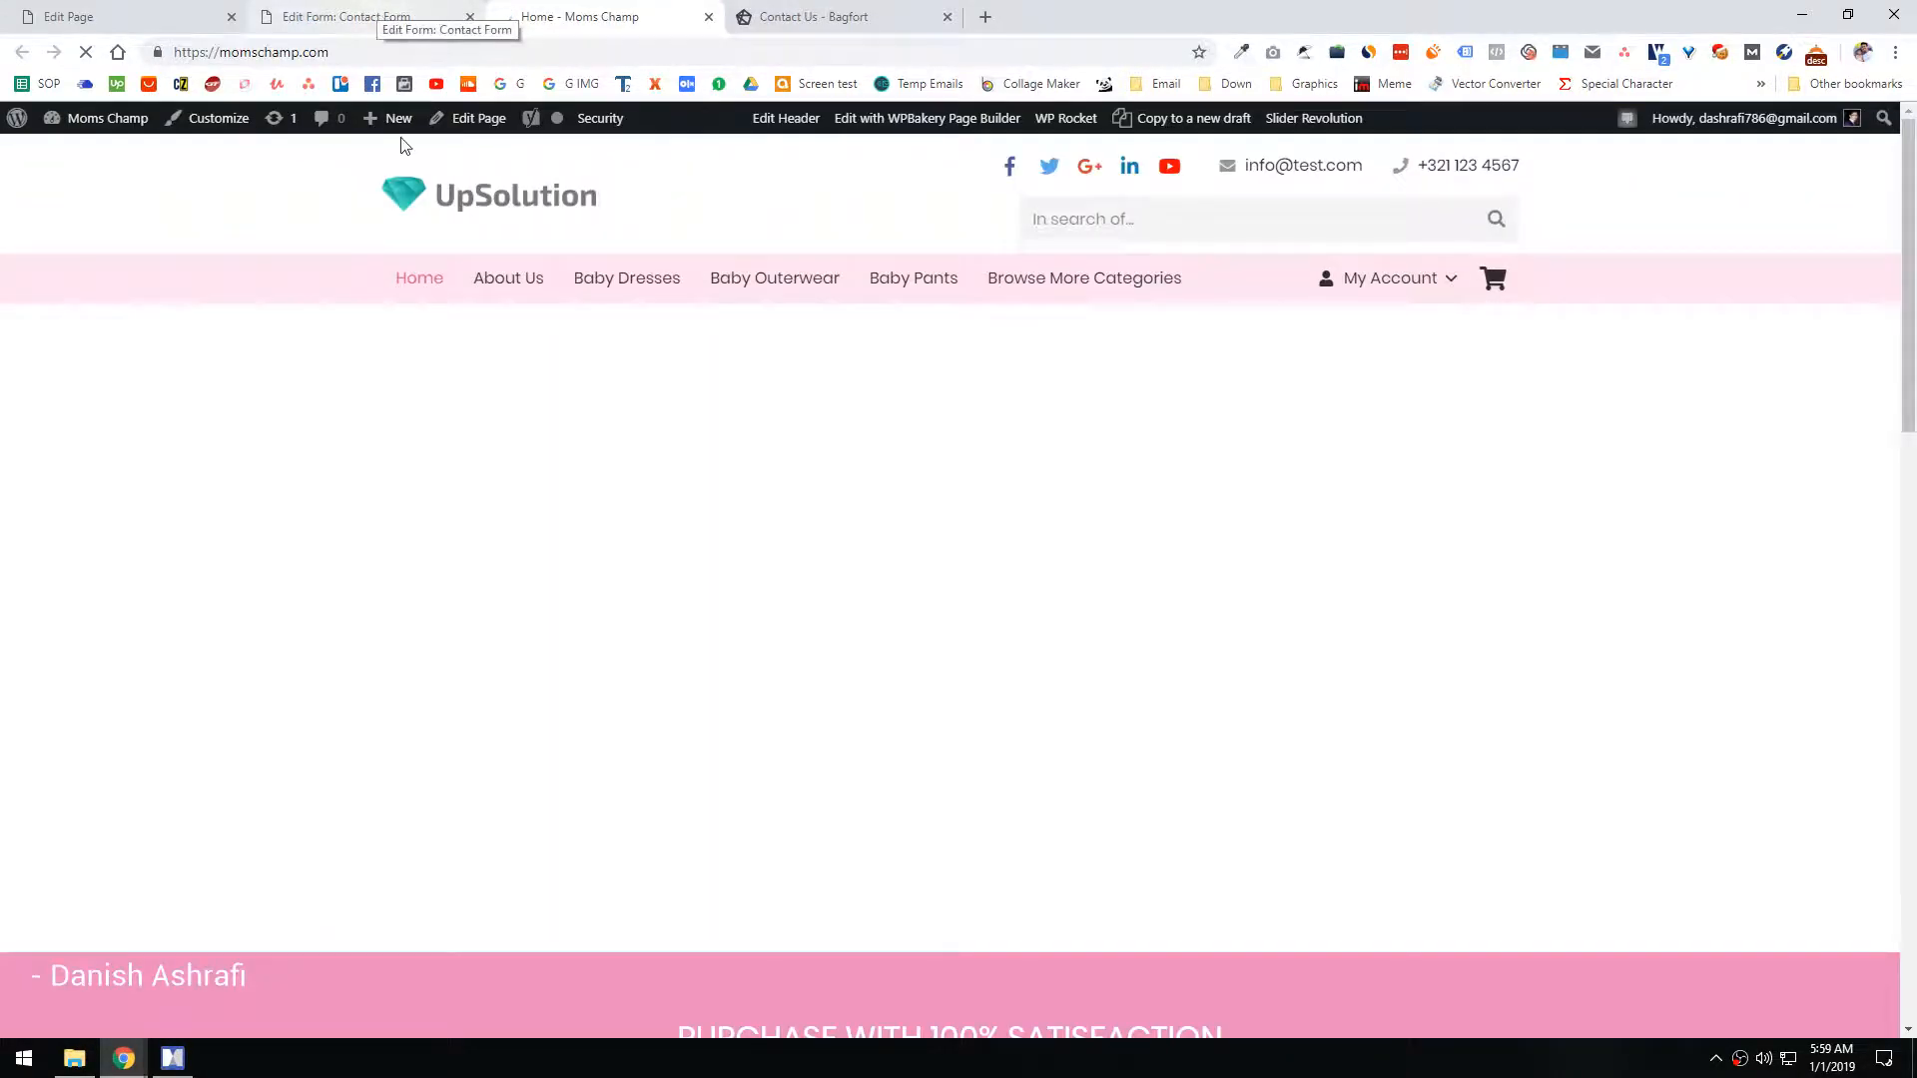
click(307, 10)
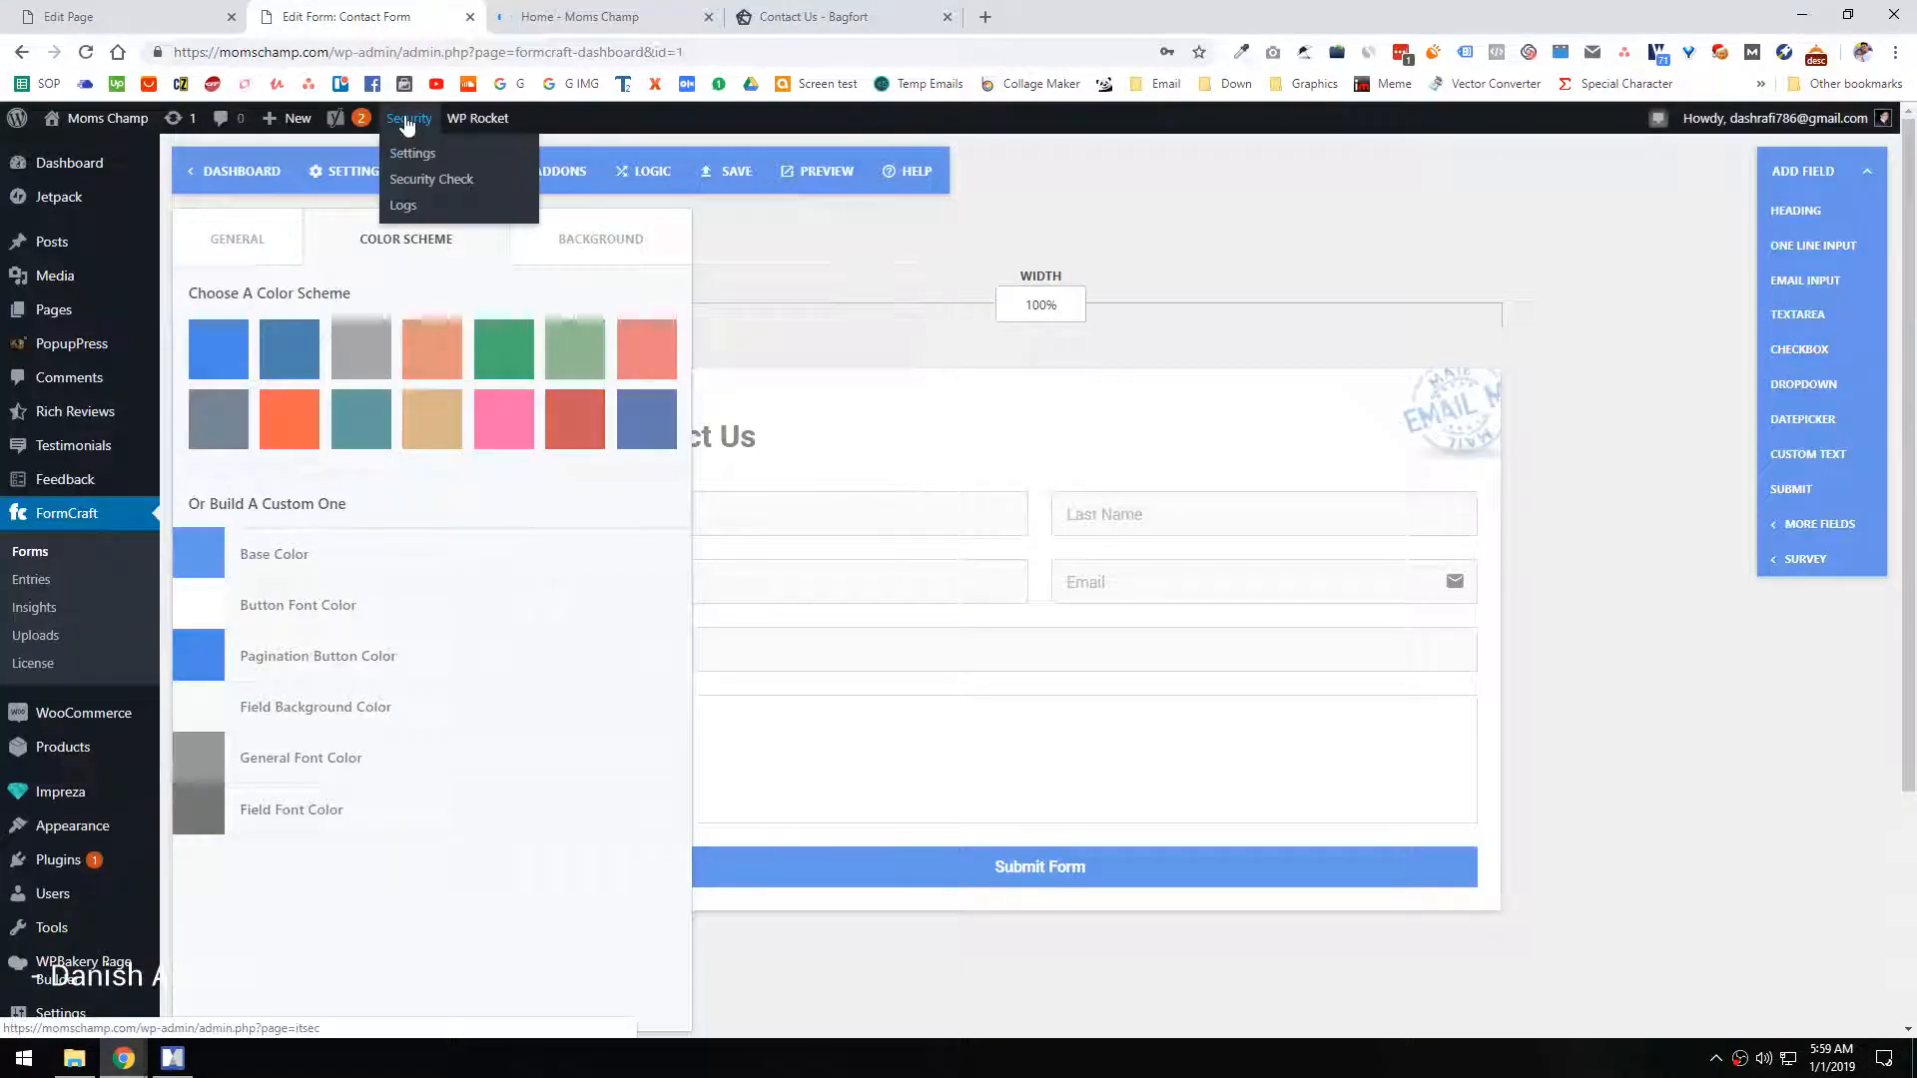
click(518, 8)
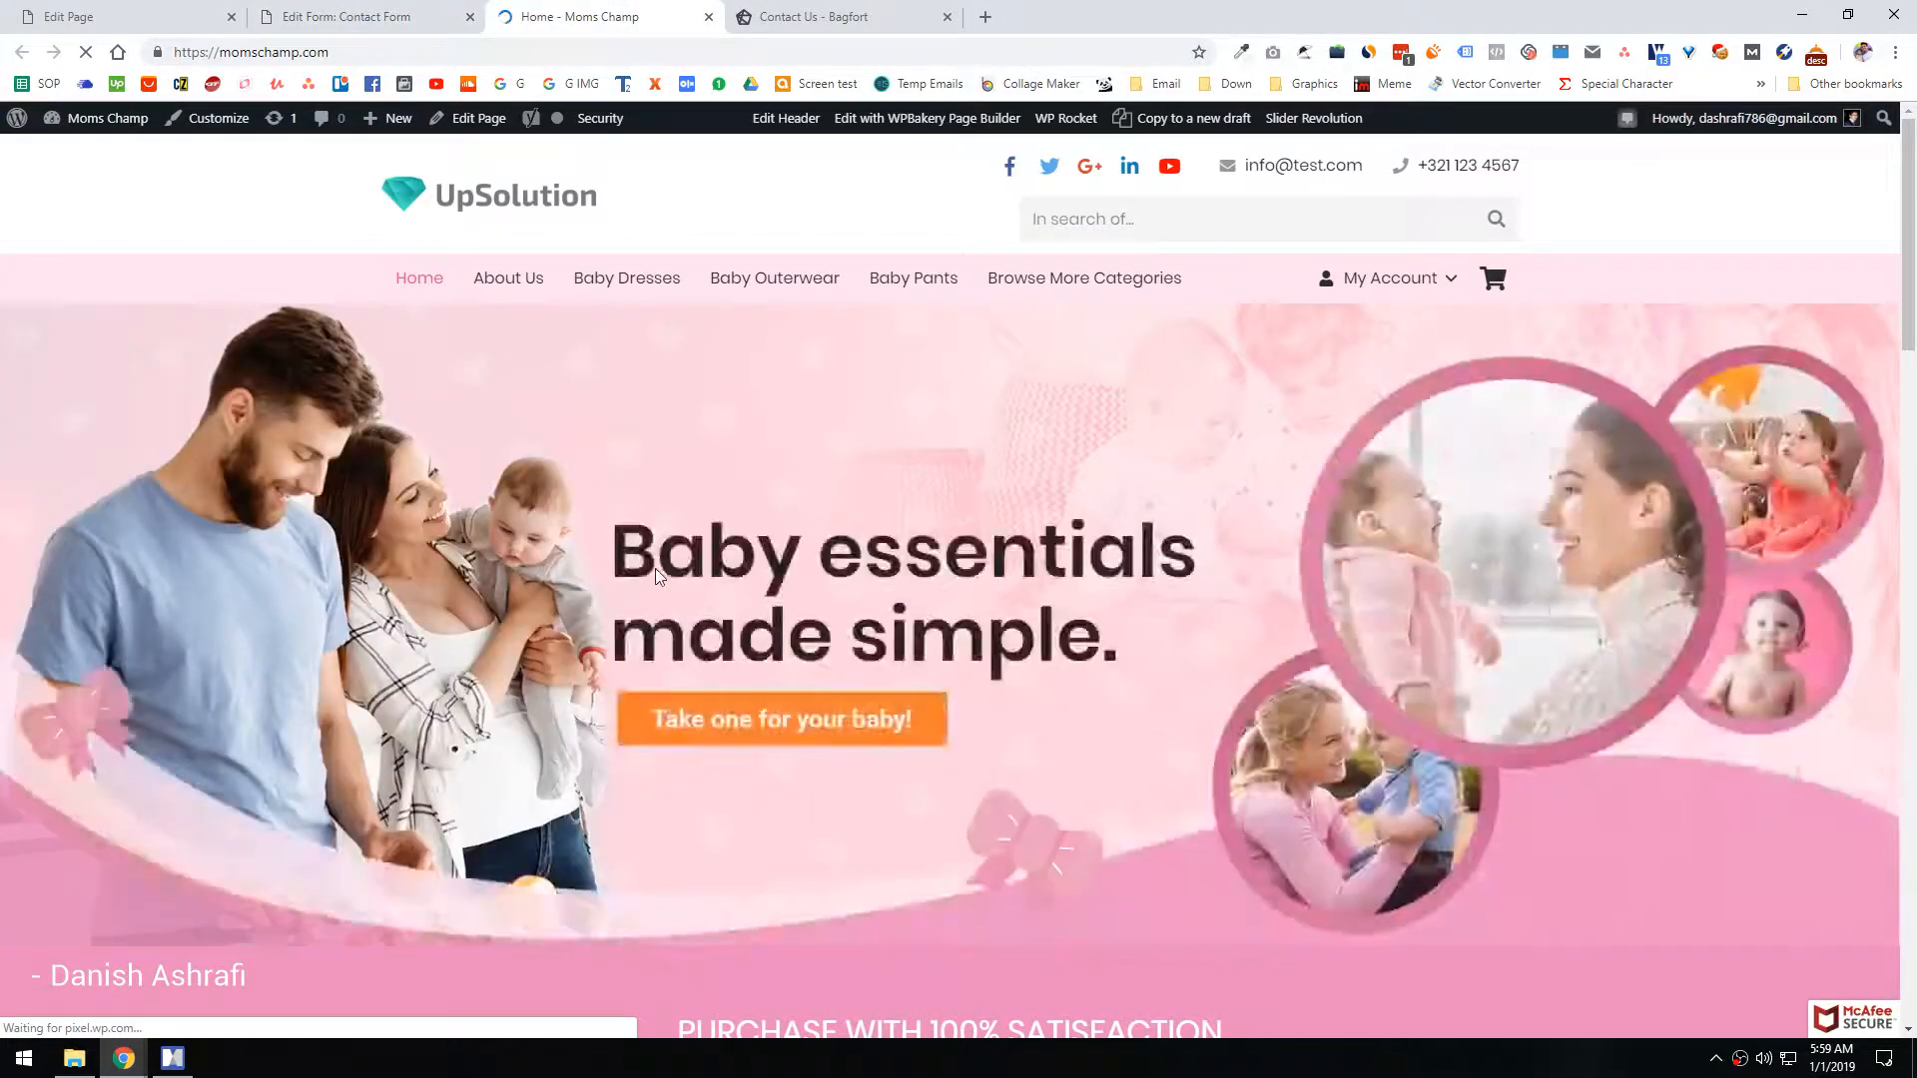
scroll(655, 568, down, 6)
scroll(869, 453, up, 3)
Step: Inspect the orange "Take one for your baby!" button and copy its background color, rgb(249, 111, 0)
right_click(909, 429)
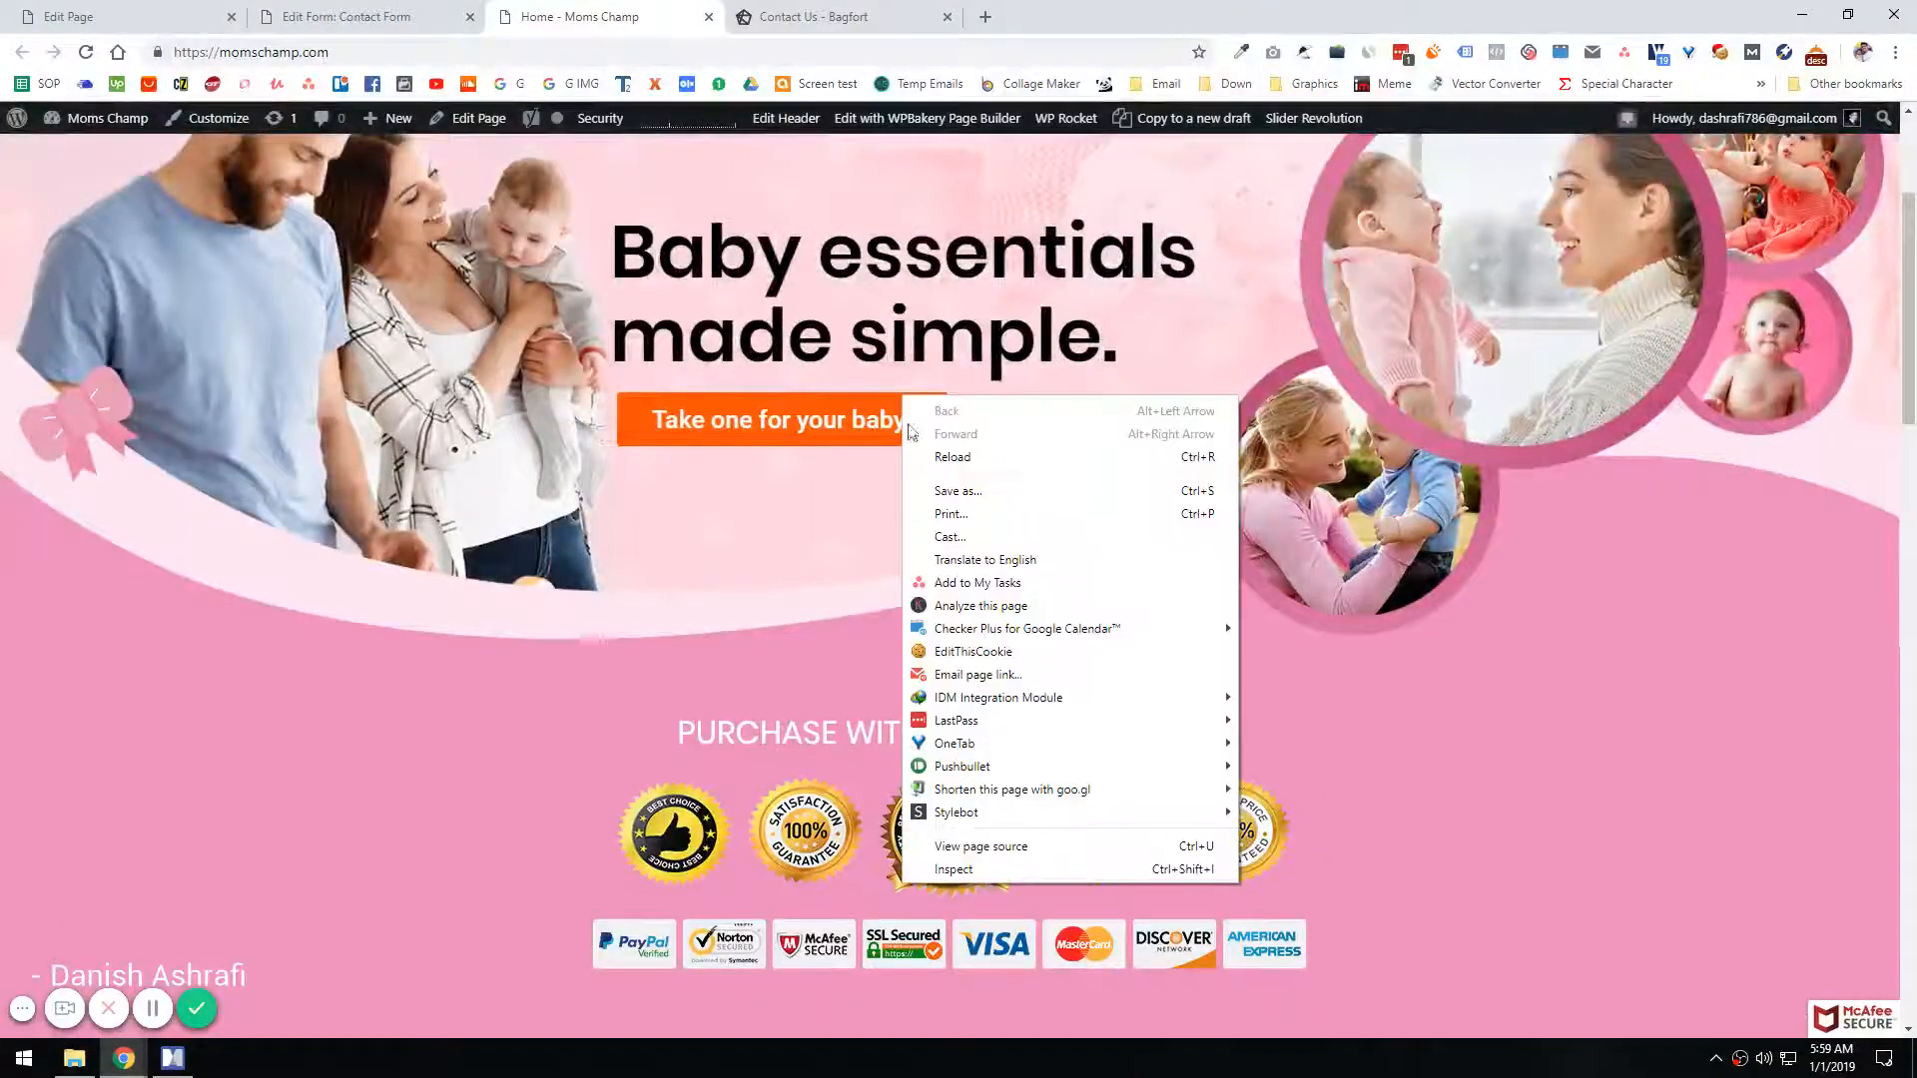
click(954, 869)
click(1557, 897)
click(1580, 882)
click(1534, 894)
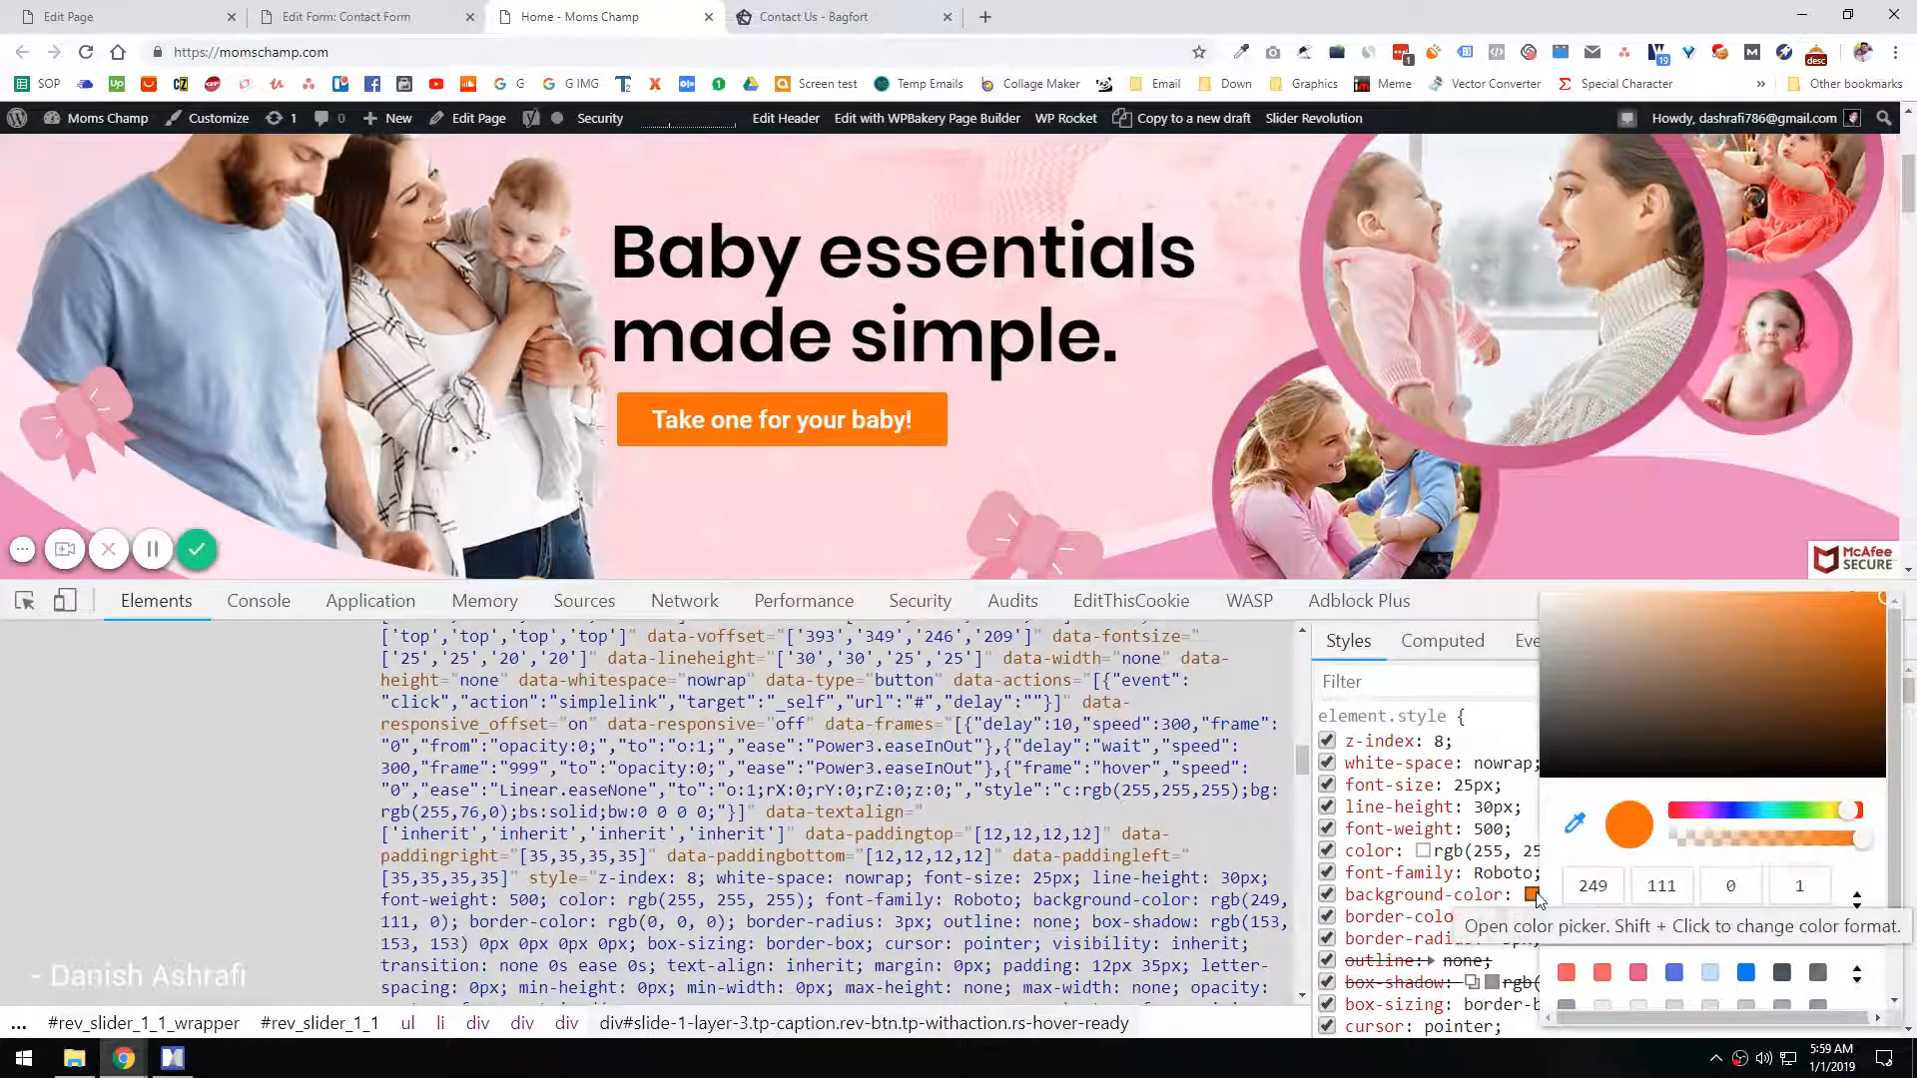
click(1625, 844)
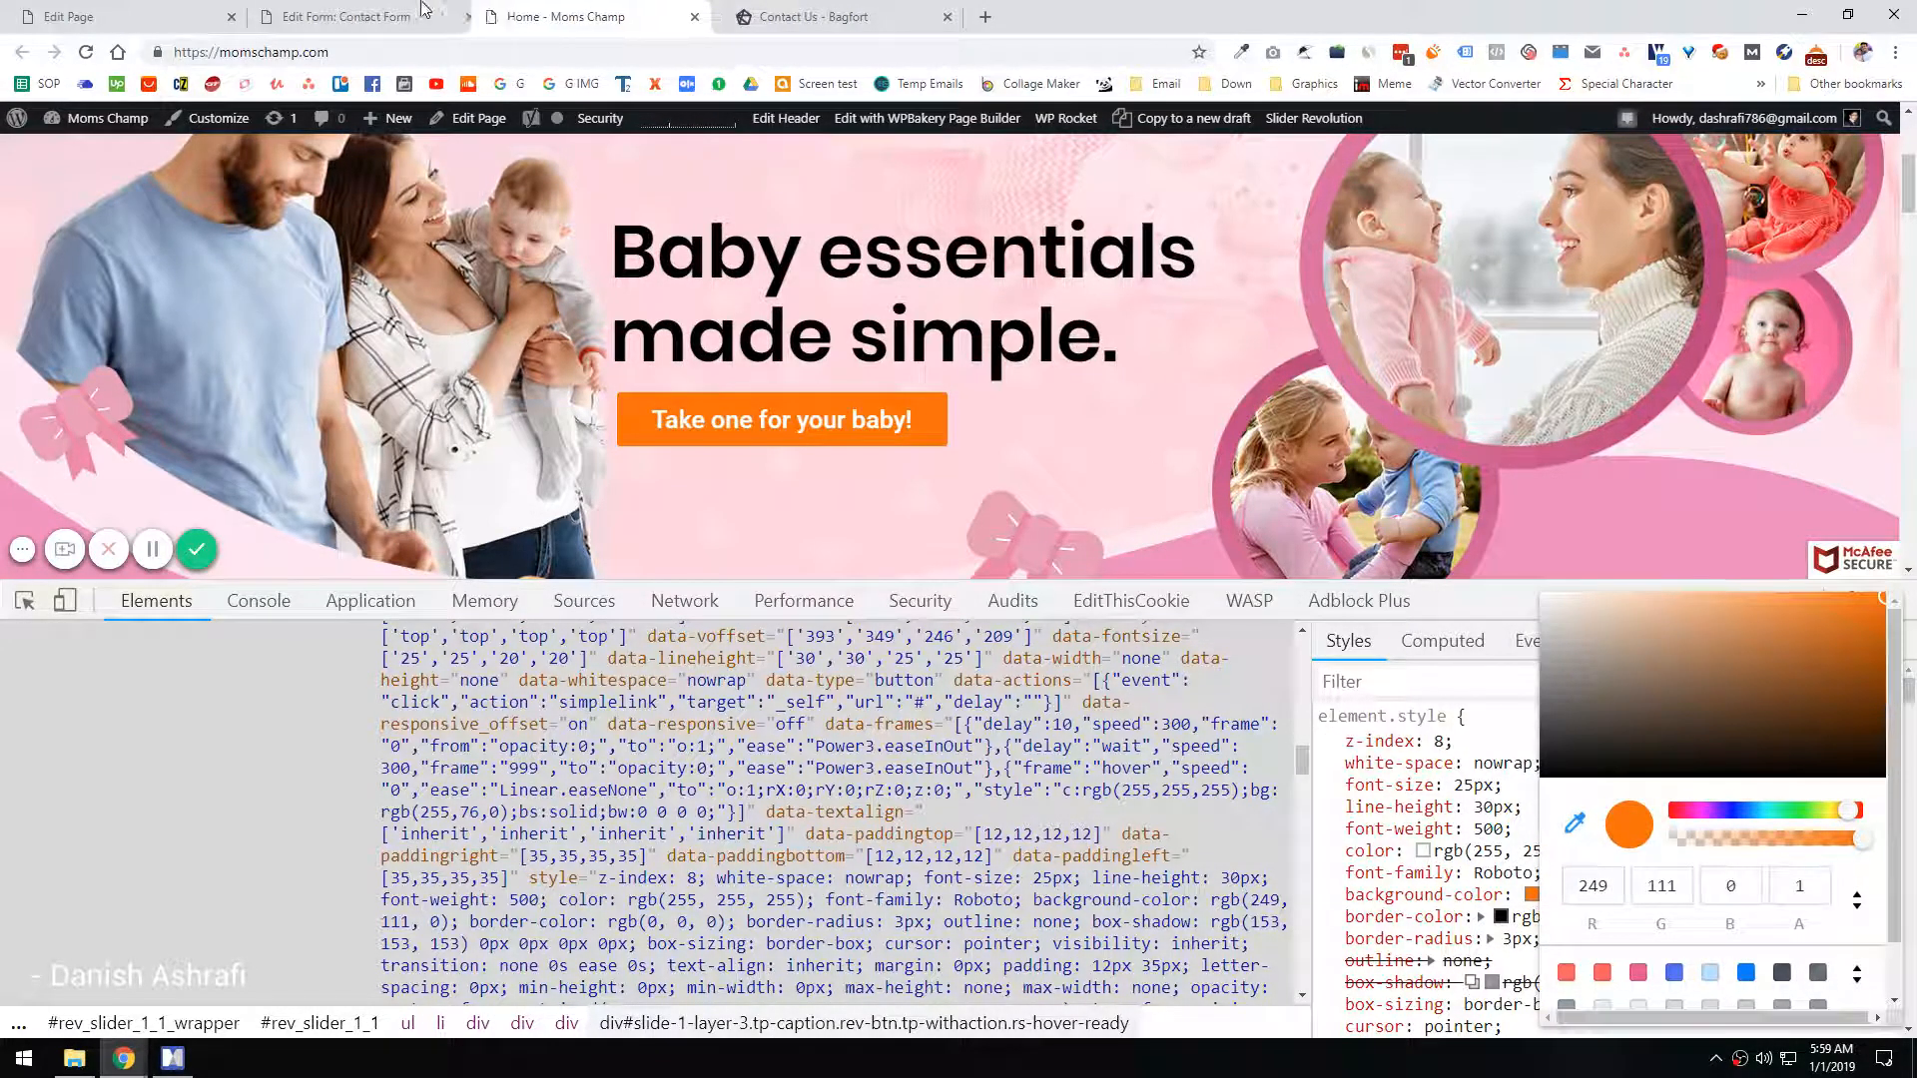
Step: Apply the copied orange, rgb(249, 111, 0), as the contact form's base color and pagination button color
click(345, 16)
click(274, 554)
key(ctrl+a)
key(ctrl+v)
click(359, 877)
click(215, 663)
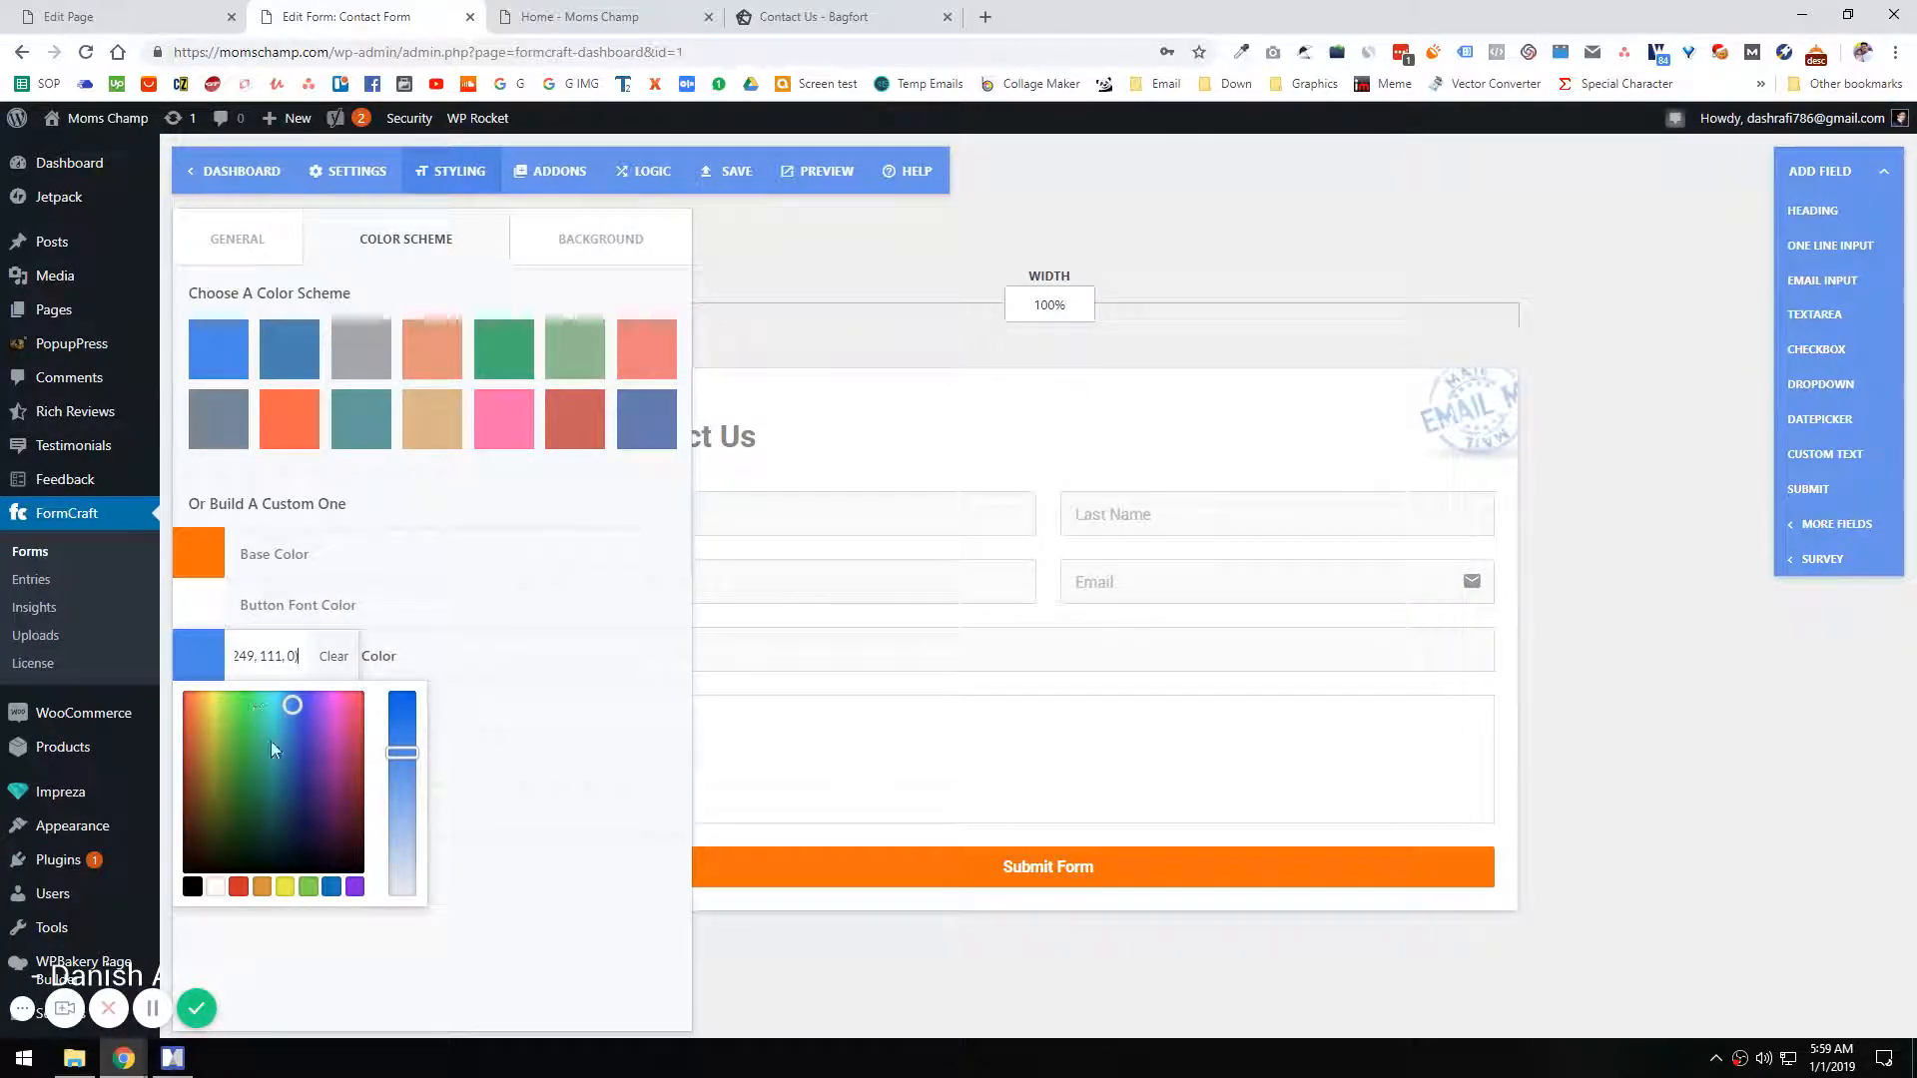
click(470, 1009)
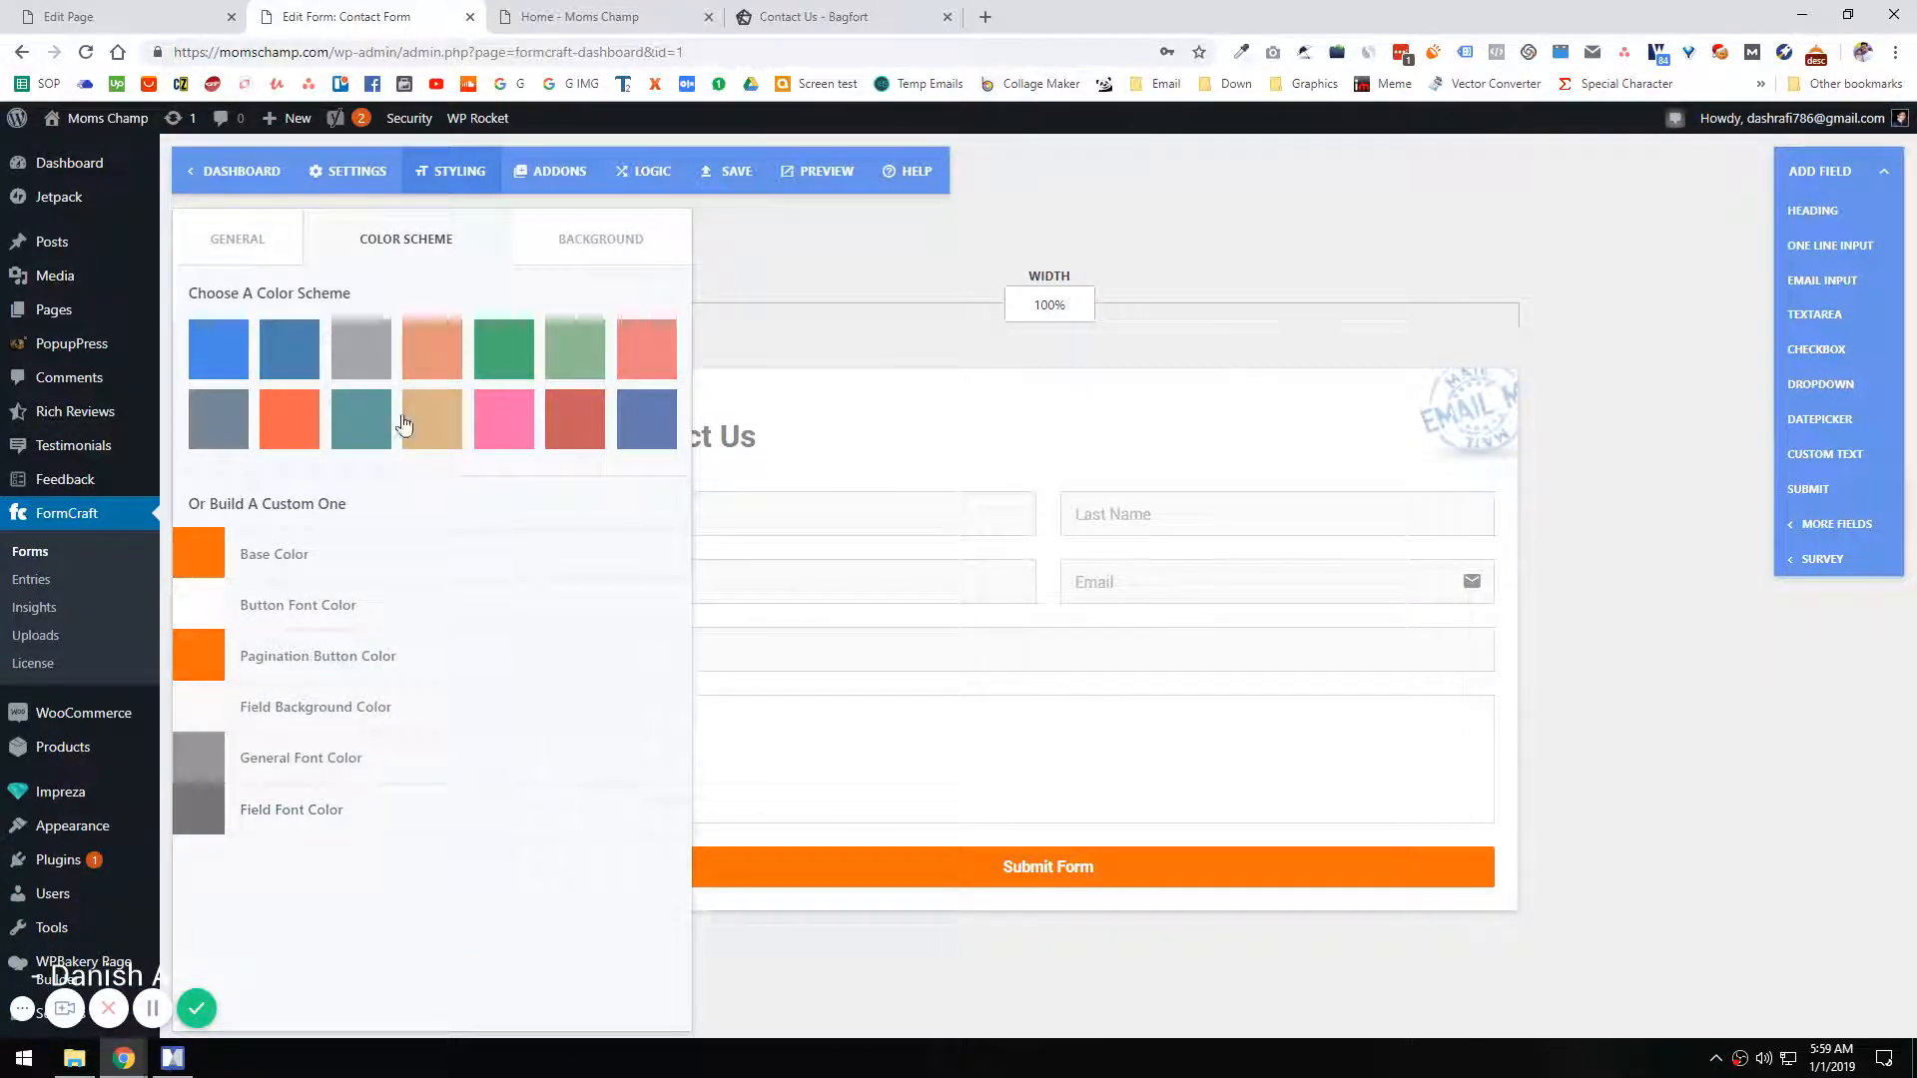
Step: Review the form's background options and open the email setup in the form settings
click(539, 241)
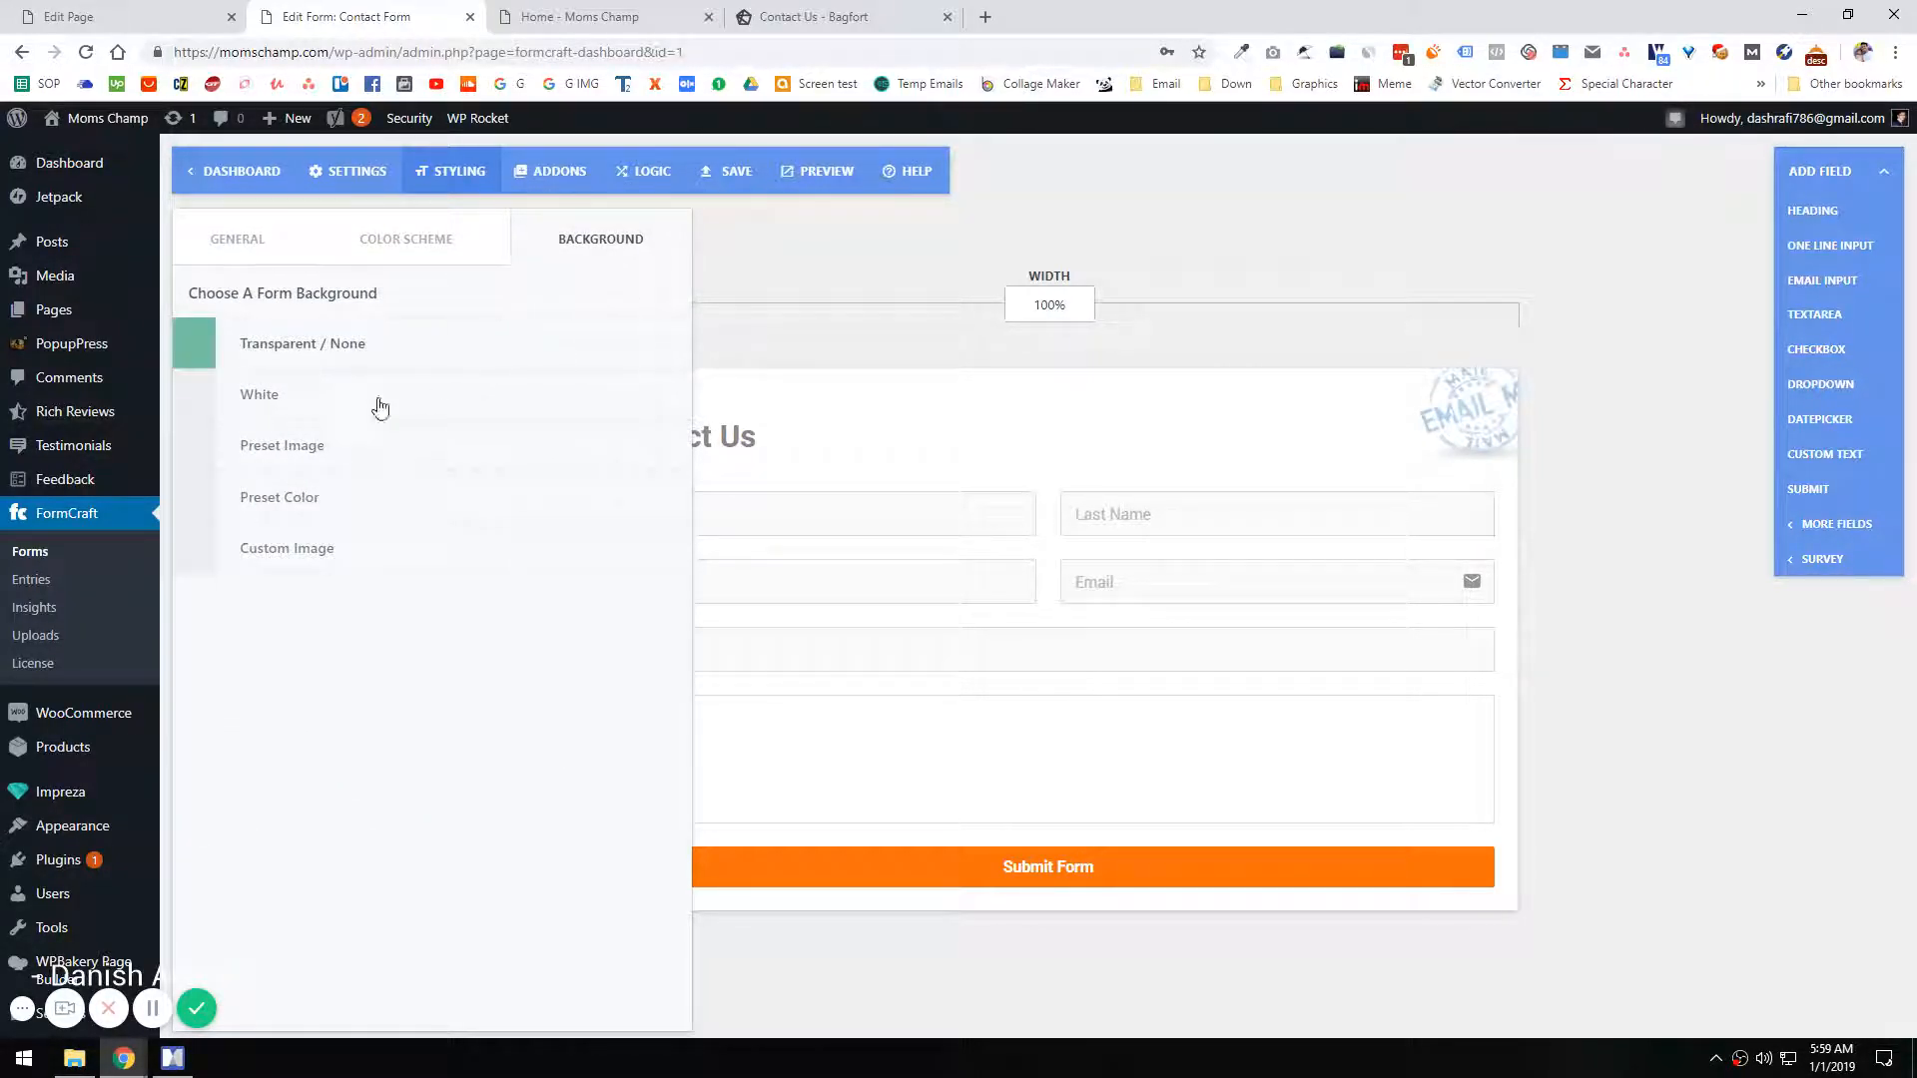
click(237, 239)
click(339, 171)
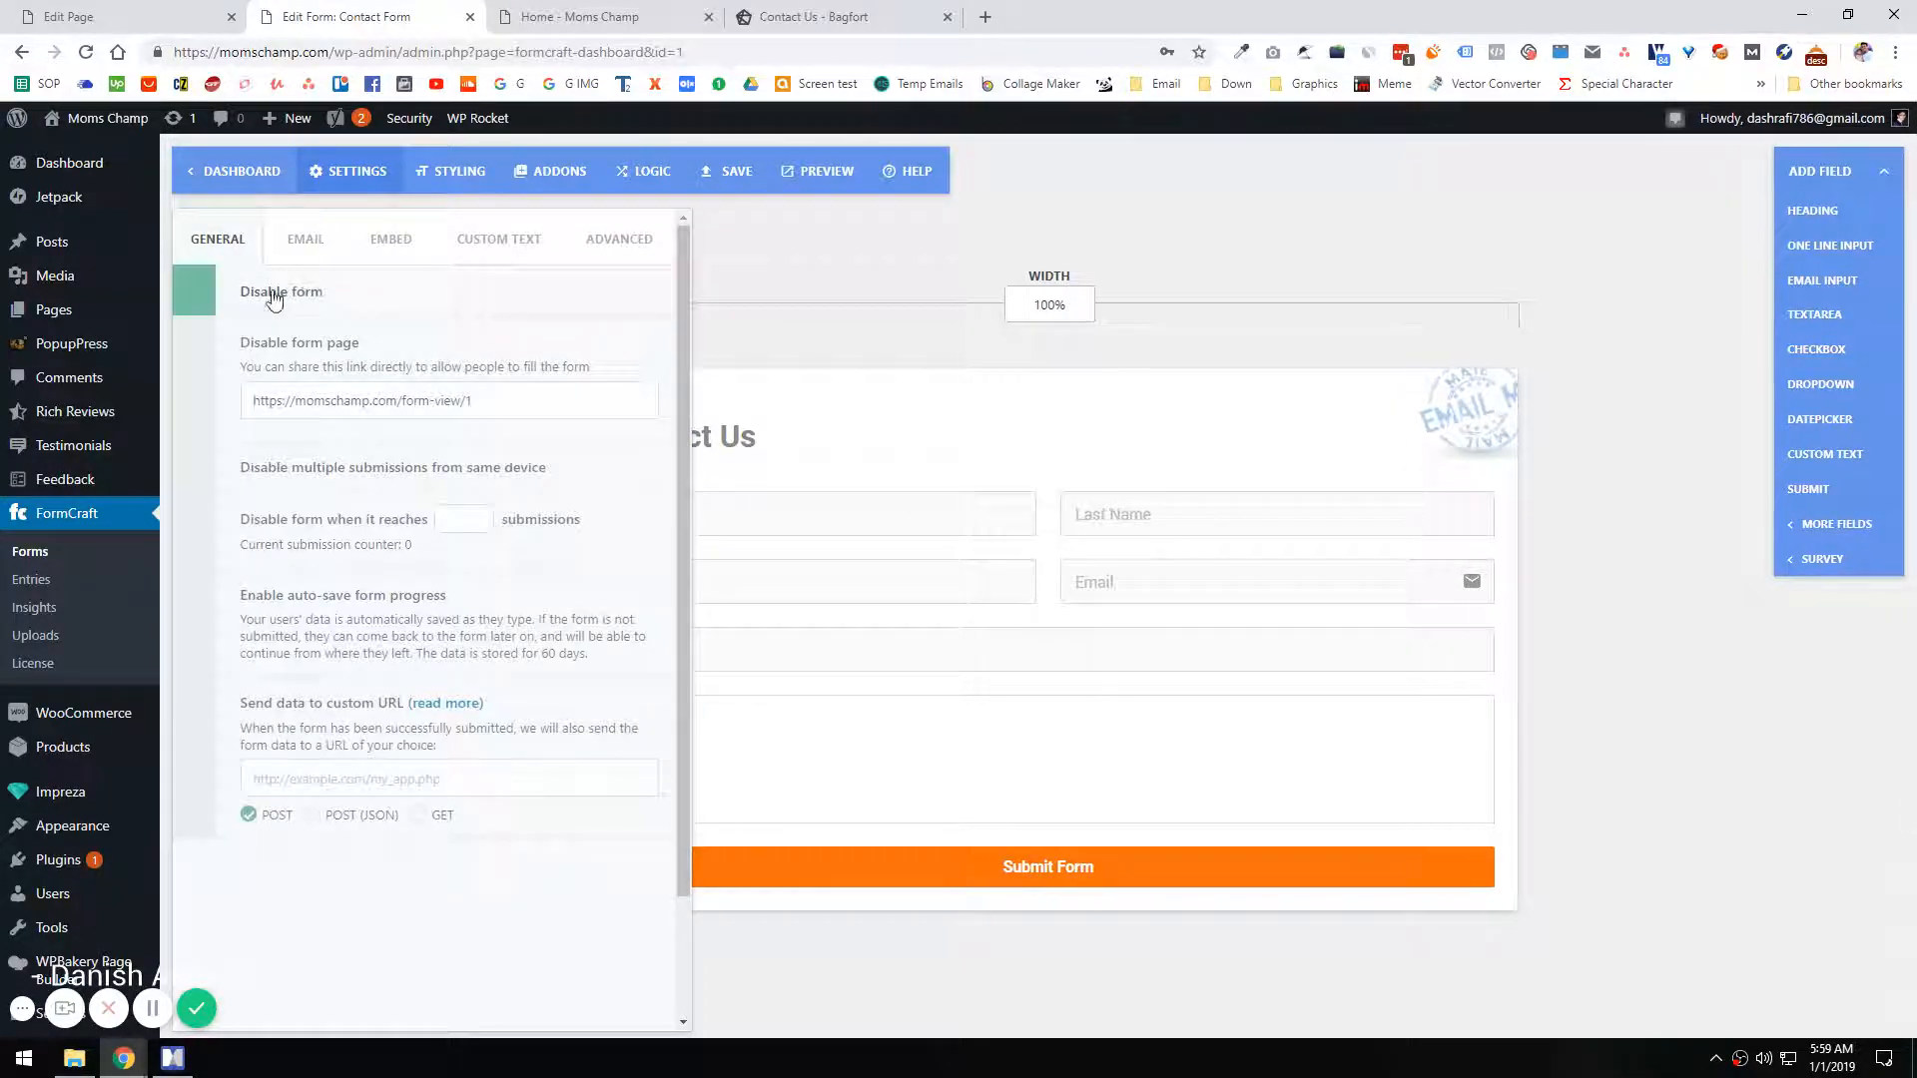
click(305, 239)
click(258, 293)
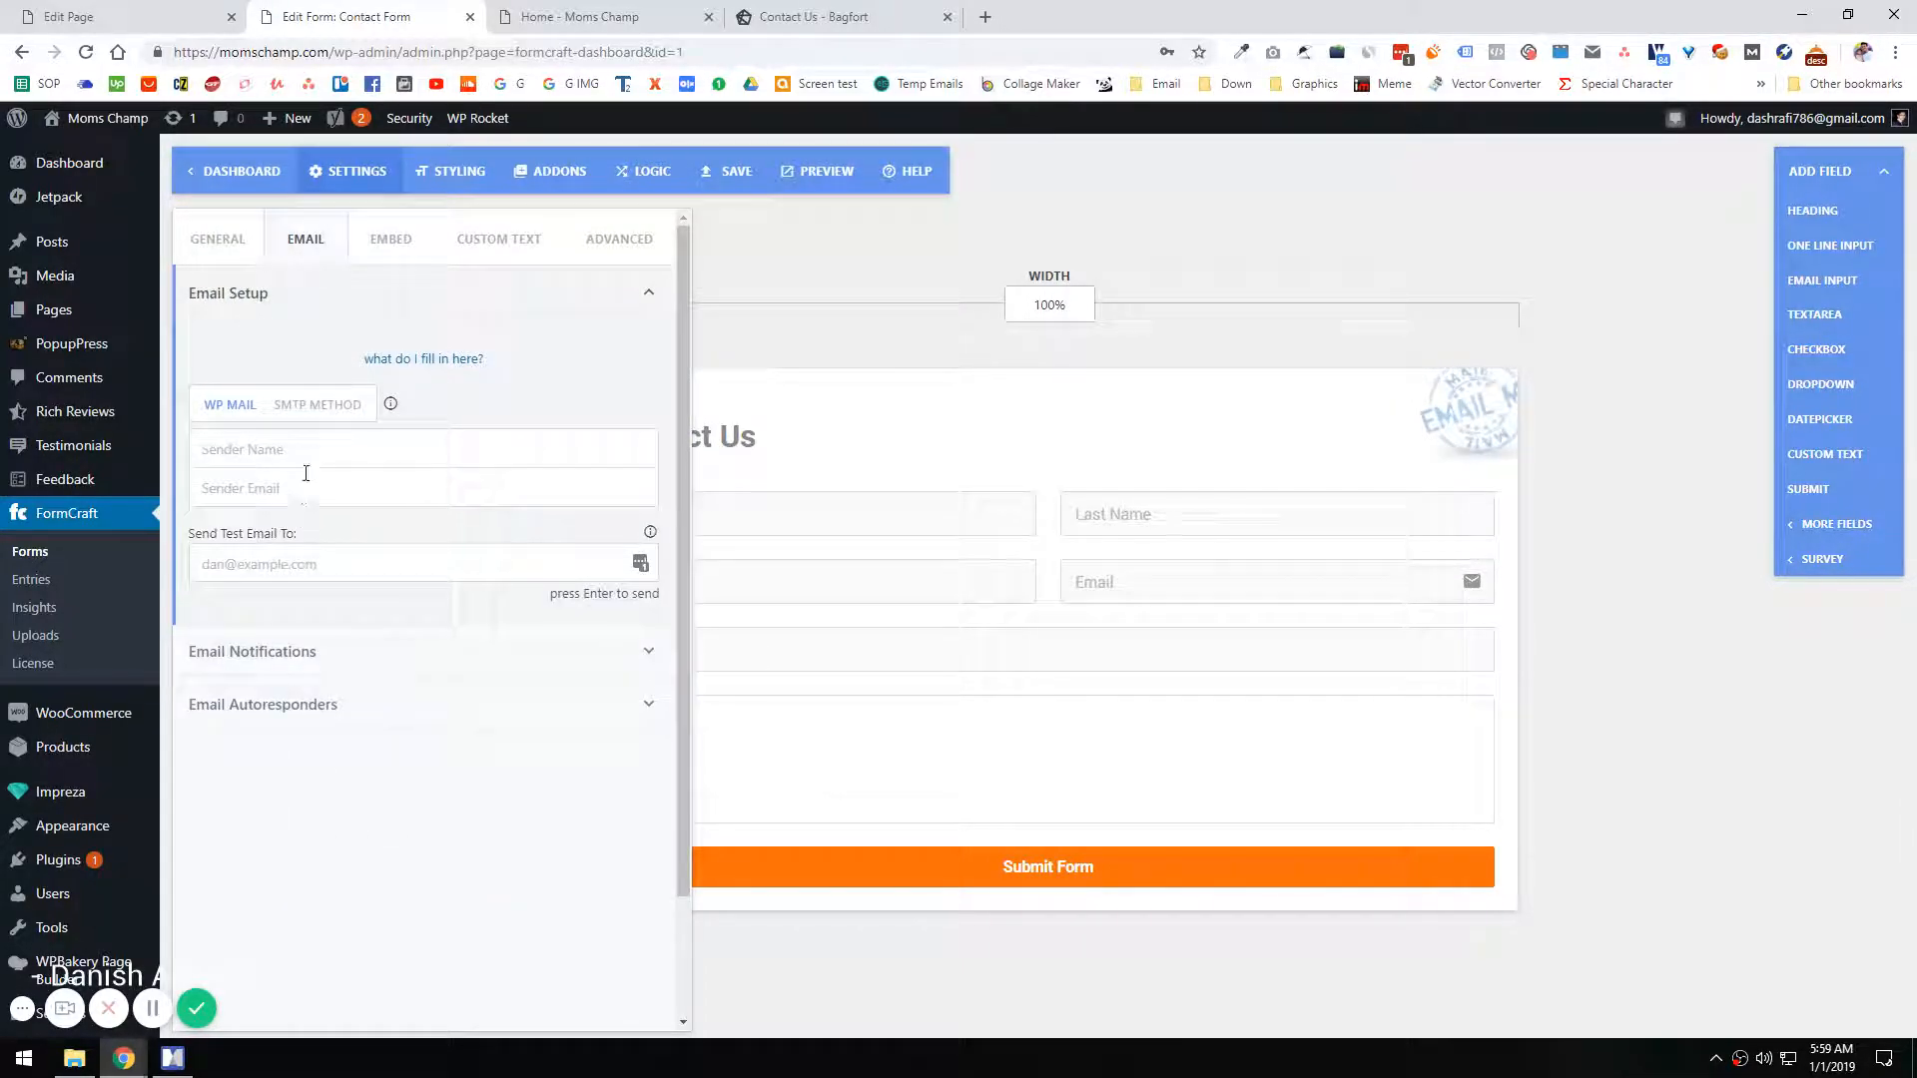
Step: Set the sender name in the email setup to "Moms Champ"
double_click(261, 52)
key(ctrl+c)
click(250, 449)
key(ctrl+v)
click(211, 451)
key(BackSpace)
text(M)
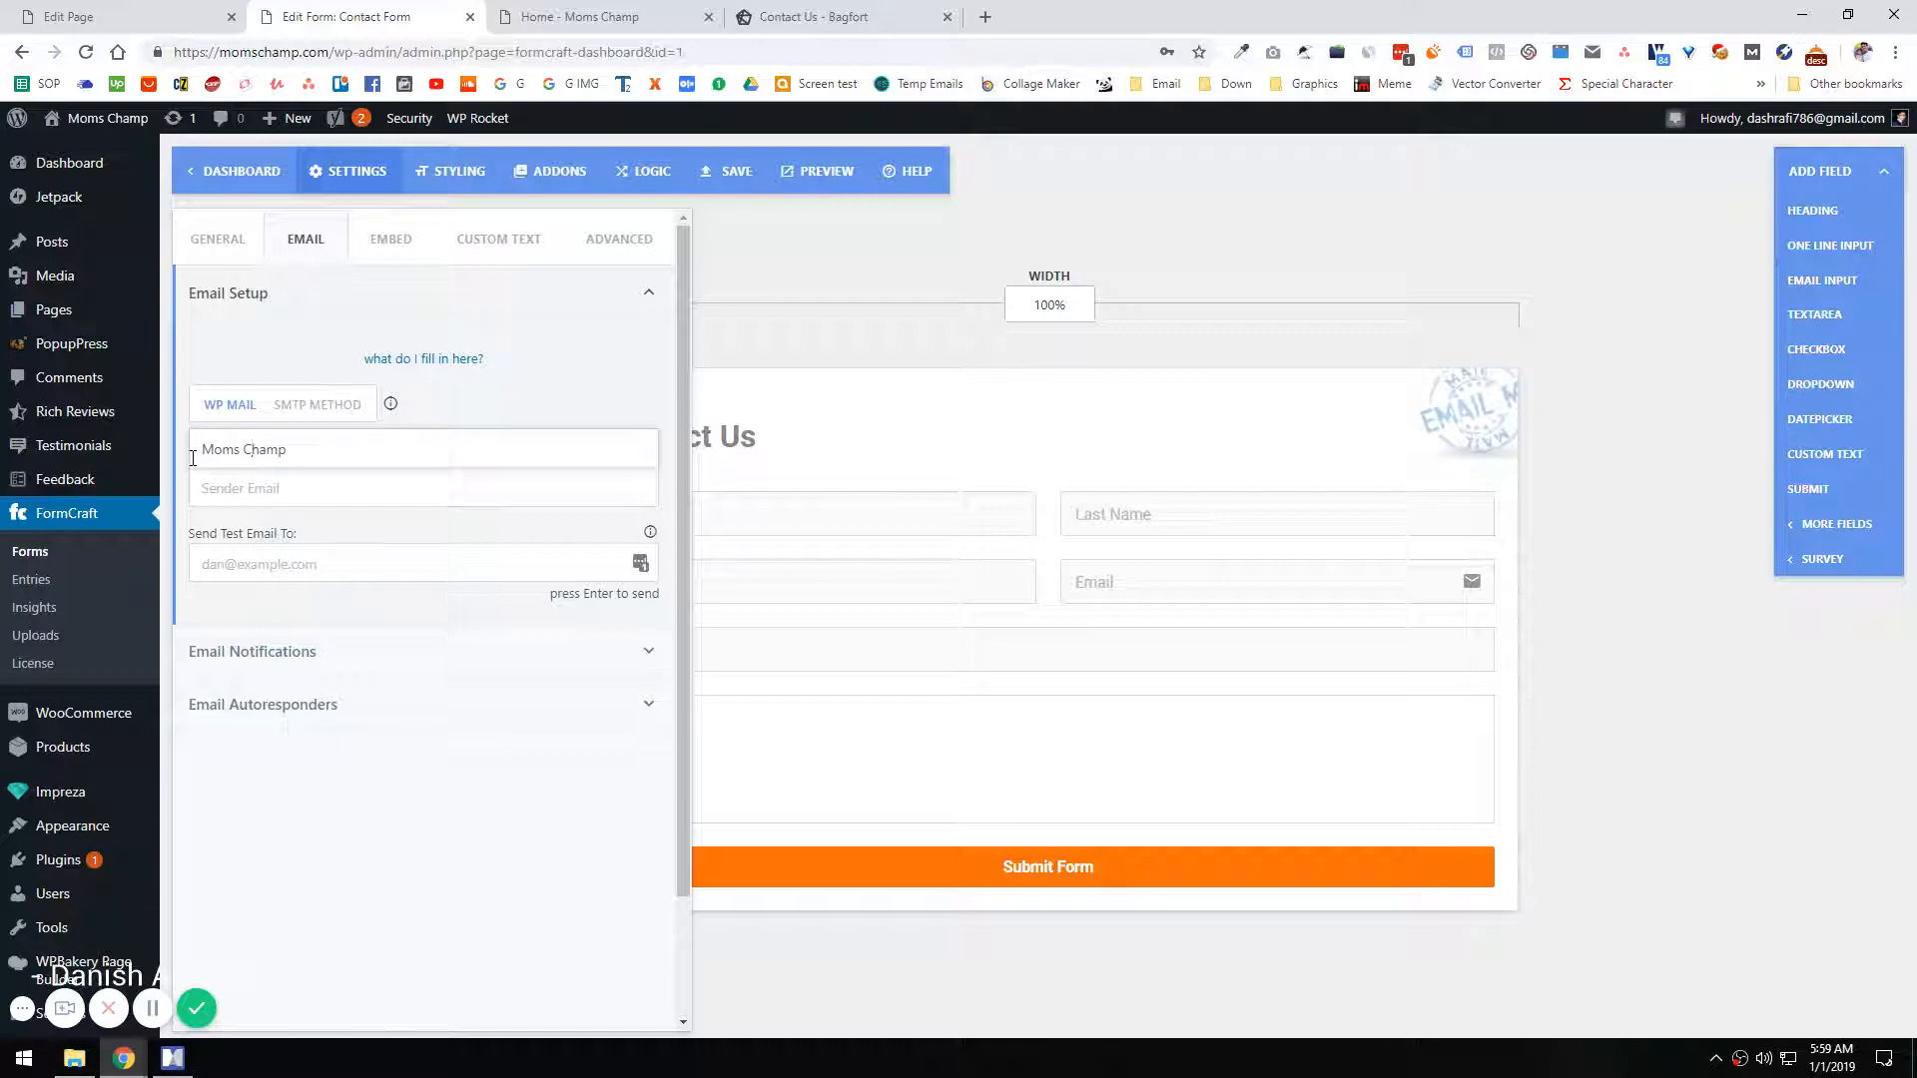
Step: Copy the domain from the Moms Champ home page and fill in the site's support e-mail as the sender email
click(544, 15)
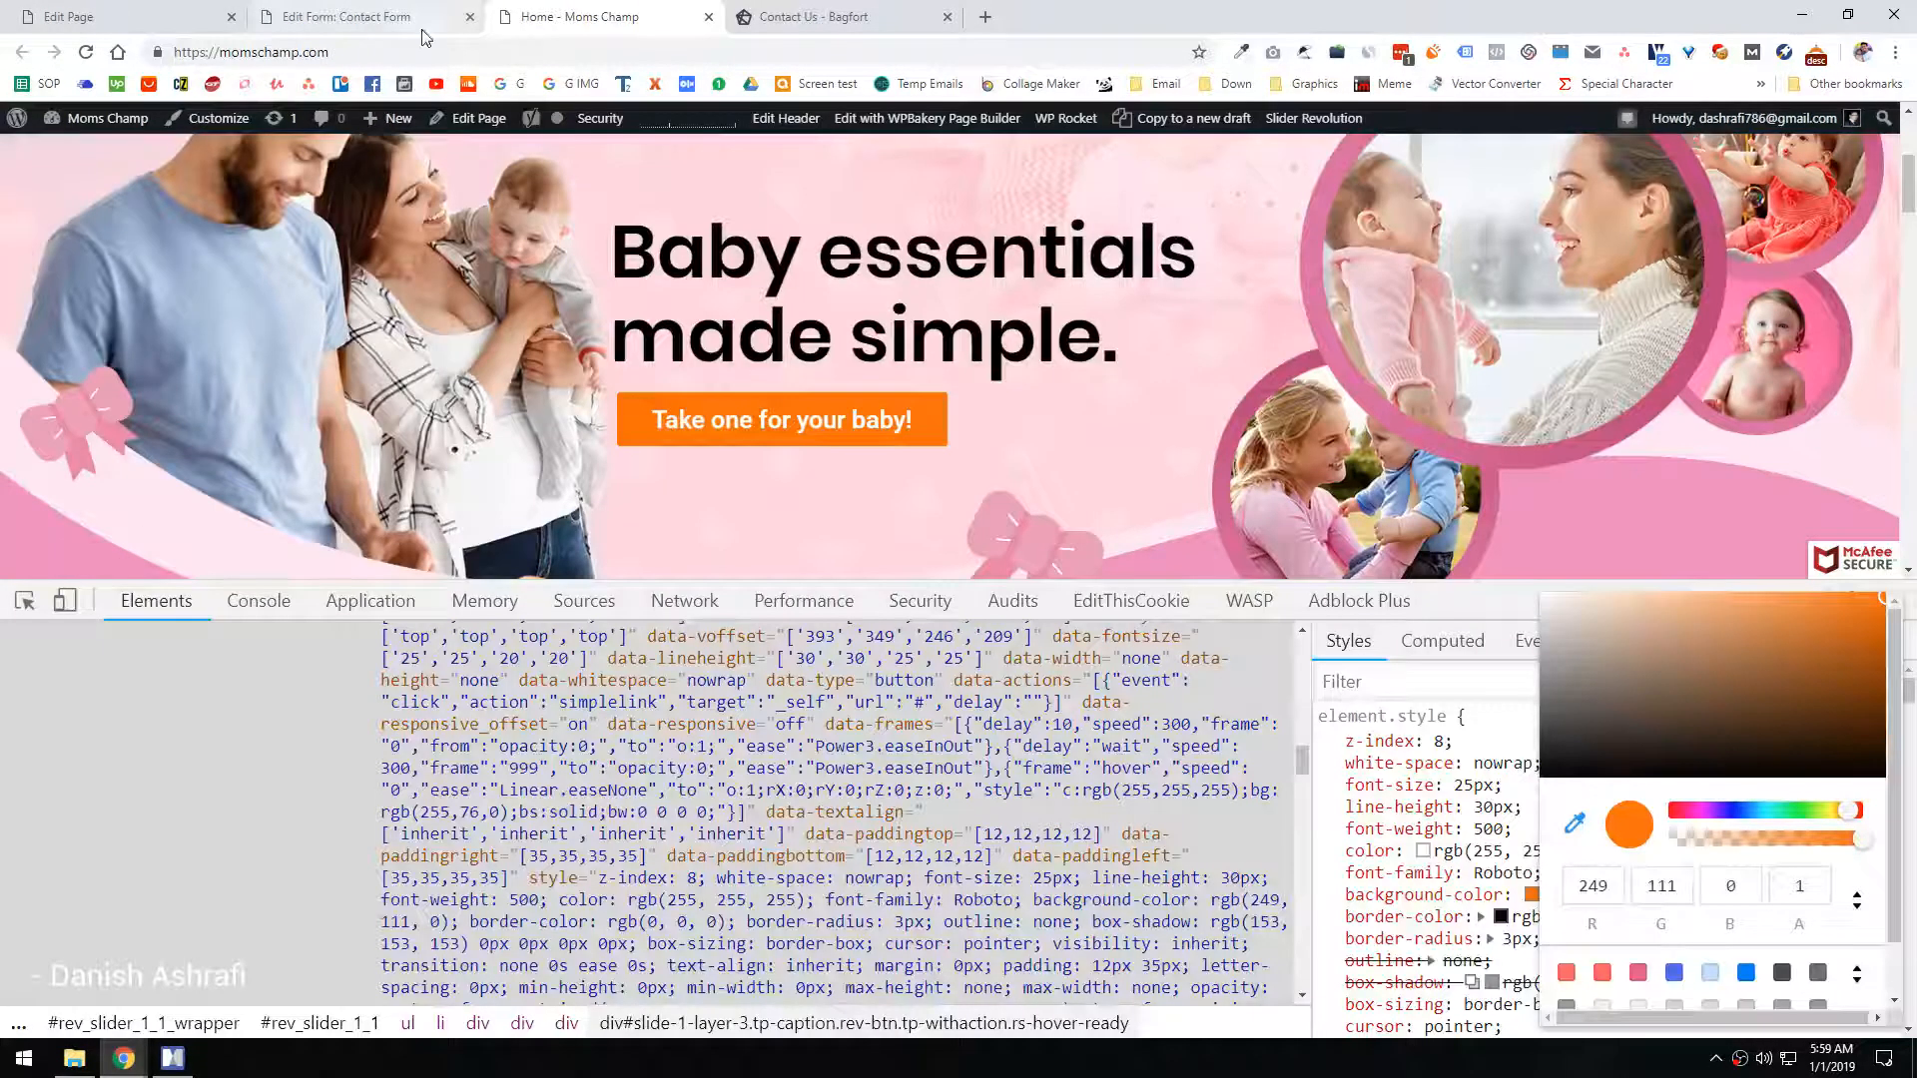
scroll(699, 465, down, 5)
scroll(1381, 527, down, 1)
click(1381, 527)
key(Escape)
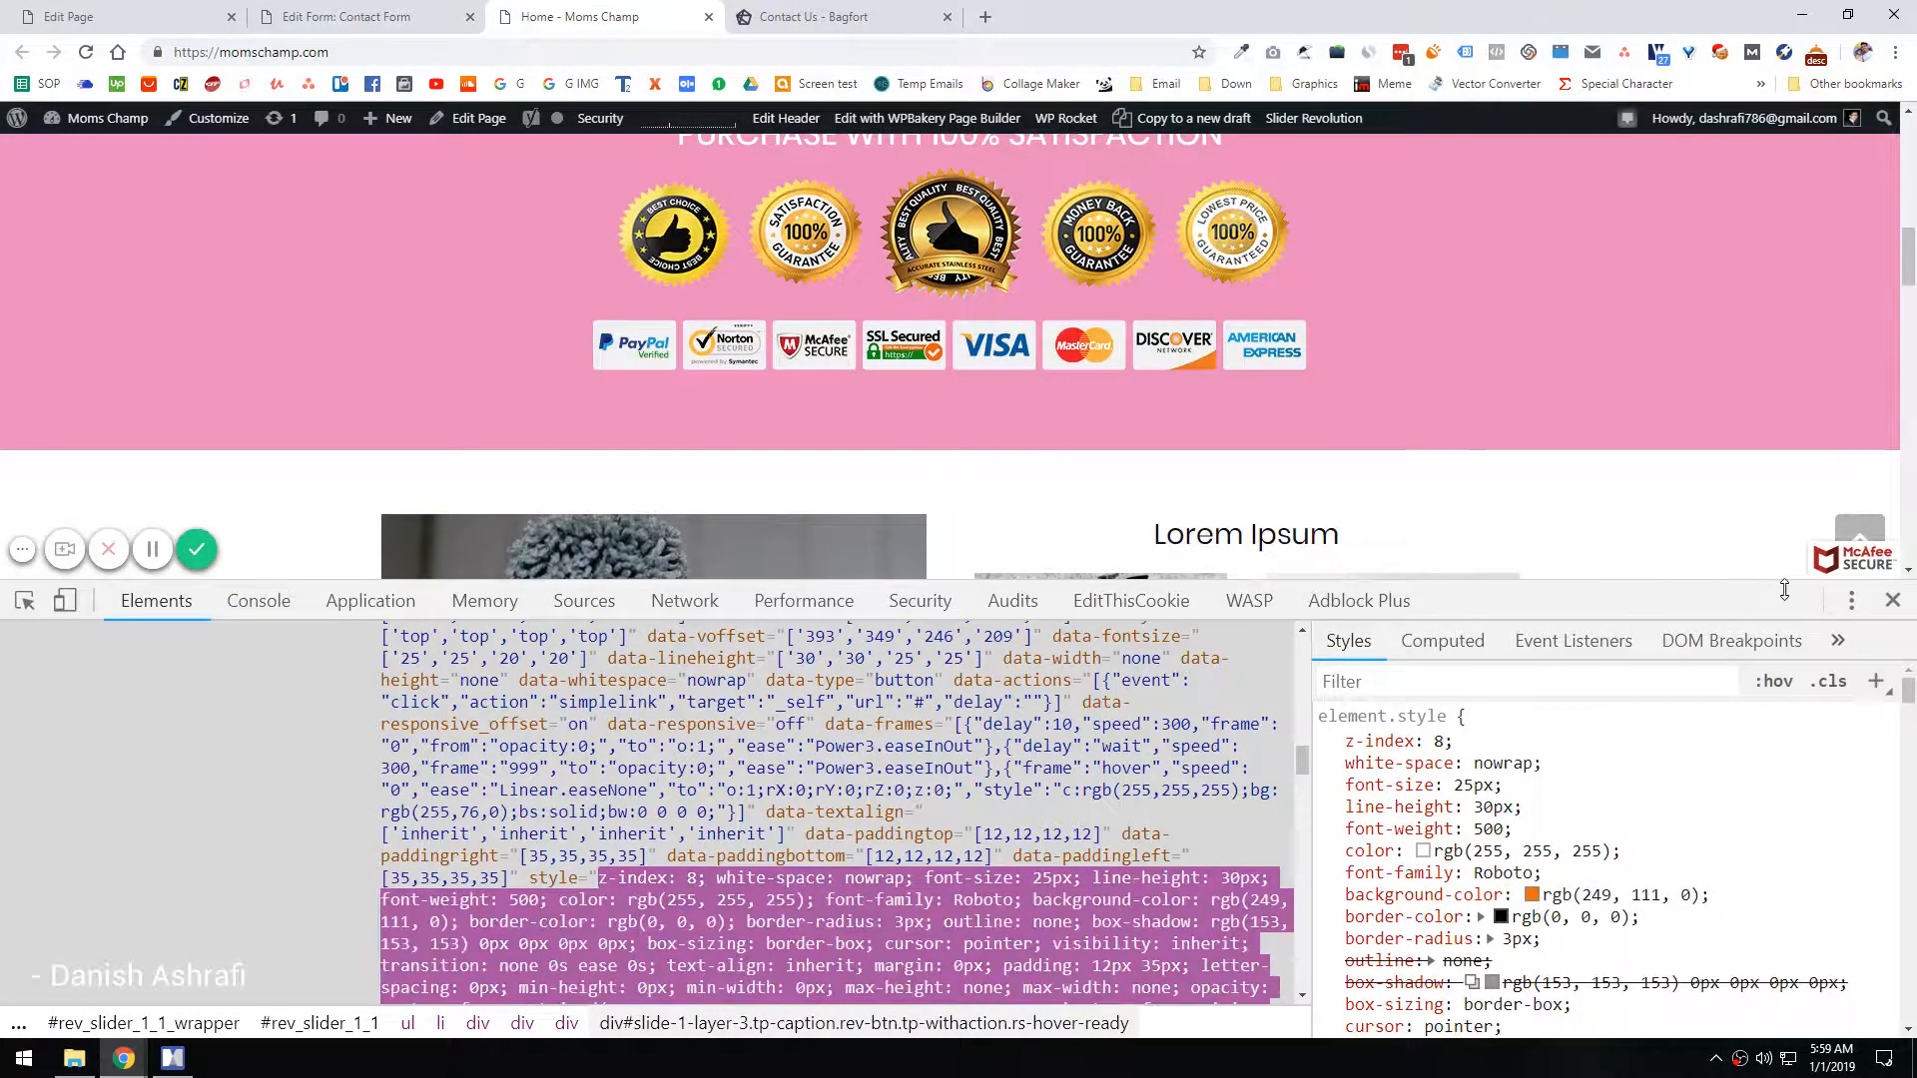
click(364, 52)
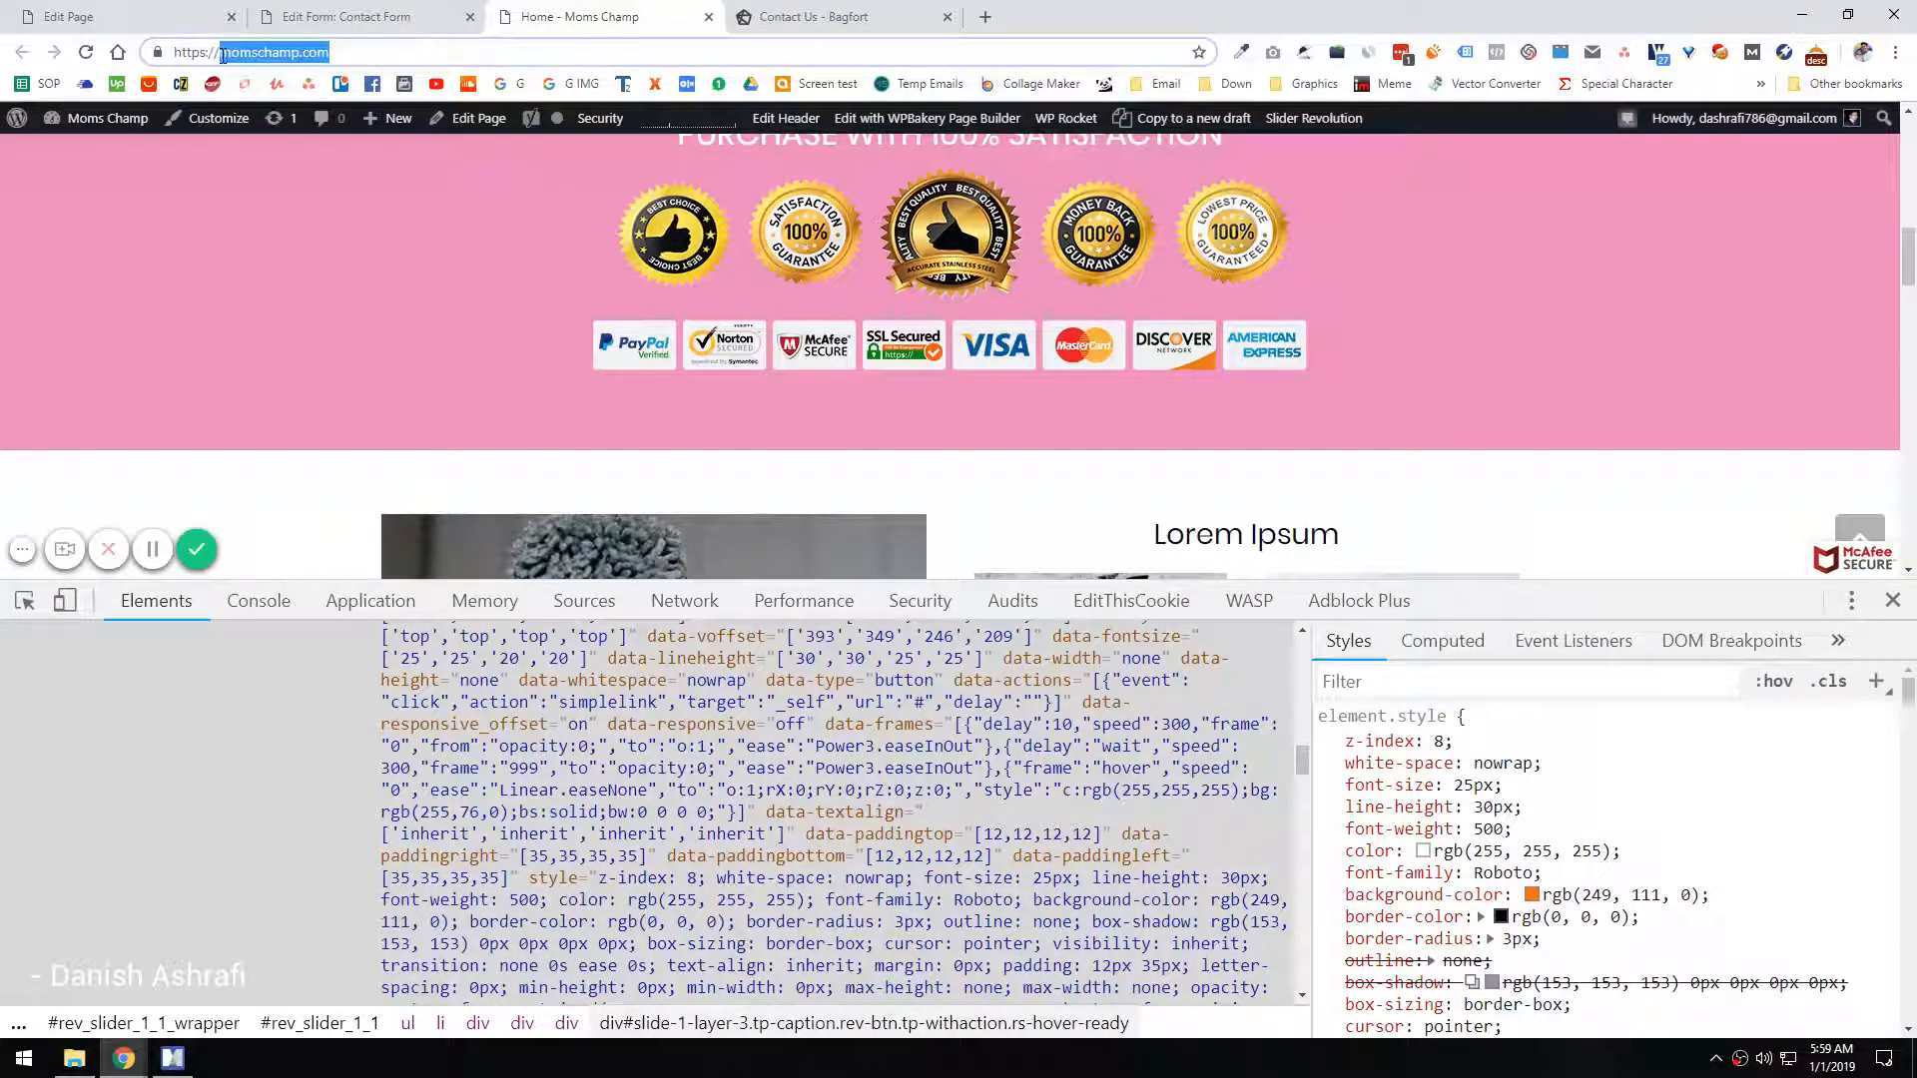
click(359, 15)
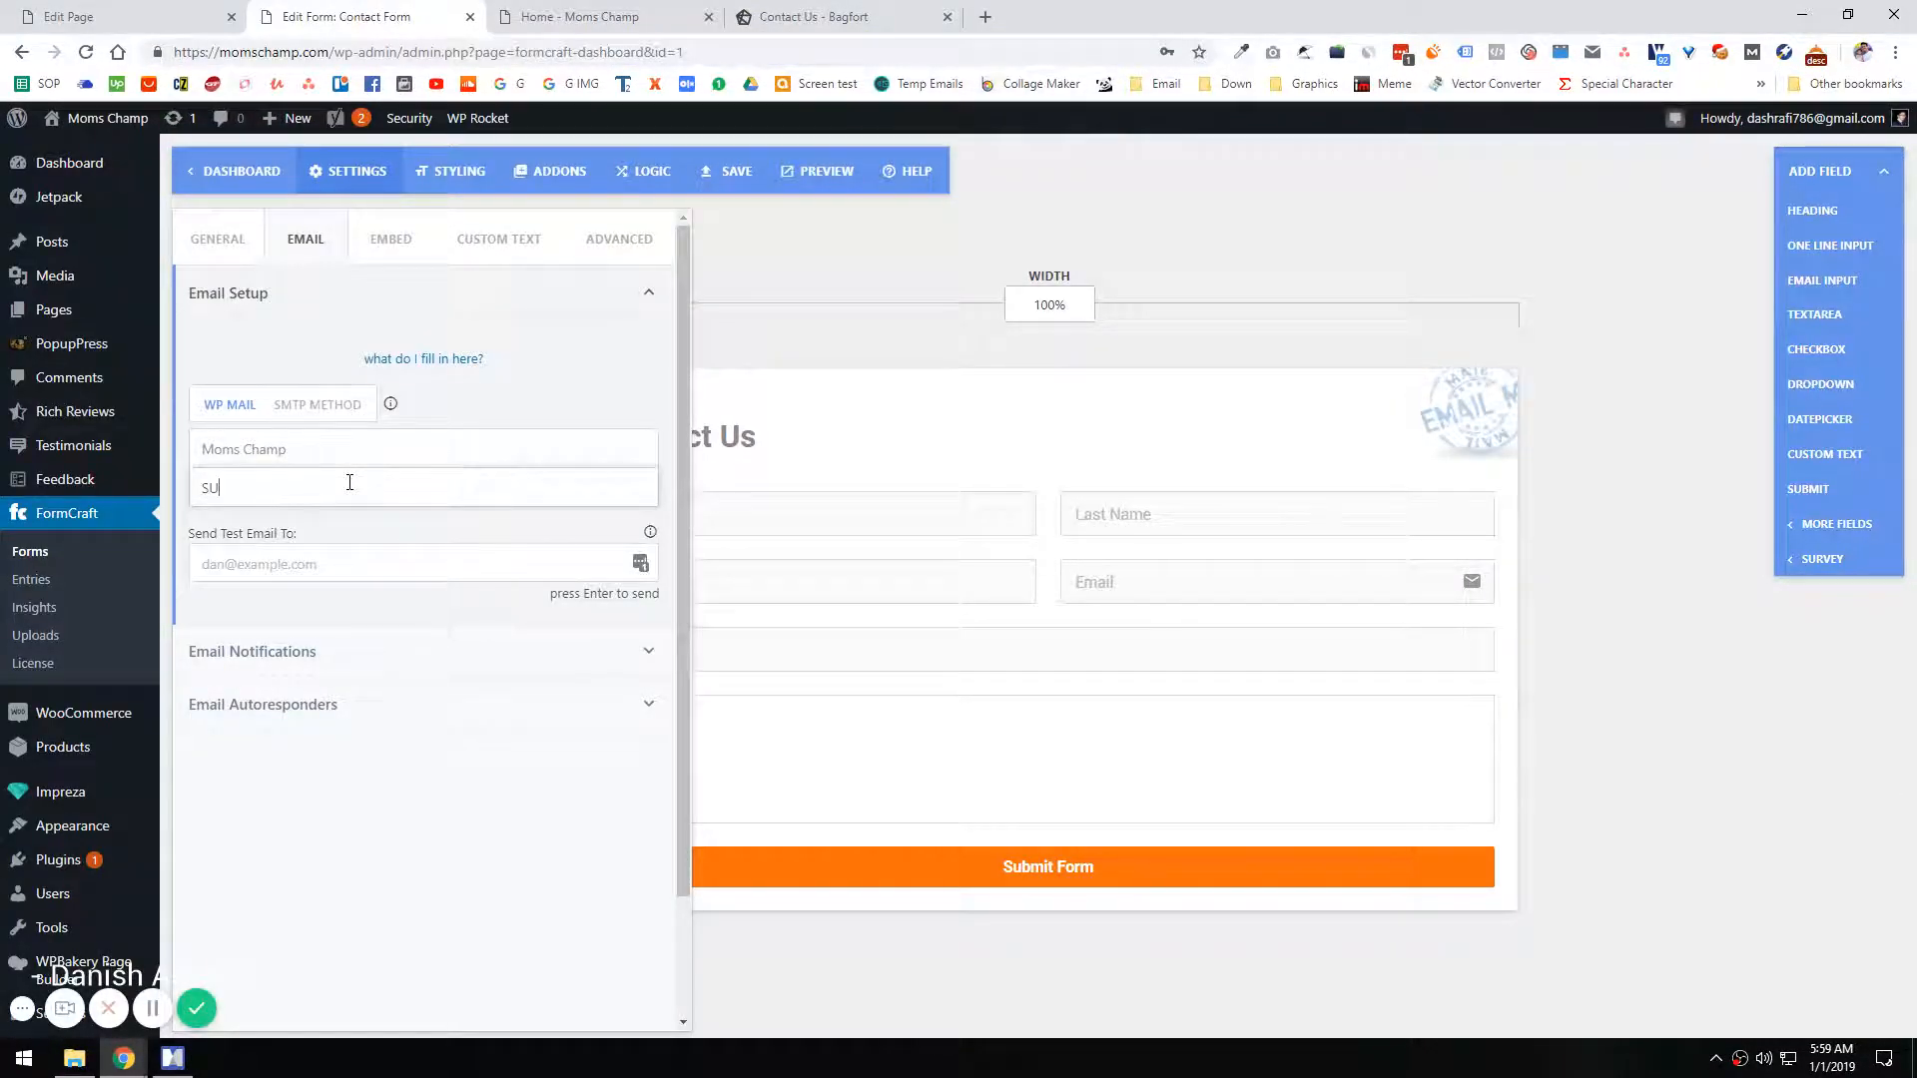
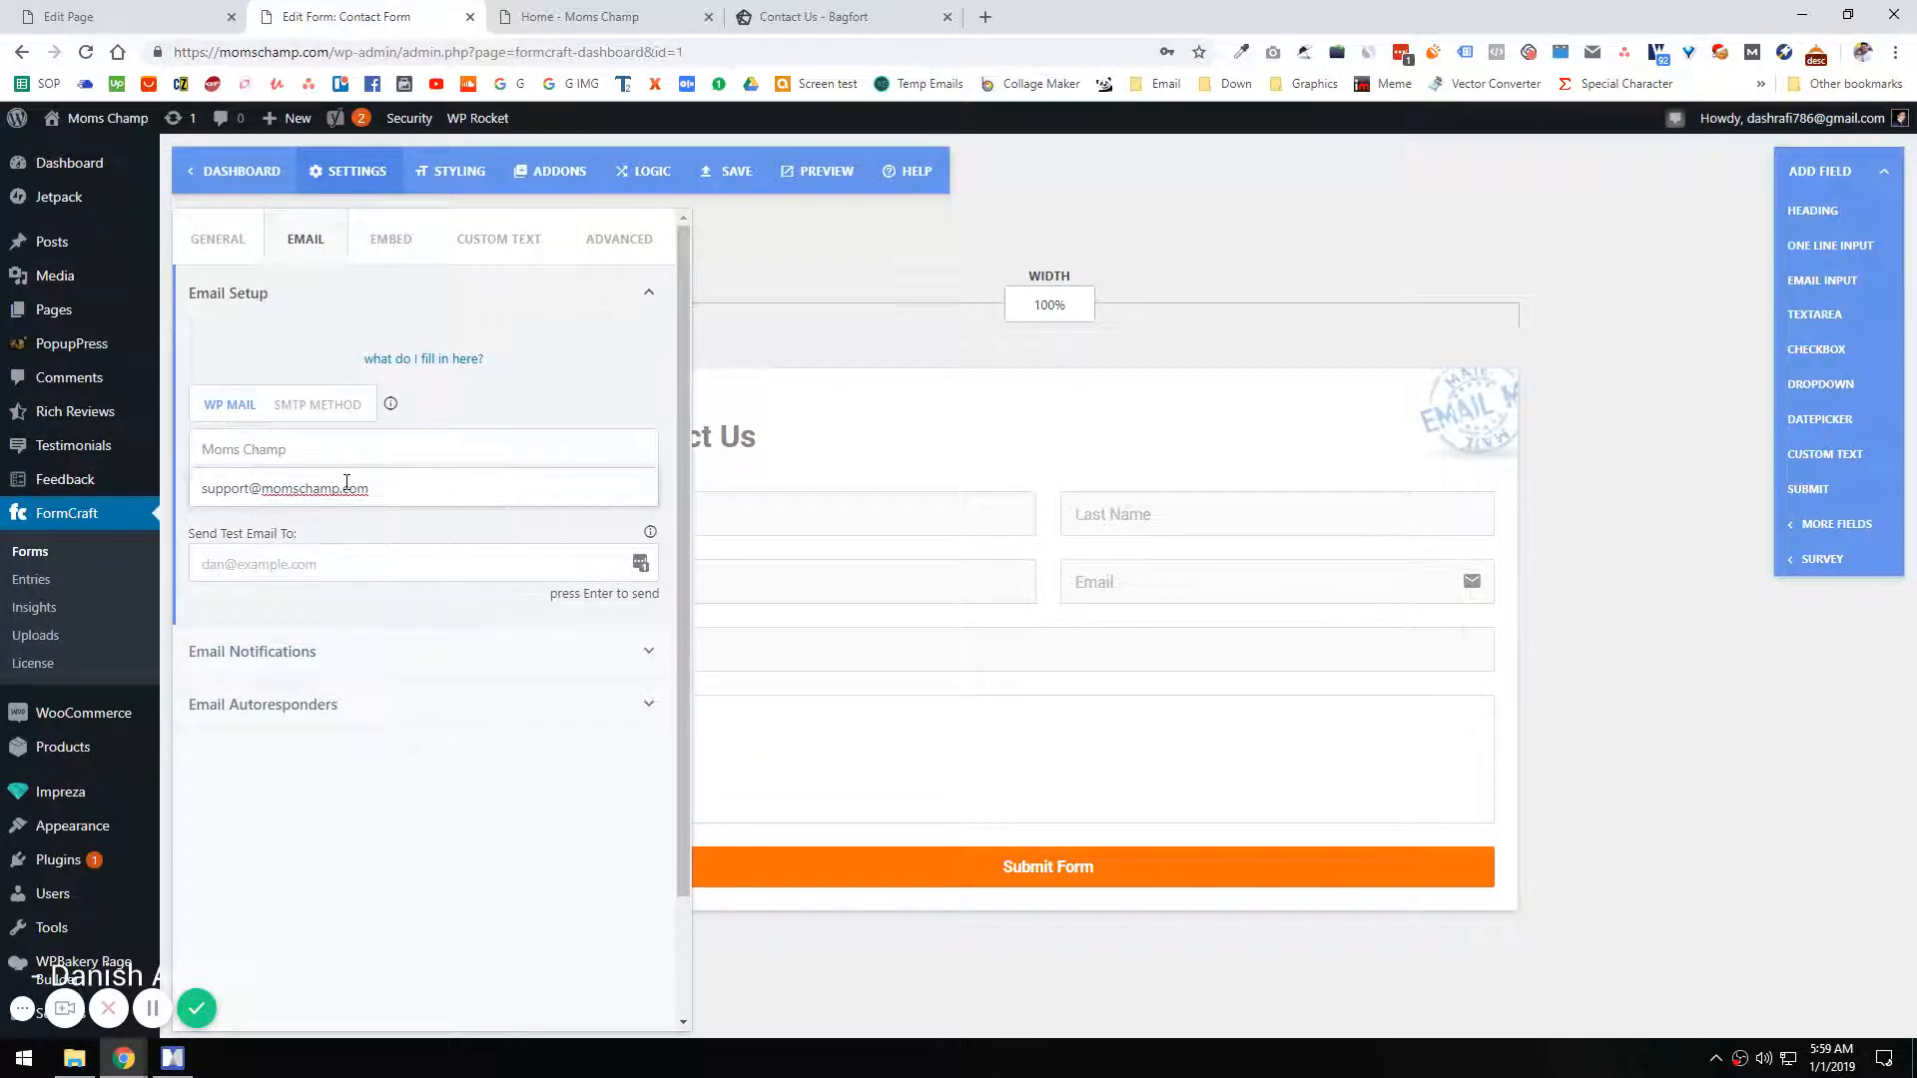
Step: Send a test email to the same support e-mail address
key(ctrl+a)
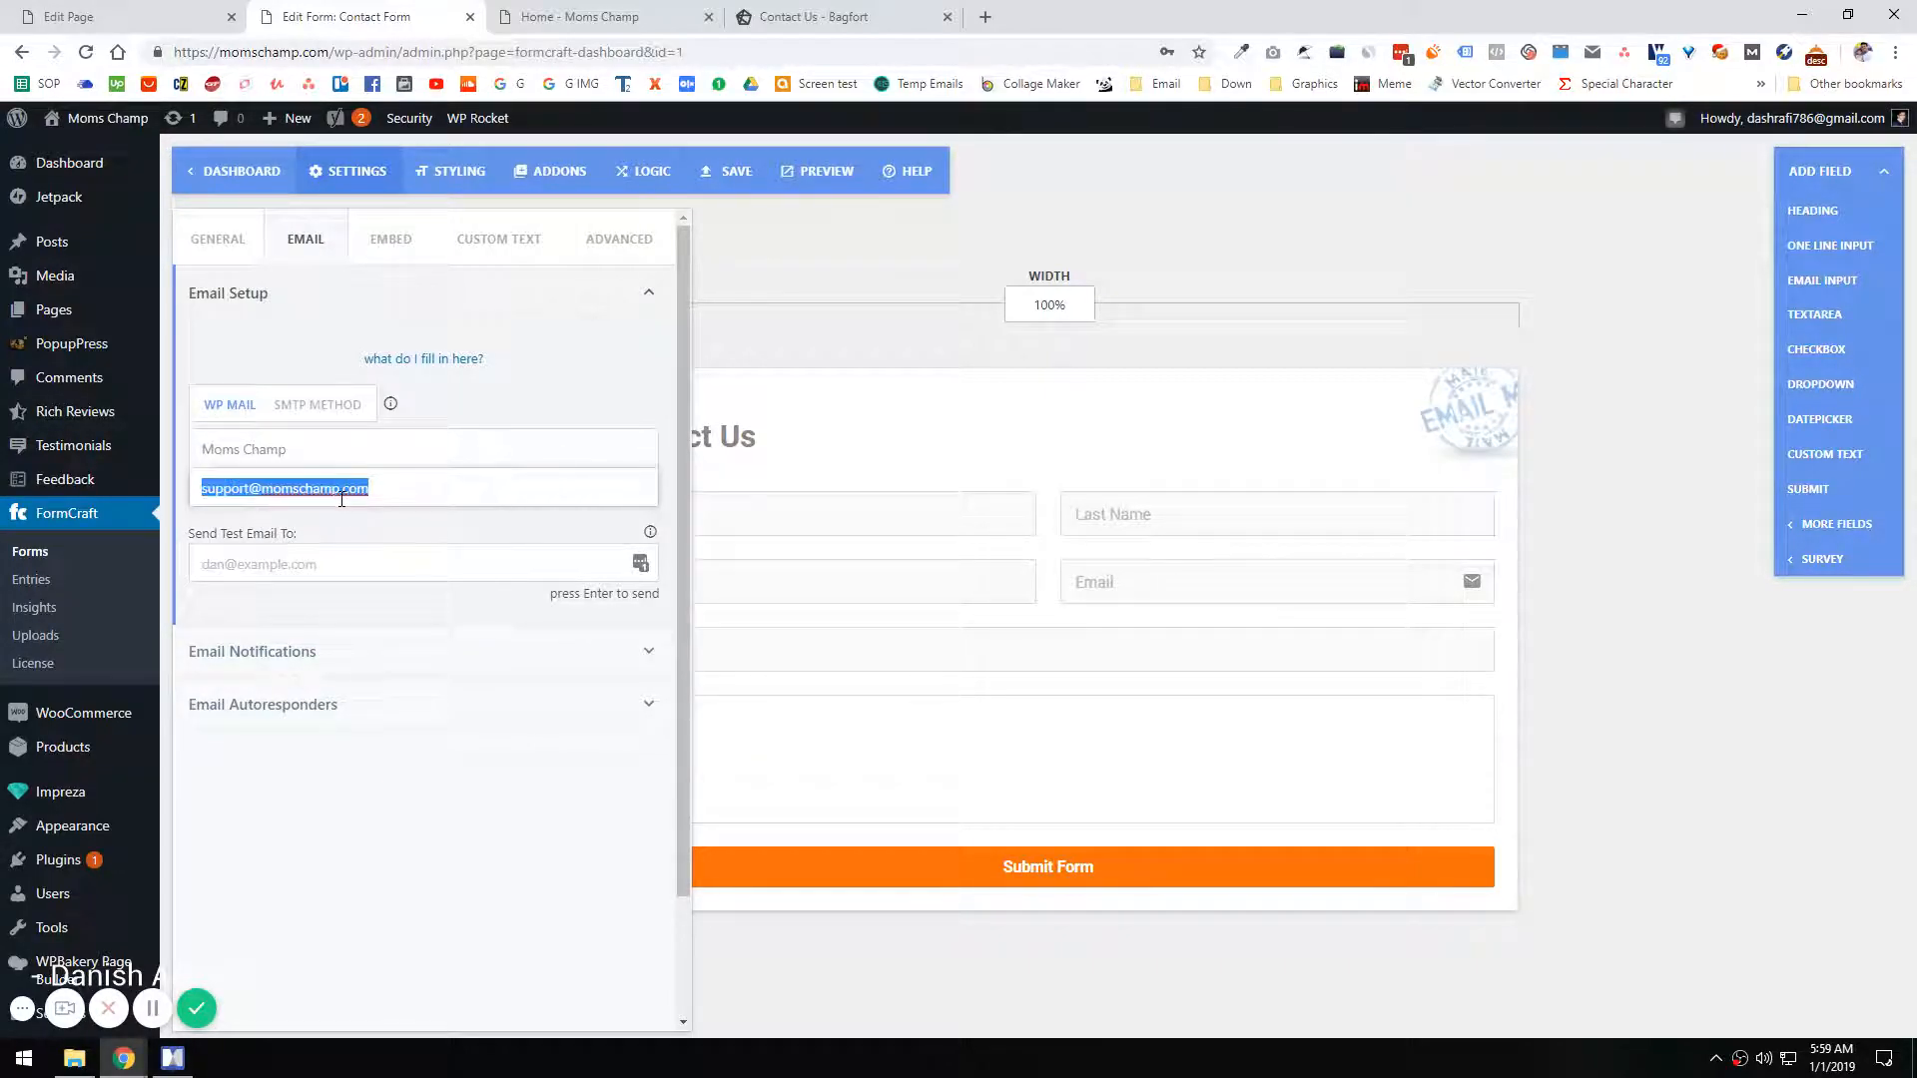
click(328, 561)
key(ctrl+v)
key(Return)
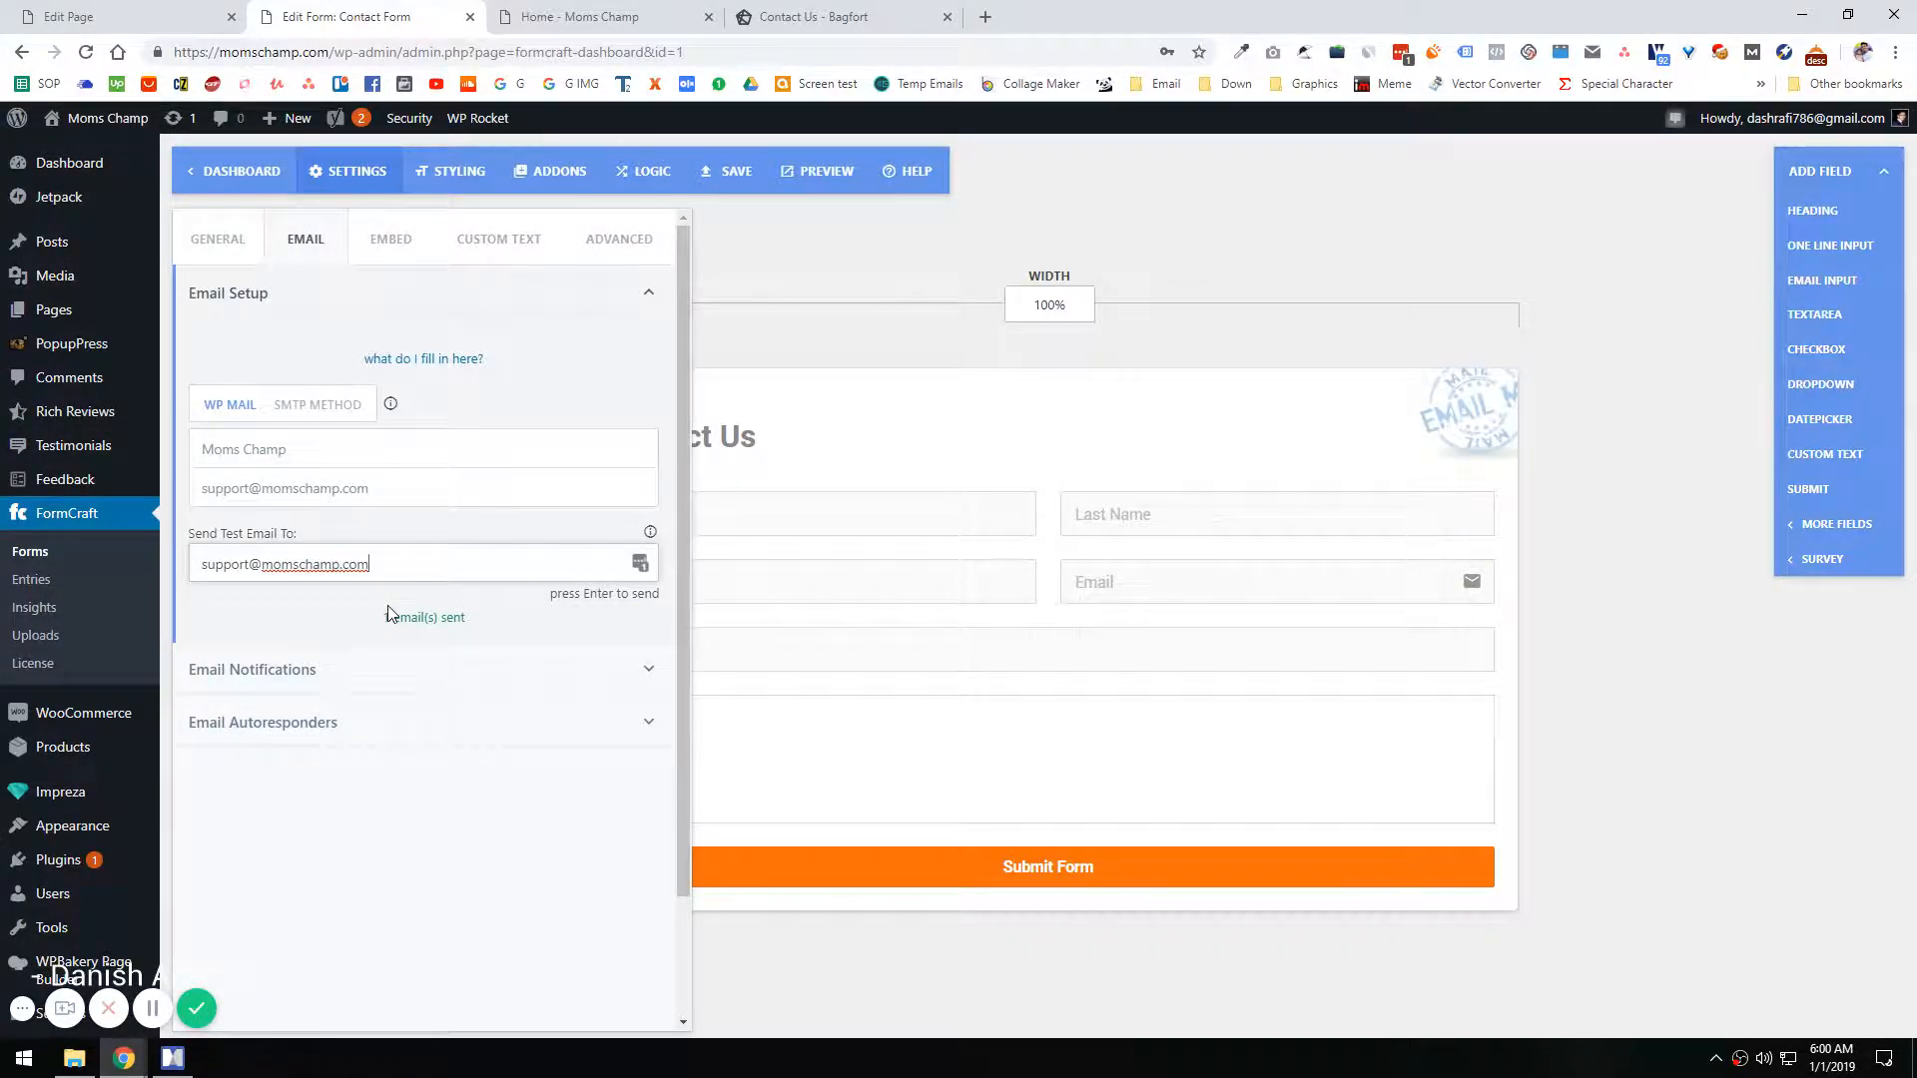
Step: Fill in the support e-mail as the recipient of the form's email notifications
click(446, 670)
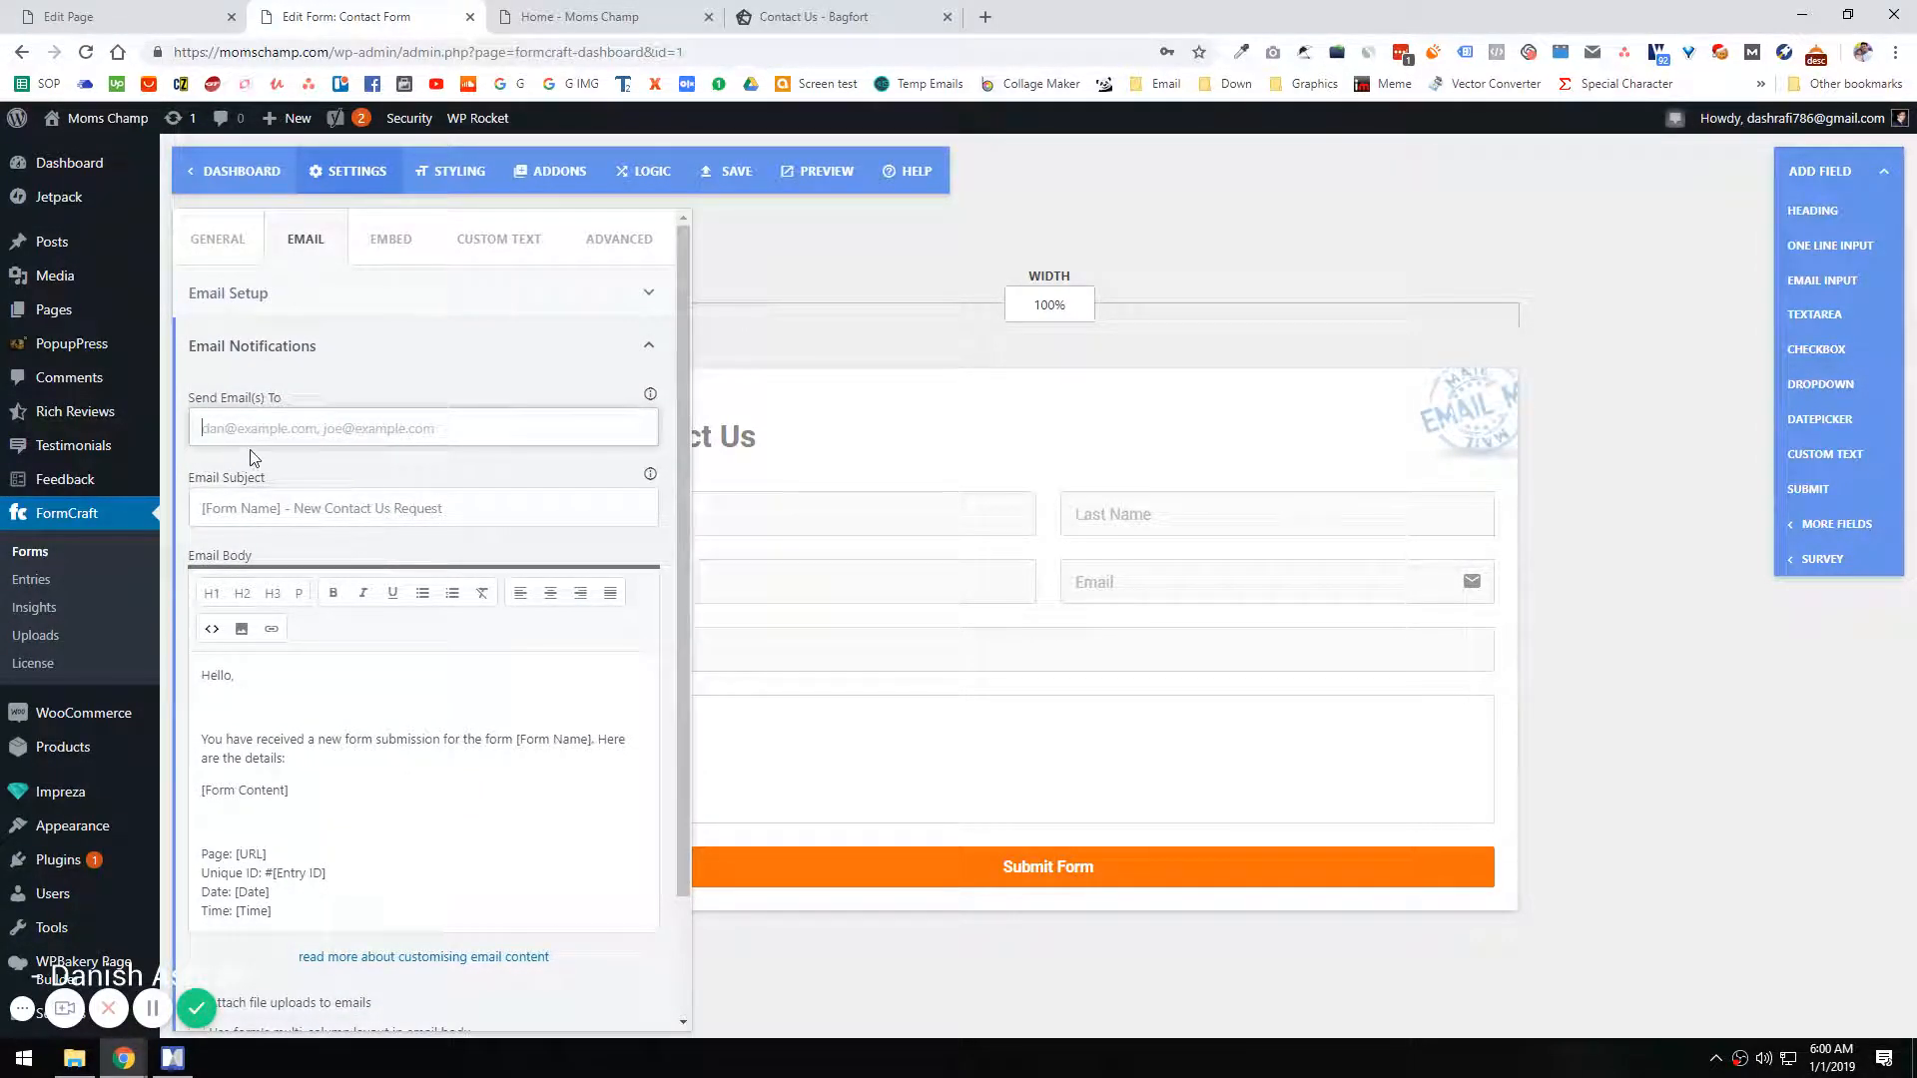
key(ctrl+v)
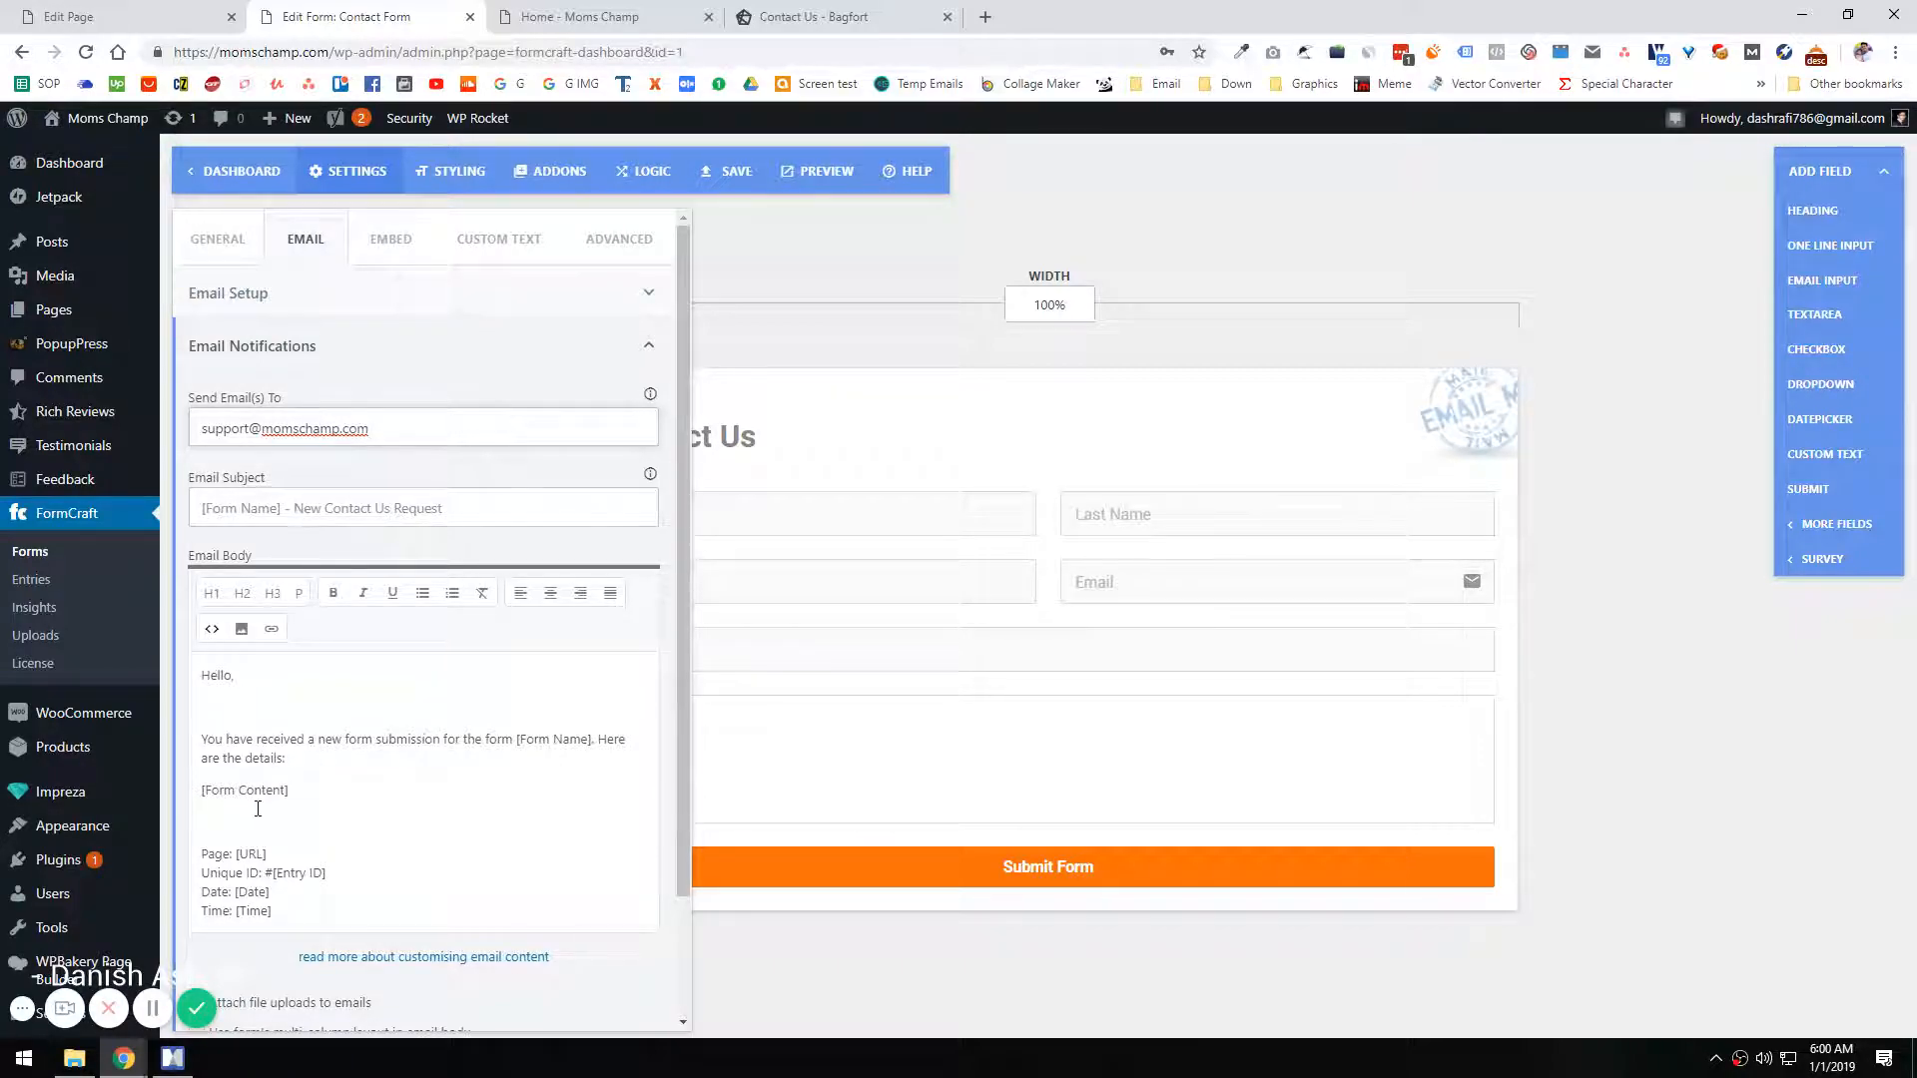
scroll(258, 804, down, 3)
Step: Trim the autoresponder's email content so that it ends with "Regards,"
click(410, 928)
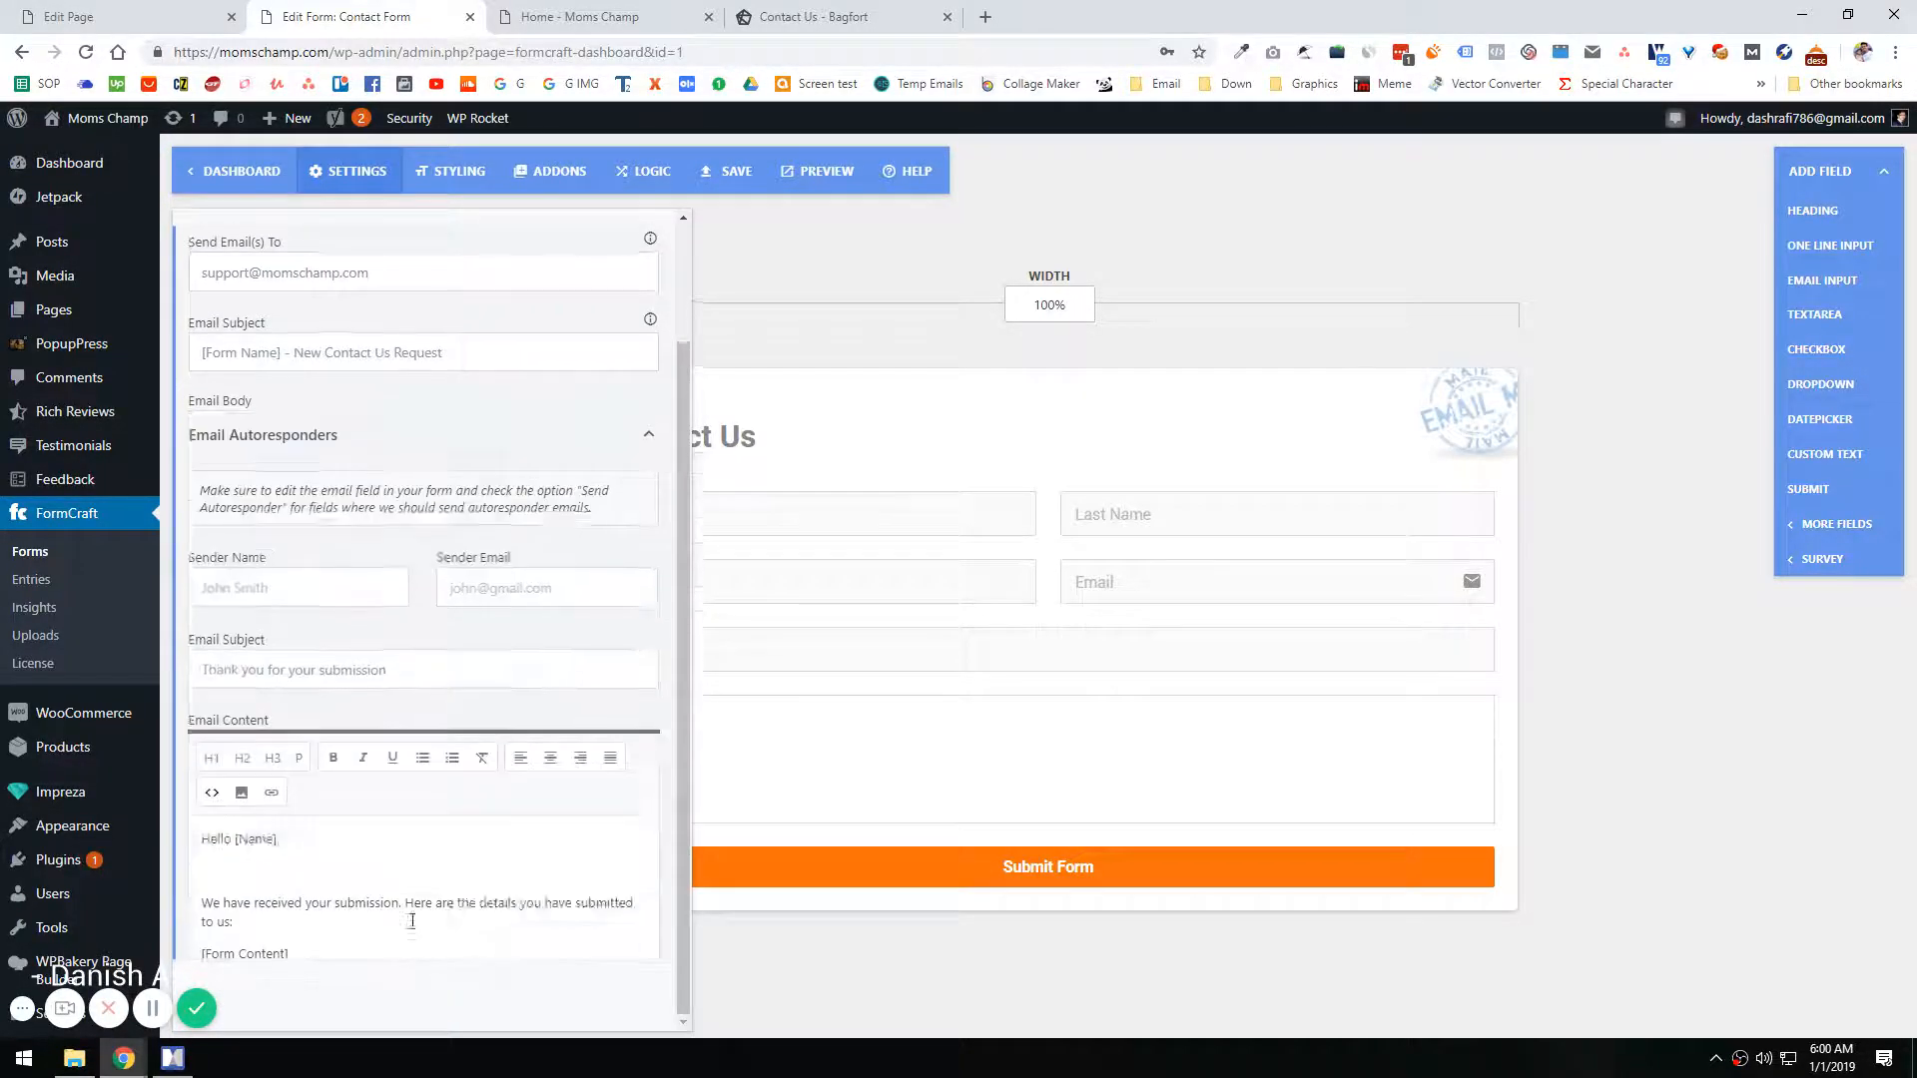
double_click(223, 873)
key(BackSpace)
key(BackSpace)
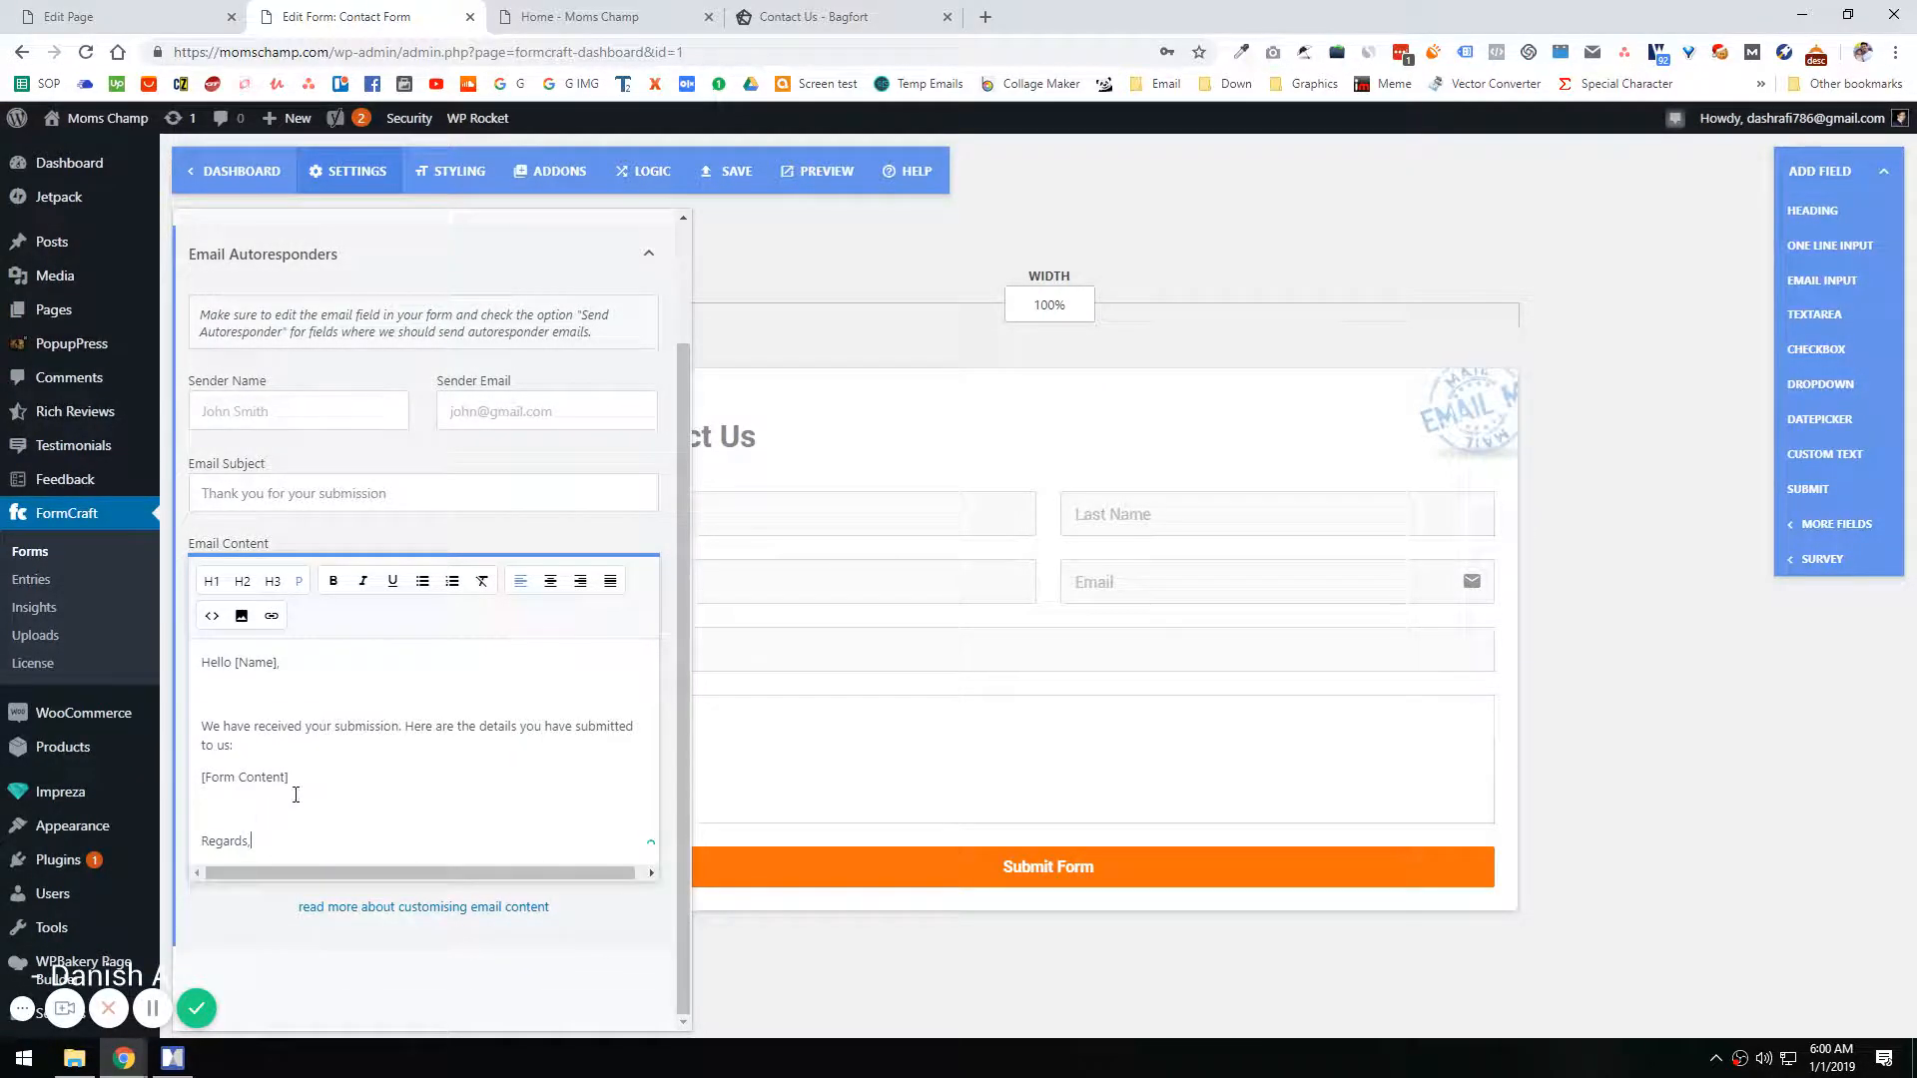
Step: Set the autoresponder's sender name to "Moms Champ"
click(265, 410)
double_click(250, 52)
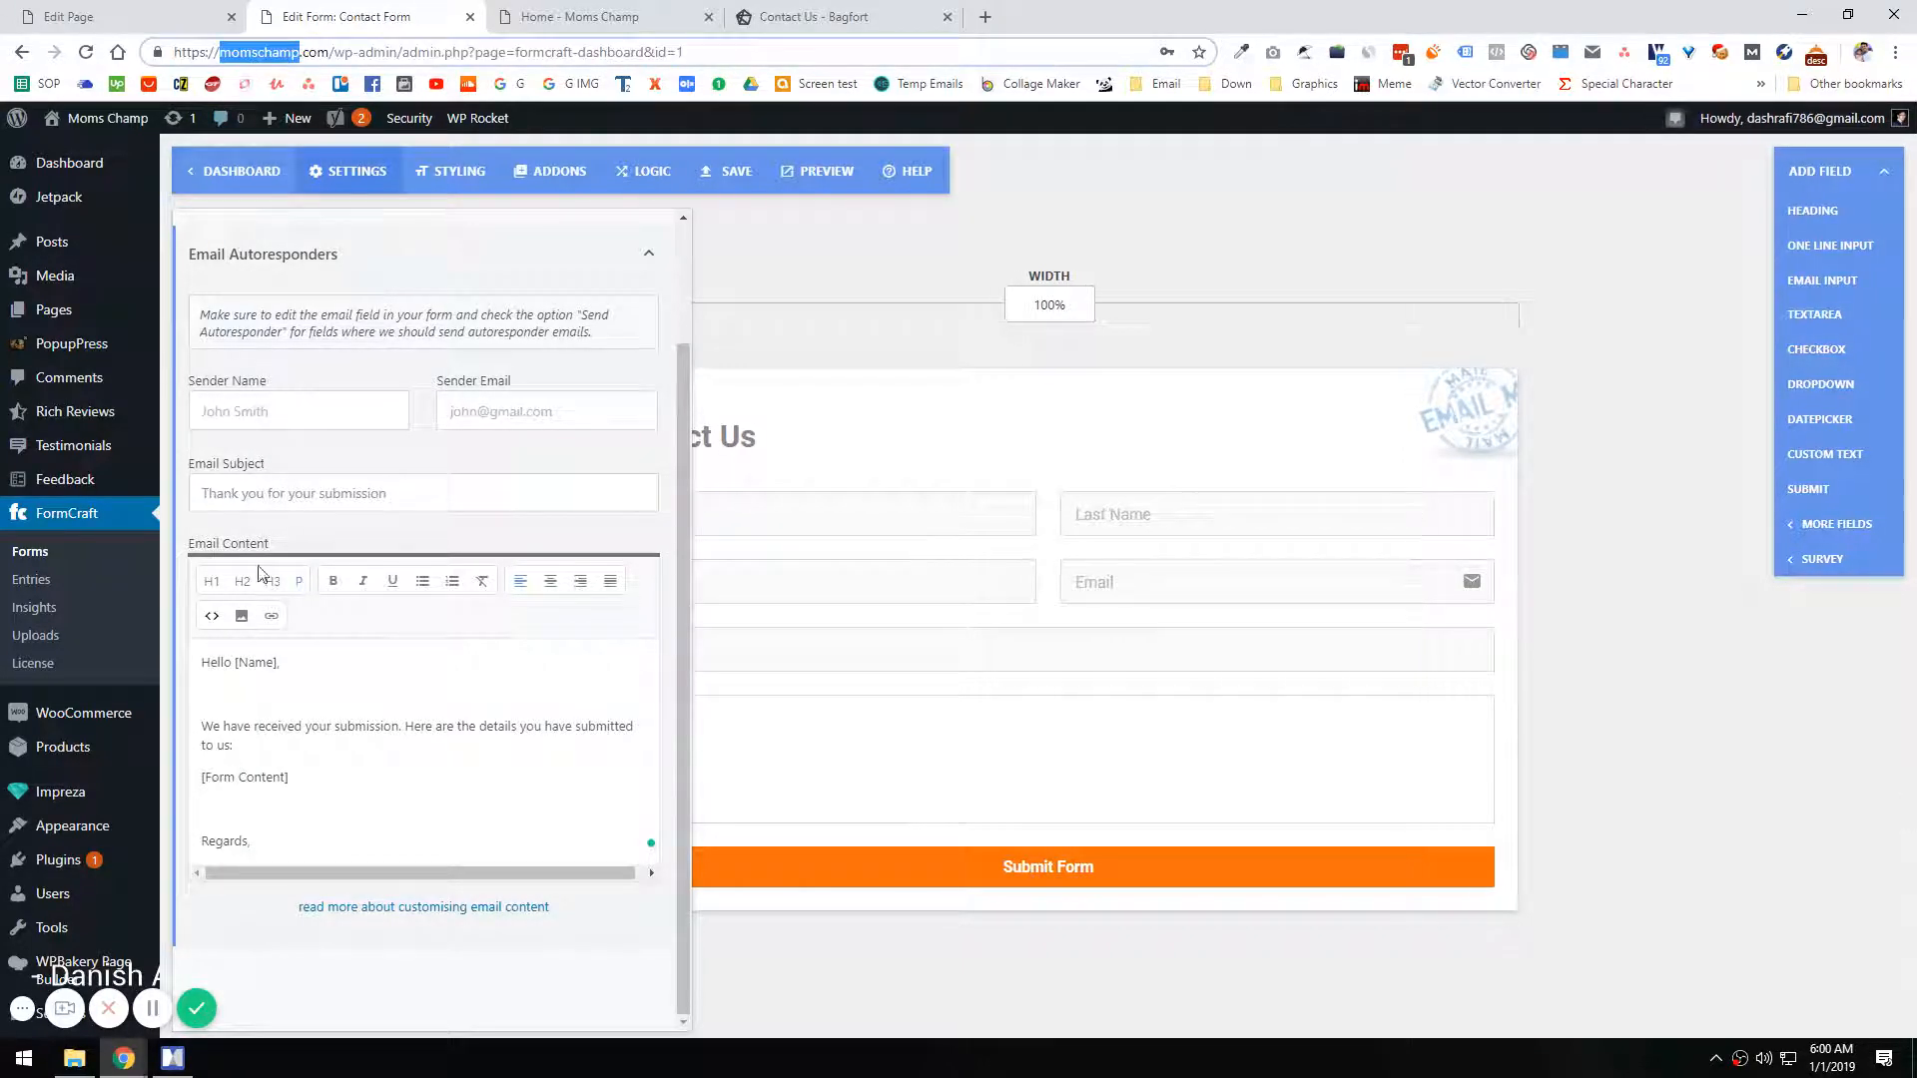
click(261, 414)
key(ctrl+v)
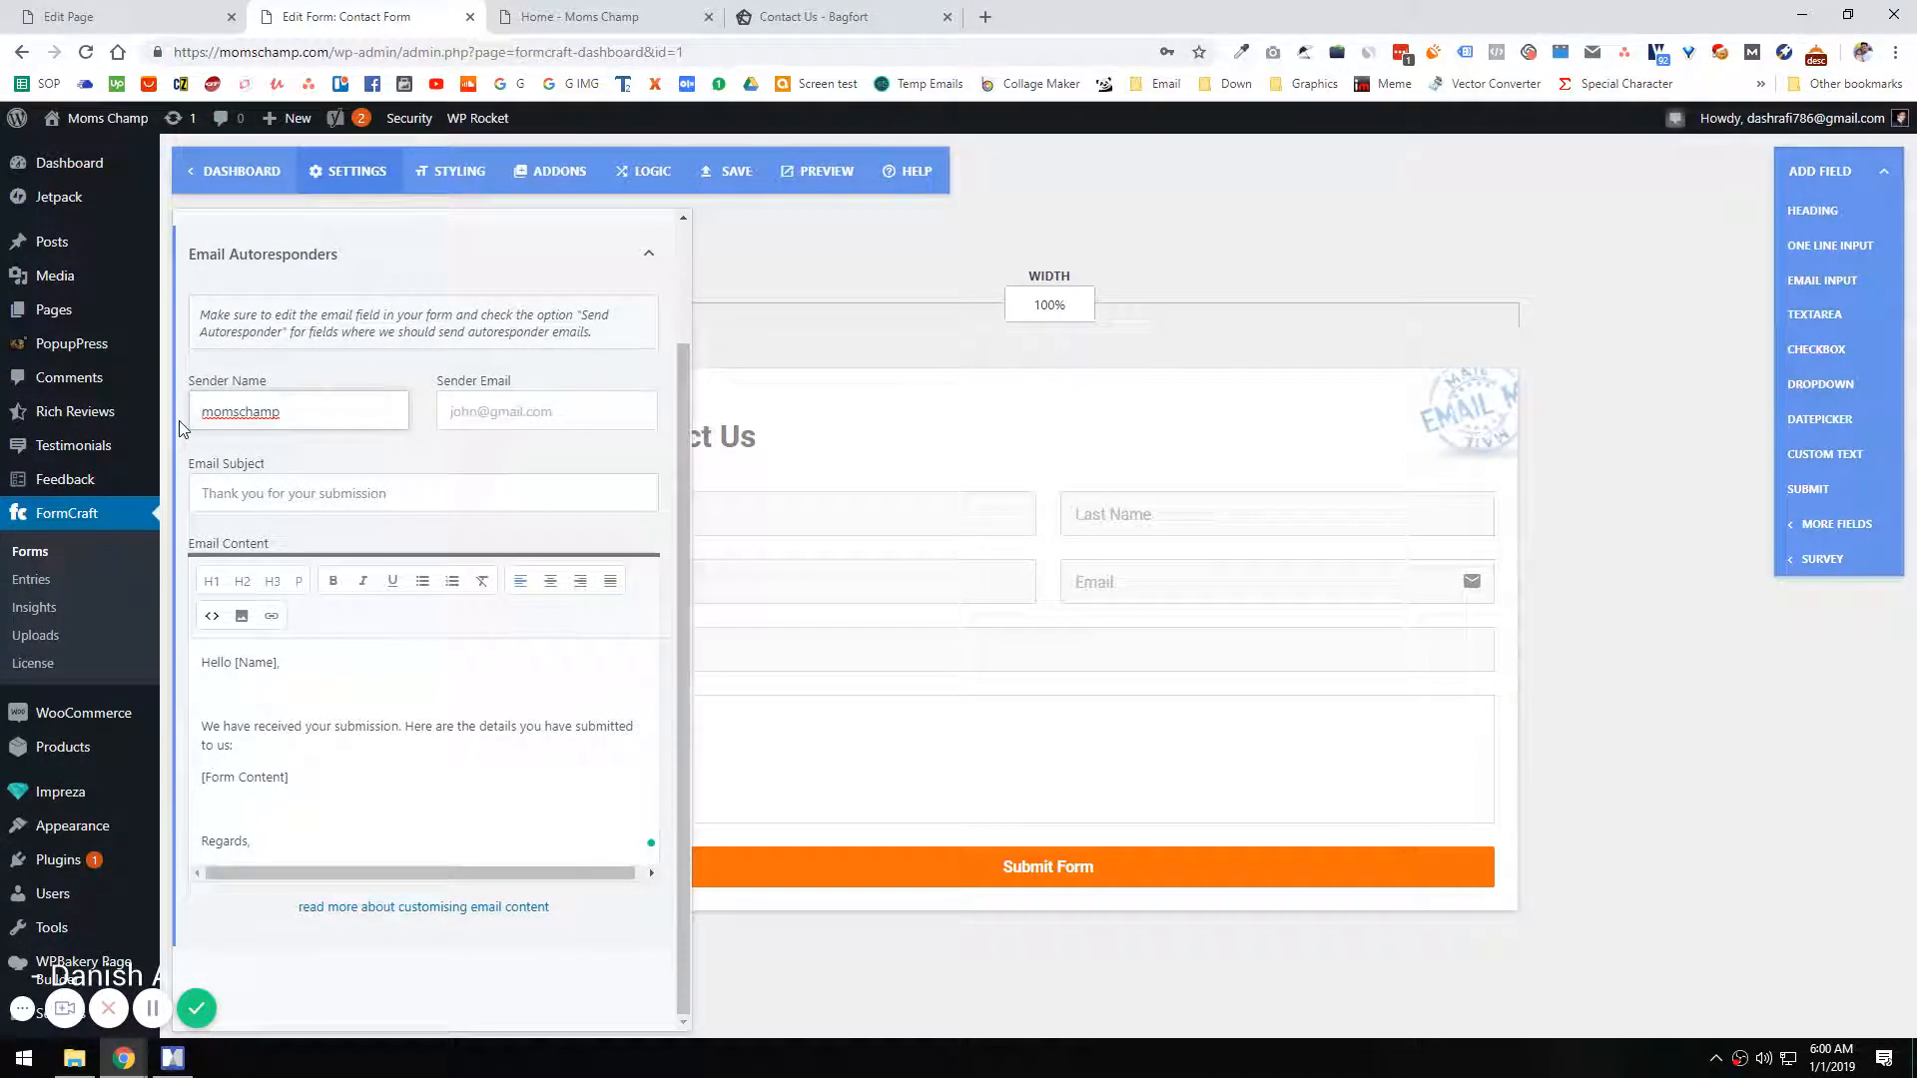
key(BackSpace)
text(M)
Step: Fill in the site's support e-mail as the autoresponder's sender email
click(547, 412)
key(ctrl+v)
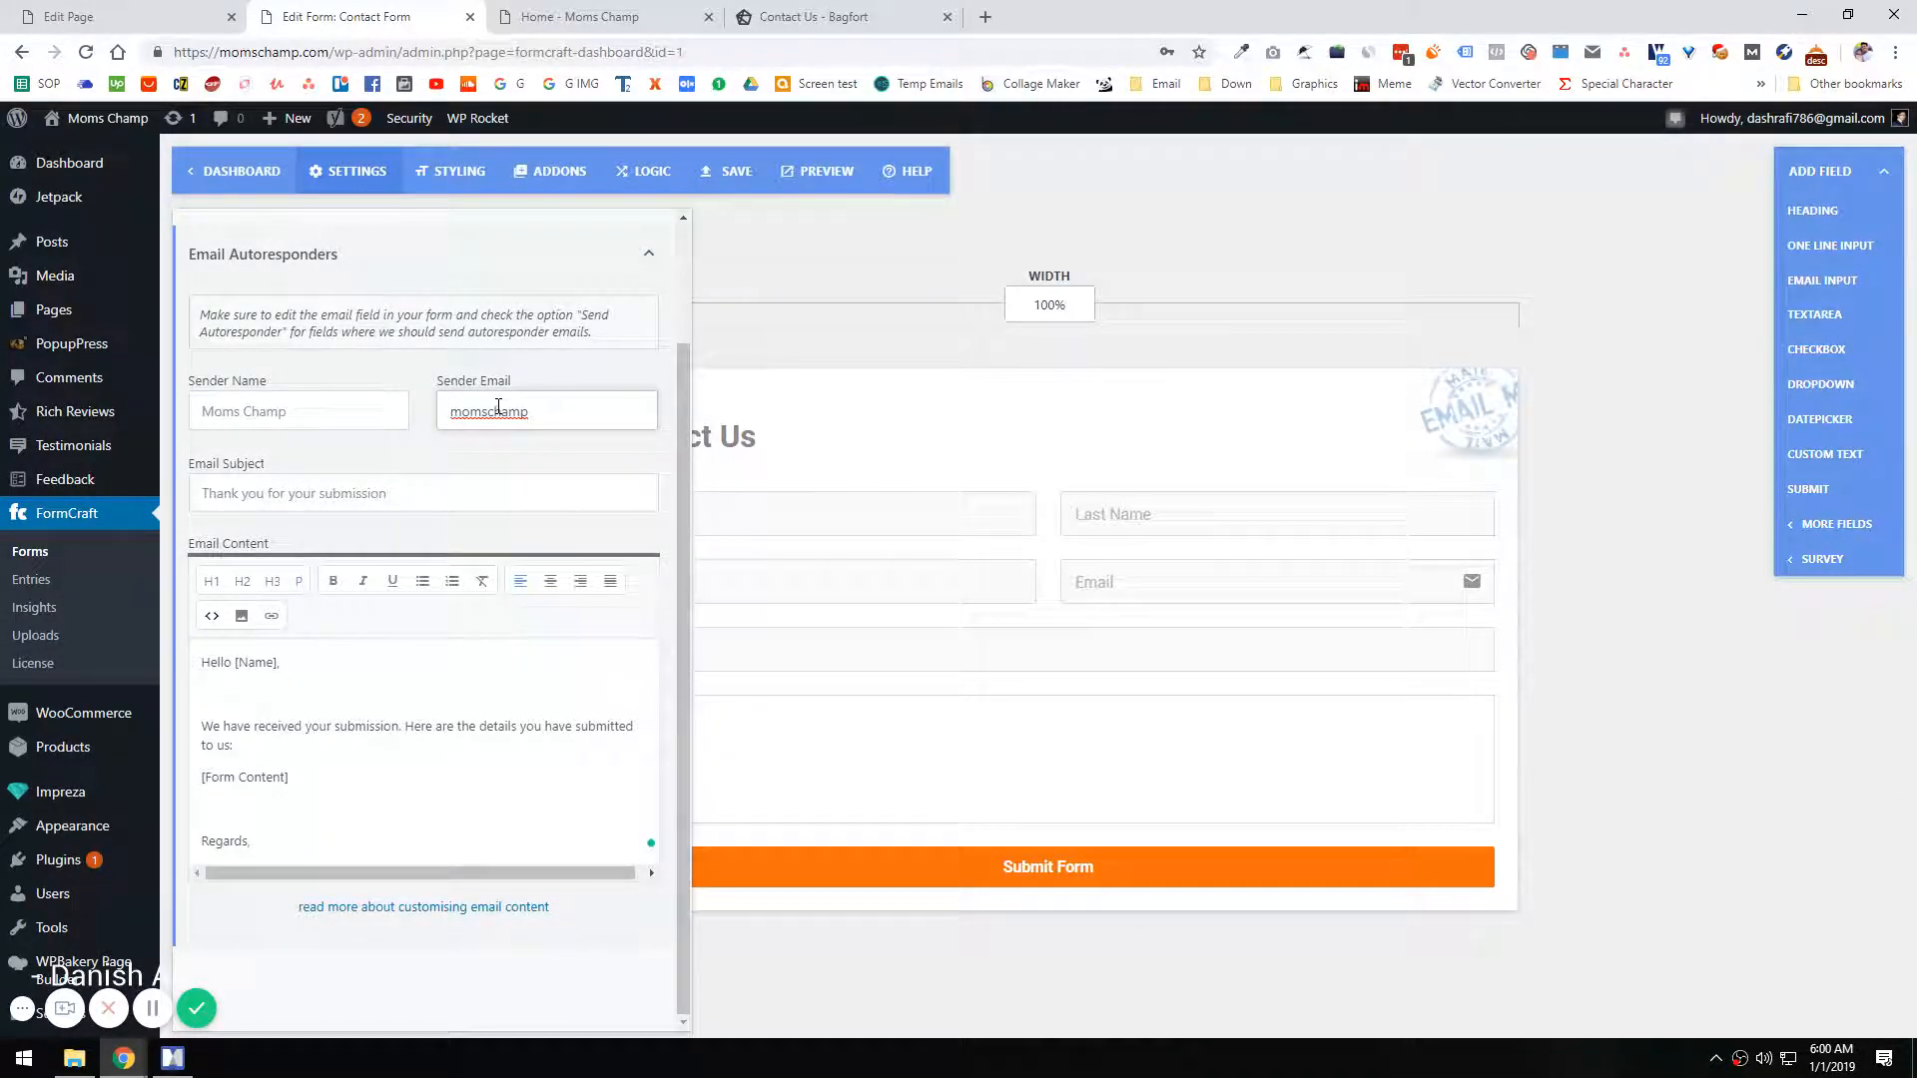
key(Home)
text(SUP)
key(BackSpace)
key(BackSpace)
key(BackSpace)
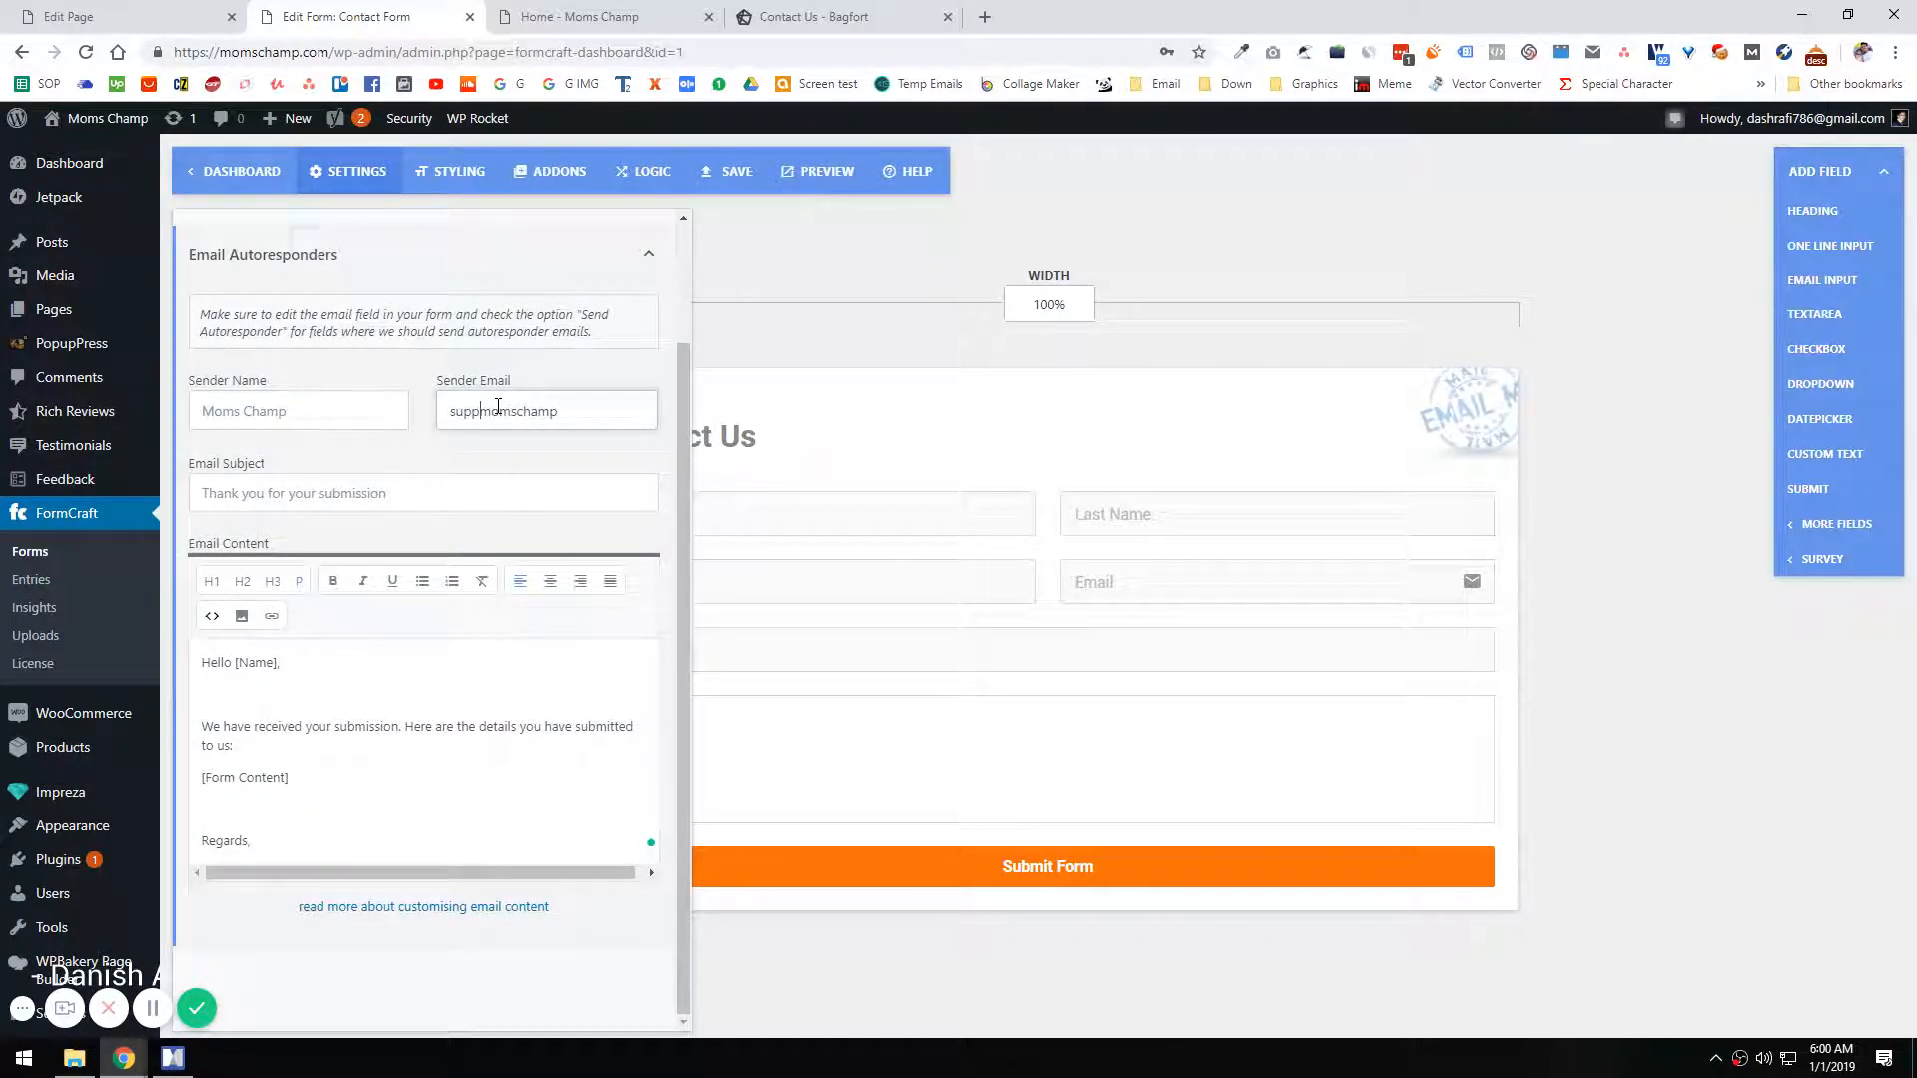
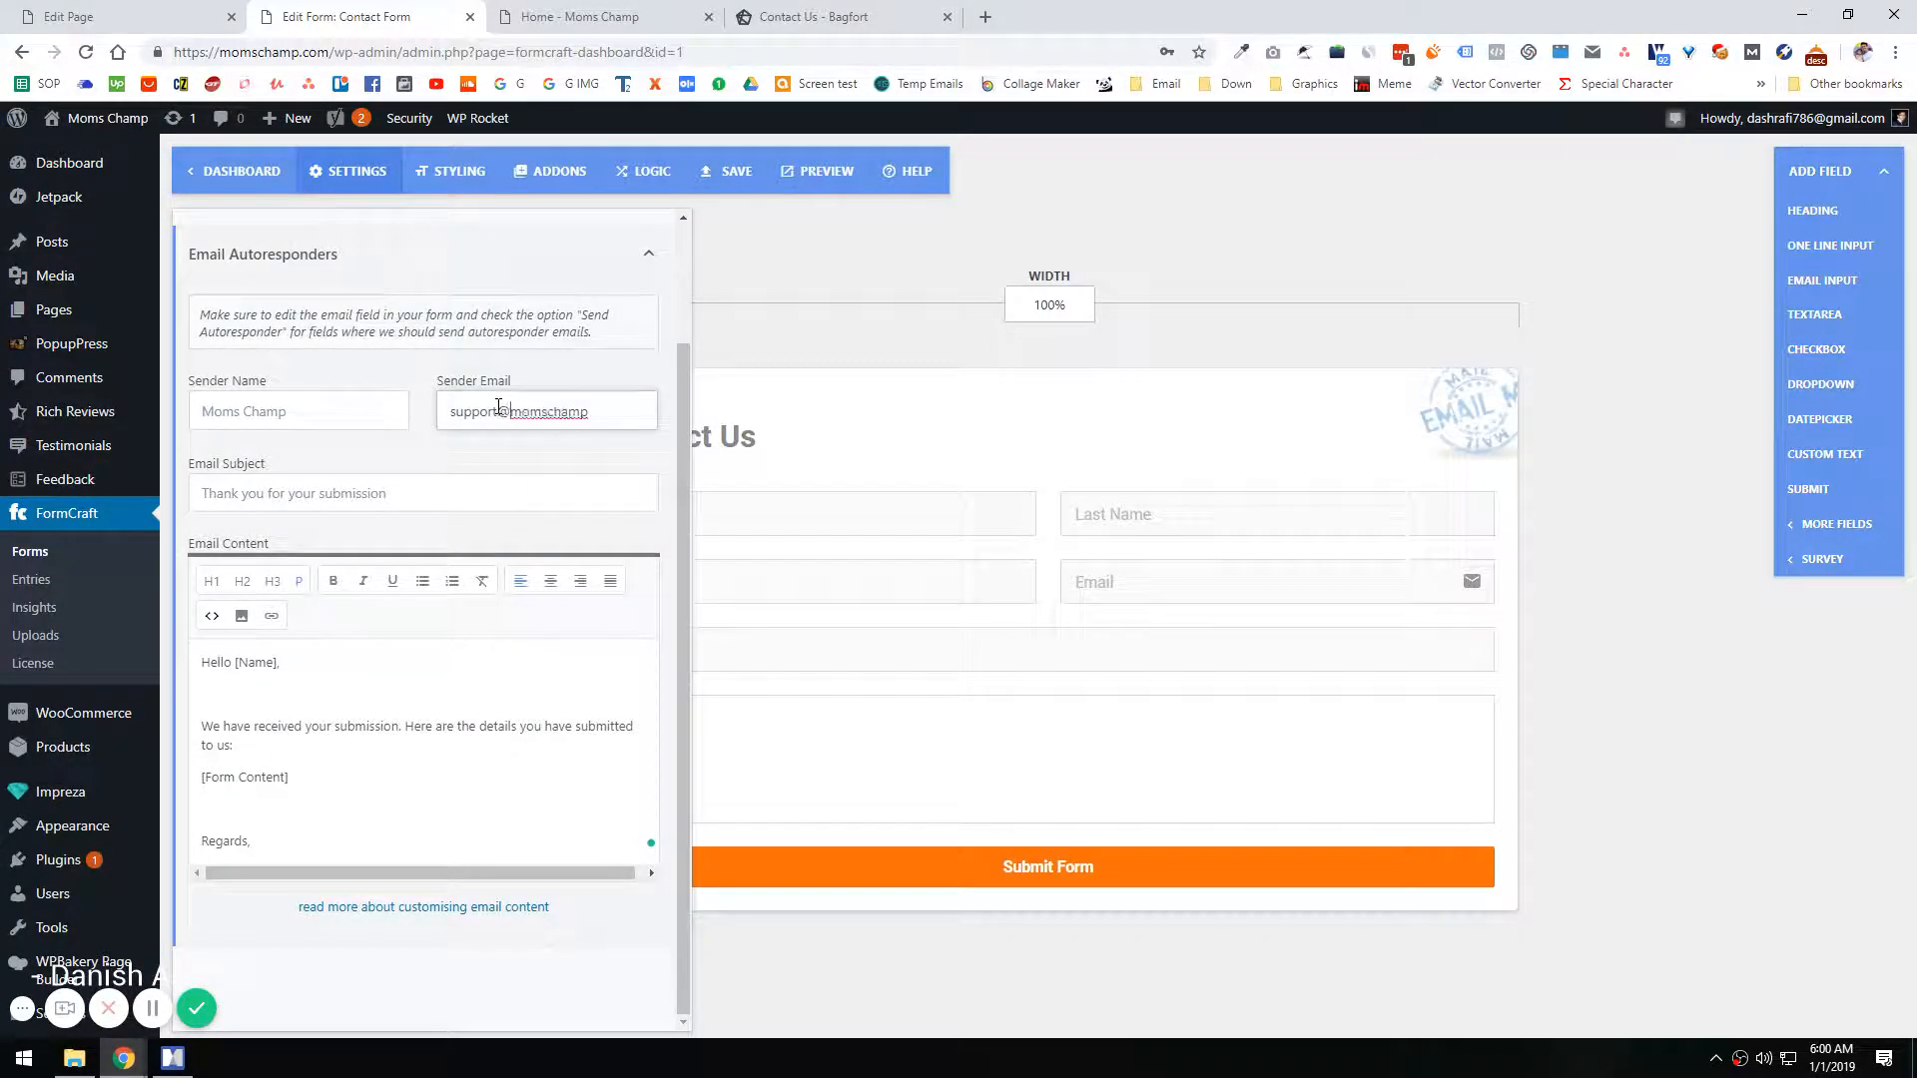
Step: Close the form settings and enable Send Autoresponder for the form's Email field
scroll(479, 499, up, 3)
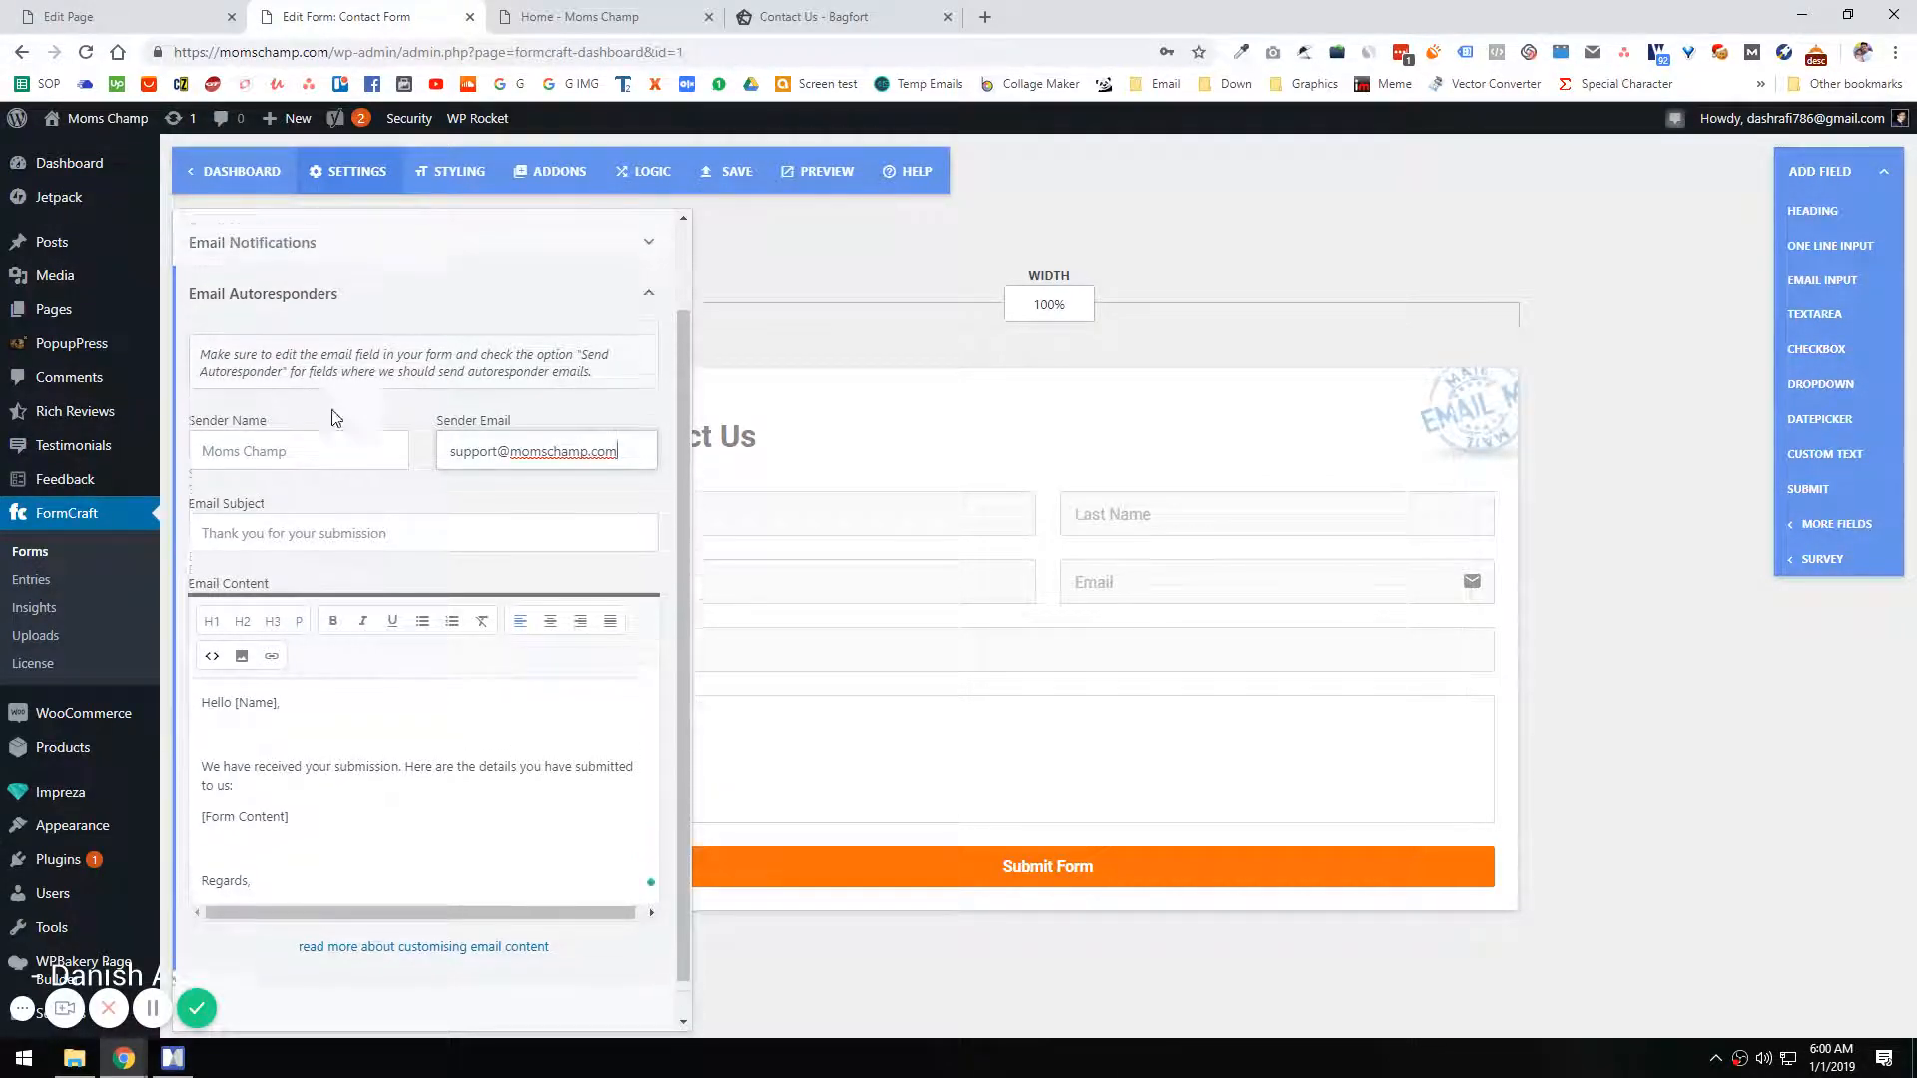
click(380, 340)
click(384, 307)
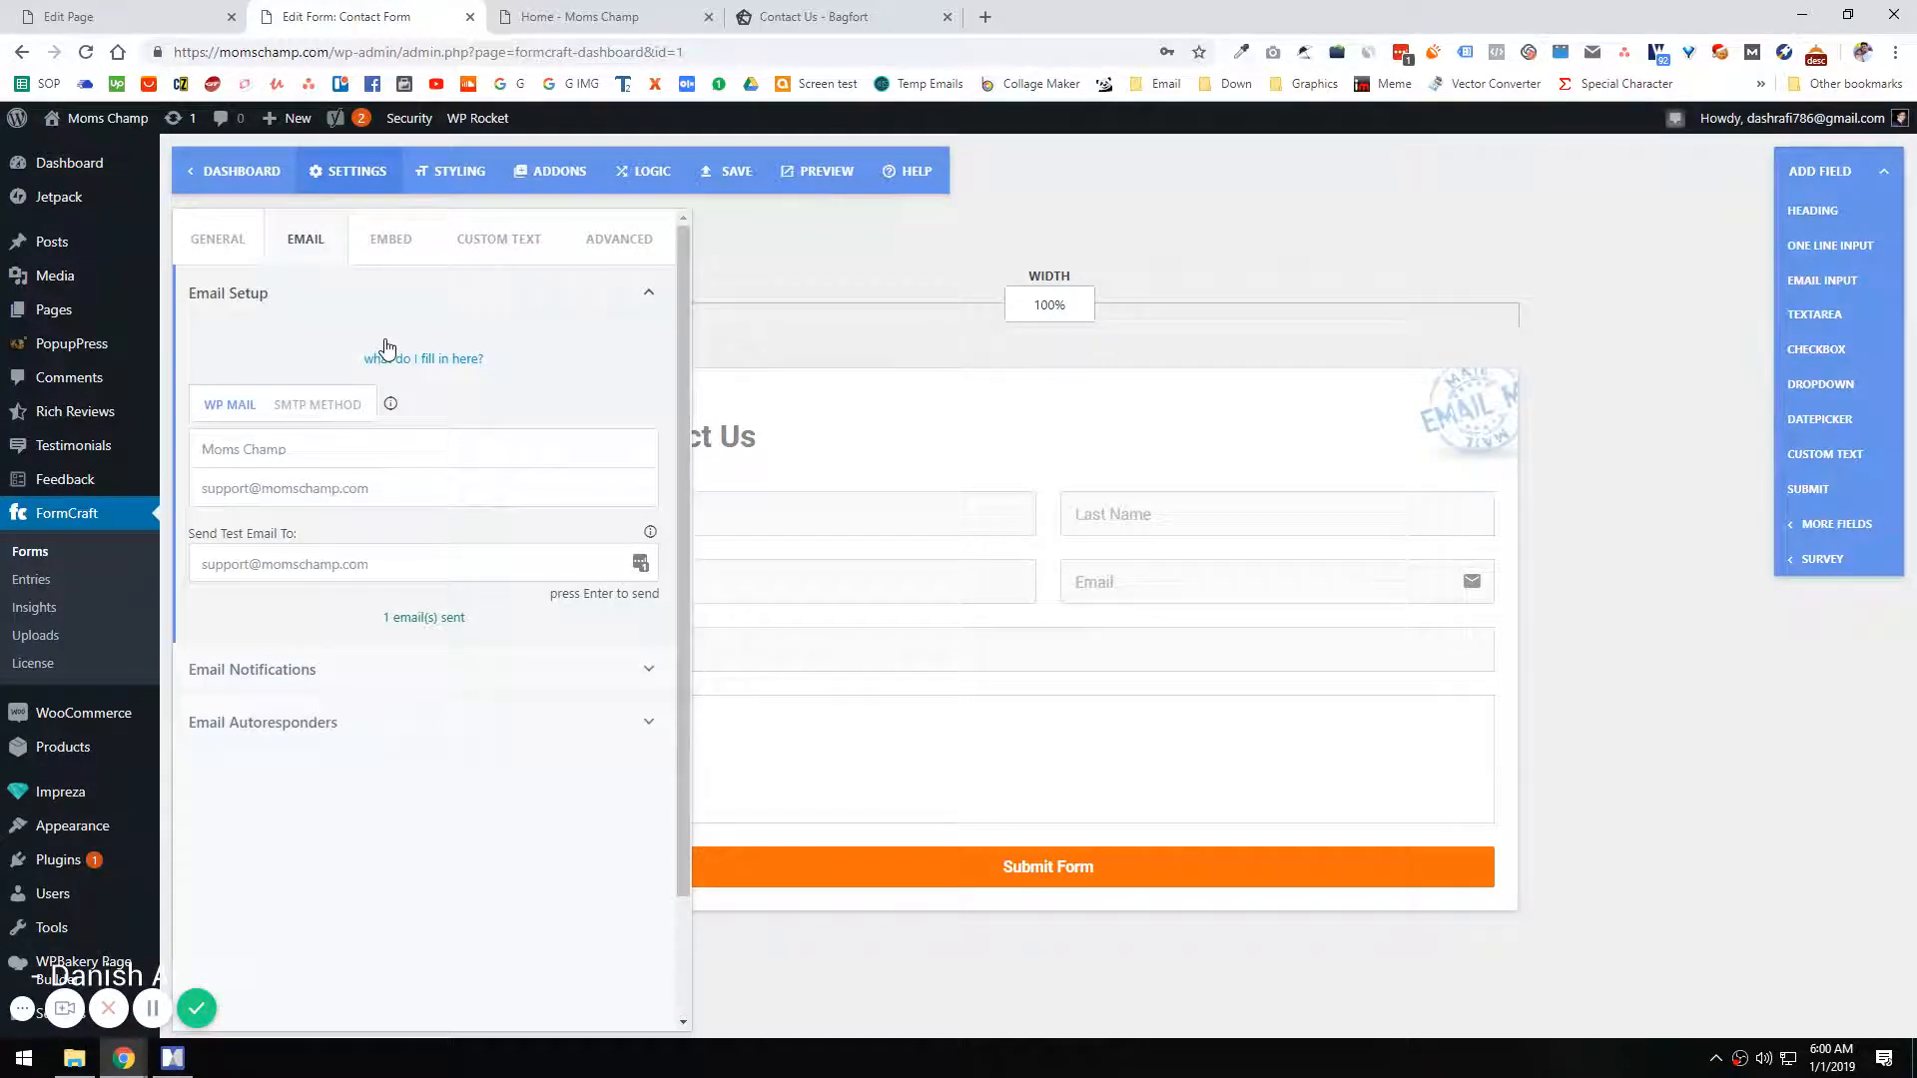
click(854, 266)
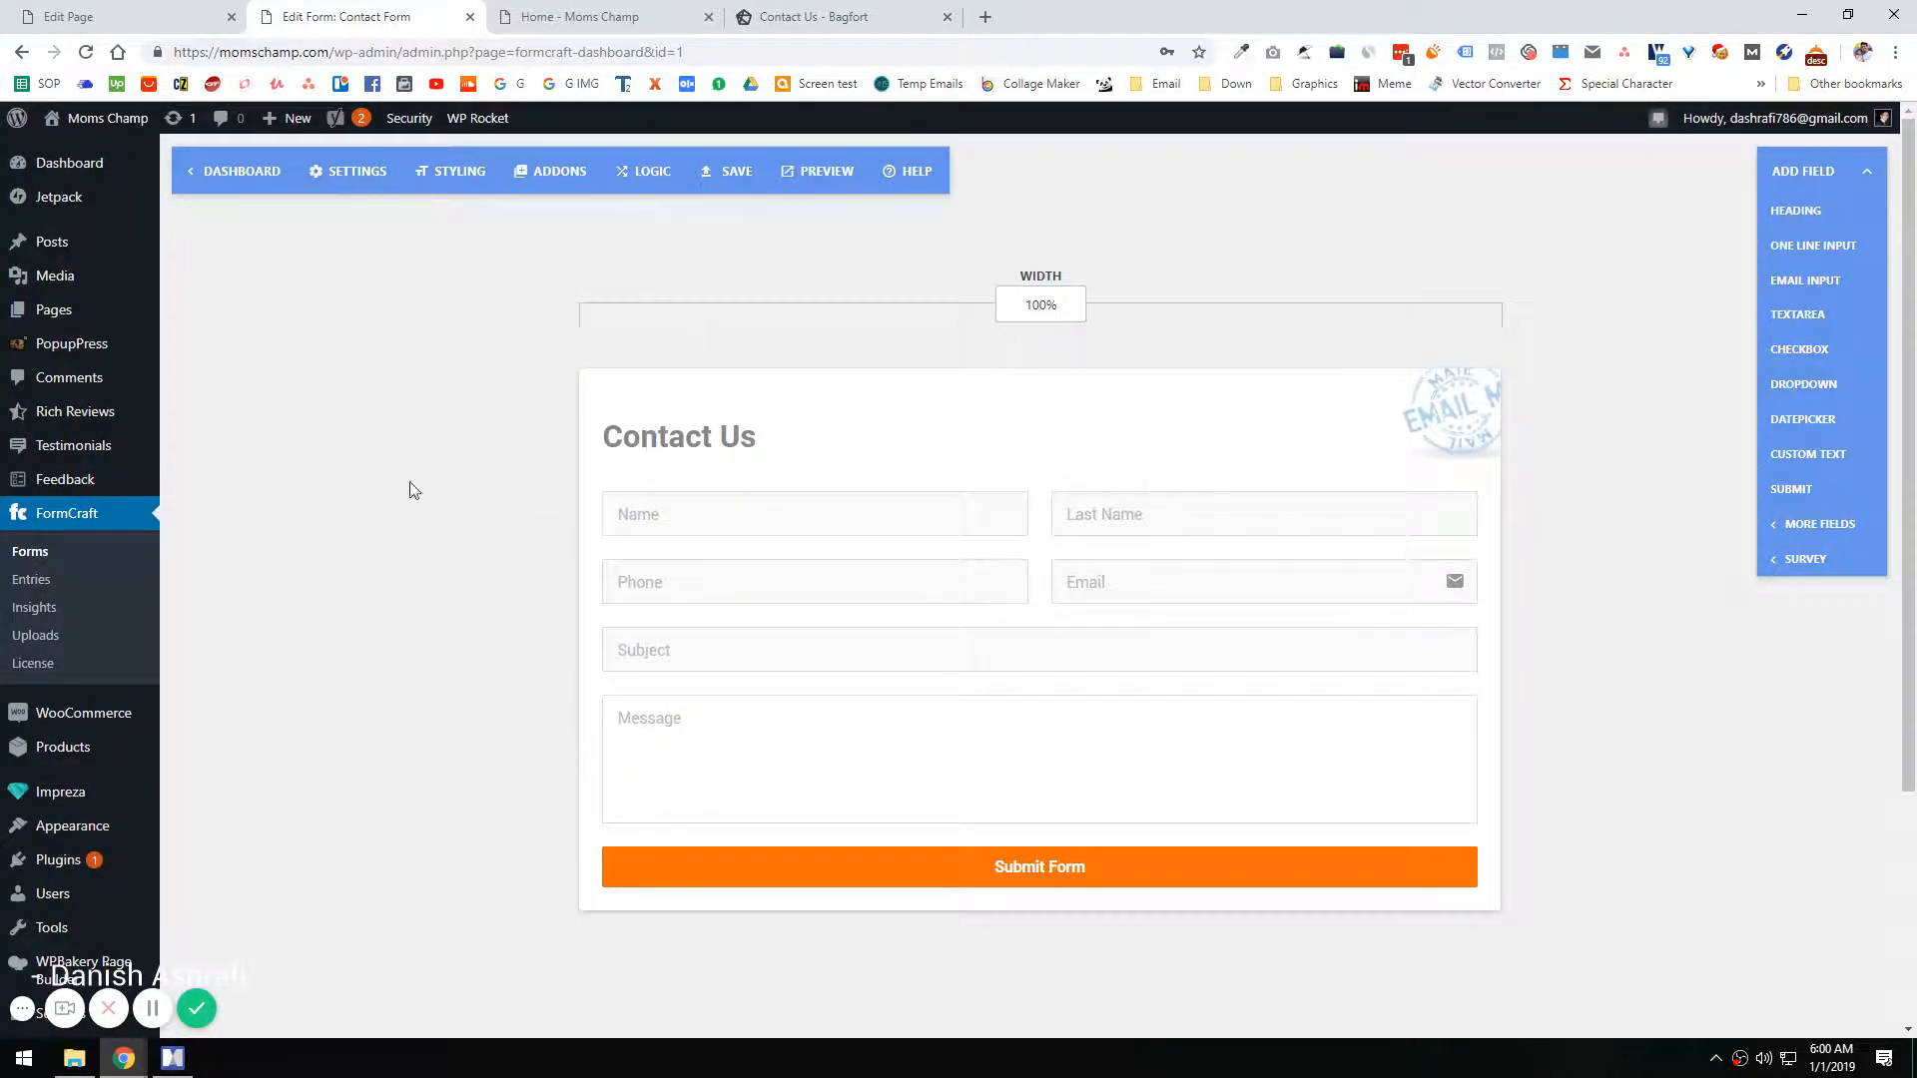
click(1174, 567)
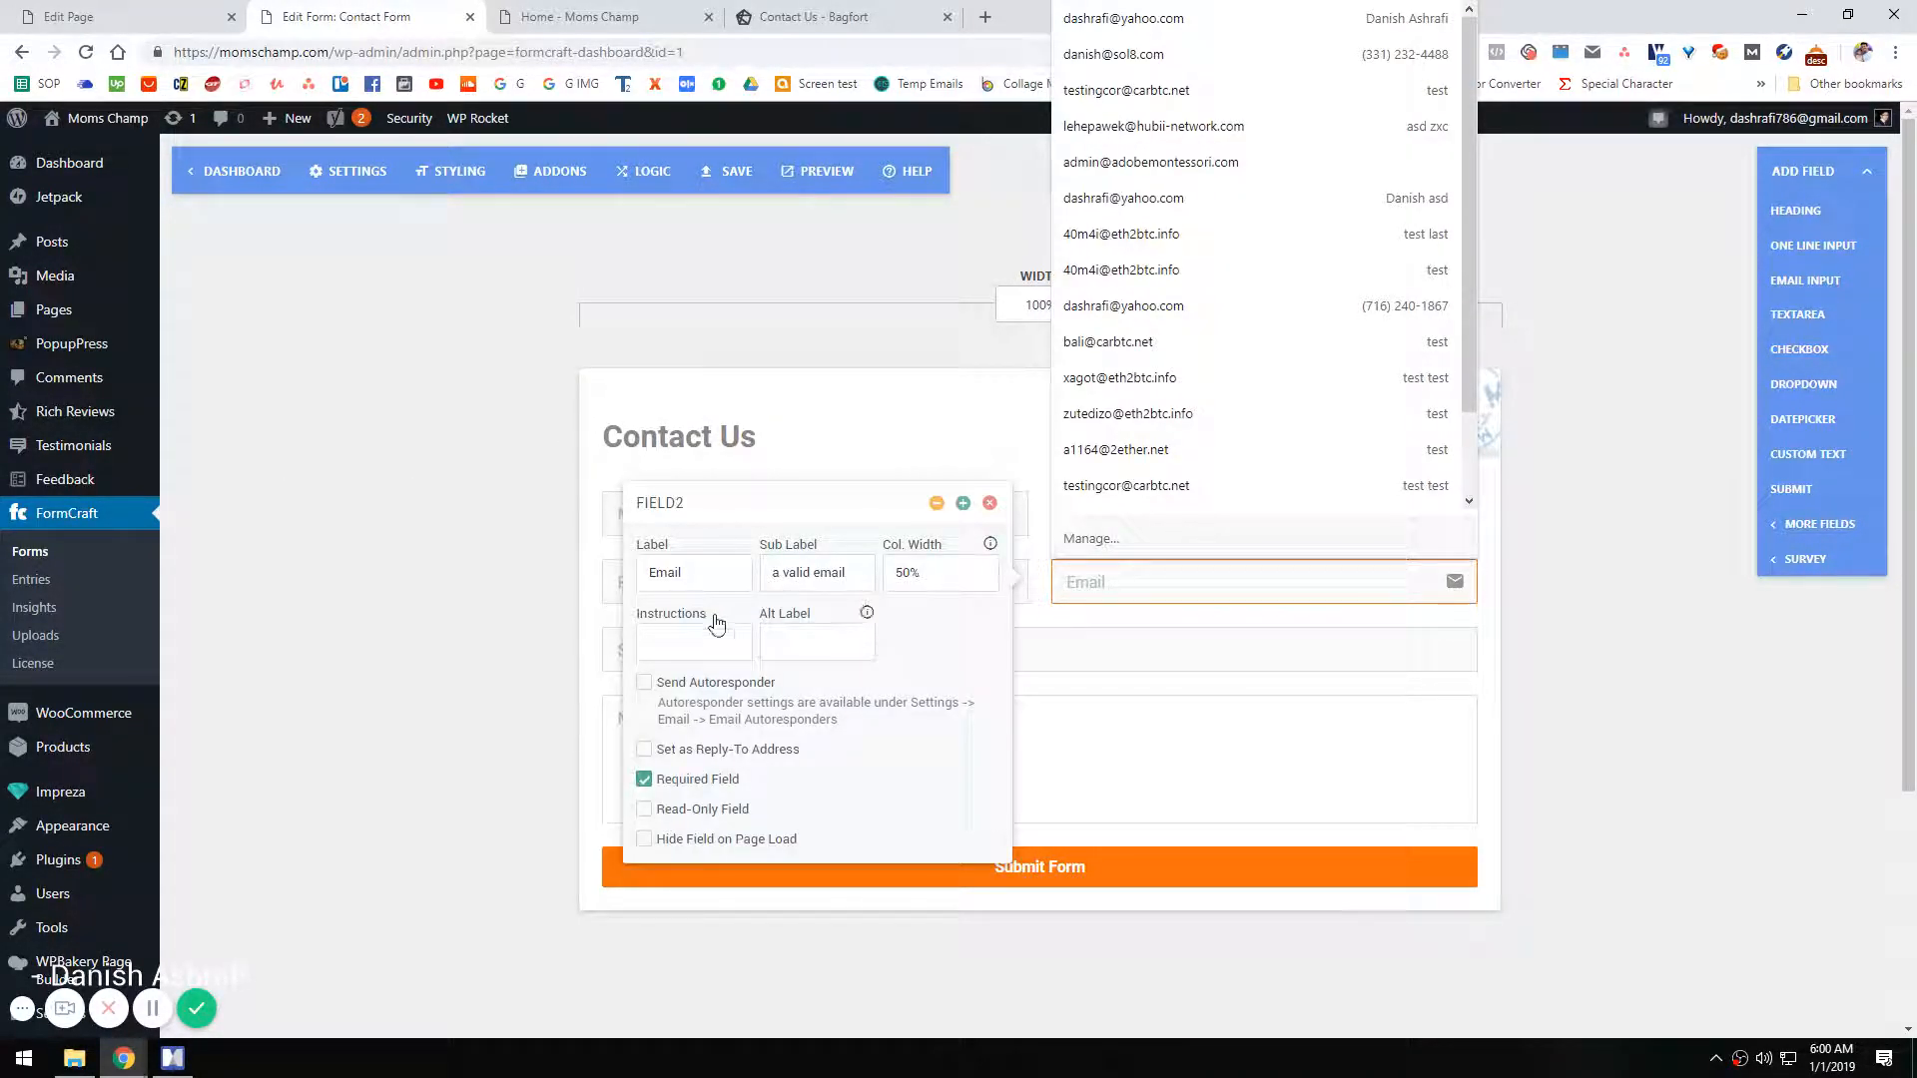
click(644, 684)
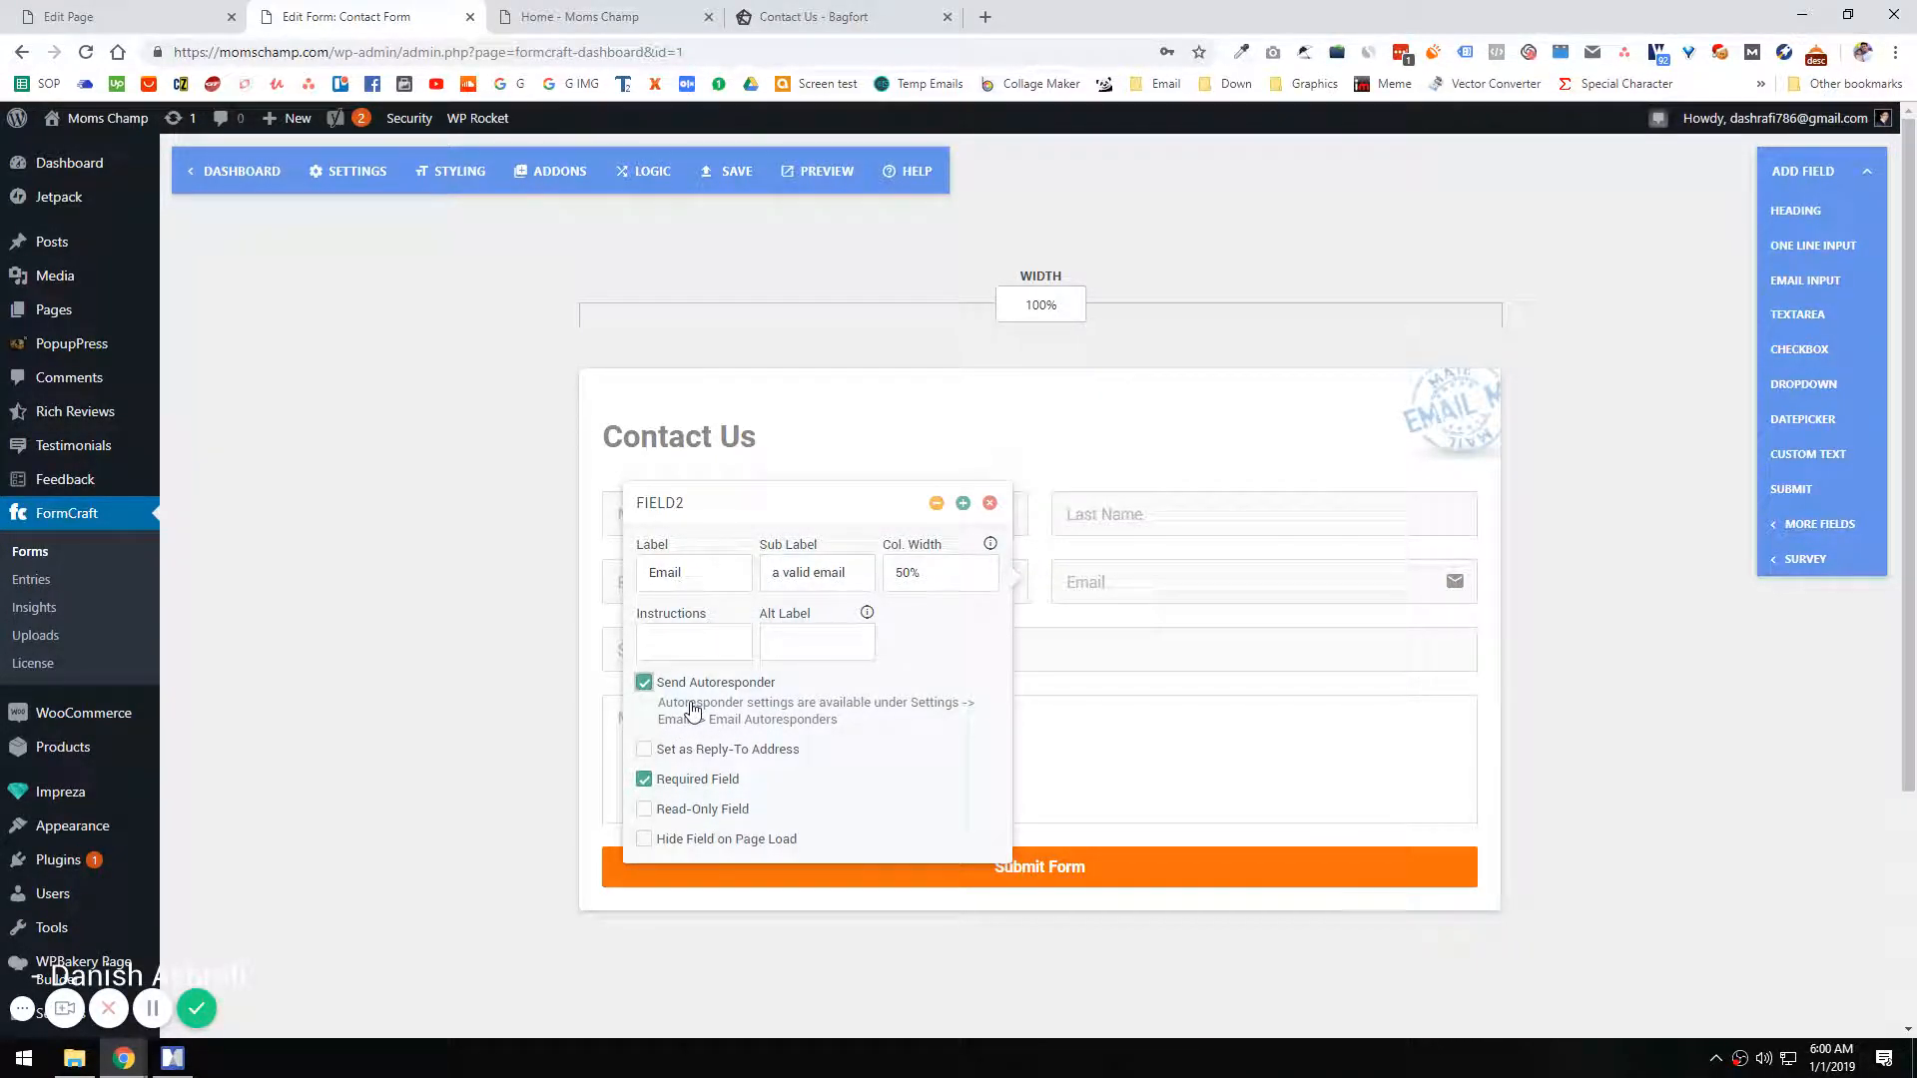
click(422, 474)
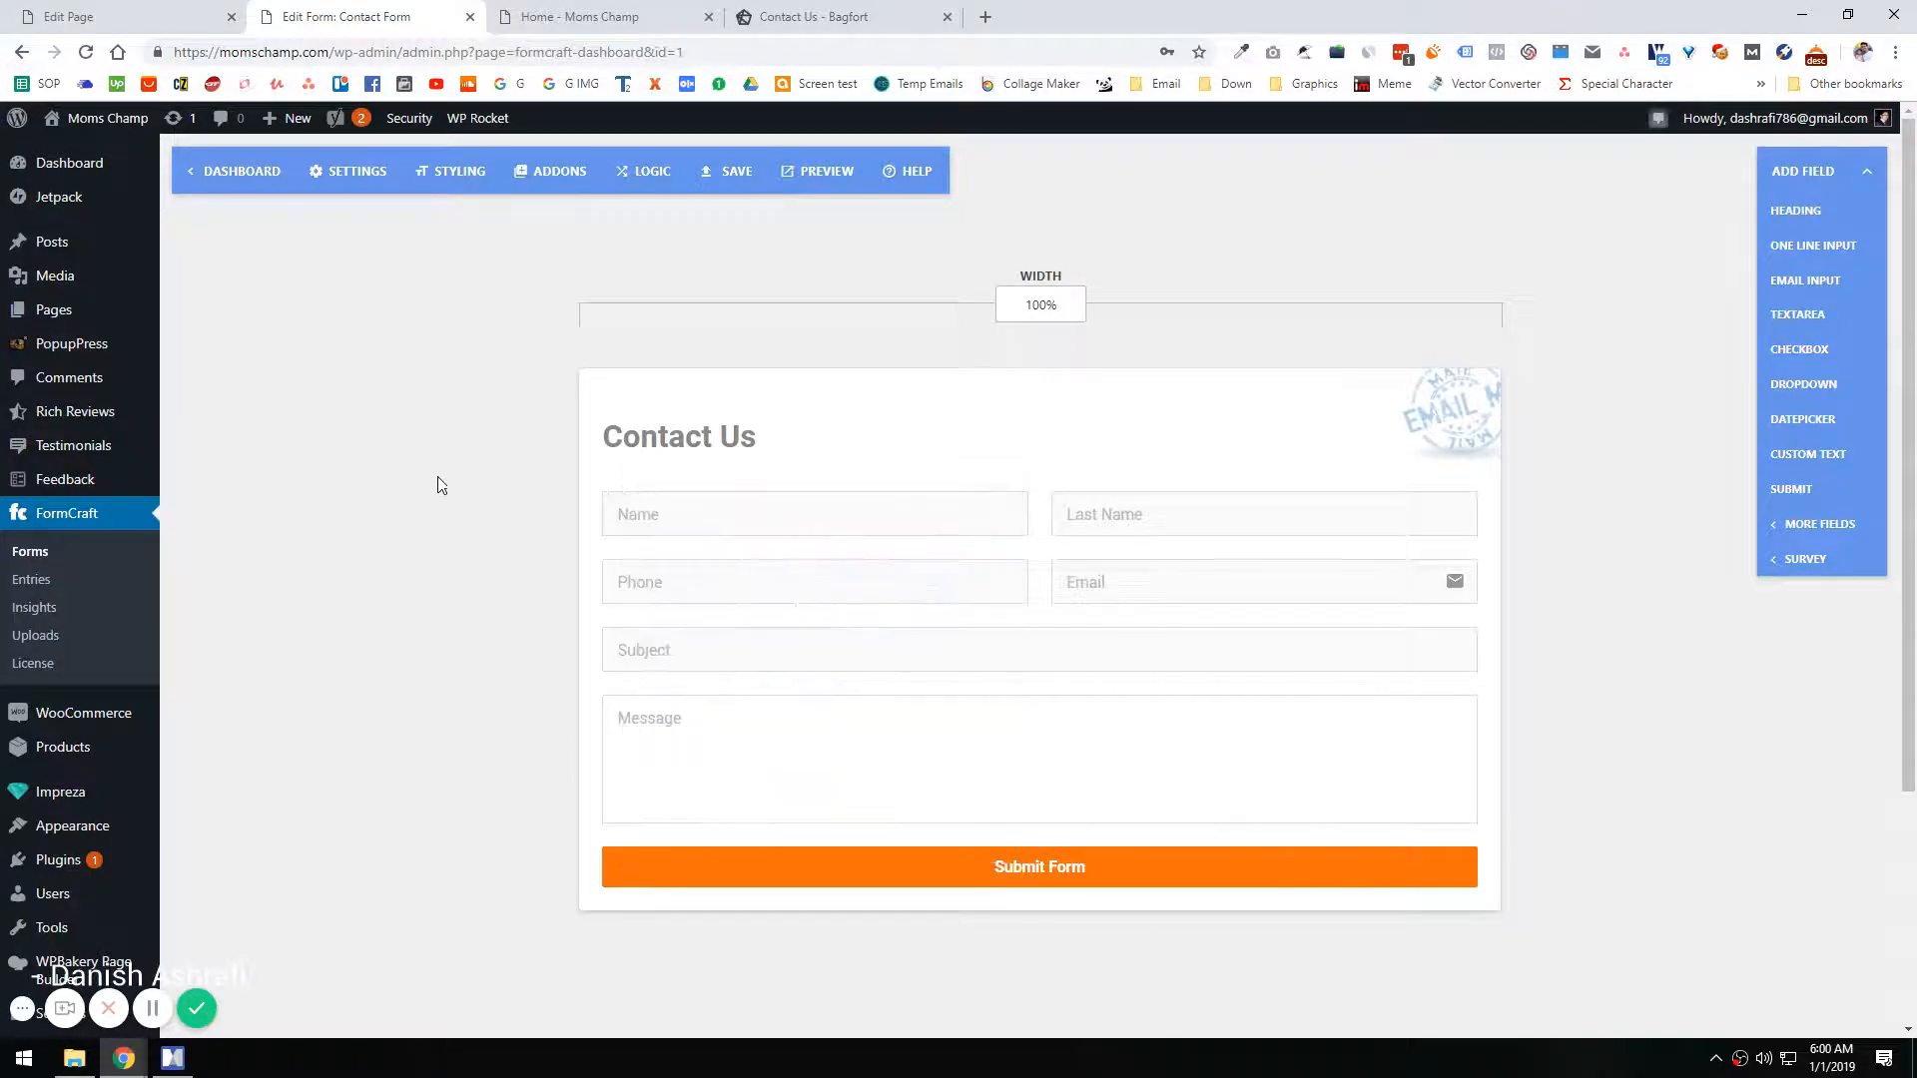
Step: Copy the form's embed shortcode, [fc id='1'][/fc], and save the form
click(349, 171)
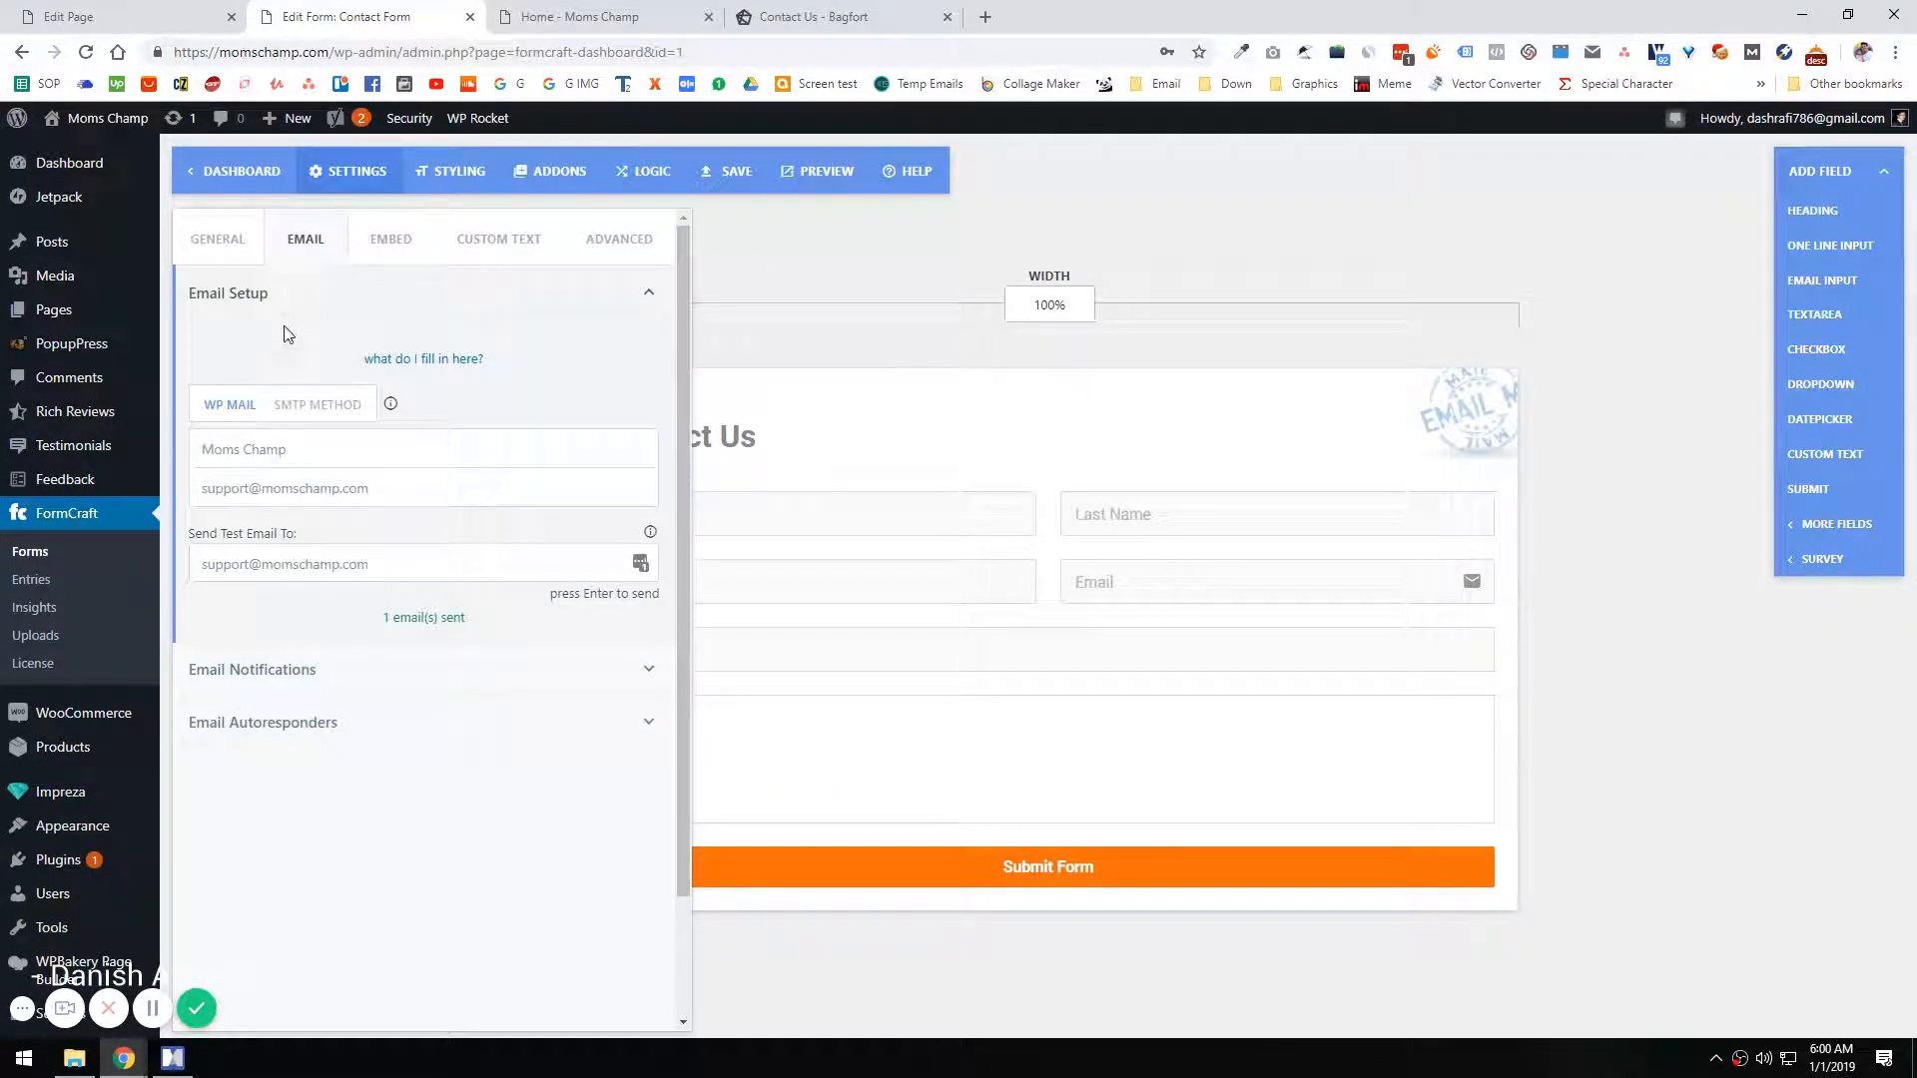
click(391, 239)
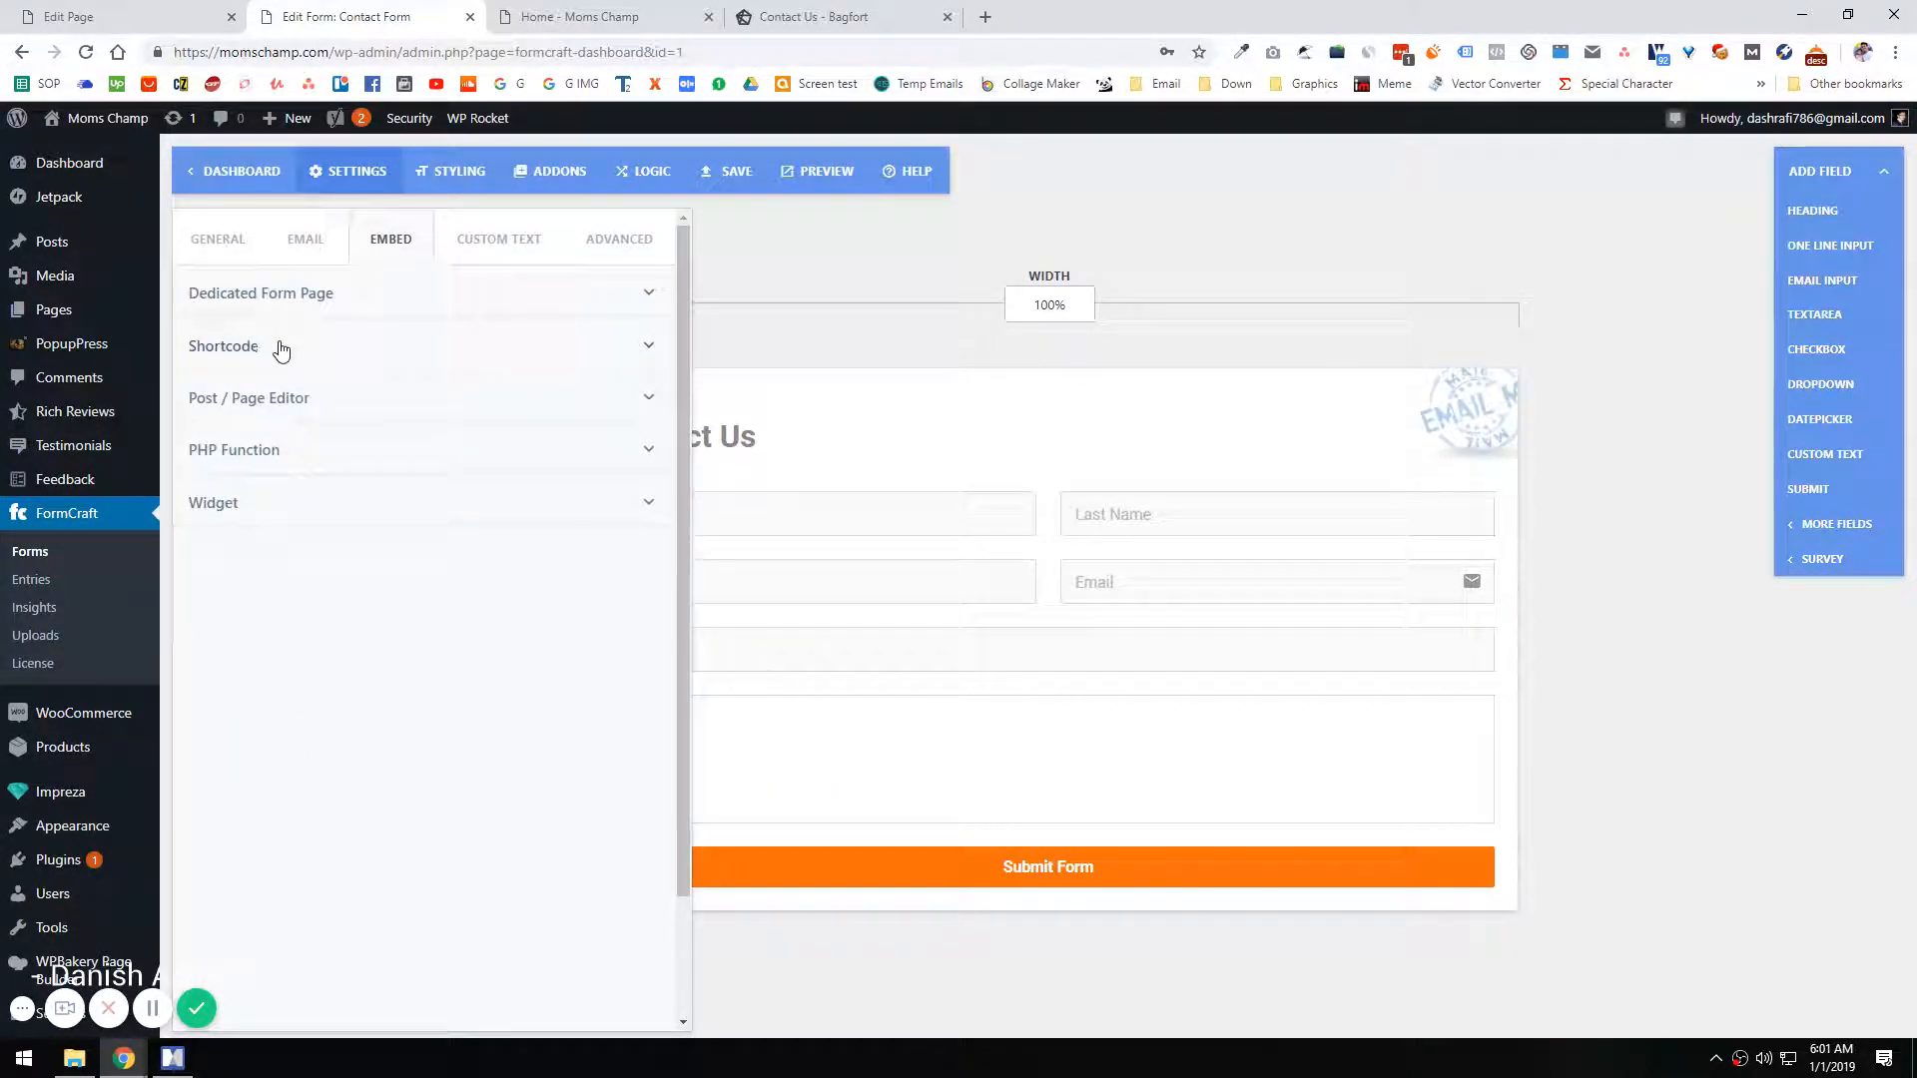
click(277, 351)
click(304, 432)
key(ctrl+c)
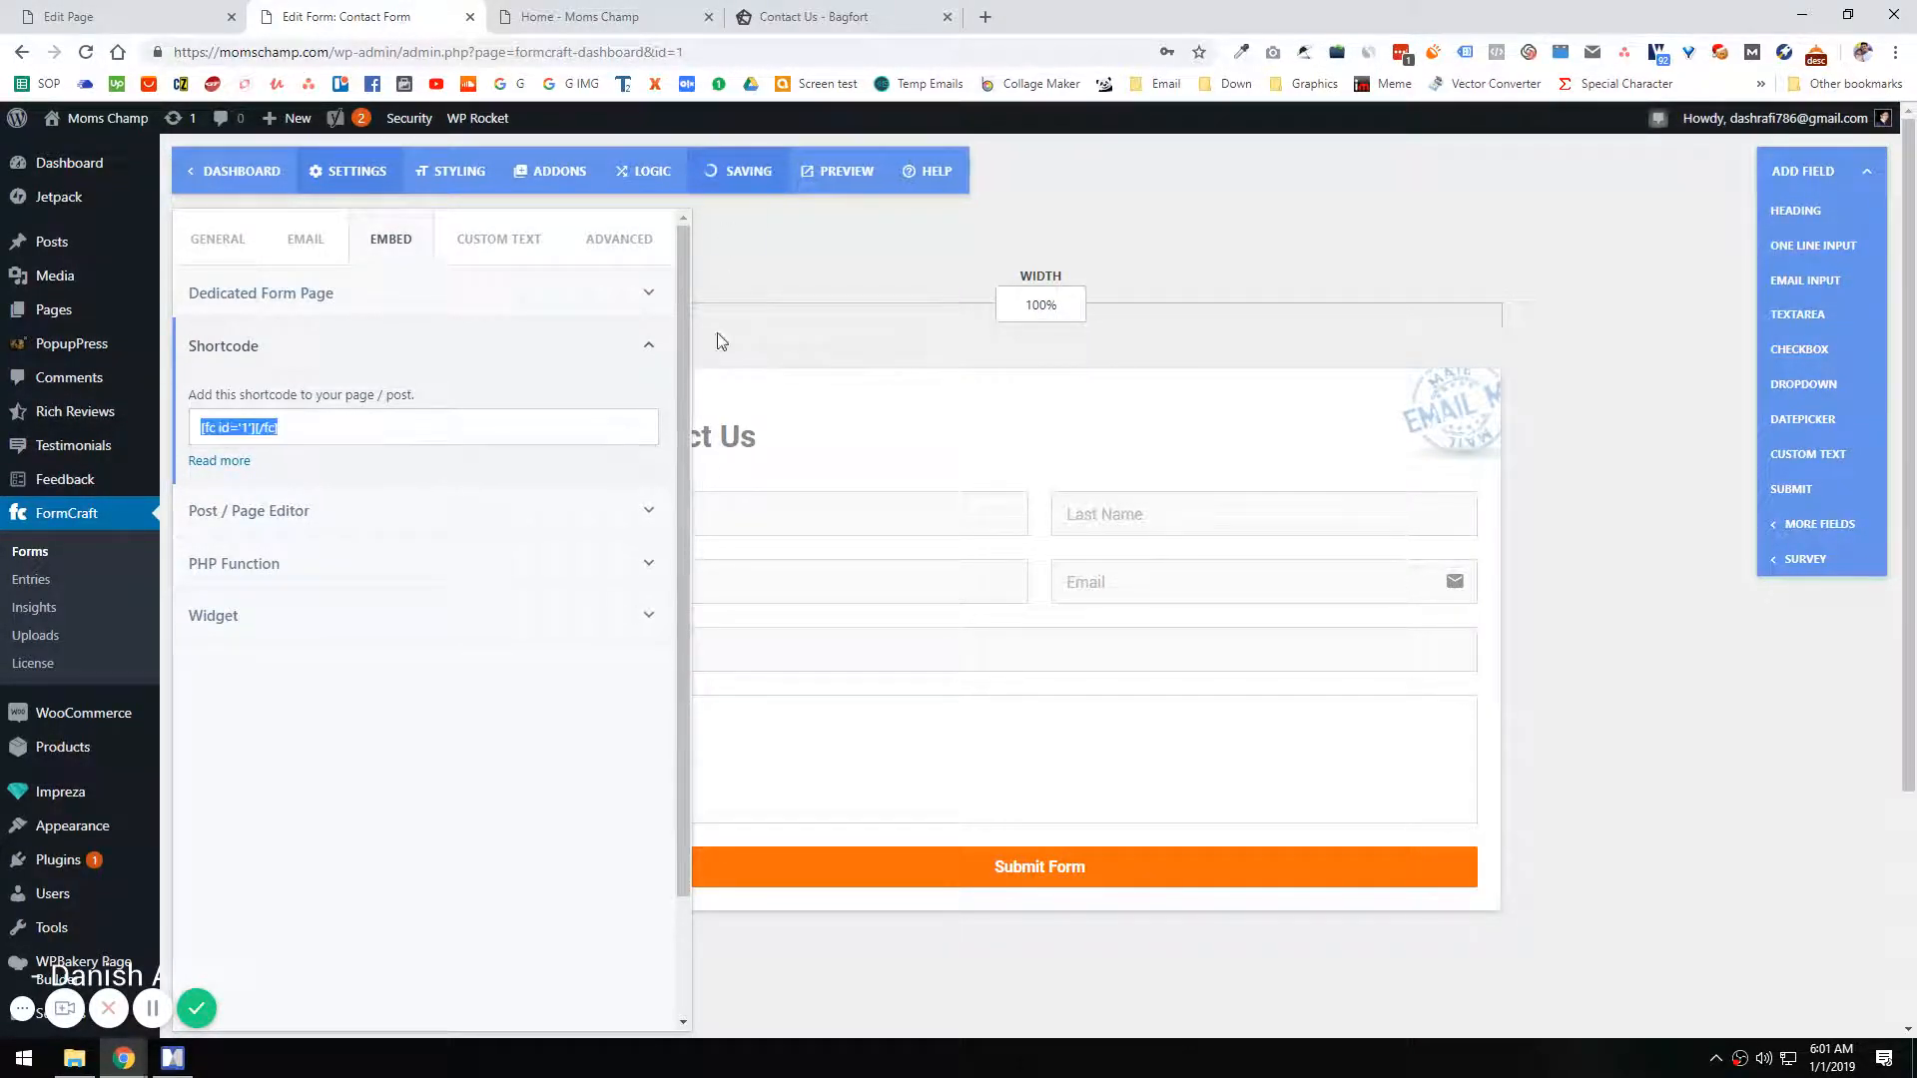
Step: Add a Text Block element to the second column of the Contact us page's row
click(125, 16)
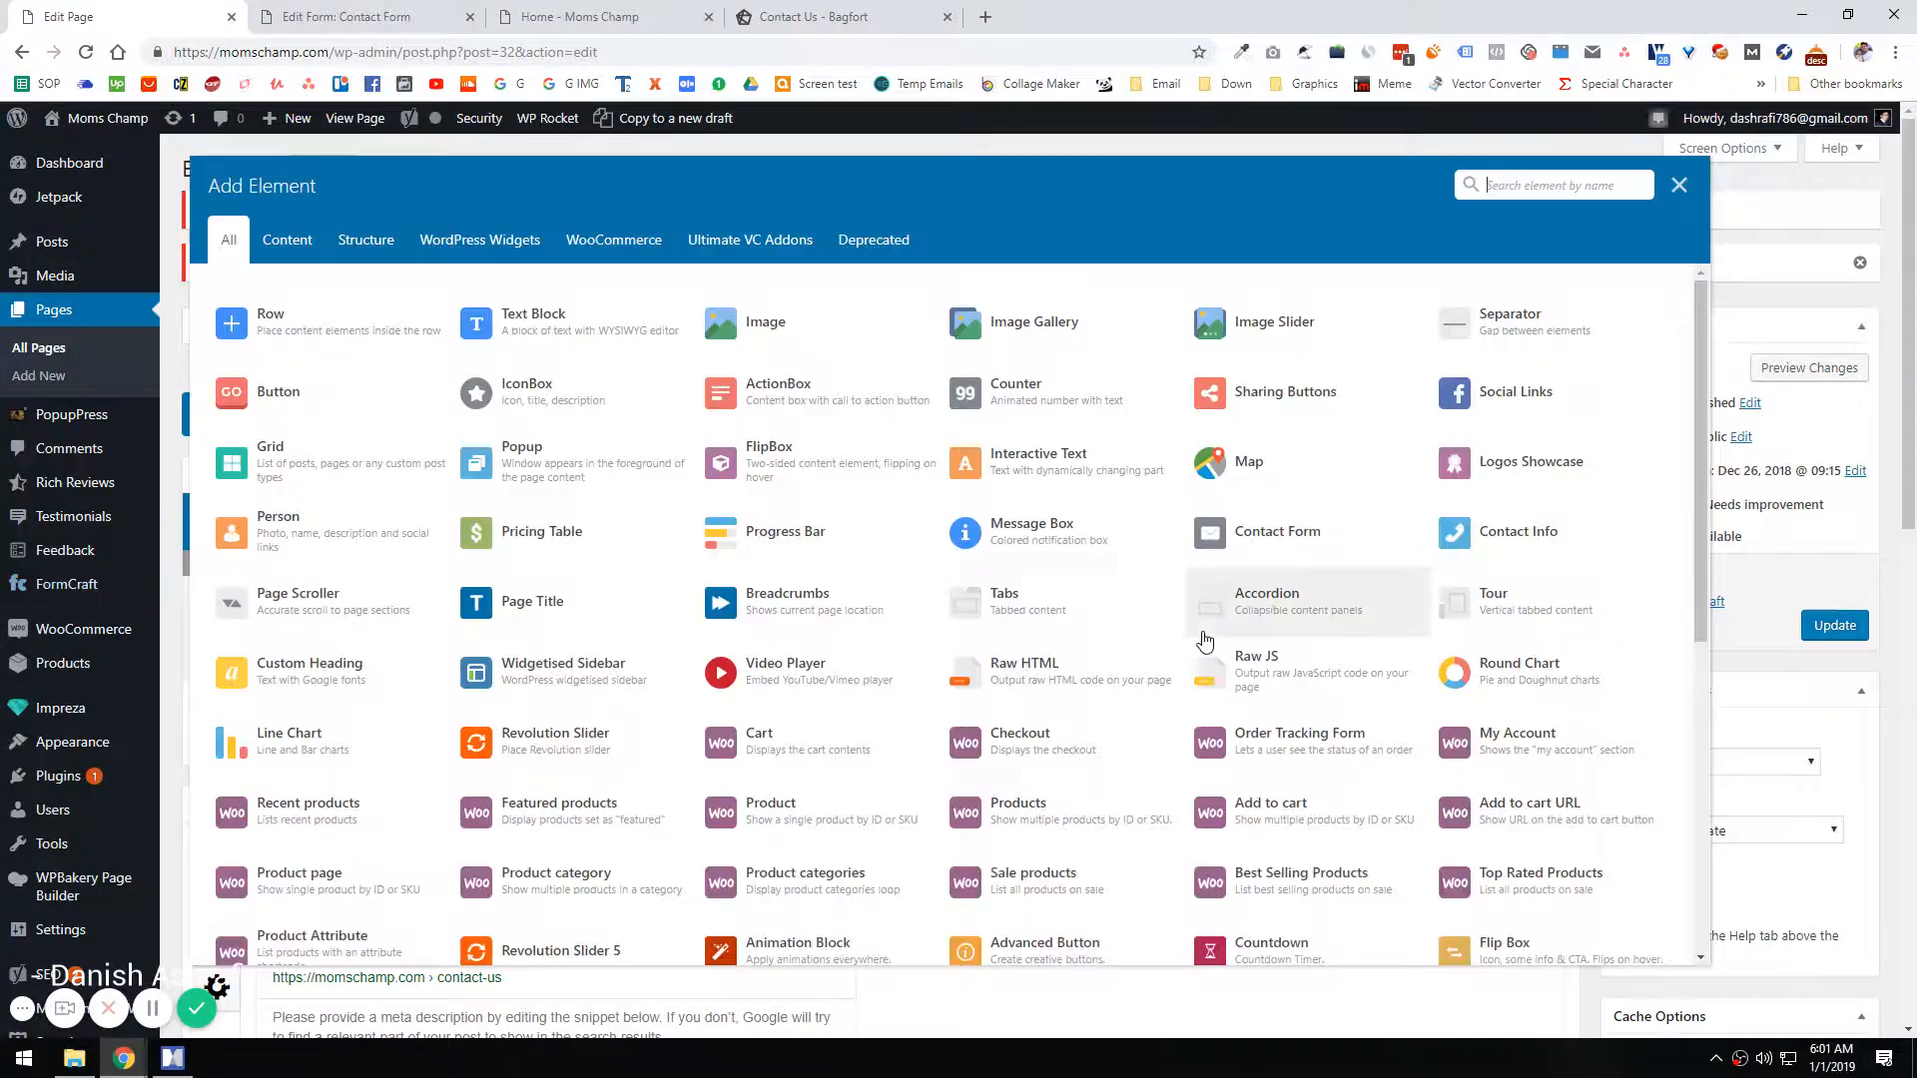
click(1208, 639)
click(559, 338)
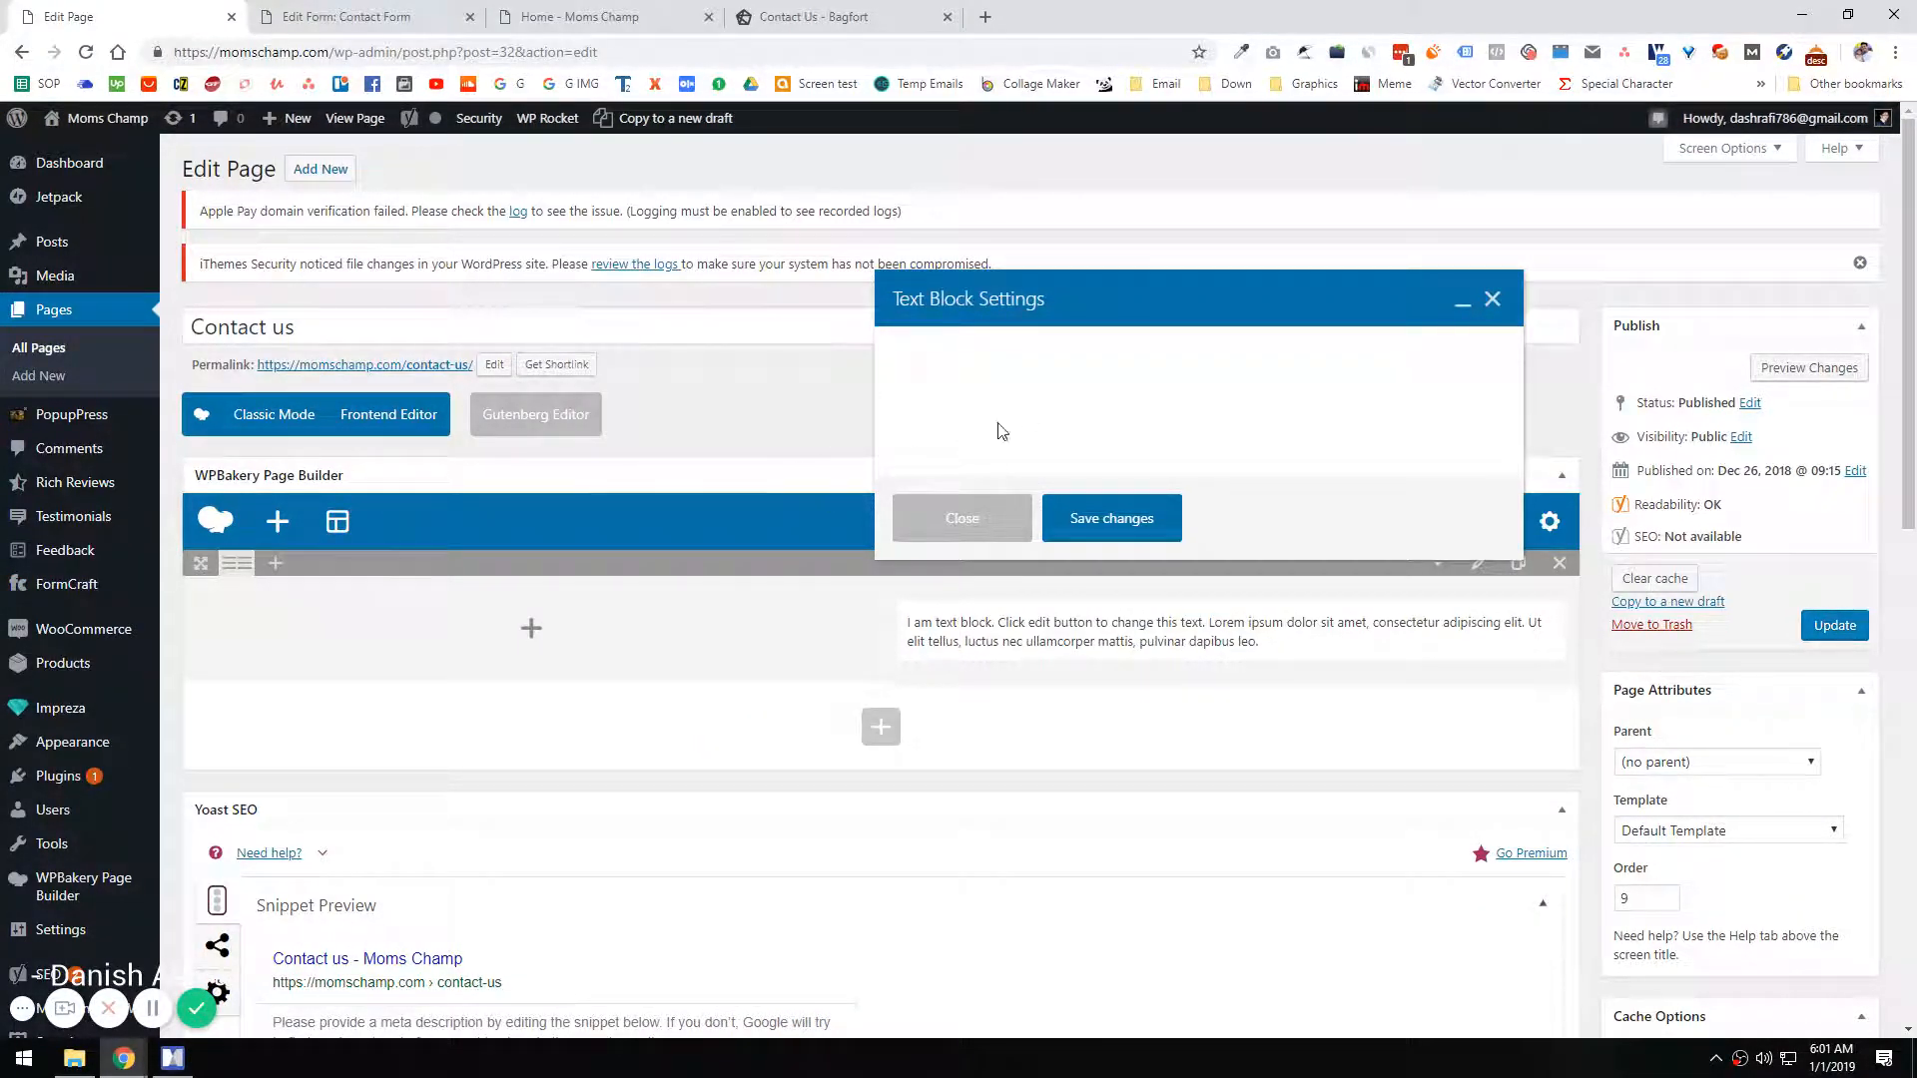
Step: Replace the text block's placeholder text with the shortcode [fc id='1'][/fc] and save the block
click(1470, 427)
click(1219, 578)
key(ctrl+a)
key(ctrl+v)
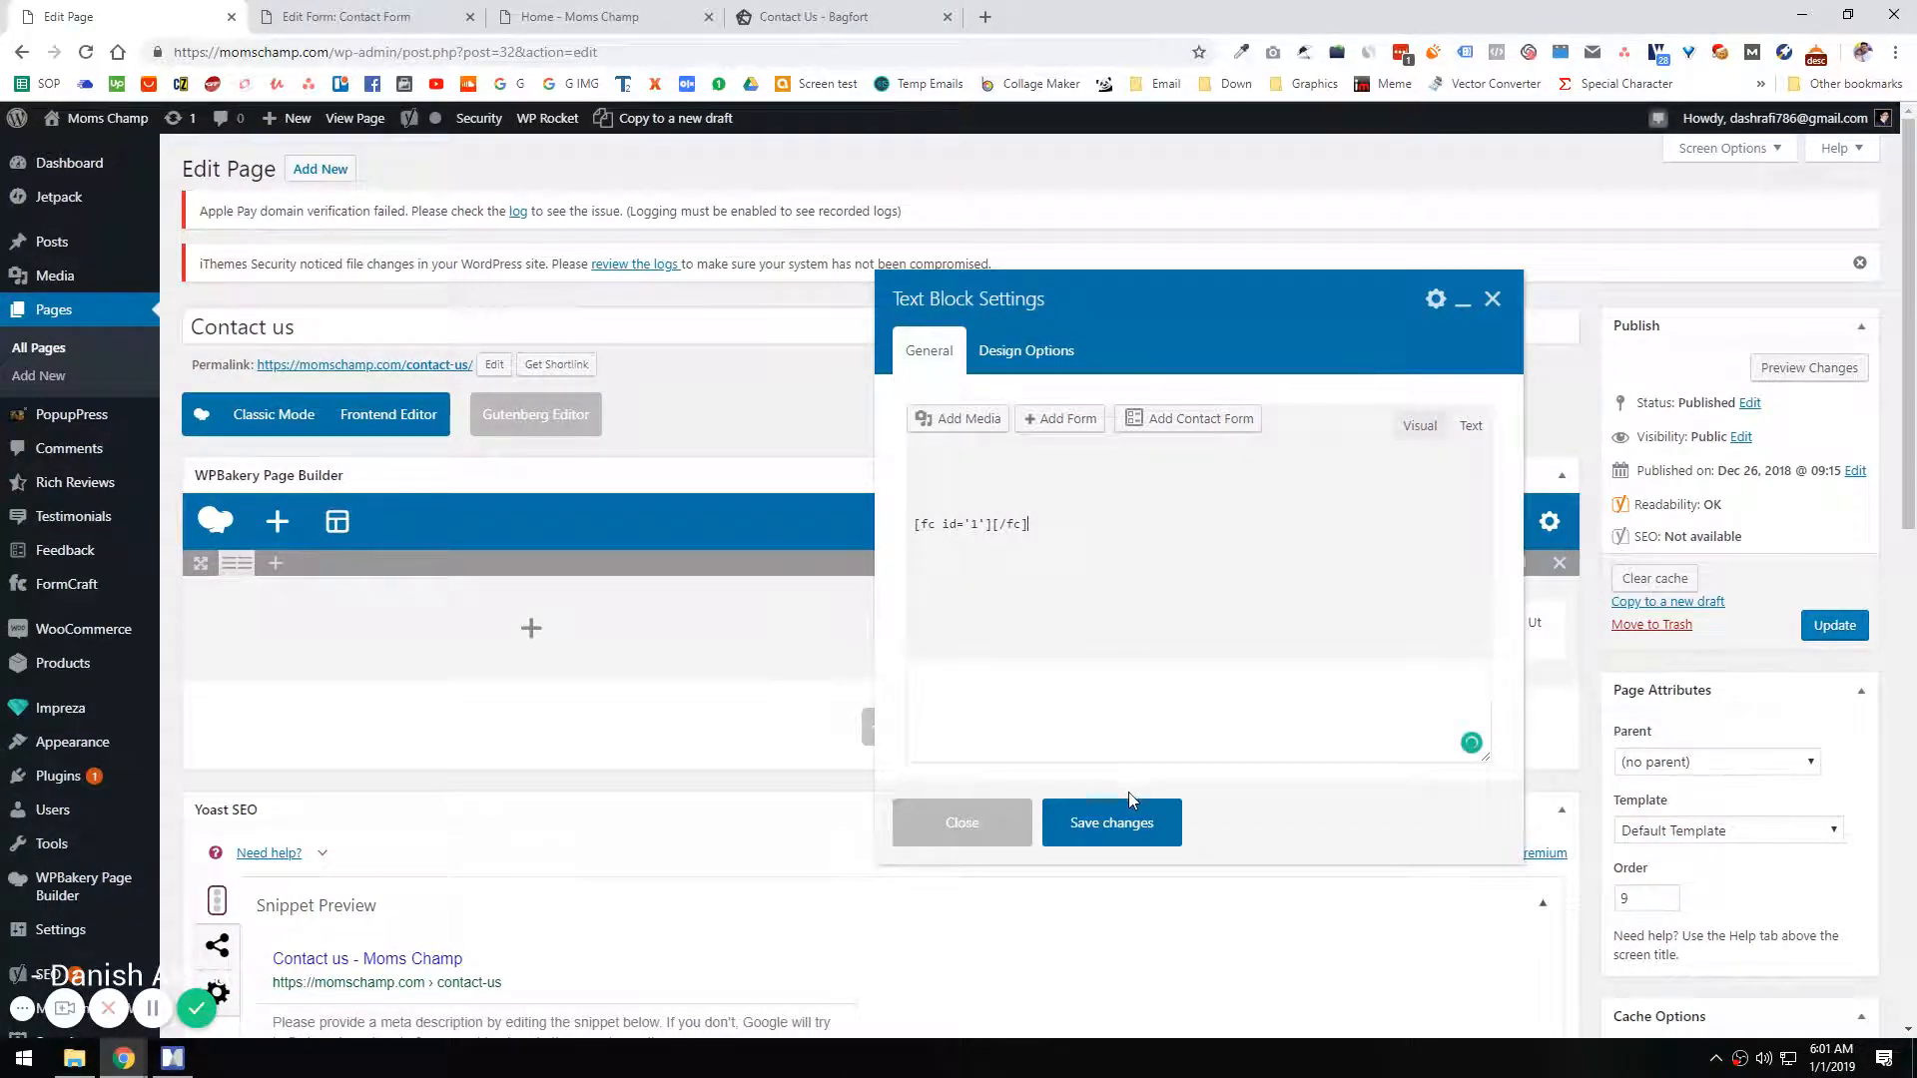
click(1126, 822)
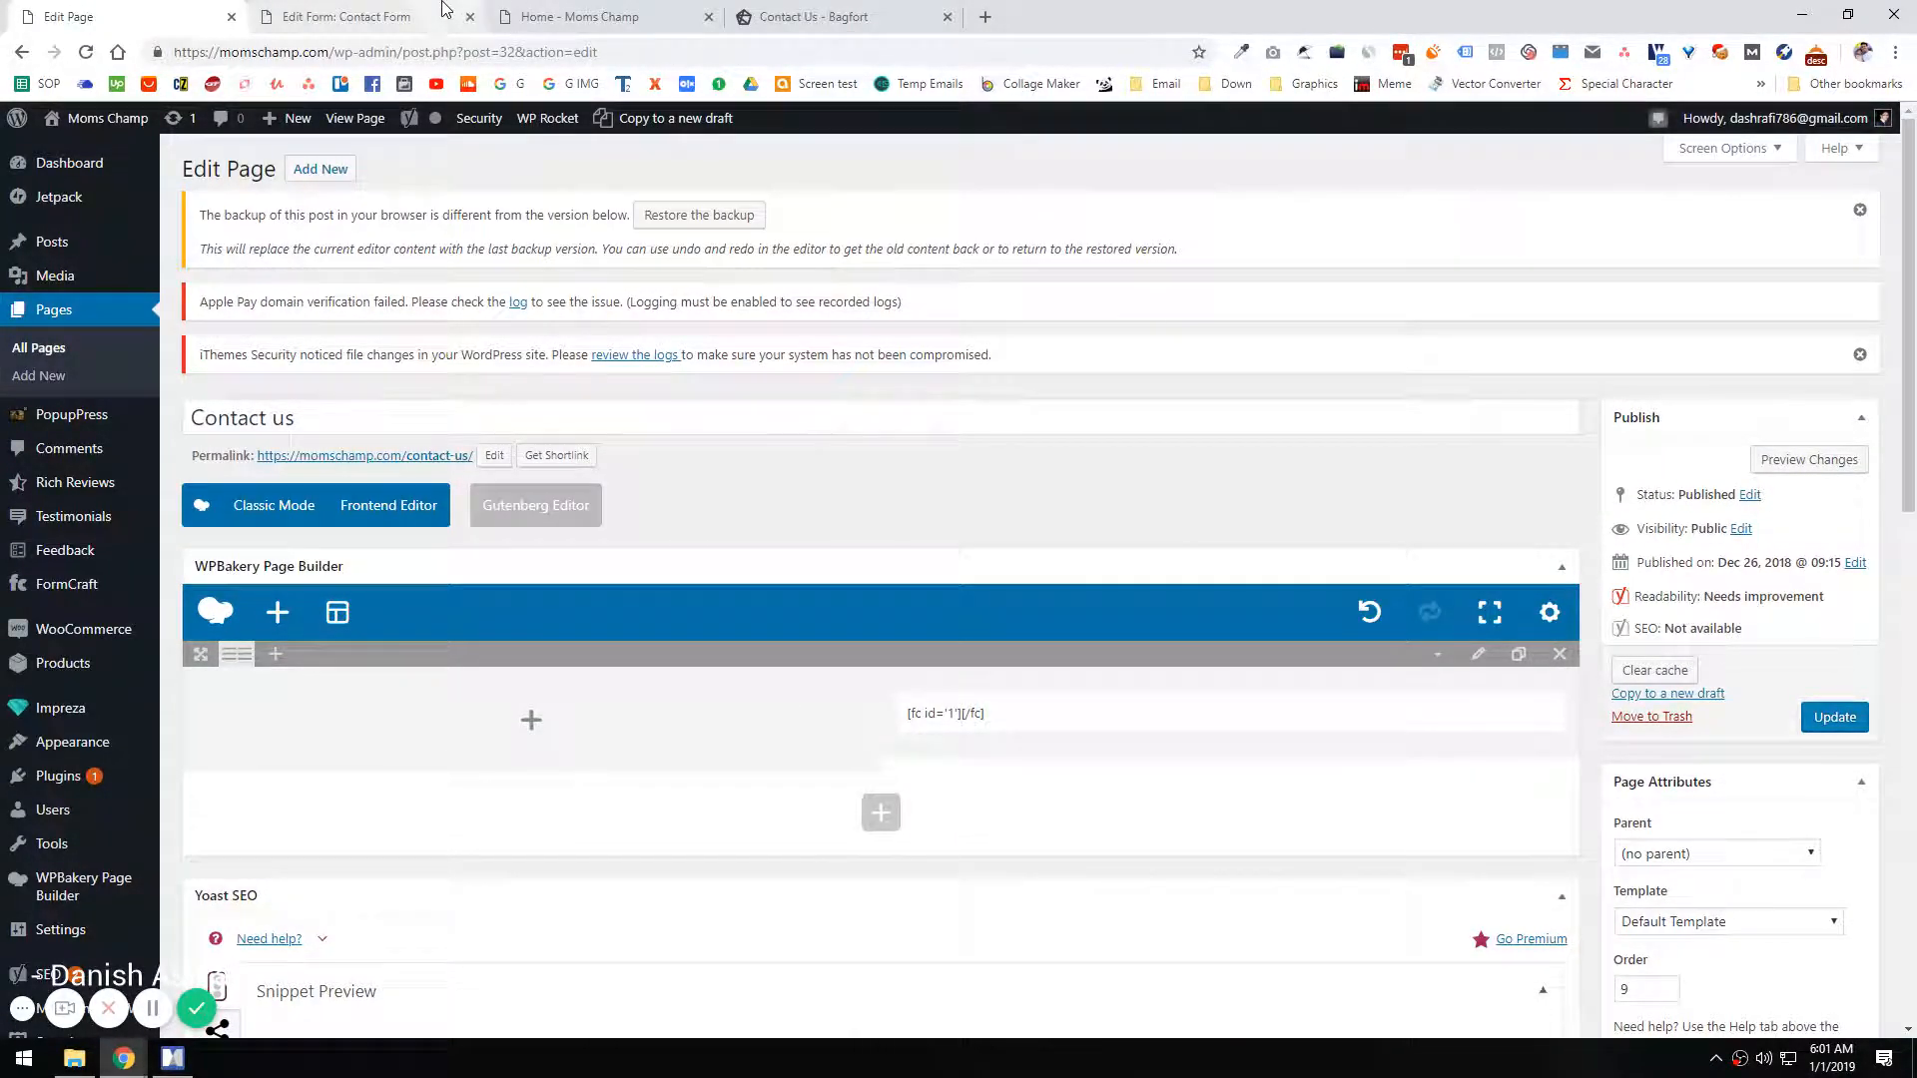
Step: Update the Contact us page so the embedded form shortcode goes live
click(356, 10)
click(589, 12)
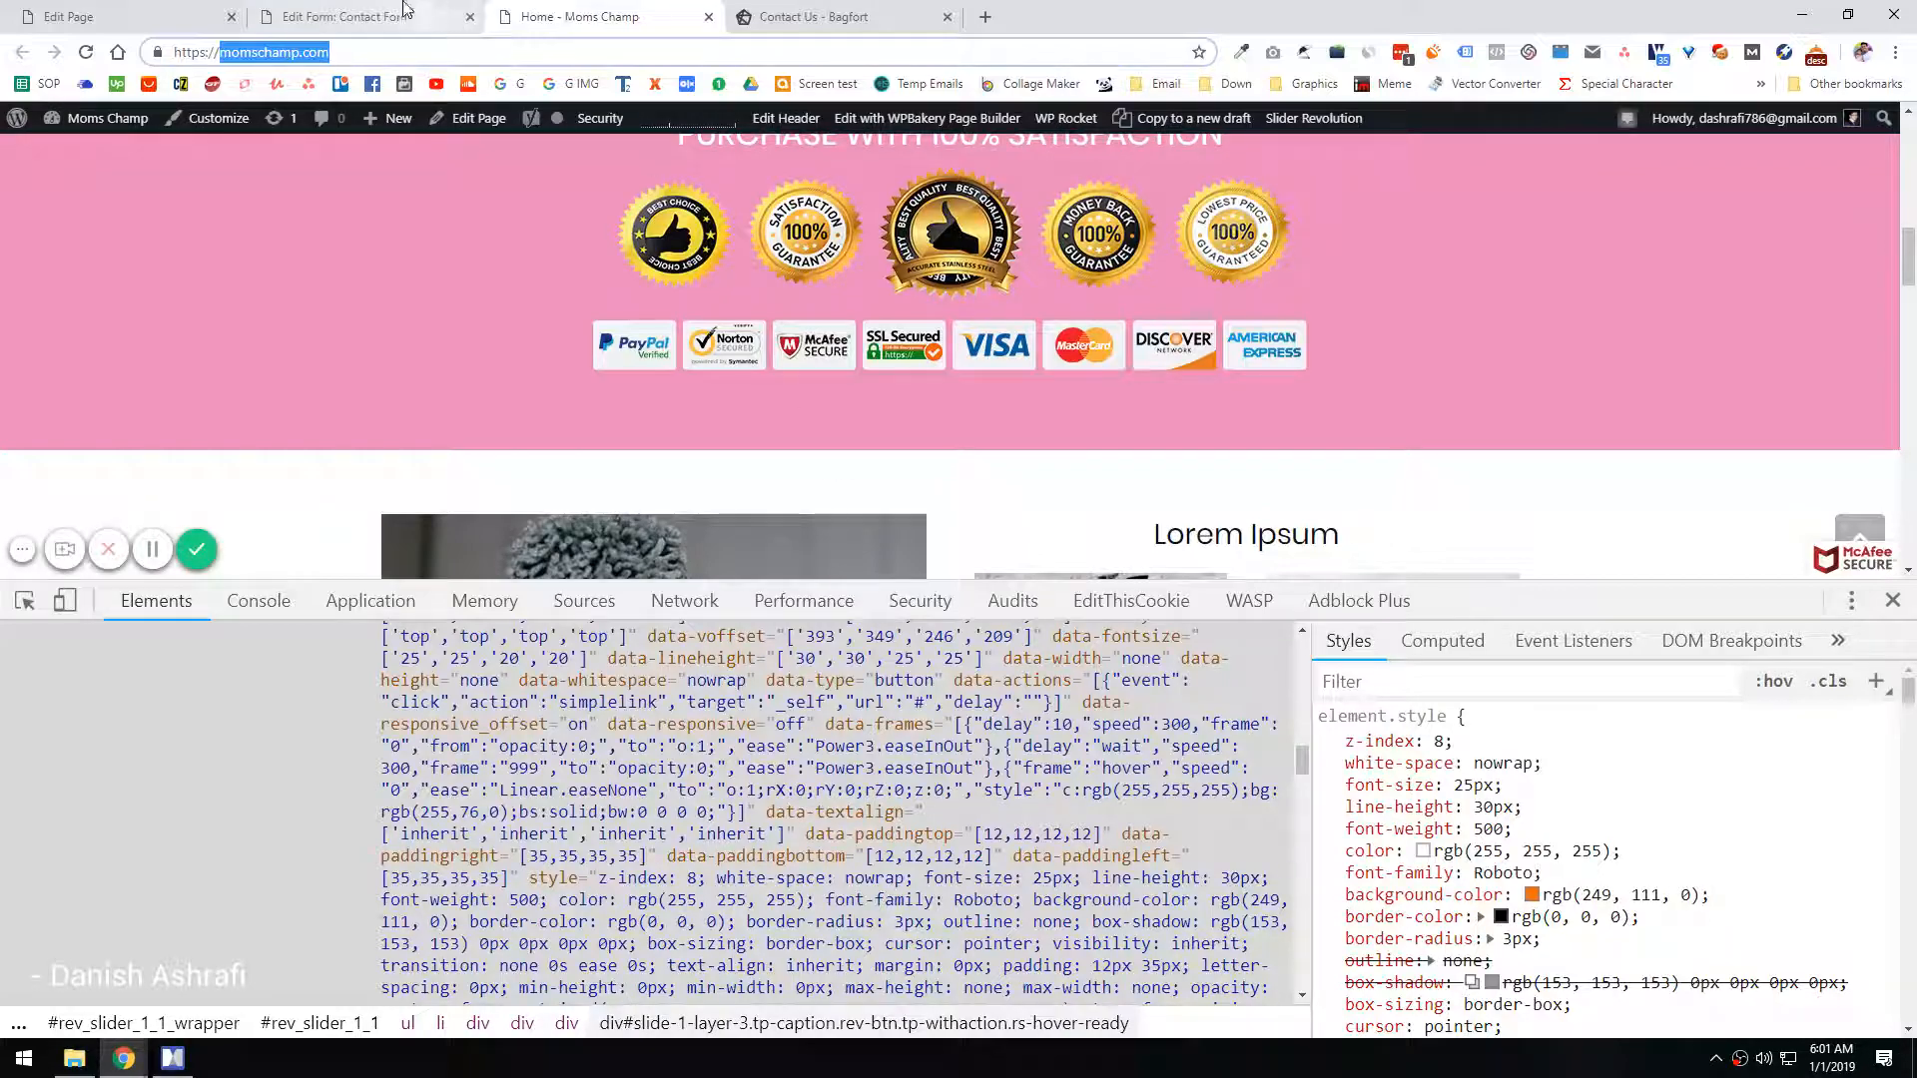
click(420, 12)
click(130, 16)
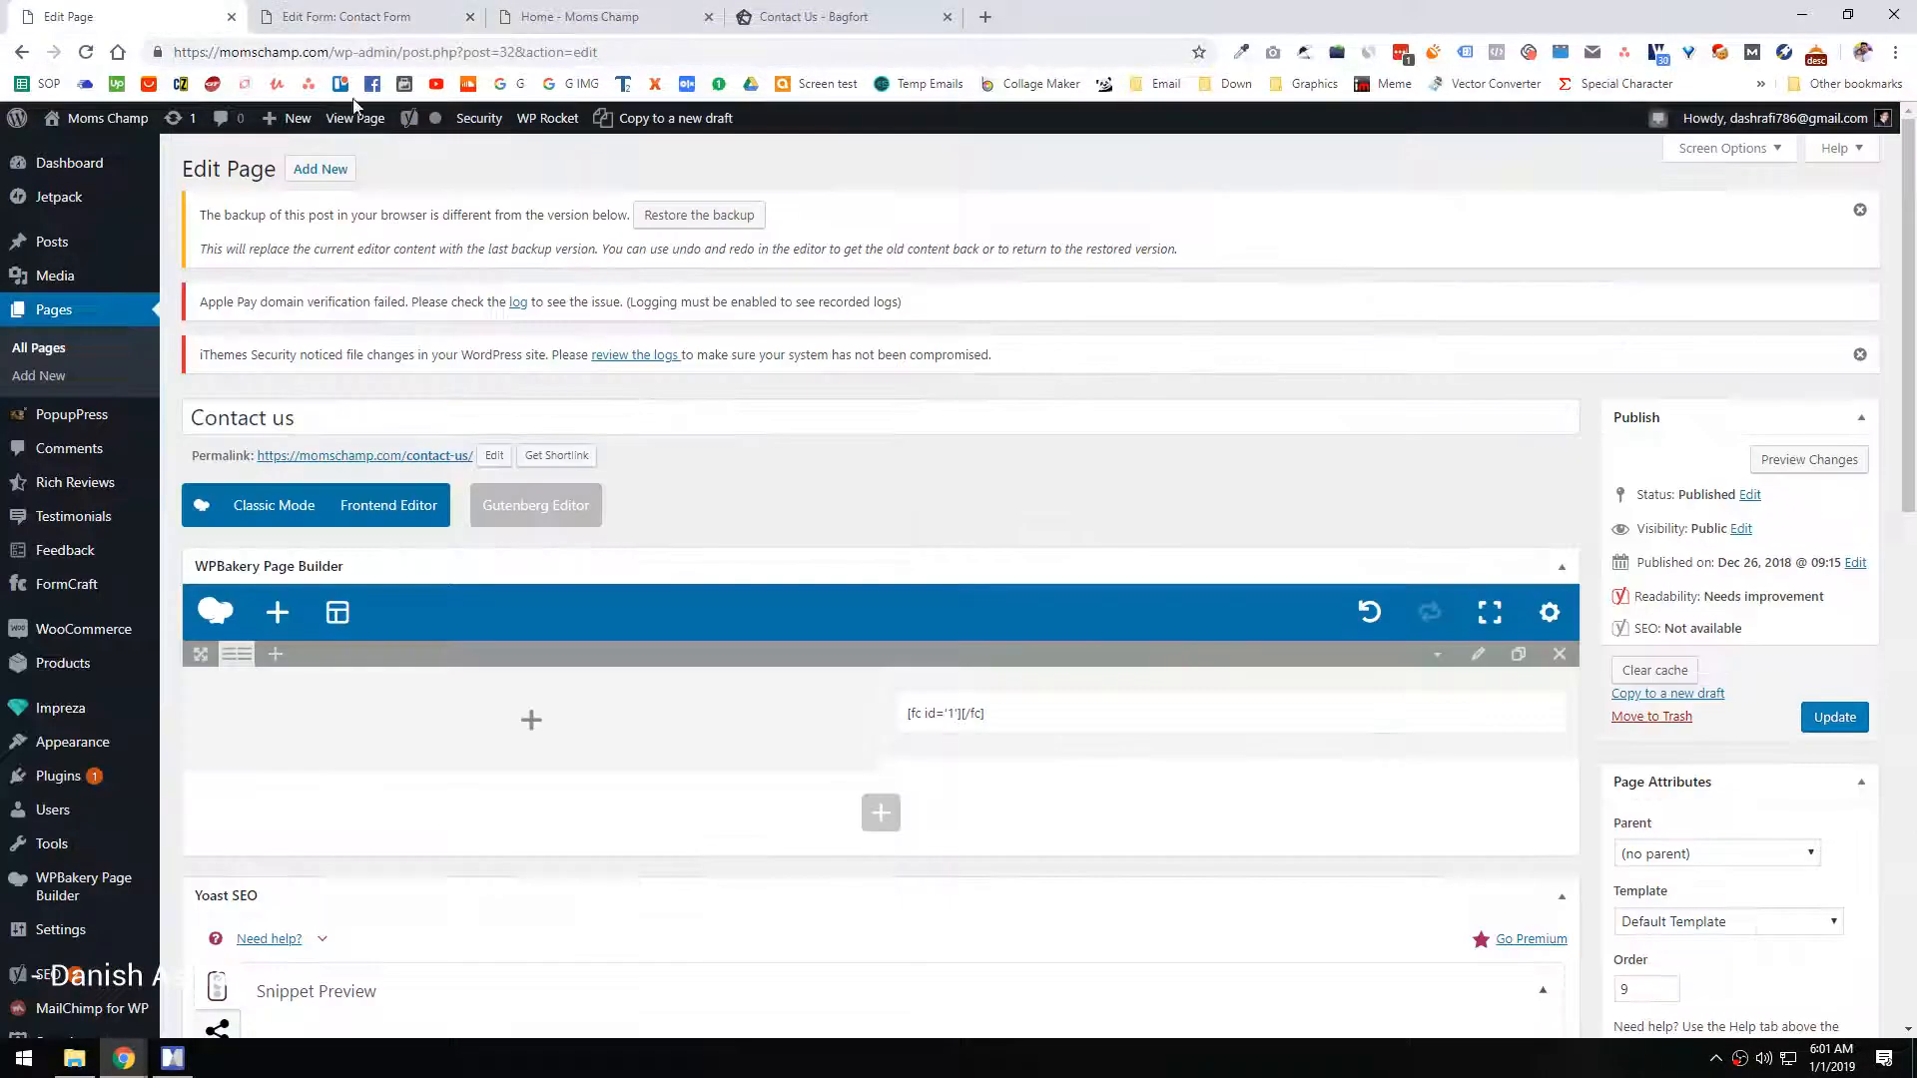
click(1833, 717)
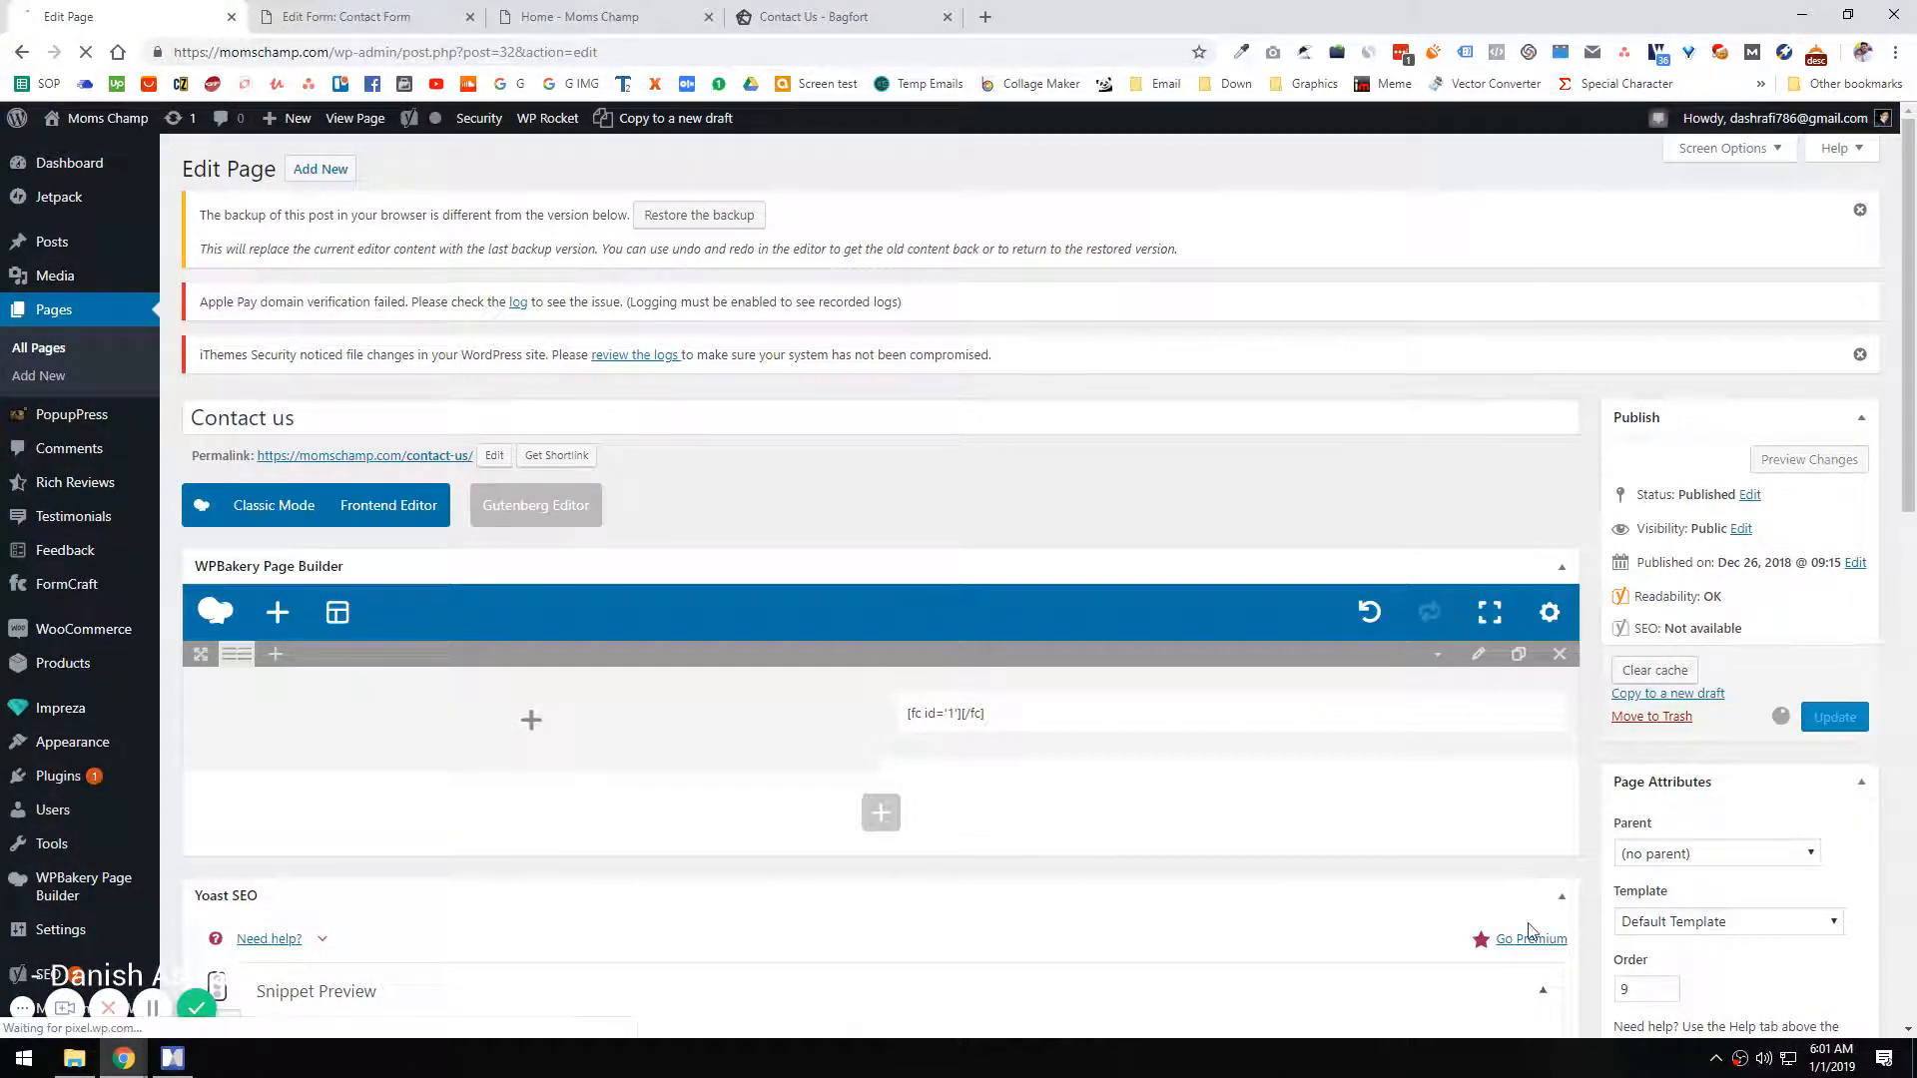
Step: Close the developer tools on the Moms Champ site and open its Contact us page from the footer links
click(310, 14)
click(644, 18)
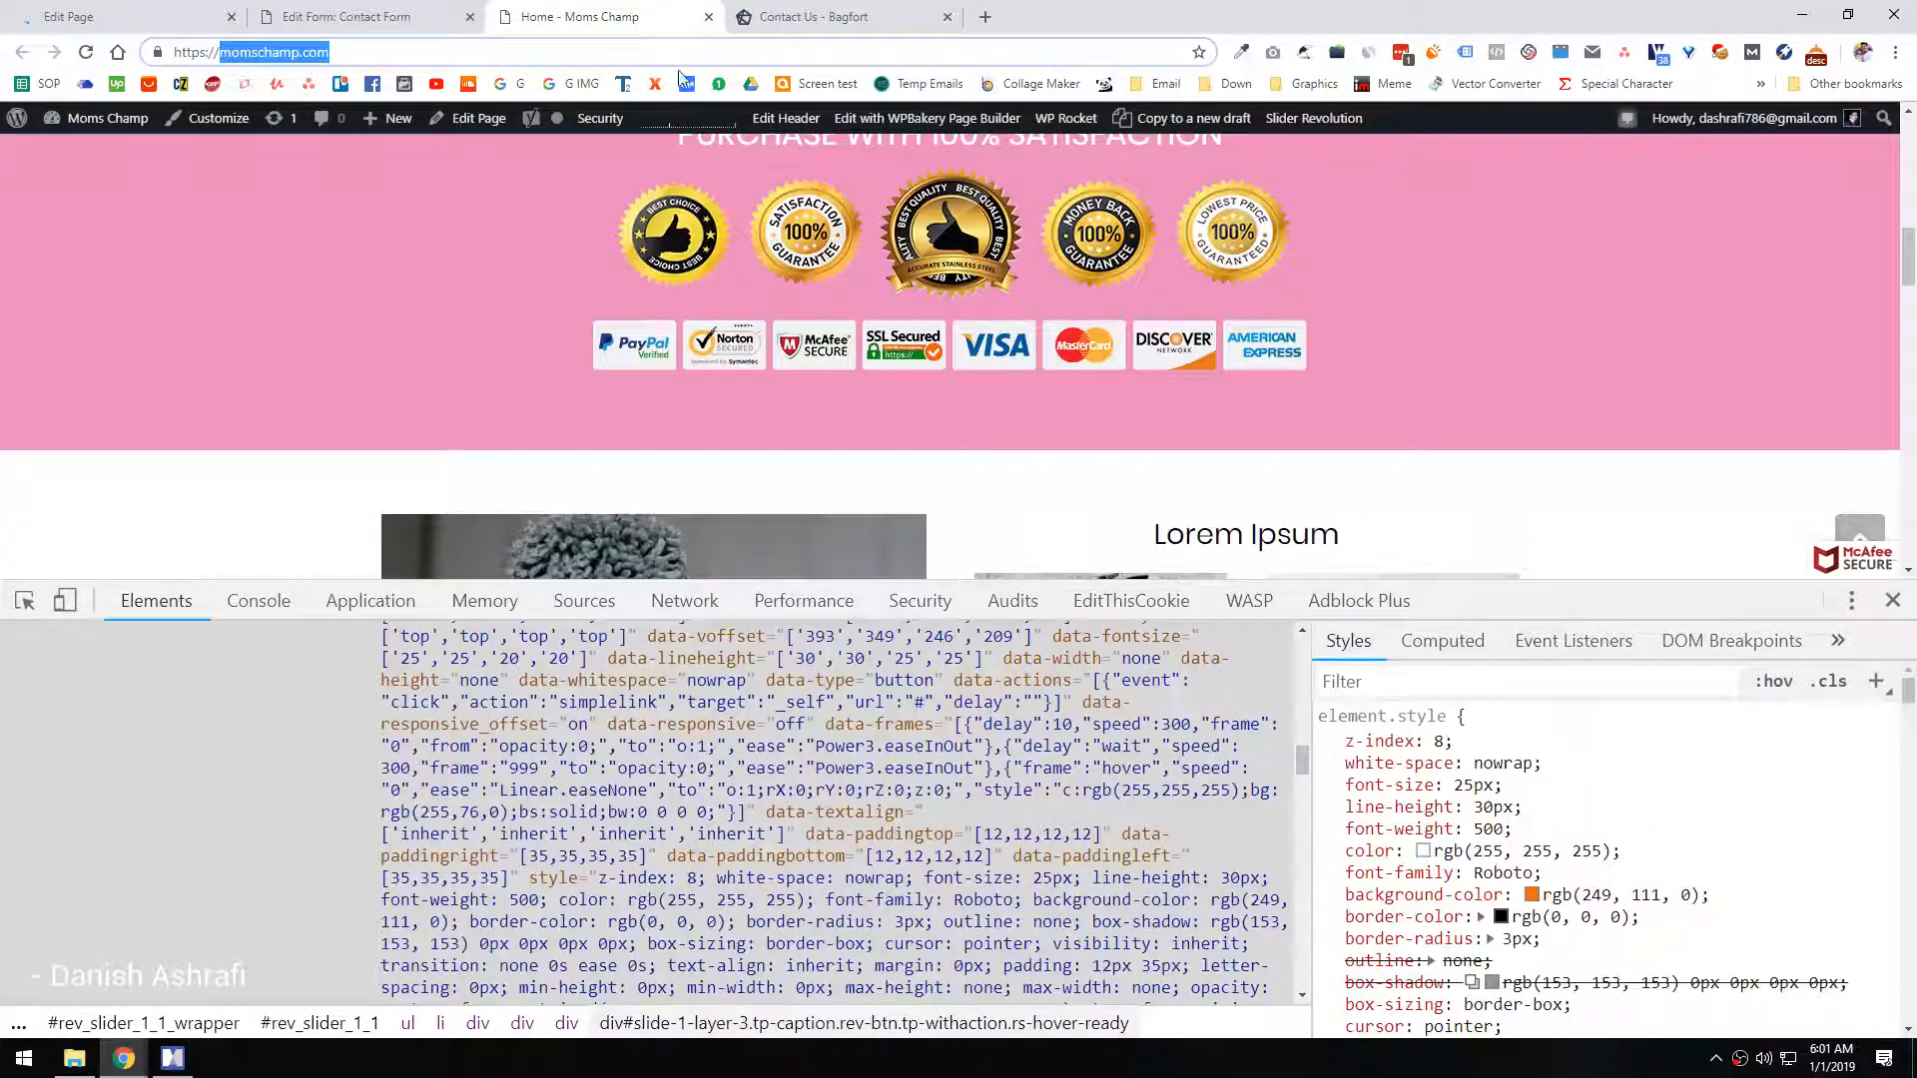
key(F12)
scroll(875, 706, down, 10)
click(820, 824)
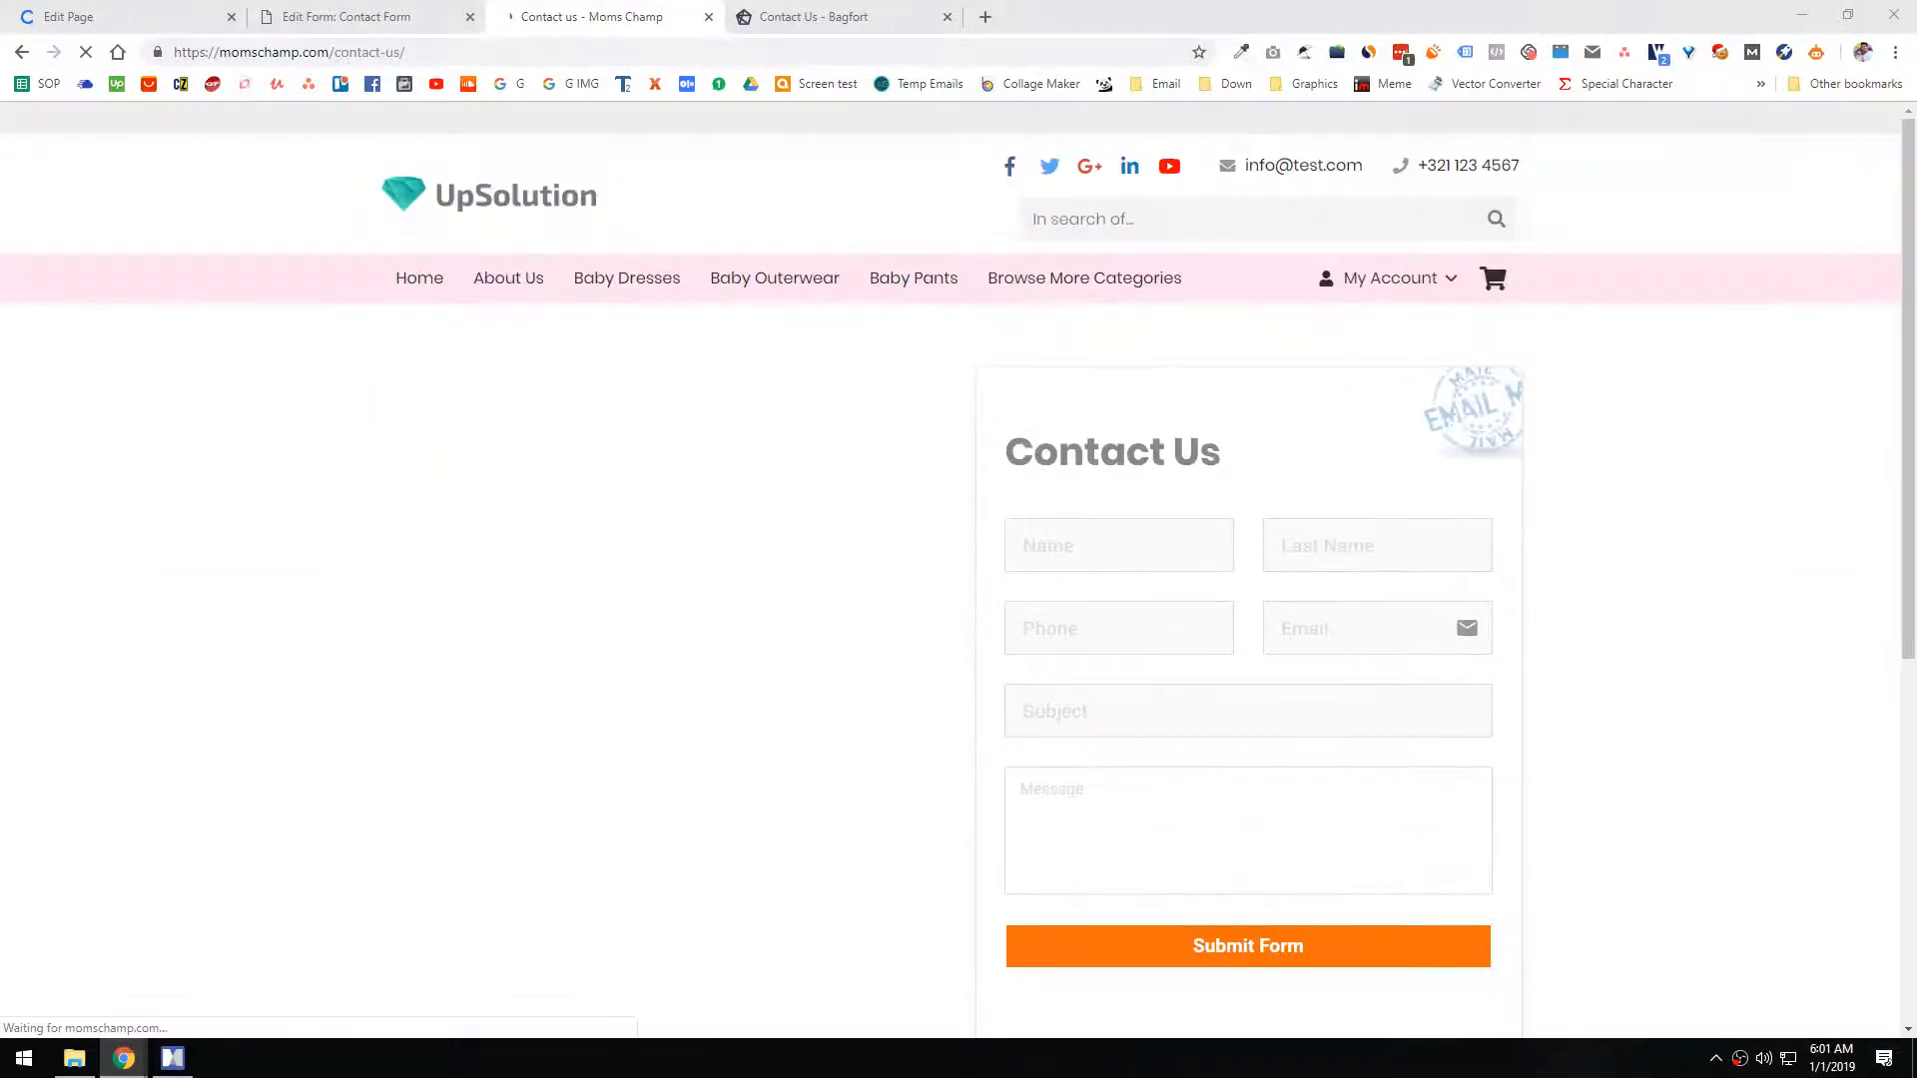
Step: Examine the embedded form's layout and surroundings on the live Contact us page
click(281, 8)
click(587, 8)
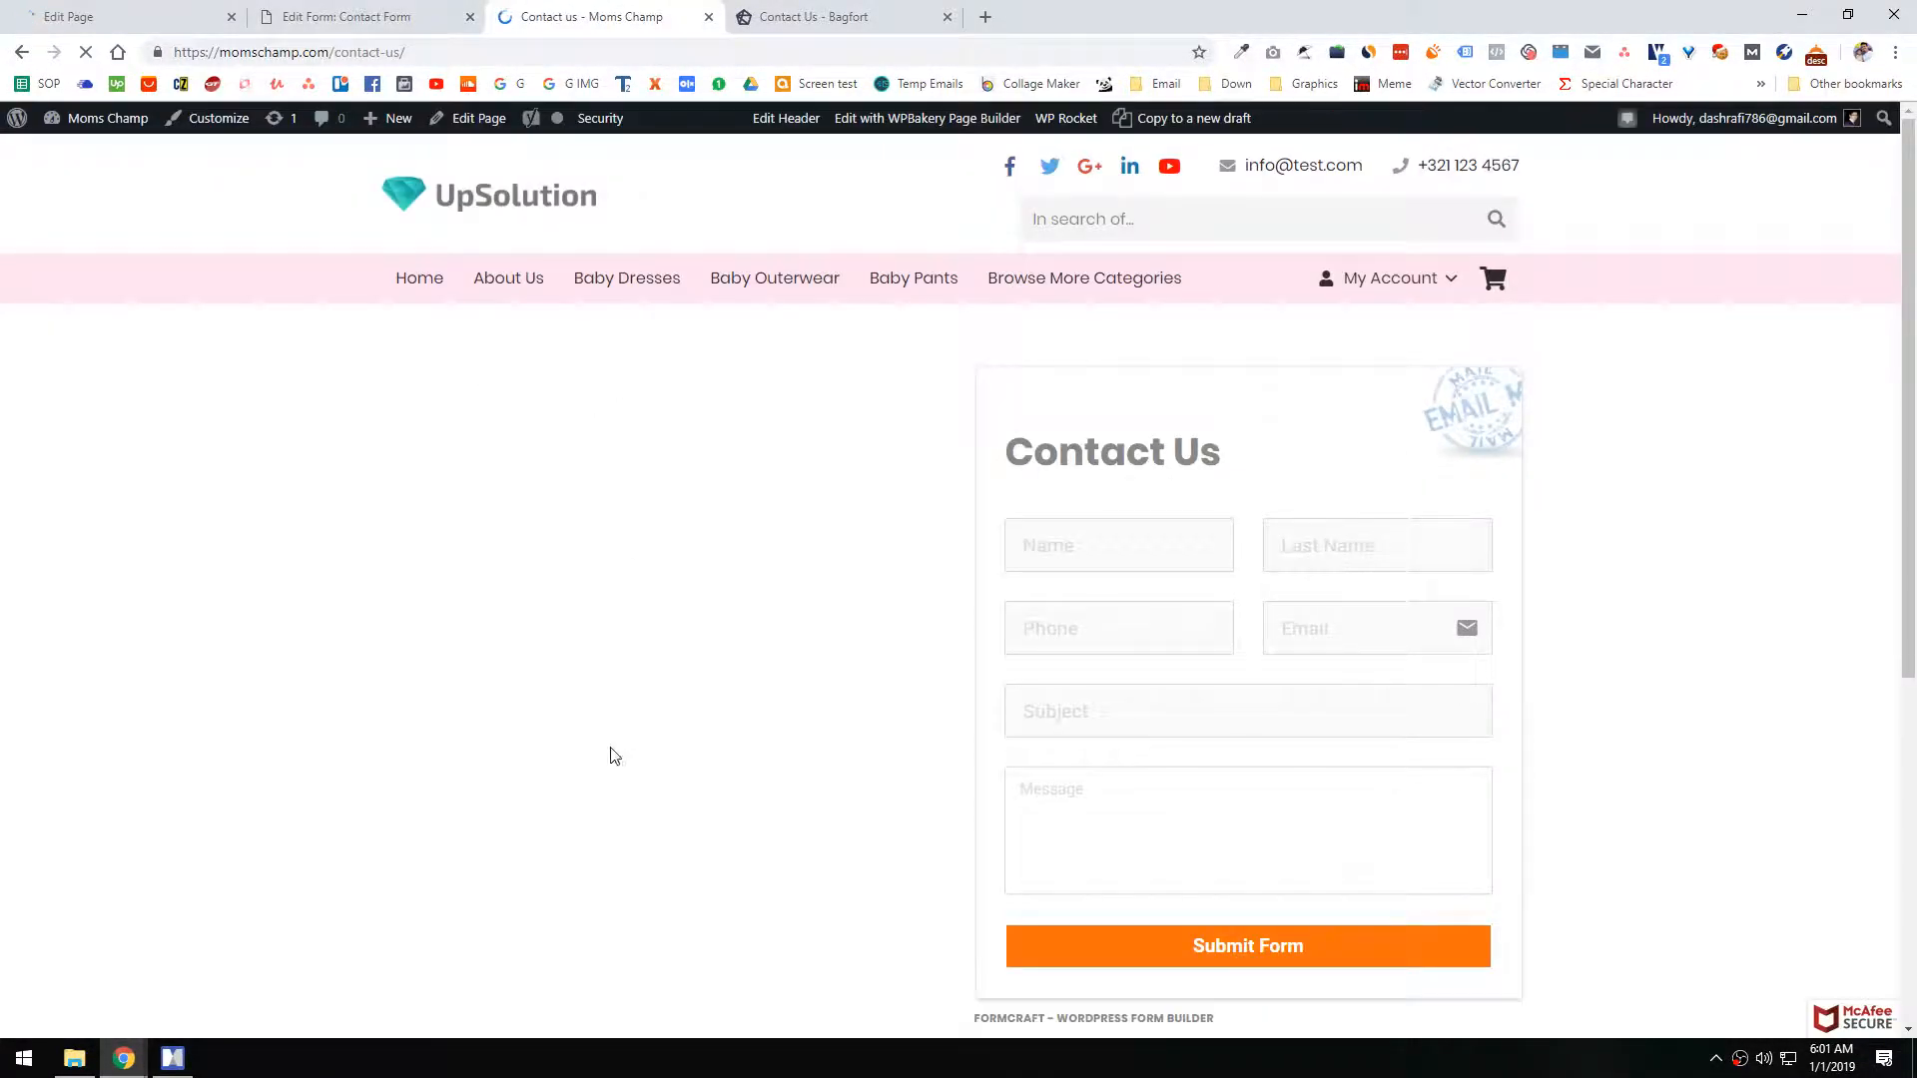
scroll(662, 416, down, 2)
scroll(657, 524, up, 2)
scroll(673, 587, down, 3)
scroll(672, 489, up, 3)
scroll(509, 406, down, 2)
scroll(509, 407, up, 2)
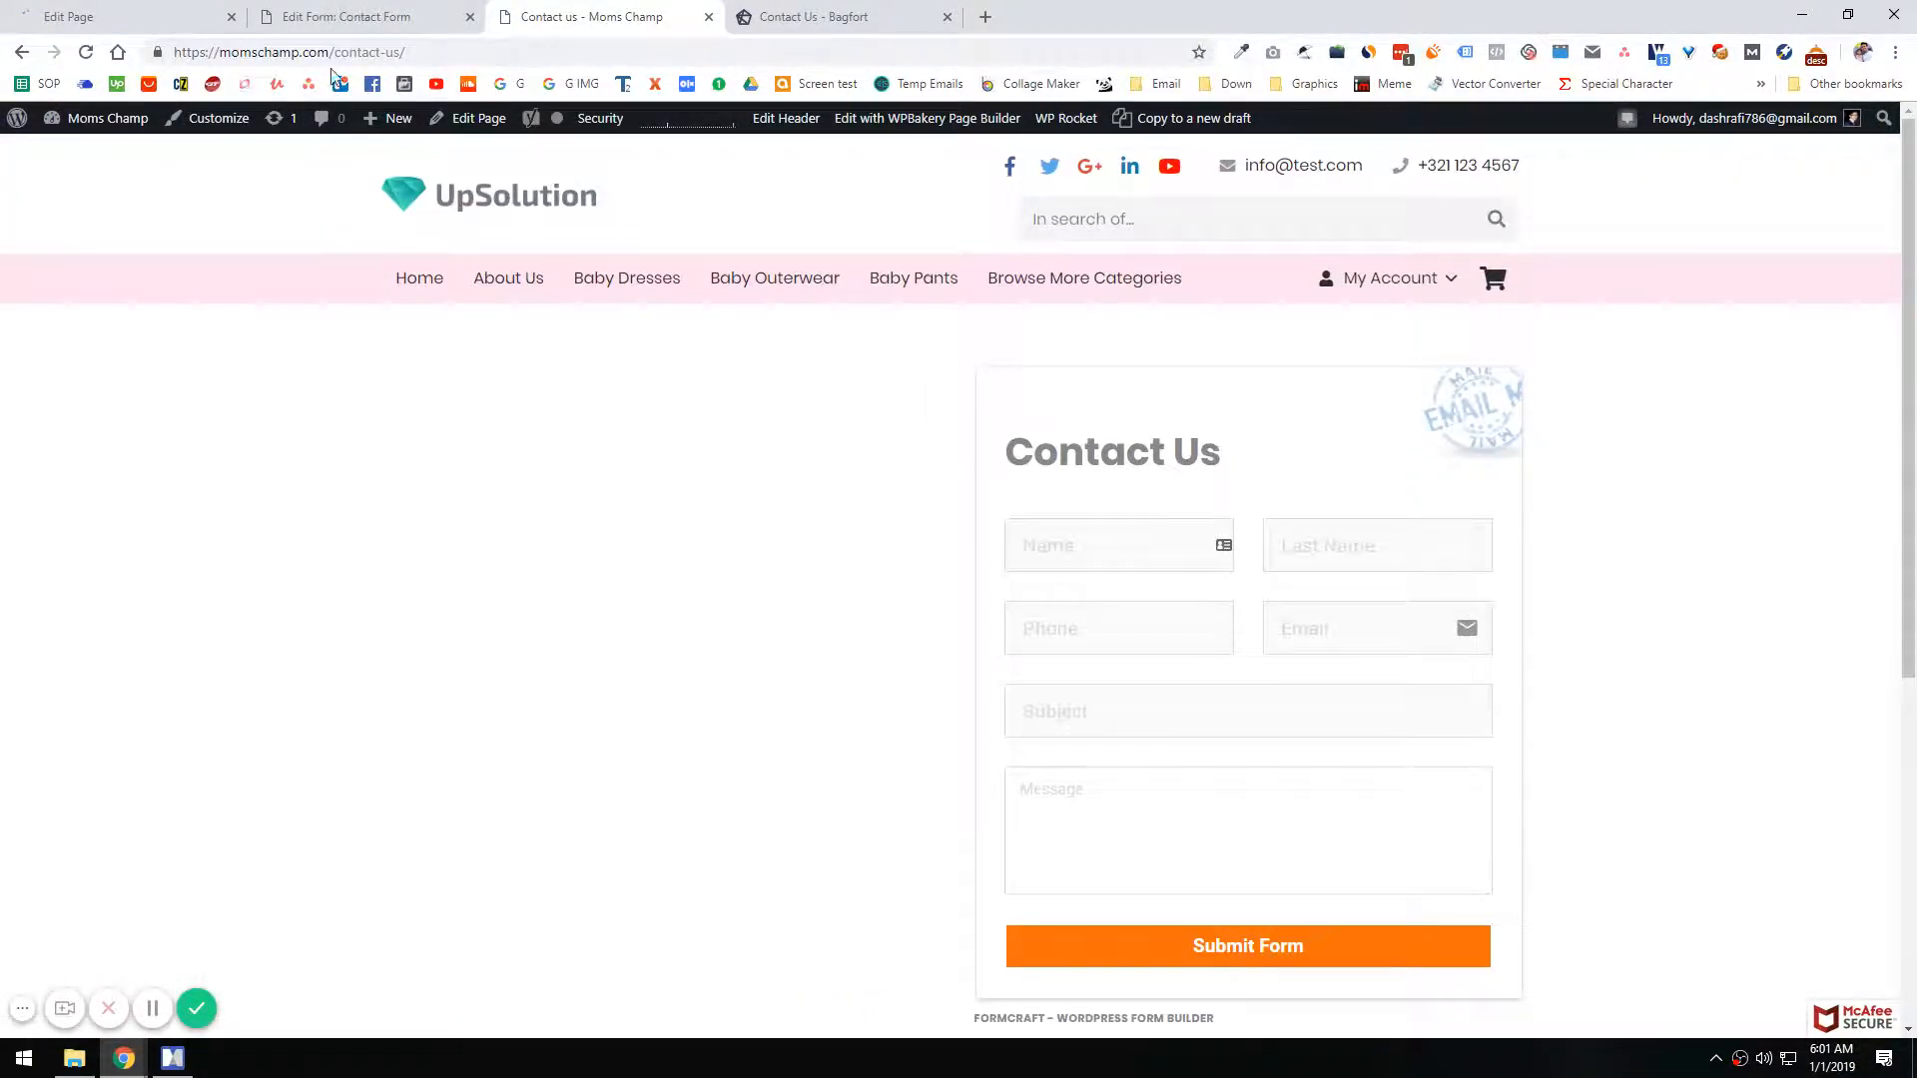
Step: Add a Text Block element to the empty first column of the Contact us page's row
click(299, 12)
click(206, 12)
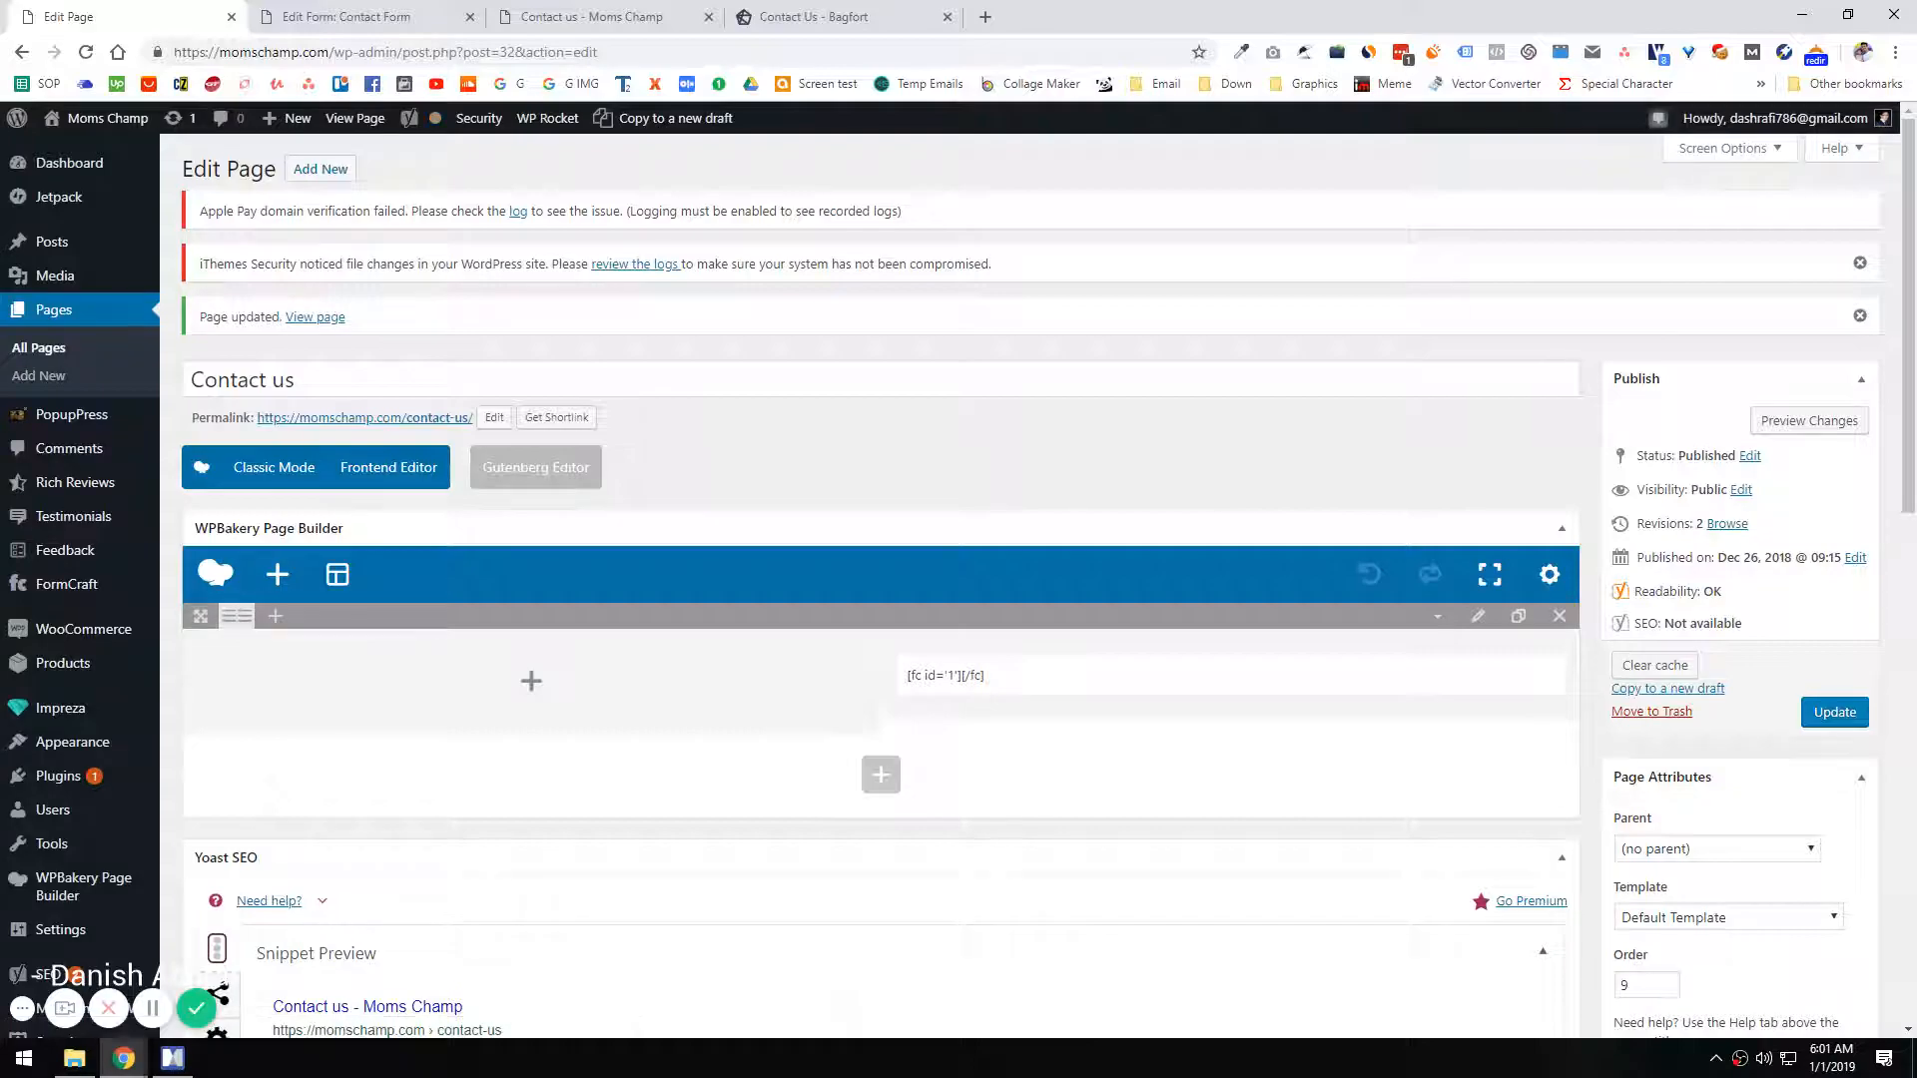
click(518, 683)
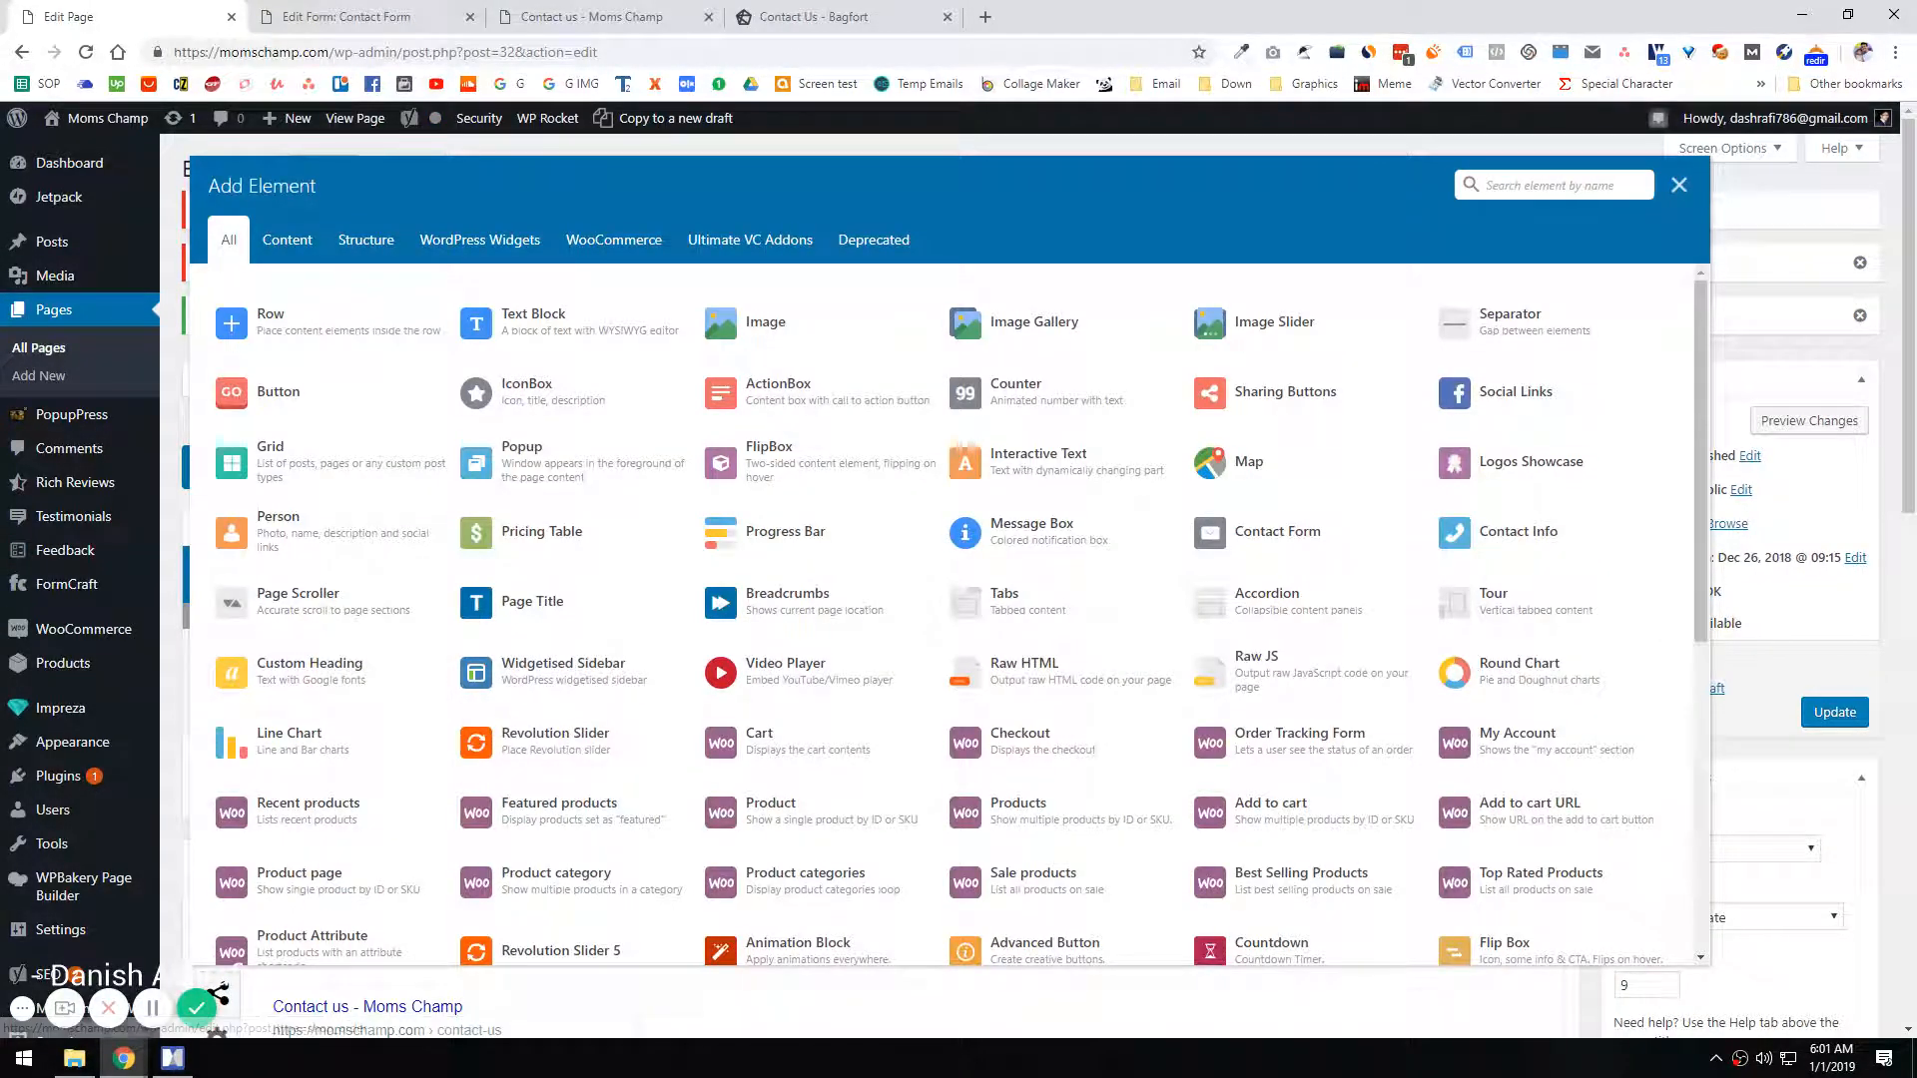
click(534, 322)
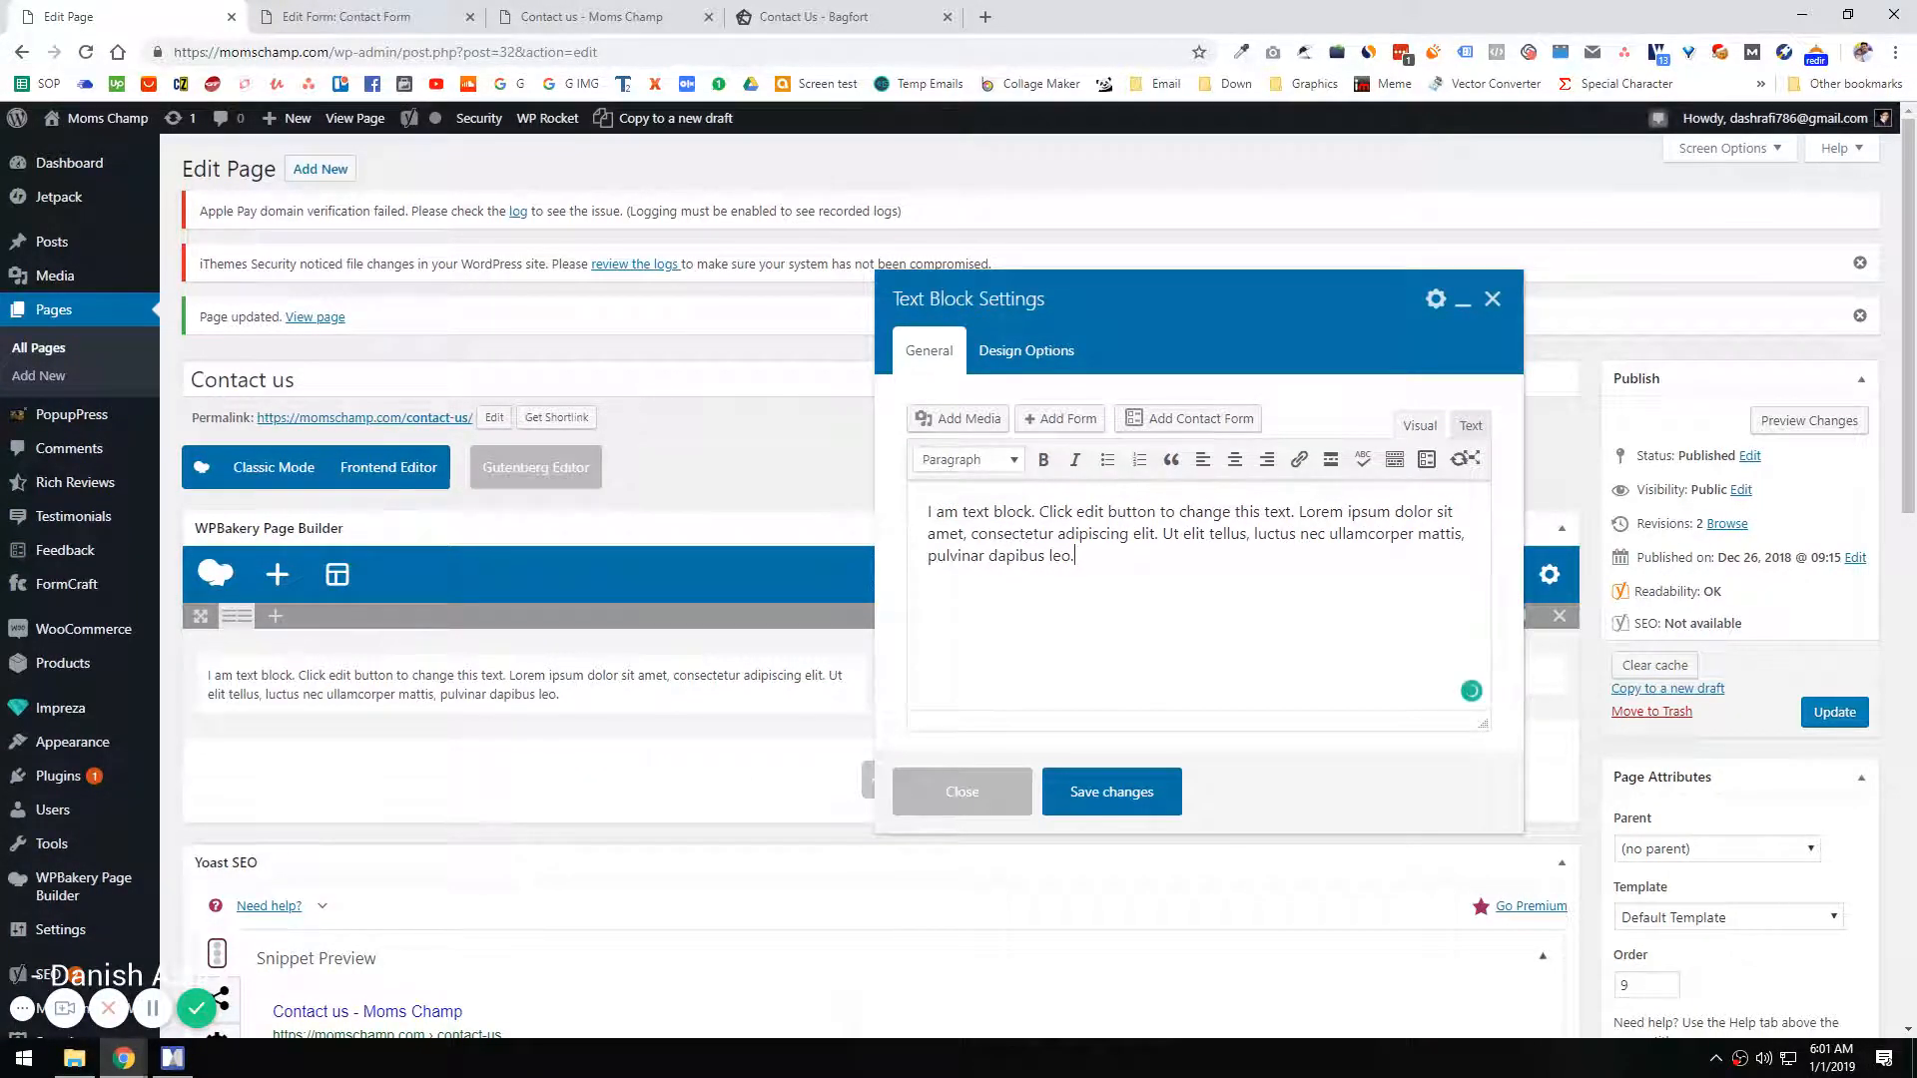
Step: Replace the placeholder with the "Looking For More Information?" heading, its contact invitation and an Email section containing the support e-mail address
key(ctrl+a)
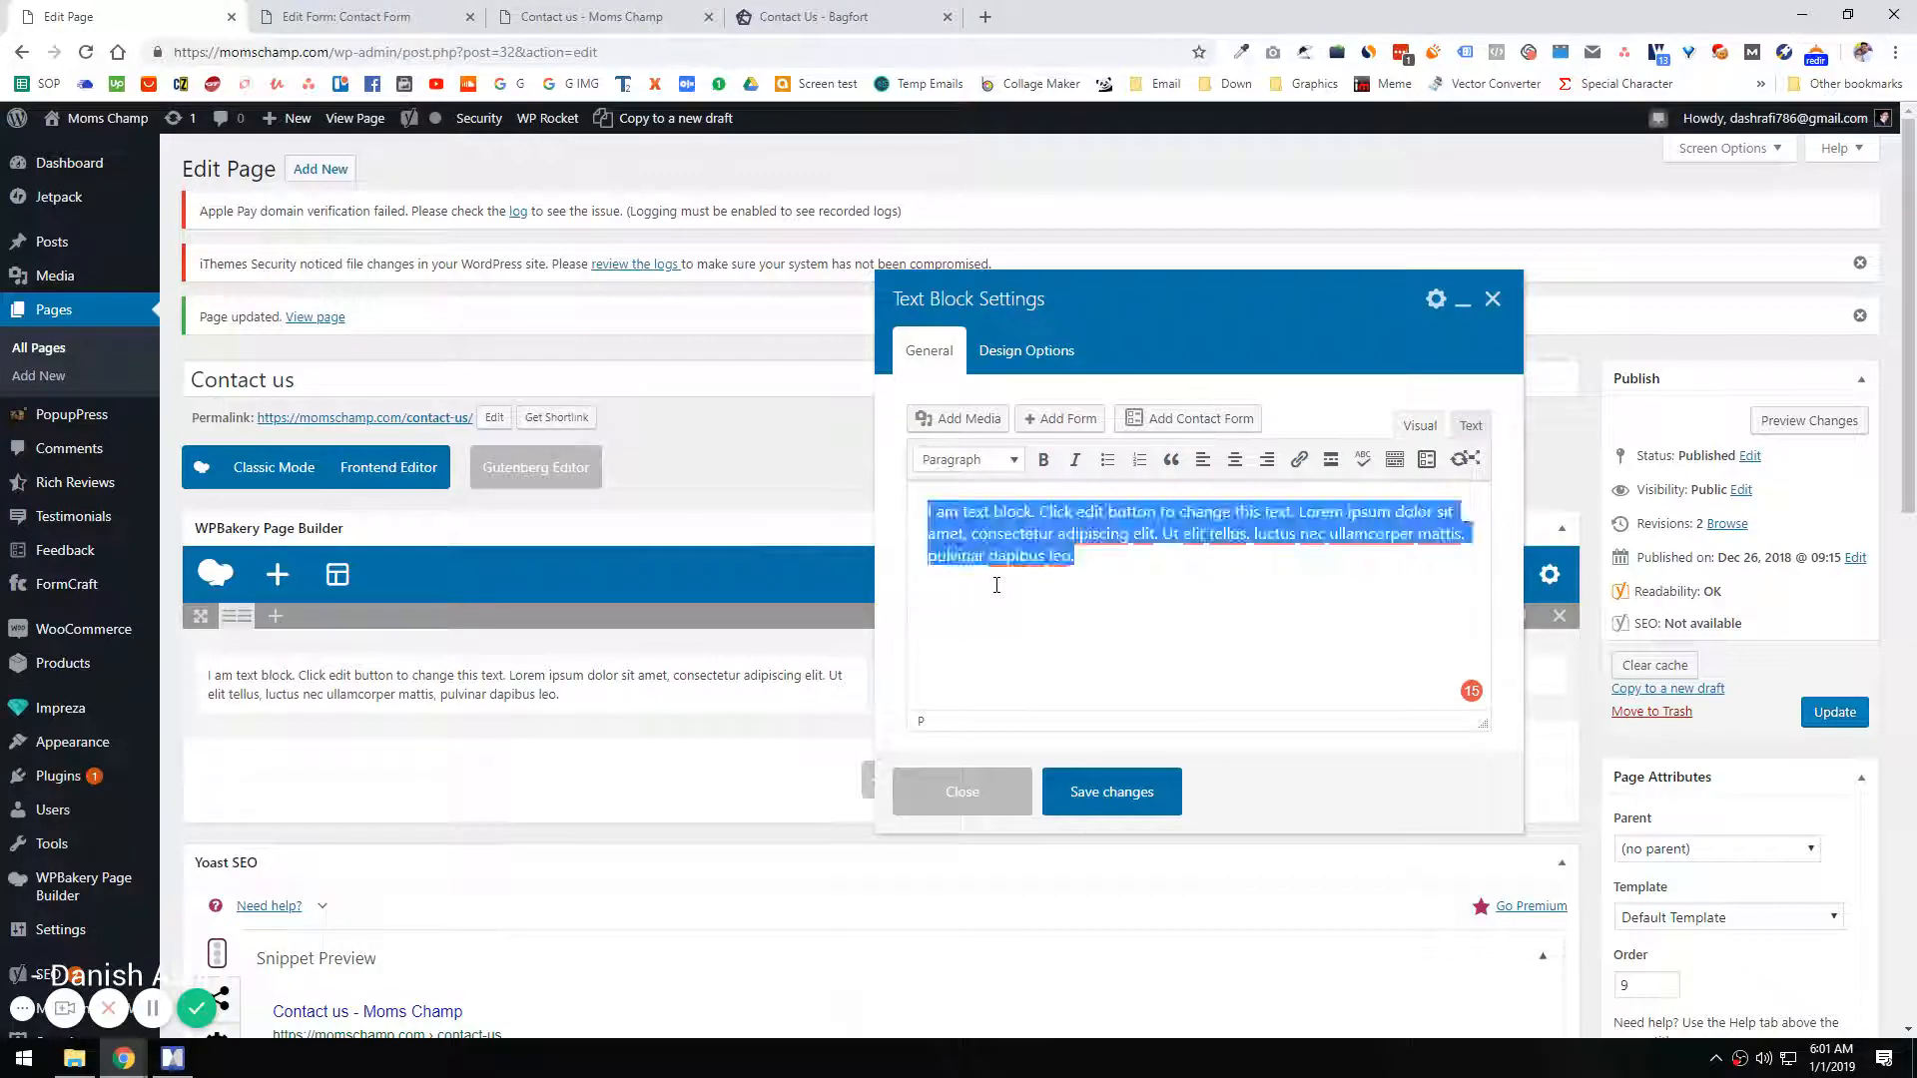
text(Looking For More Information? Feel Free to Contact us, we would love to hear from you Email)
key(Return)
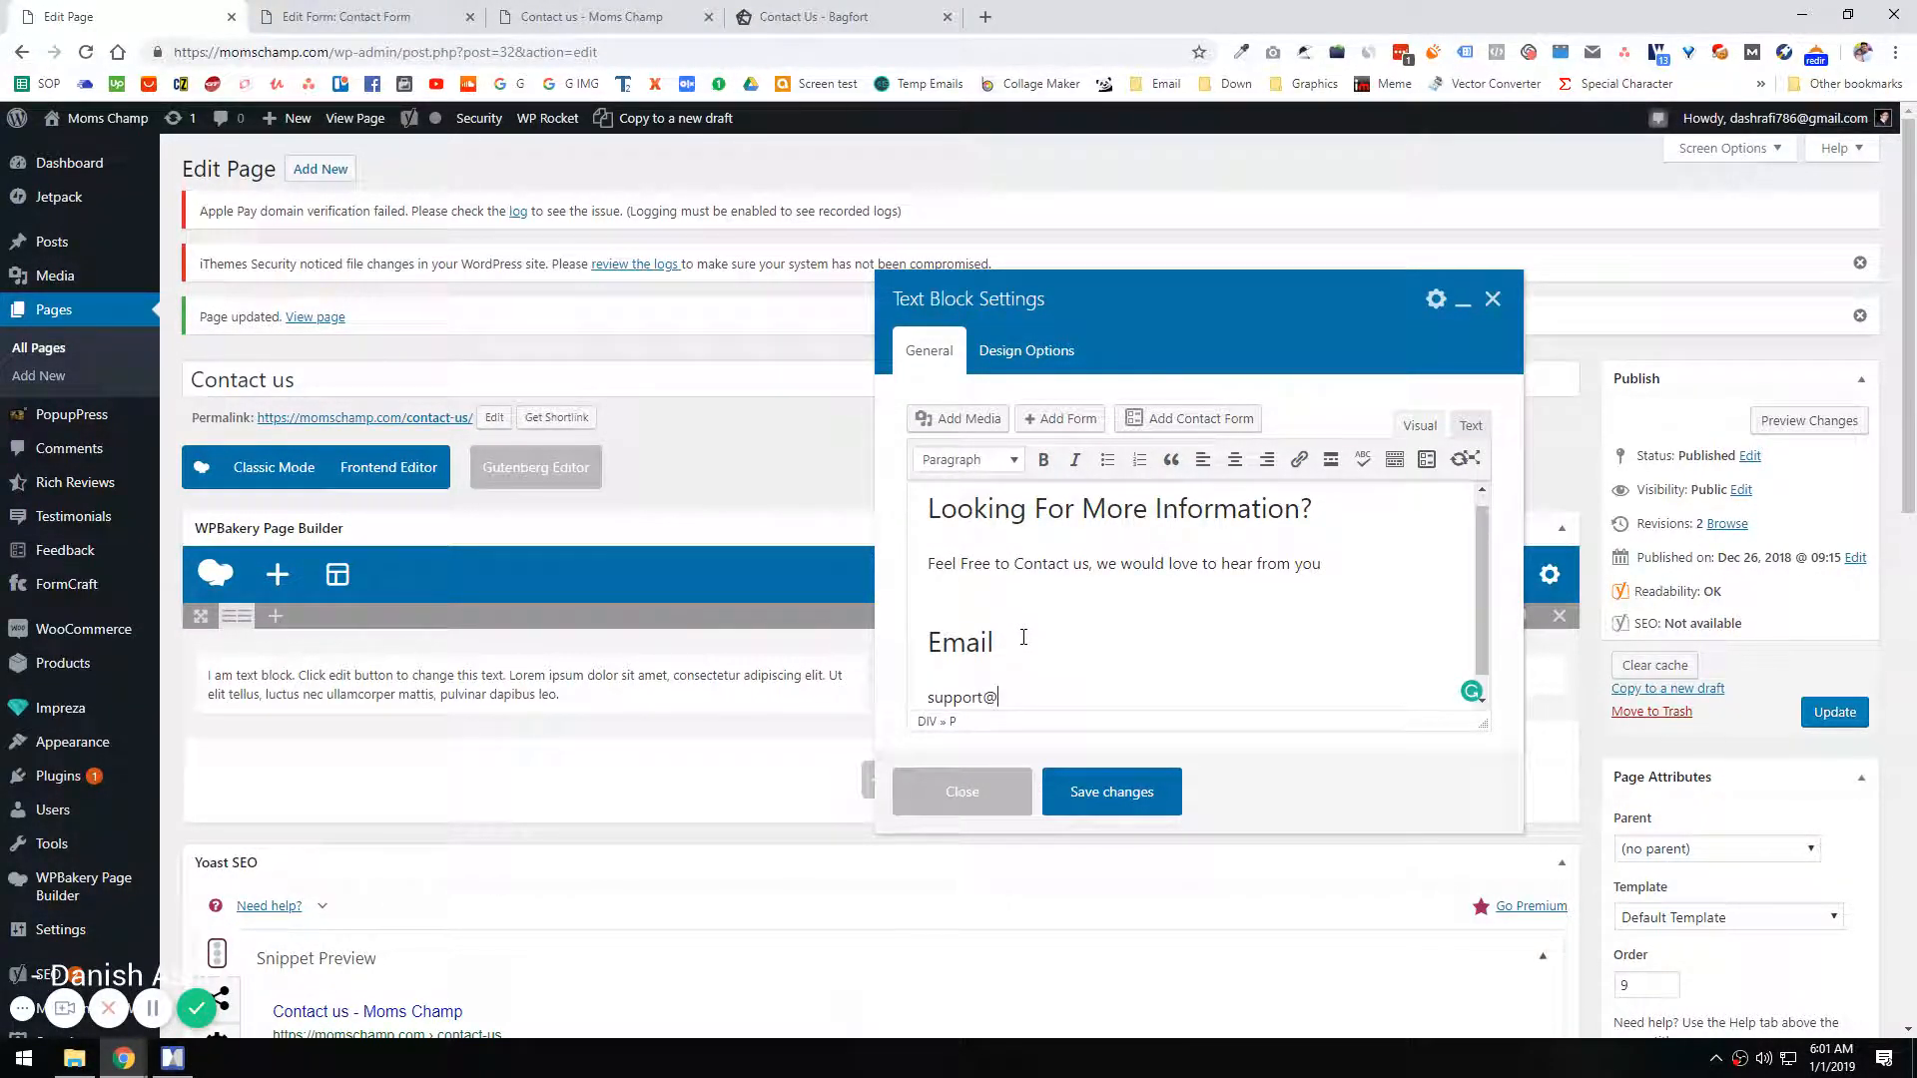
drag(318, 55, 220, 58)
key(ctrl+c)
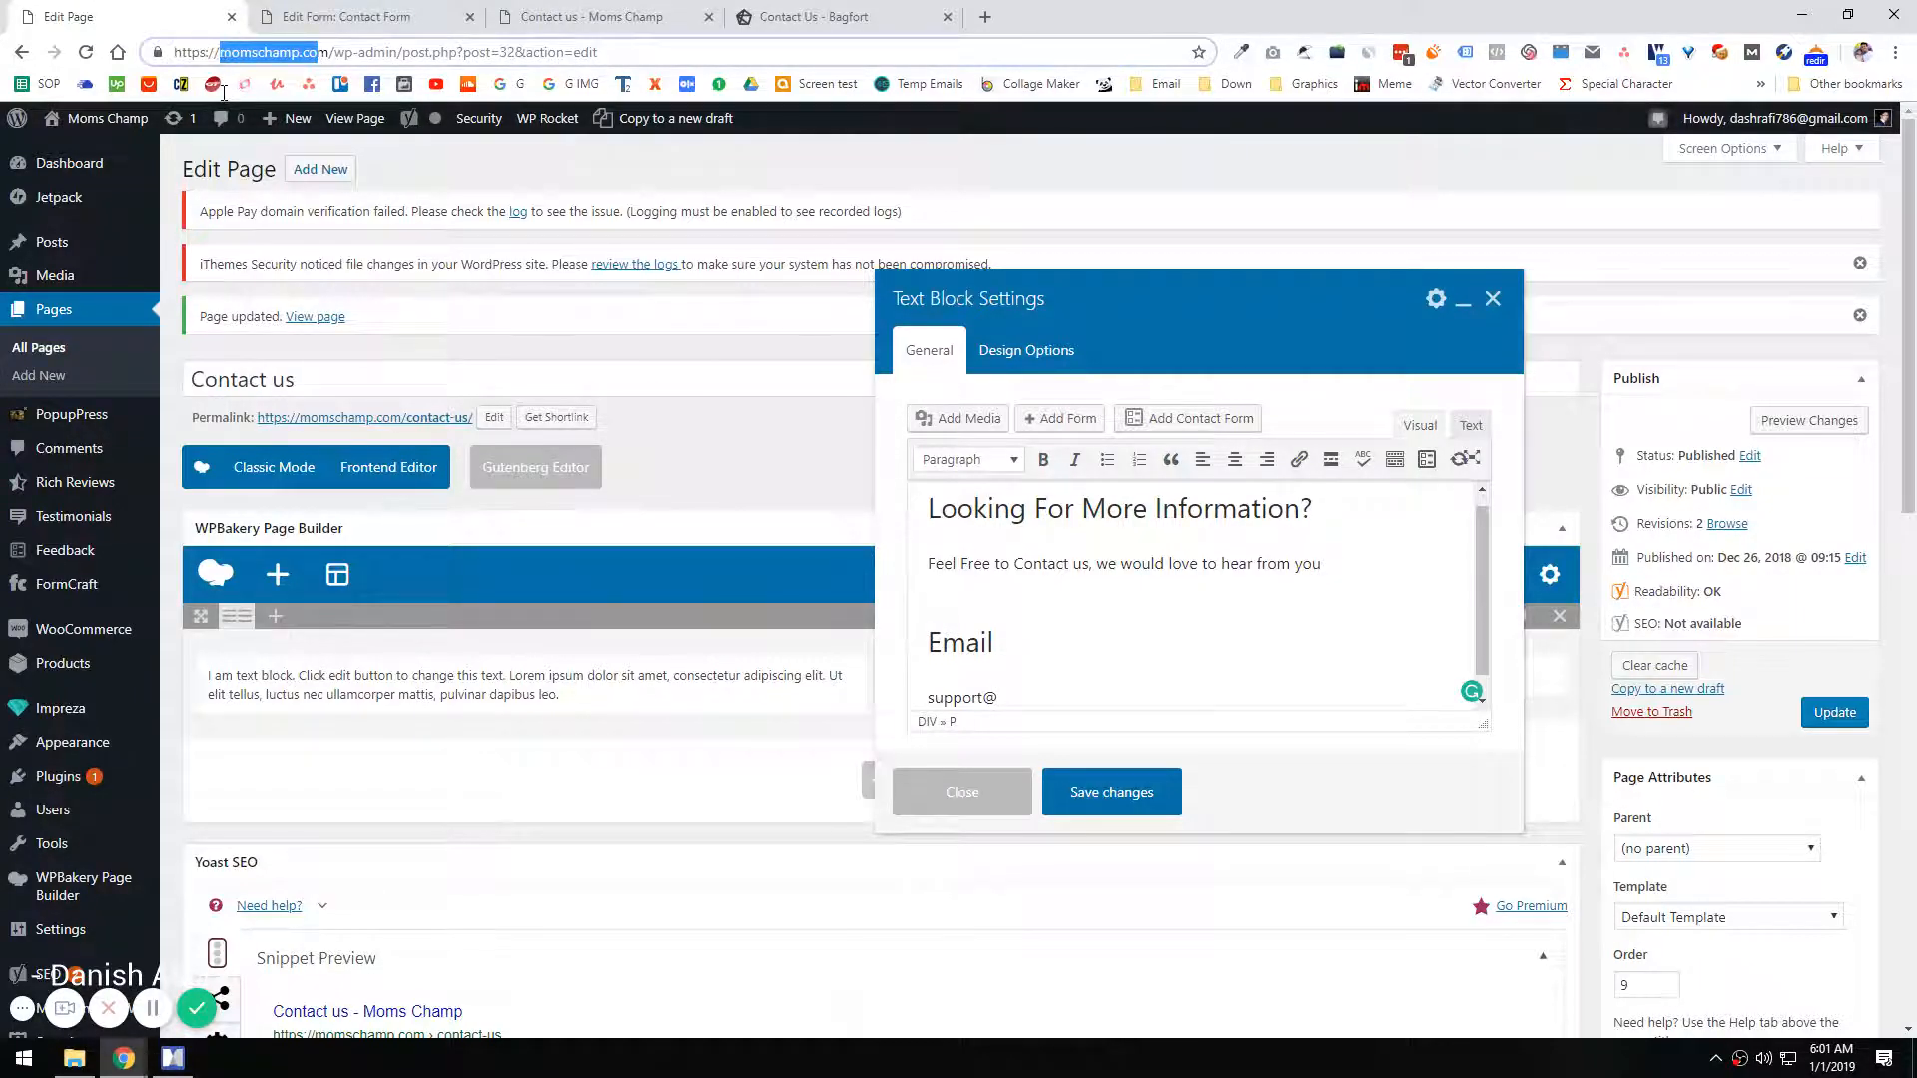
click(1040, 670)
key(ctrl+v)
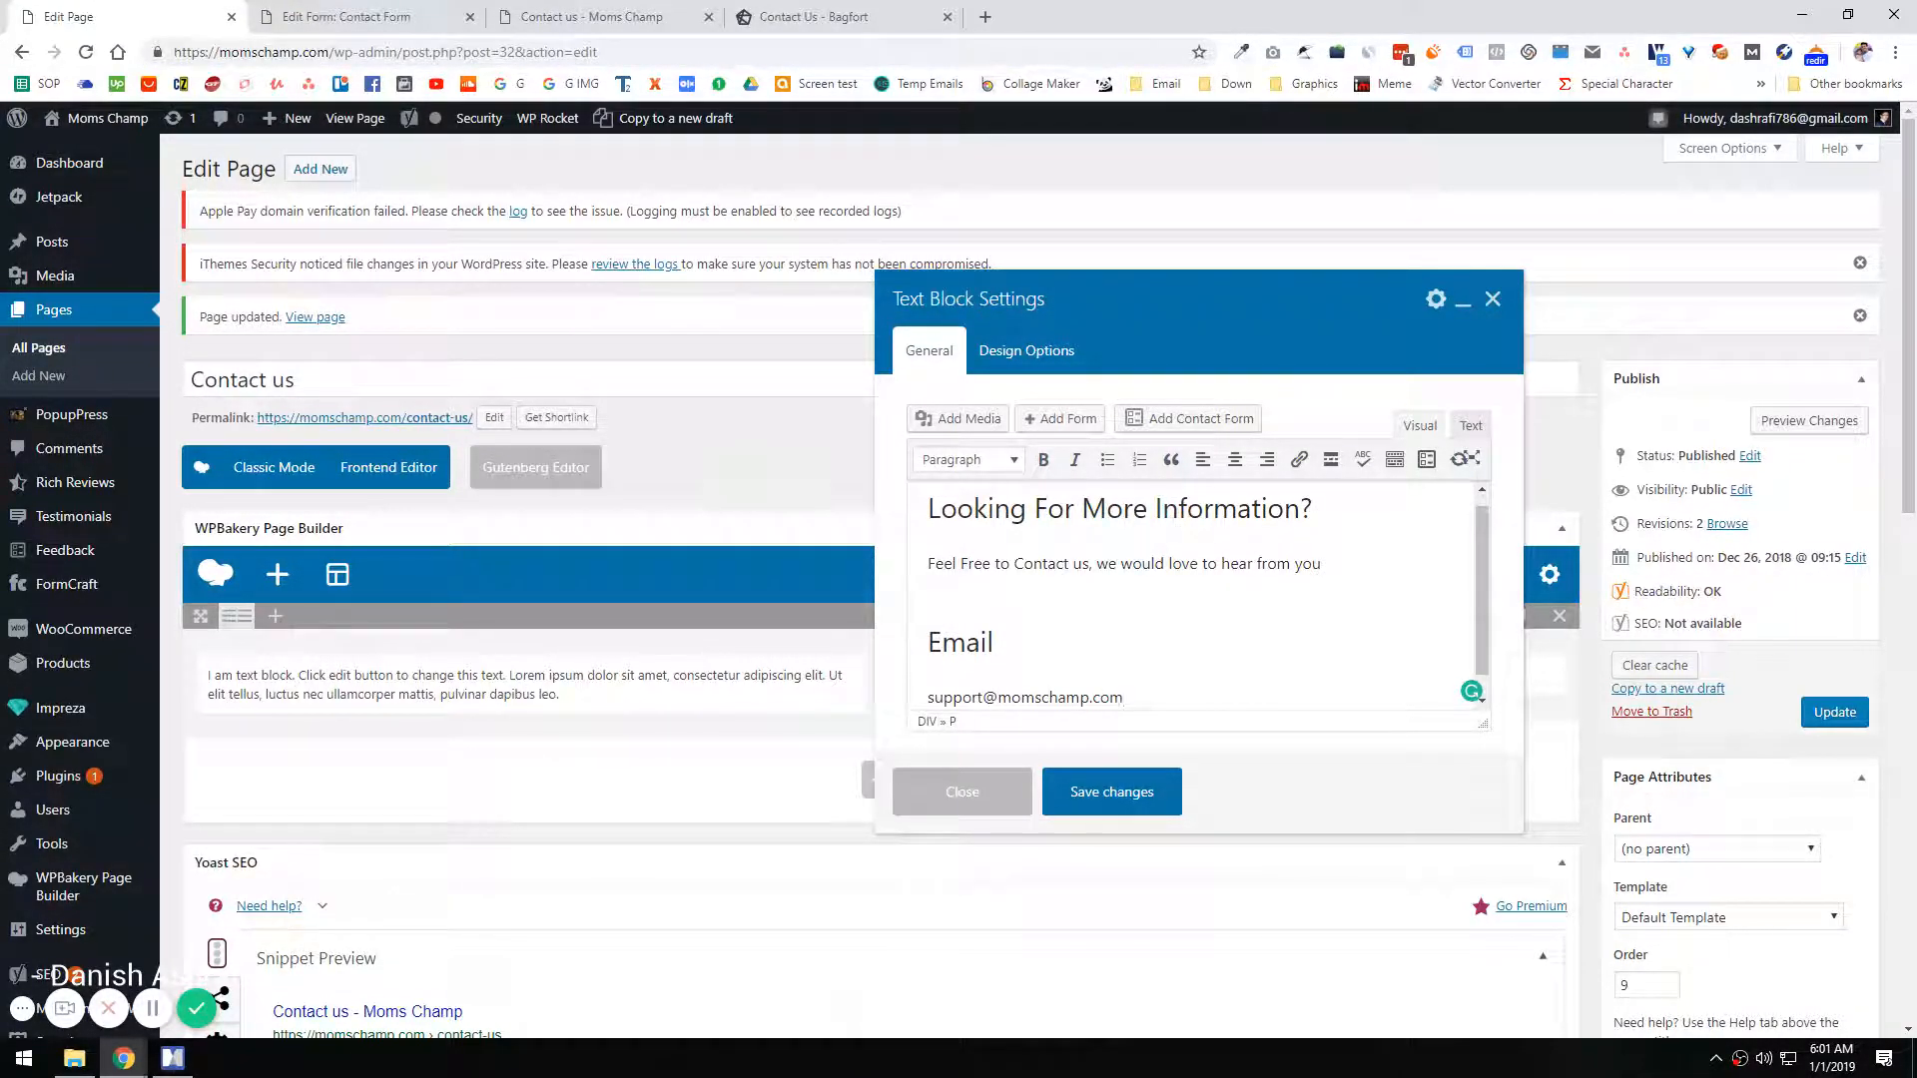
Step: Add the Address section with the postal address and a Phone heading, removing the pasted phone number under it
click(1161, 684)
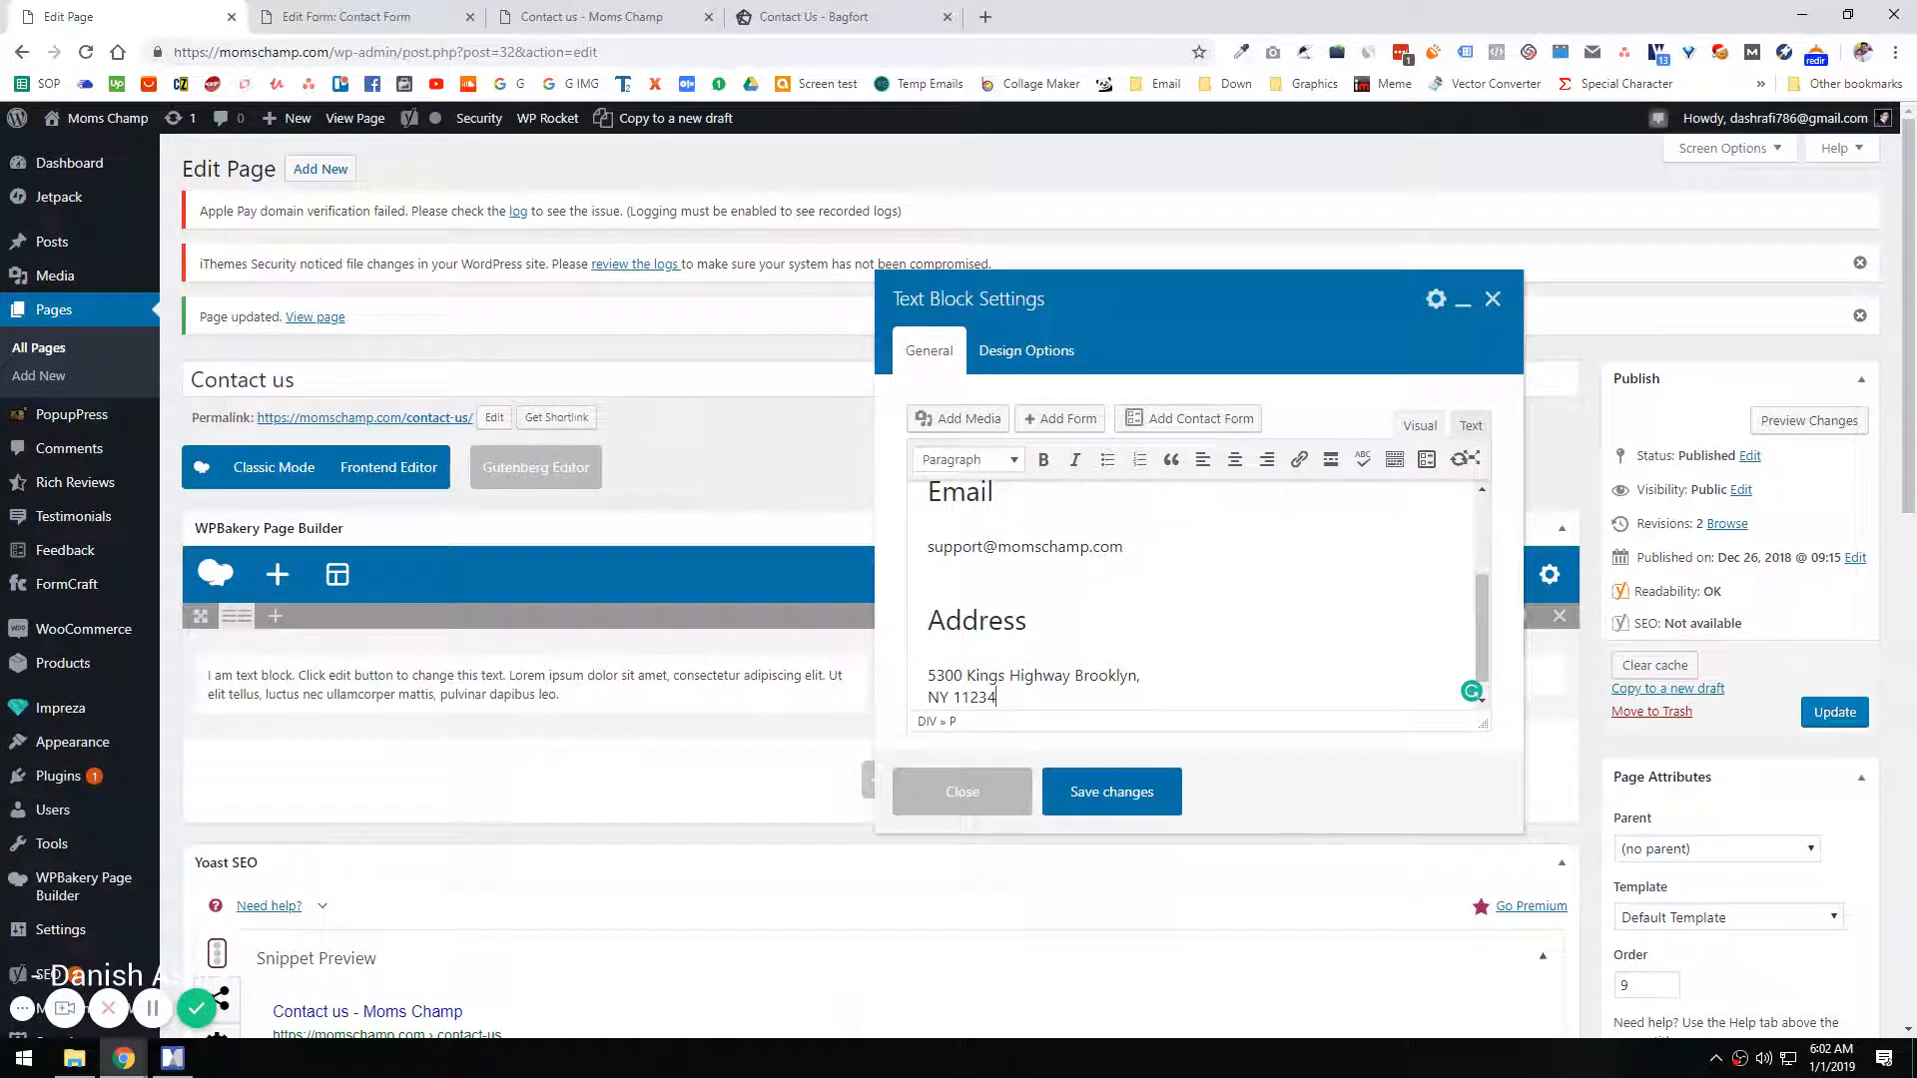
click(1181, 682)
drag(1065, 685, 882, 690)
key(BackSpace)
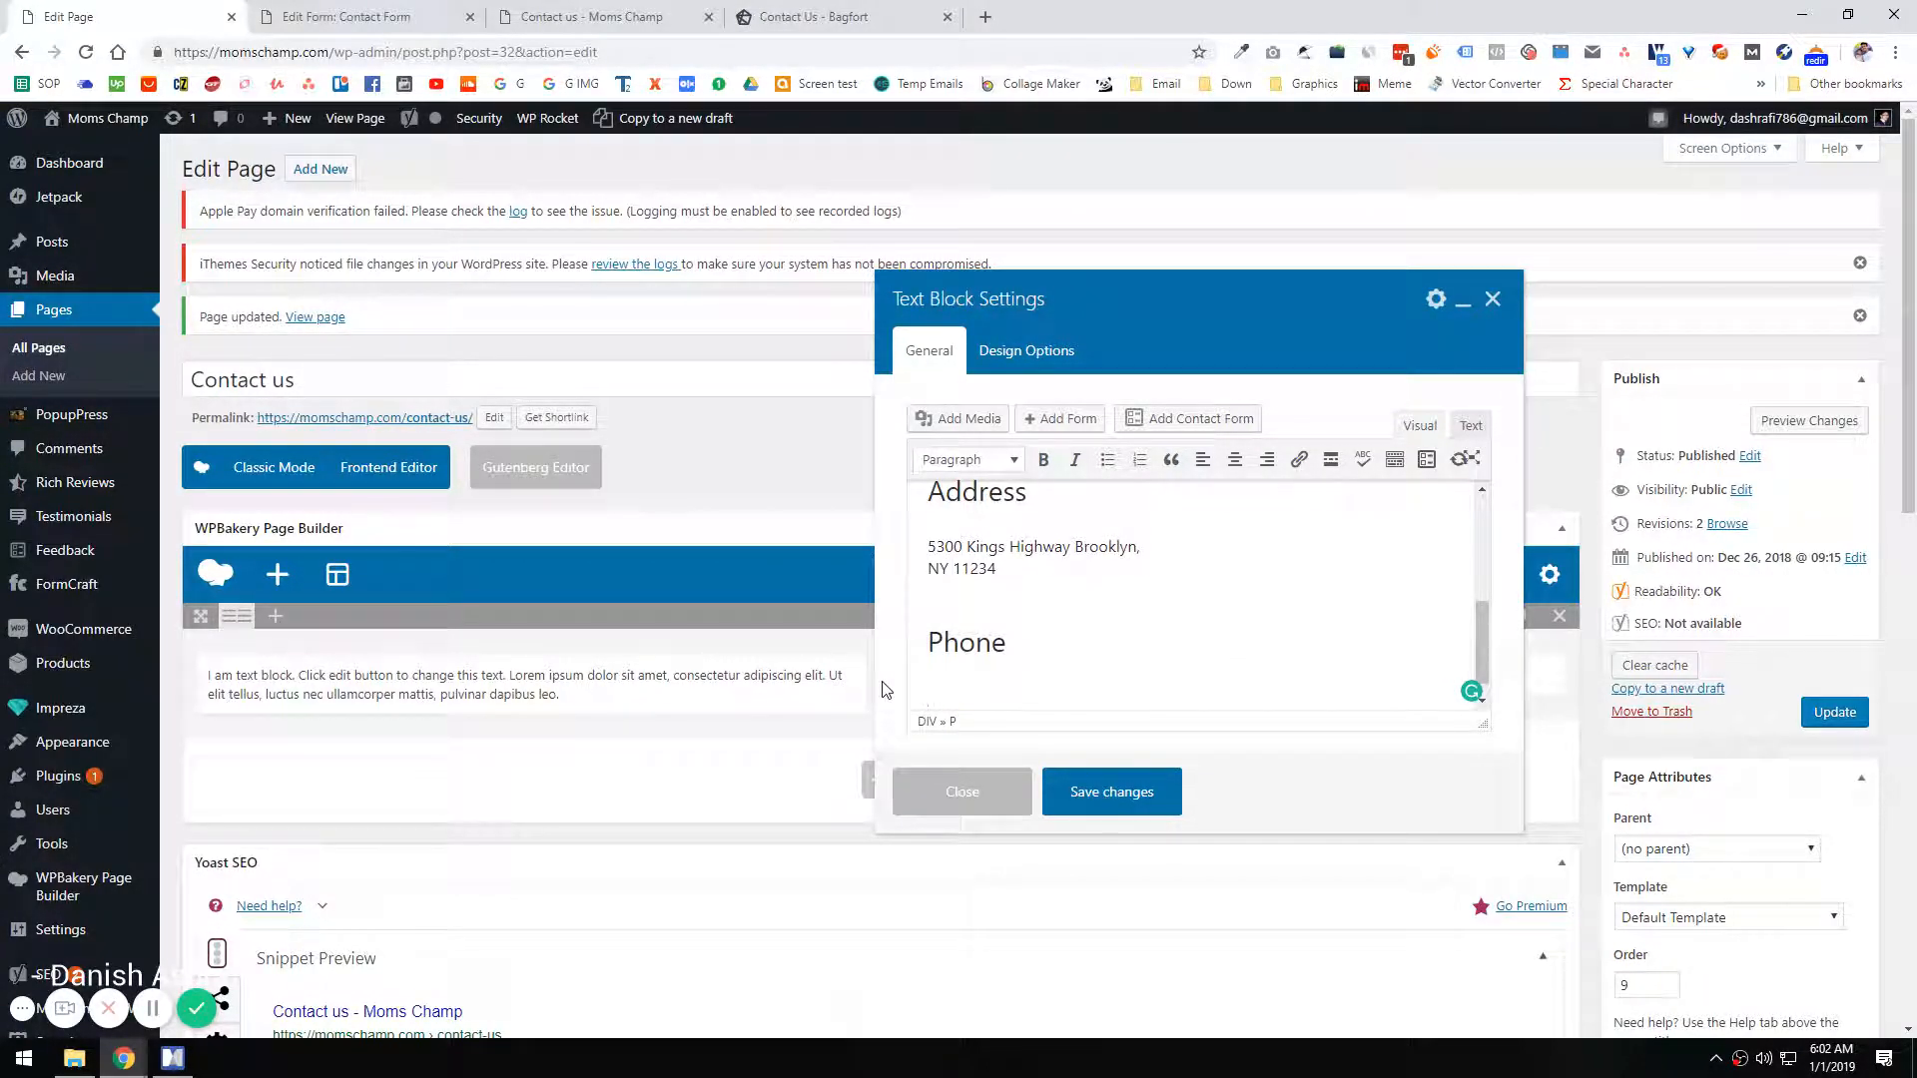
Step: Copy the phone number from the live site's footer and paste it under the Phone heading
click(591, 17)
scroll(479, 539, down, 6)
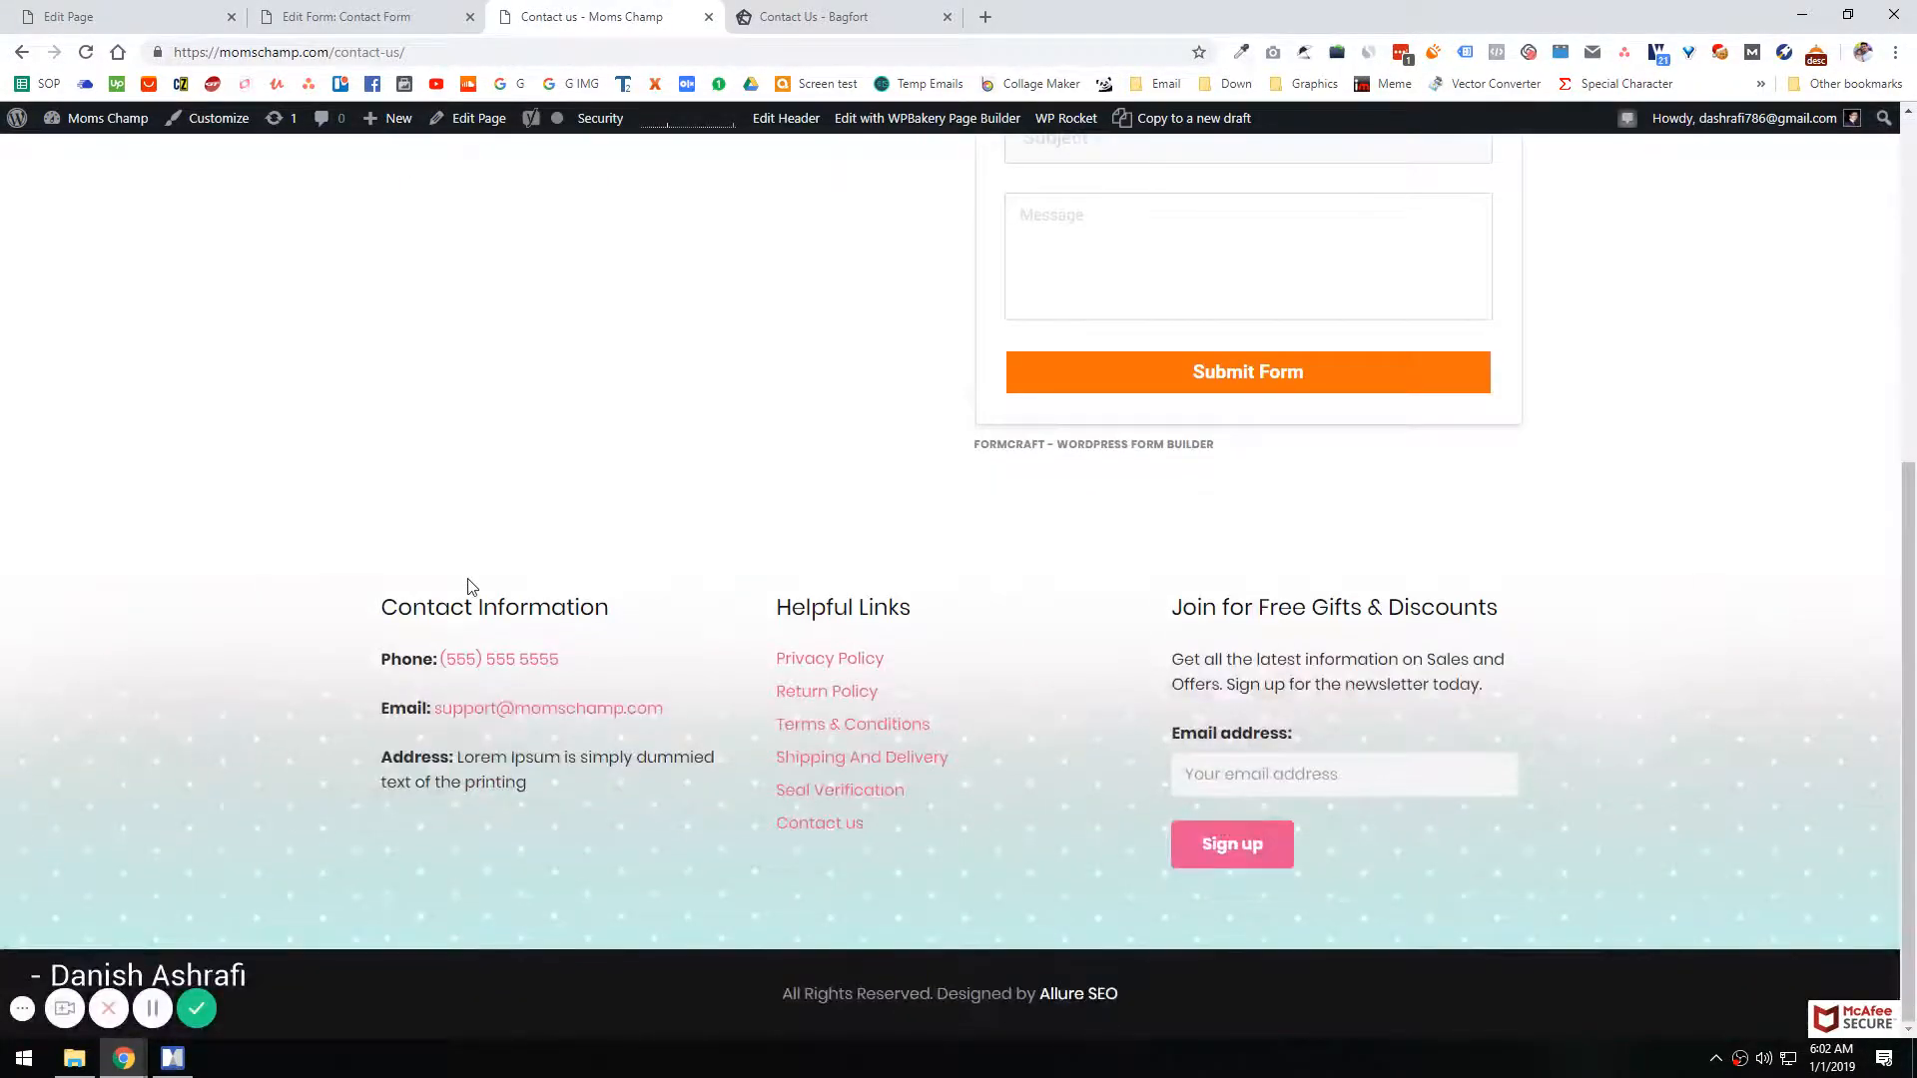
drag(574, 671, 448, 679)
key(ctrl+c)
click(68, 17)
key(ctrl+v)
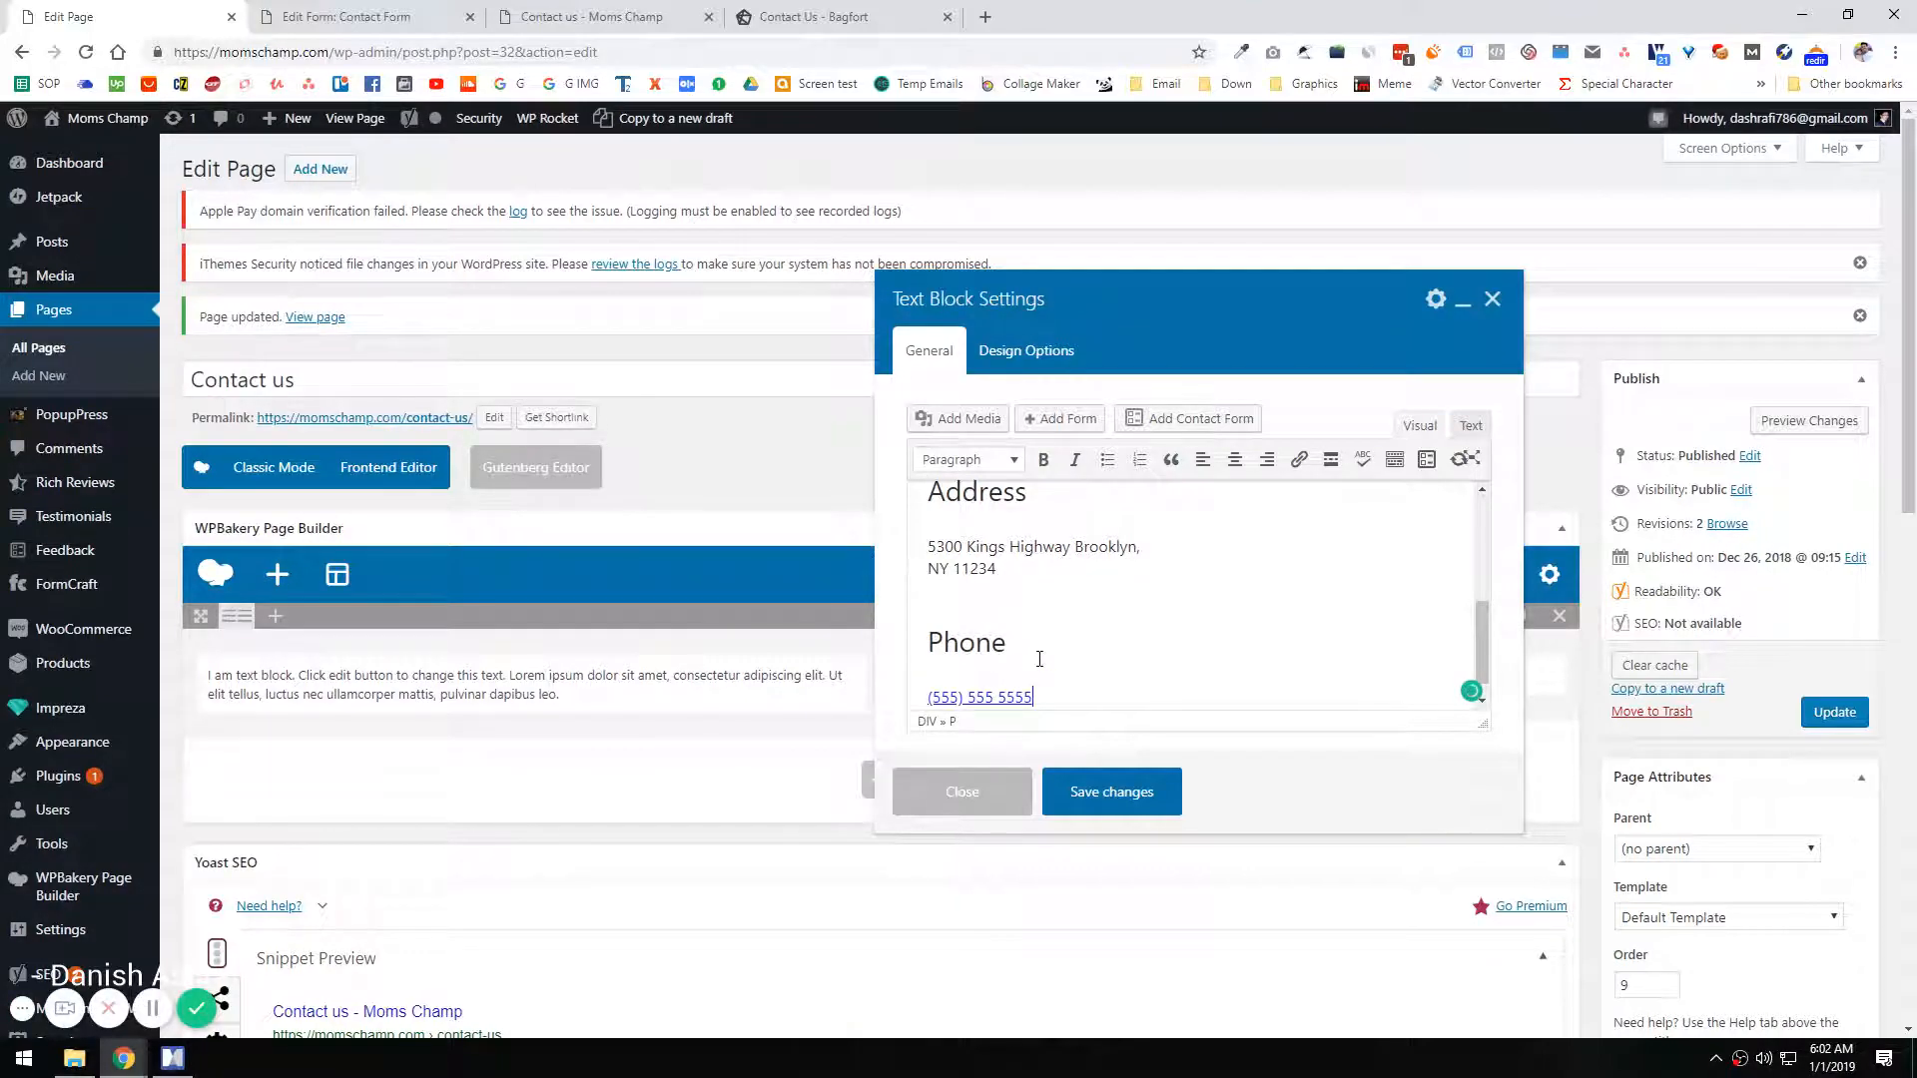
Step: Remove the leftover div wrappers before the first heading and between the intro and Email sections in the text block's HTML
scroll(1059, 639, up, 5)
scroll(1088, 613, up, 2)
click(1471, 426)
scroll(1098, 609, up, 2)
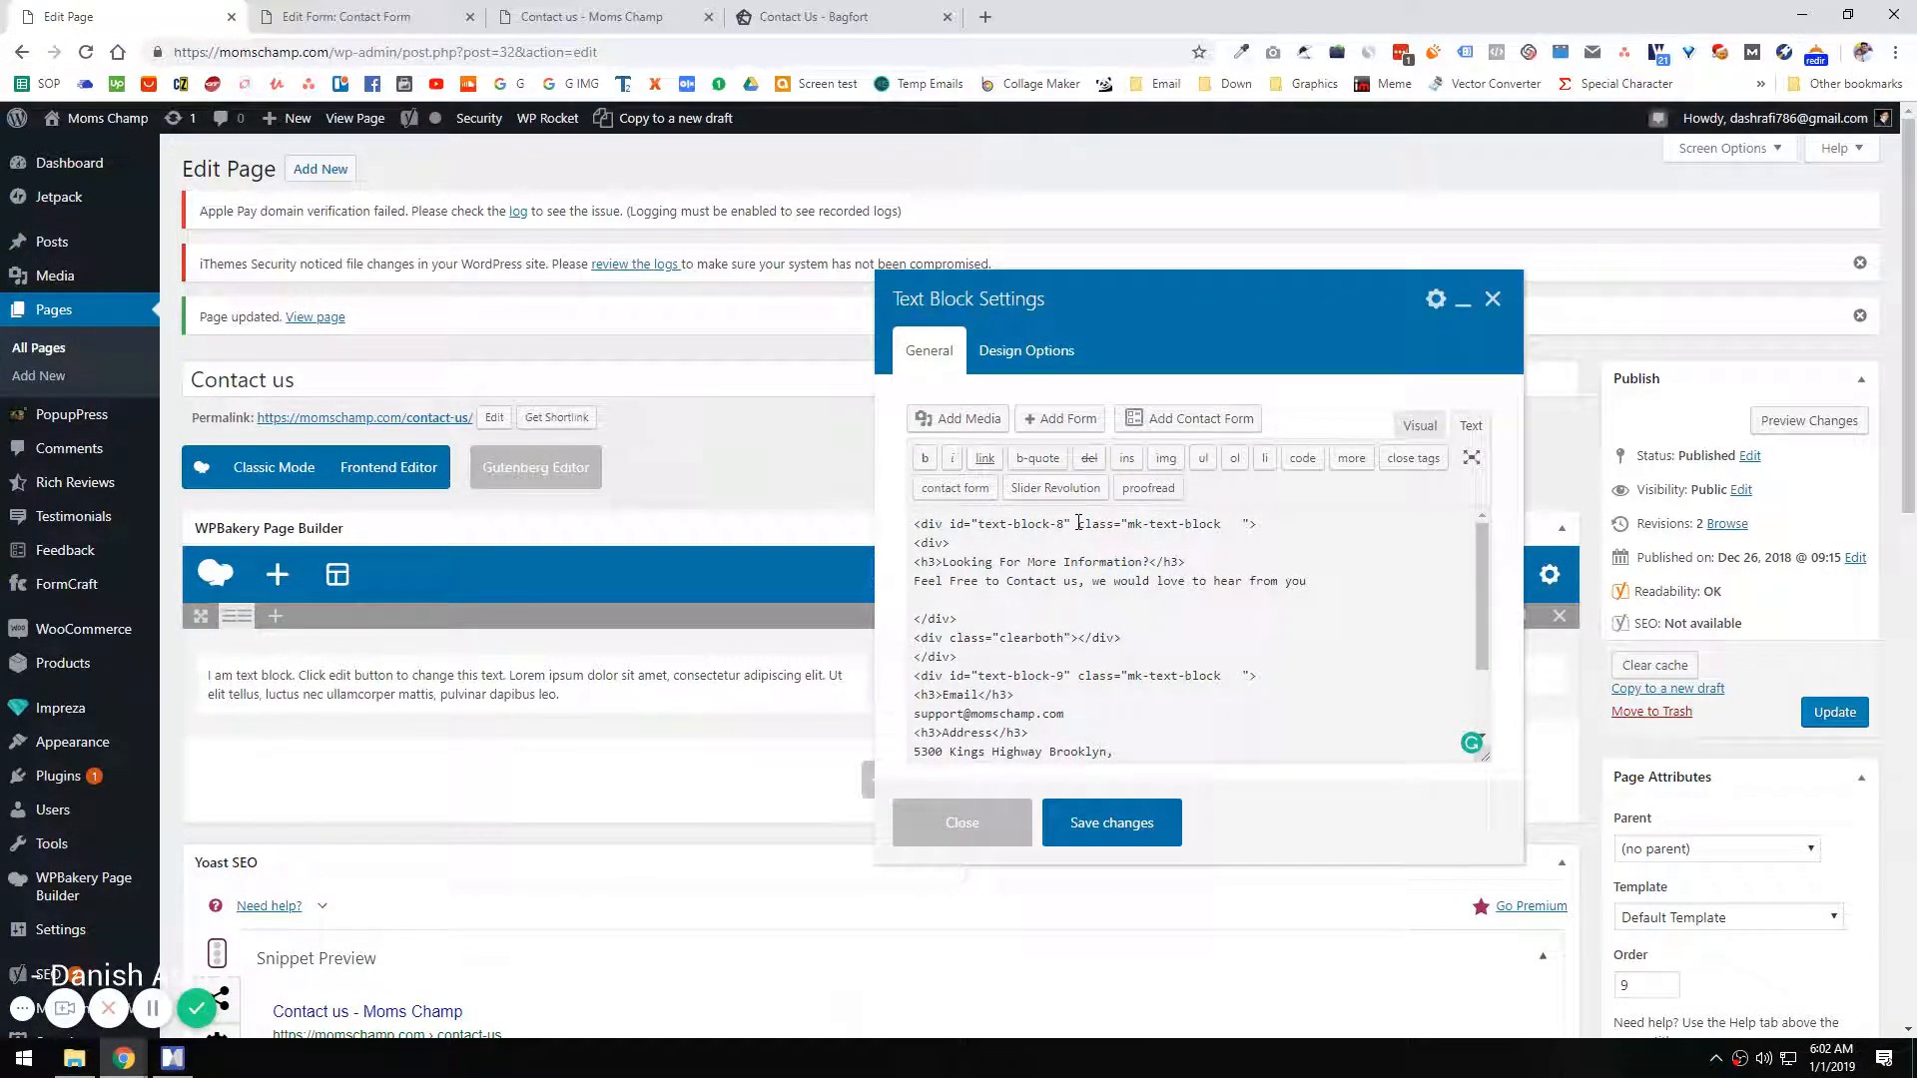
drag(907, 540, 914, 523)
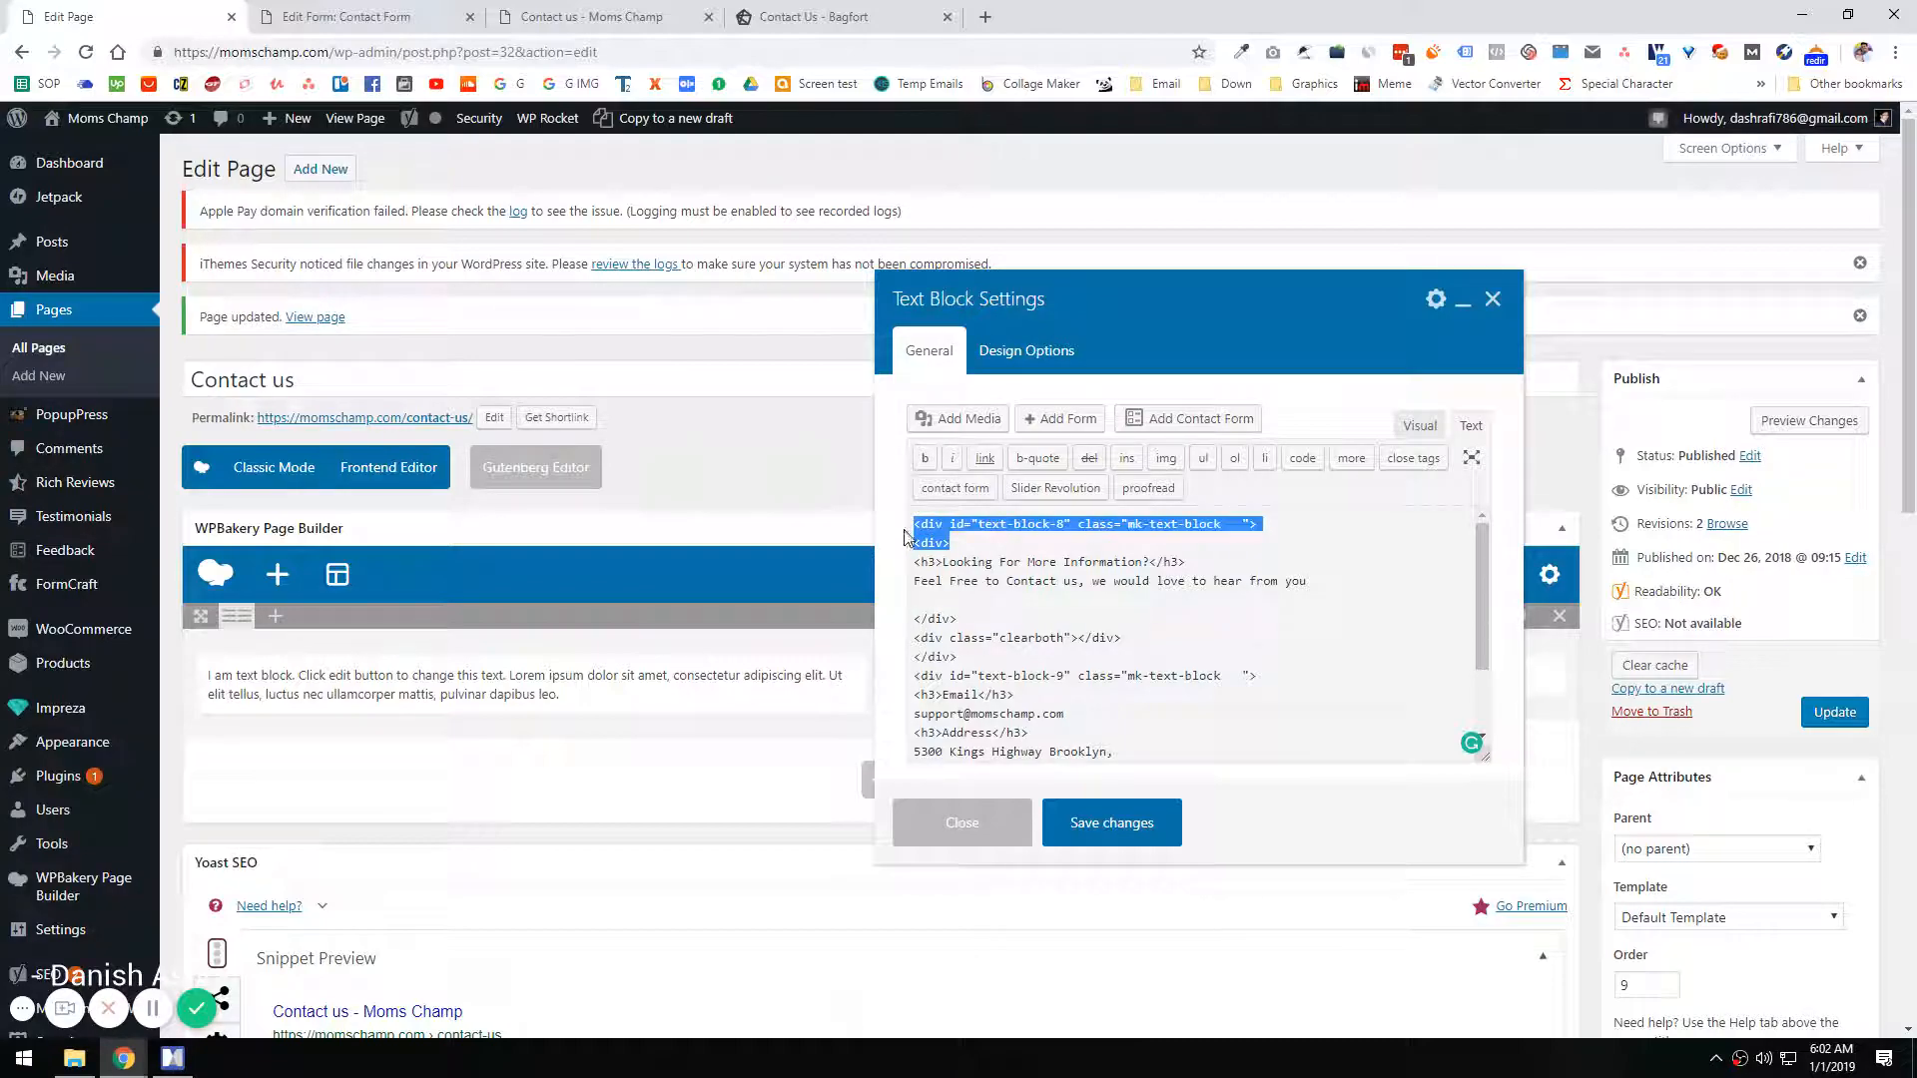
key(BackSpace)
drag(1123, 618, 920, 600)
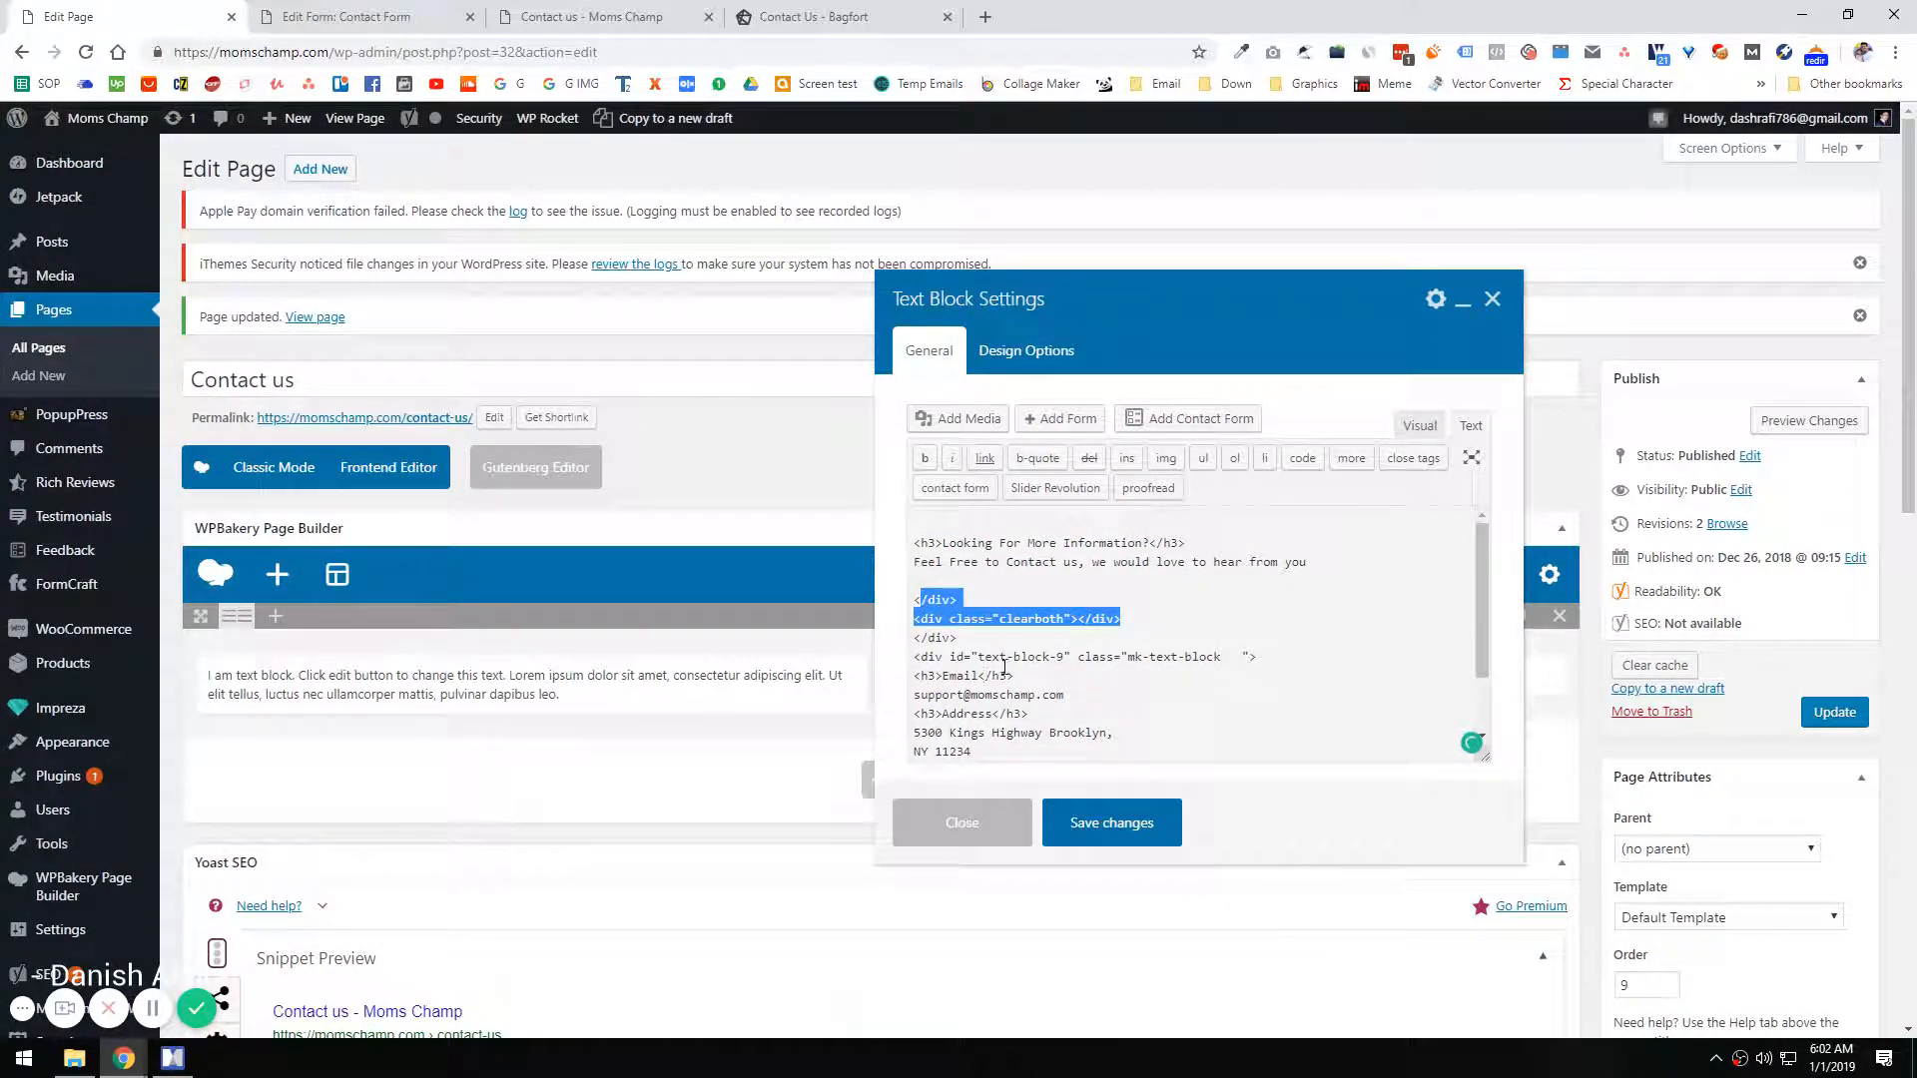
drag(1264, 656, 874, 613)
key(BackSpace)
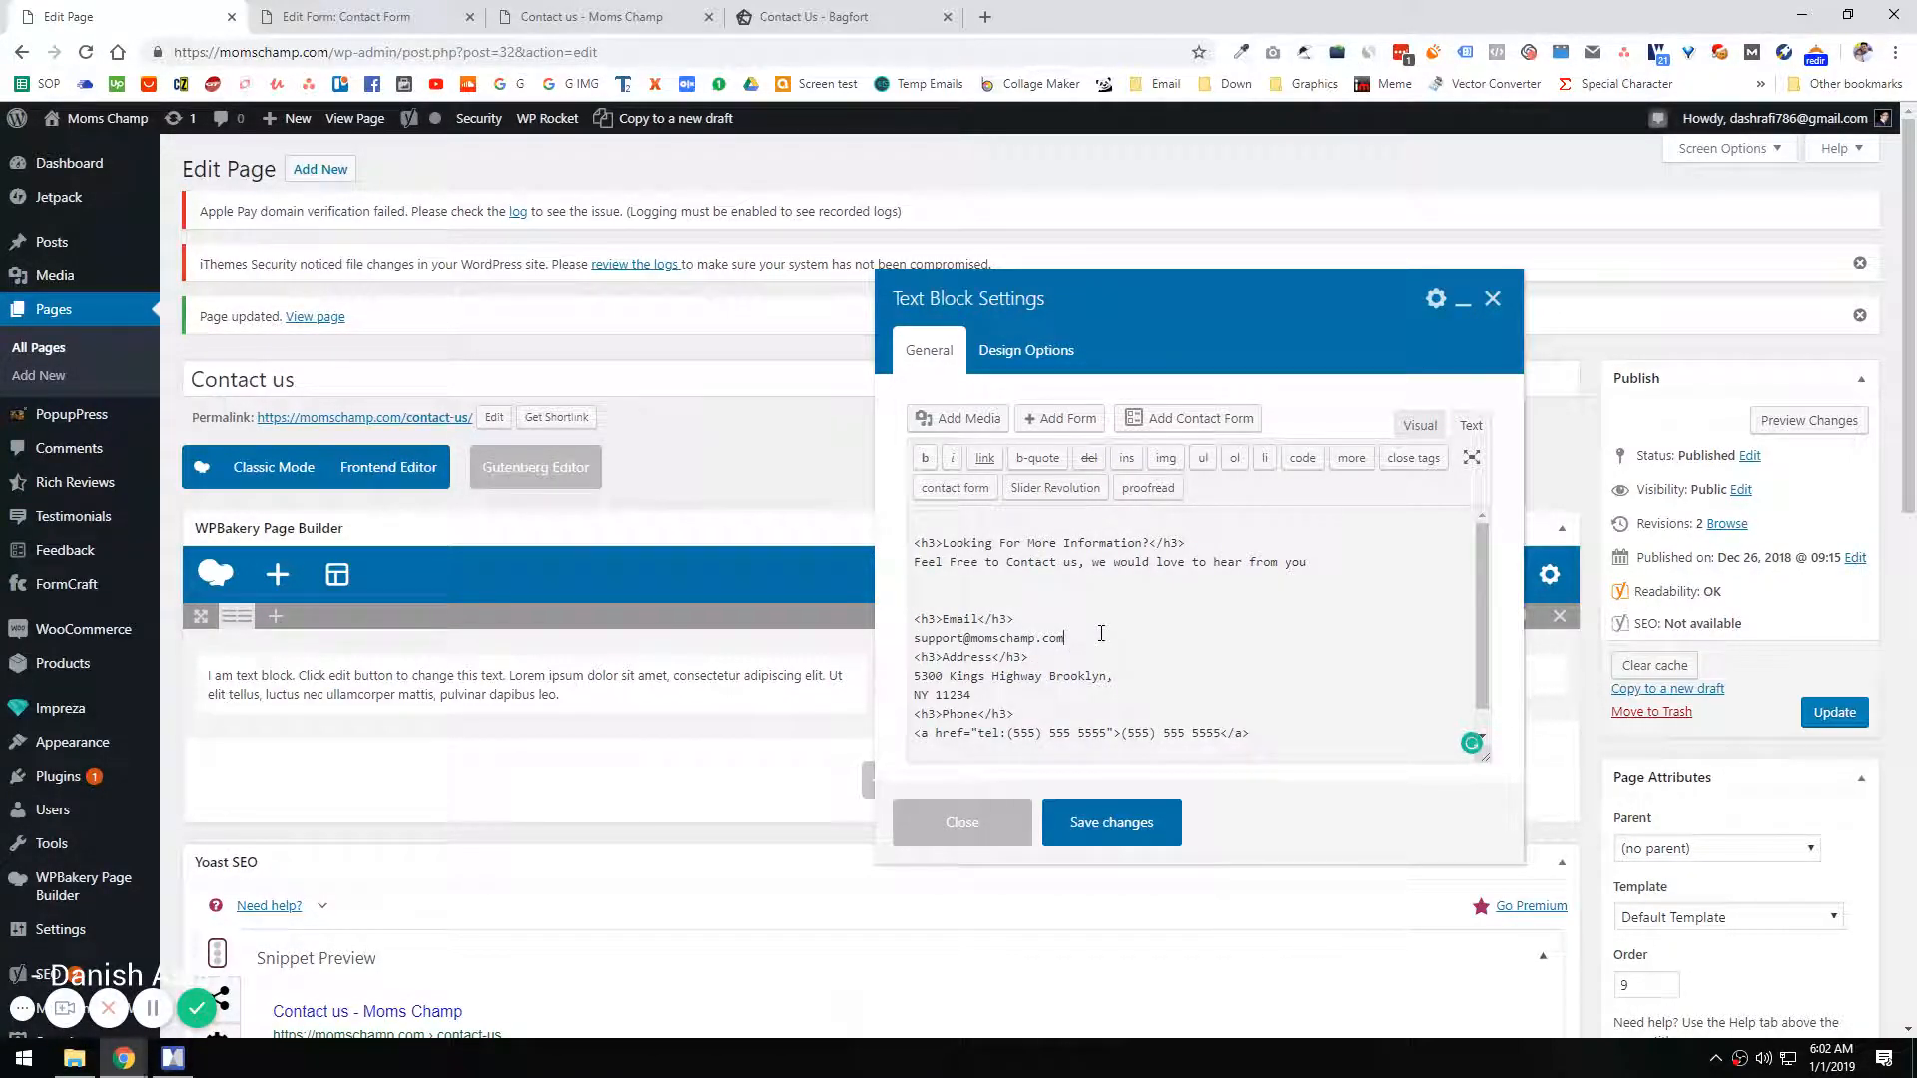
Step: Insert blank lines before the Address and Phone headings in the HTML, check the visual version and save the text block
key(Return)
scroll(1023, 661, down, 1)
click(1007, 669)
key(Return)
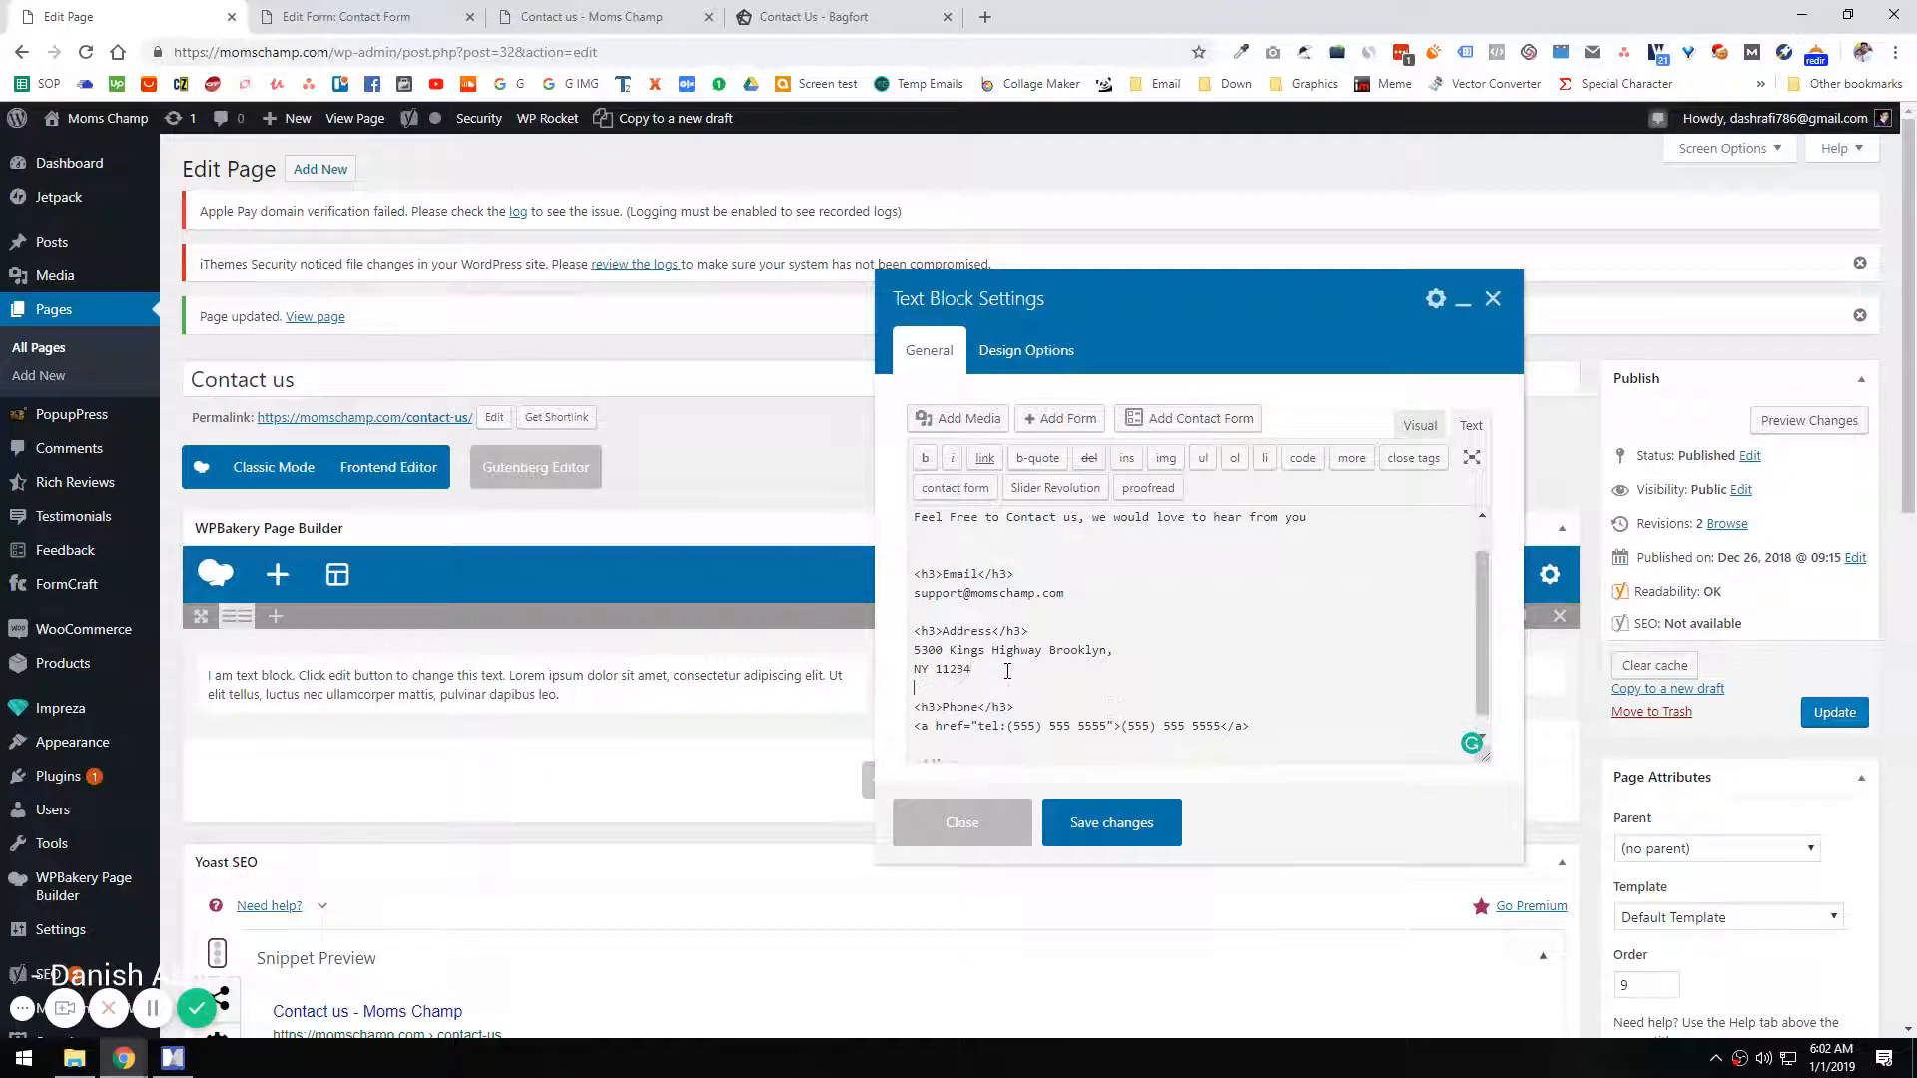
scroll(994, 709, down, 1)
scroll(1315, 748, up, 3)
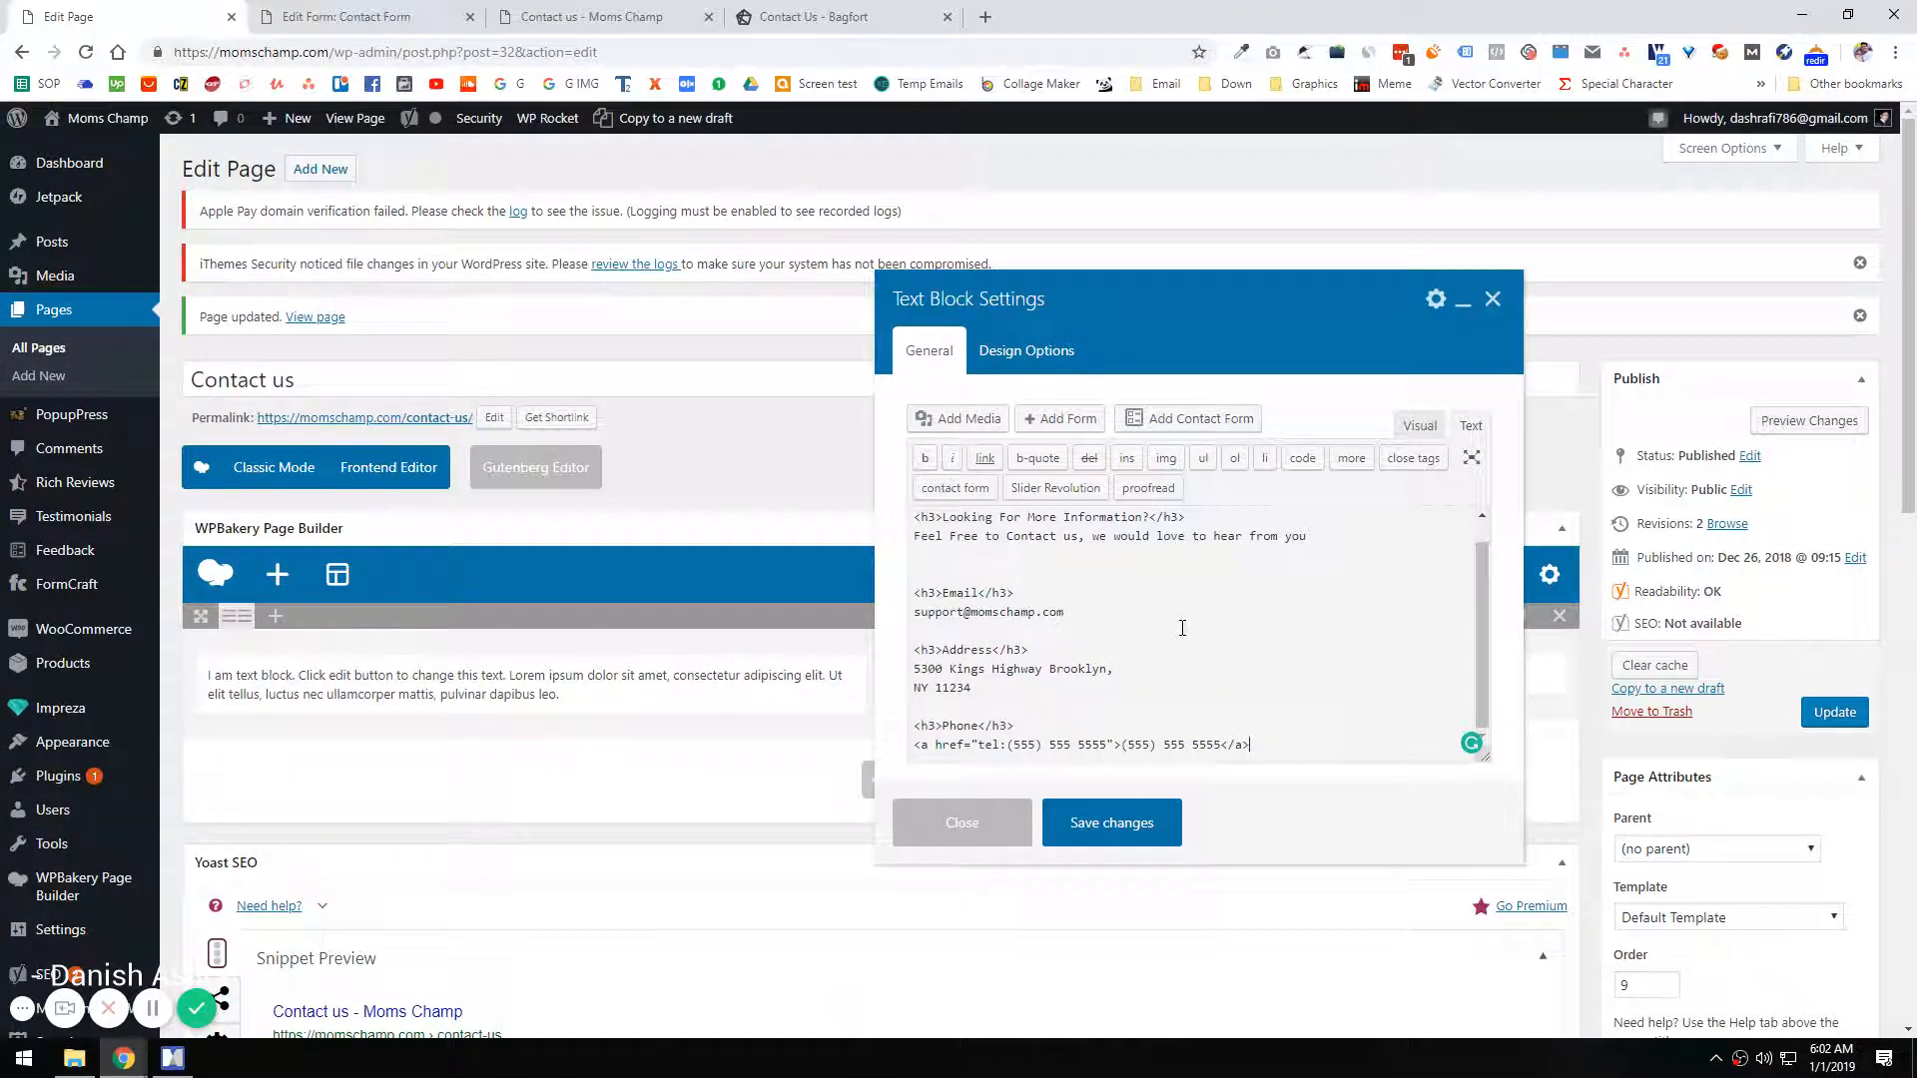
click(1419, 439)
scroll(1493, 649, up, 5)
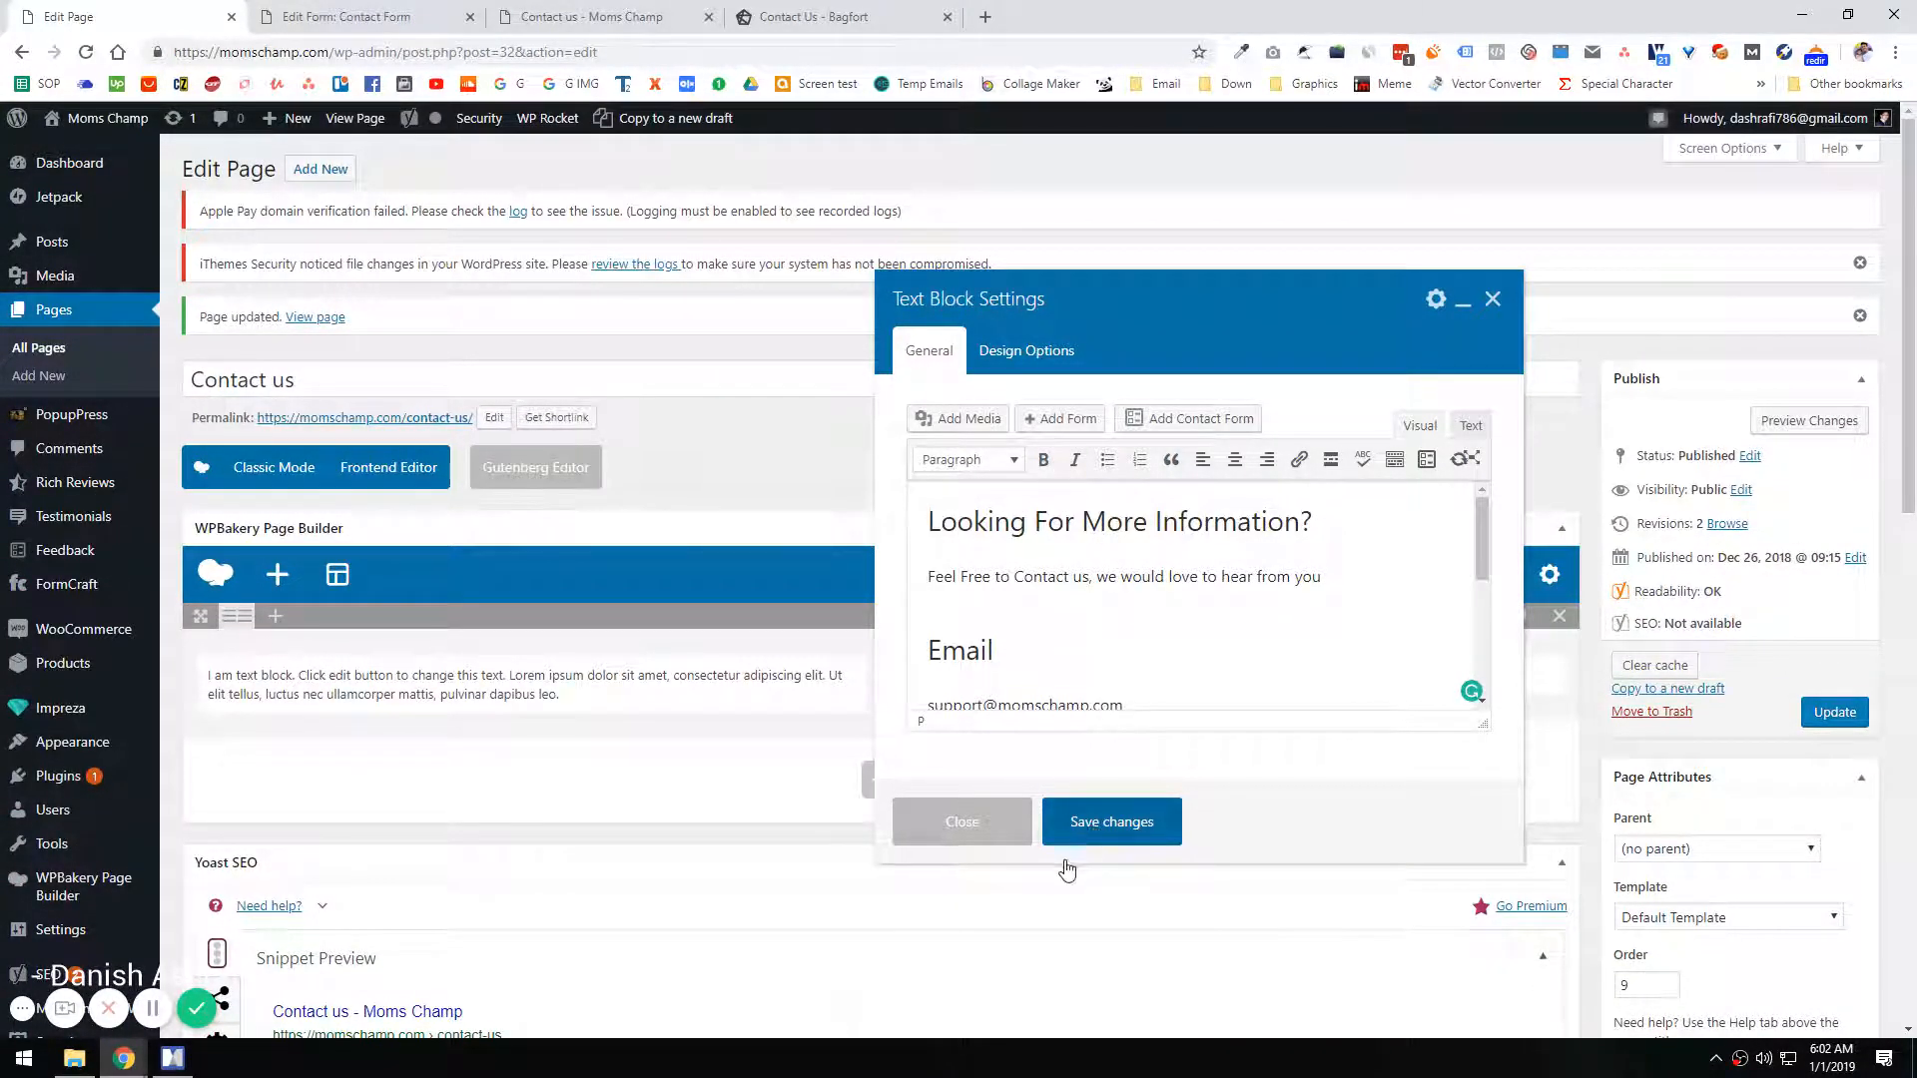
click(1069, 859)
Step: Inspect the FormCraft credit link below the live form and add an a.powered-by rule with display: none !important
click(346, 17)
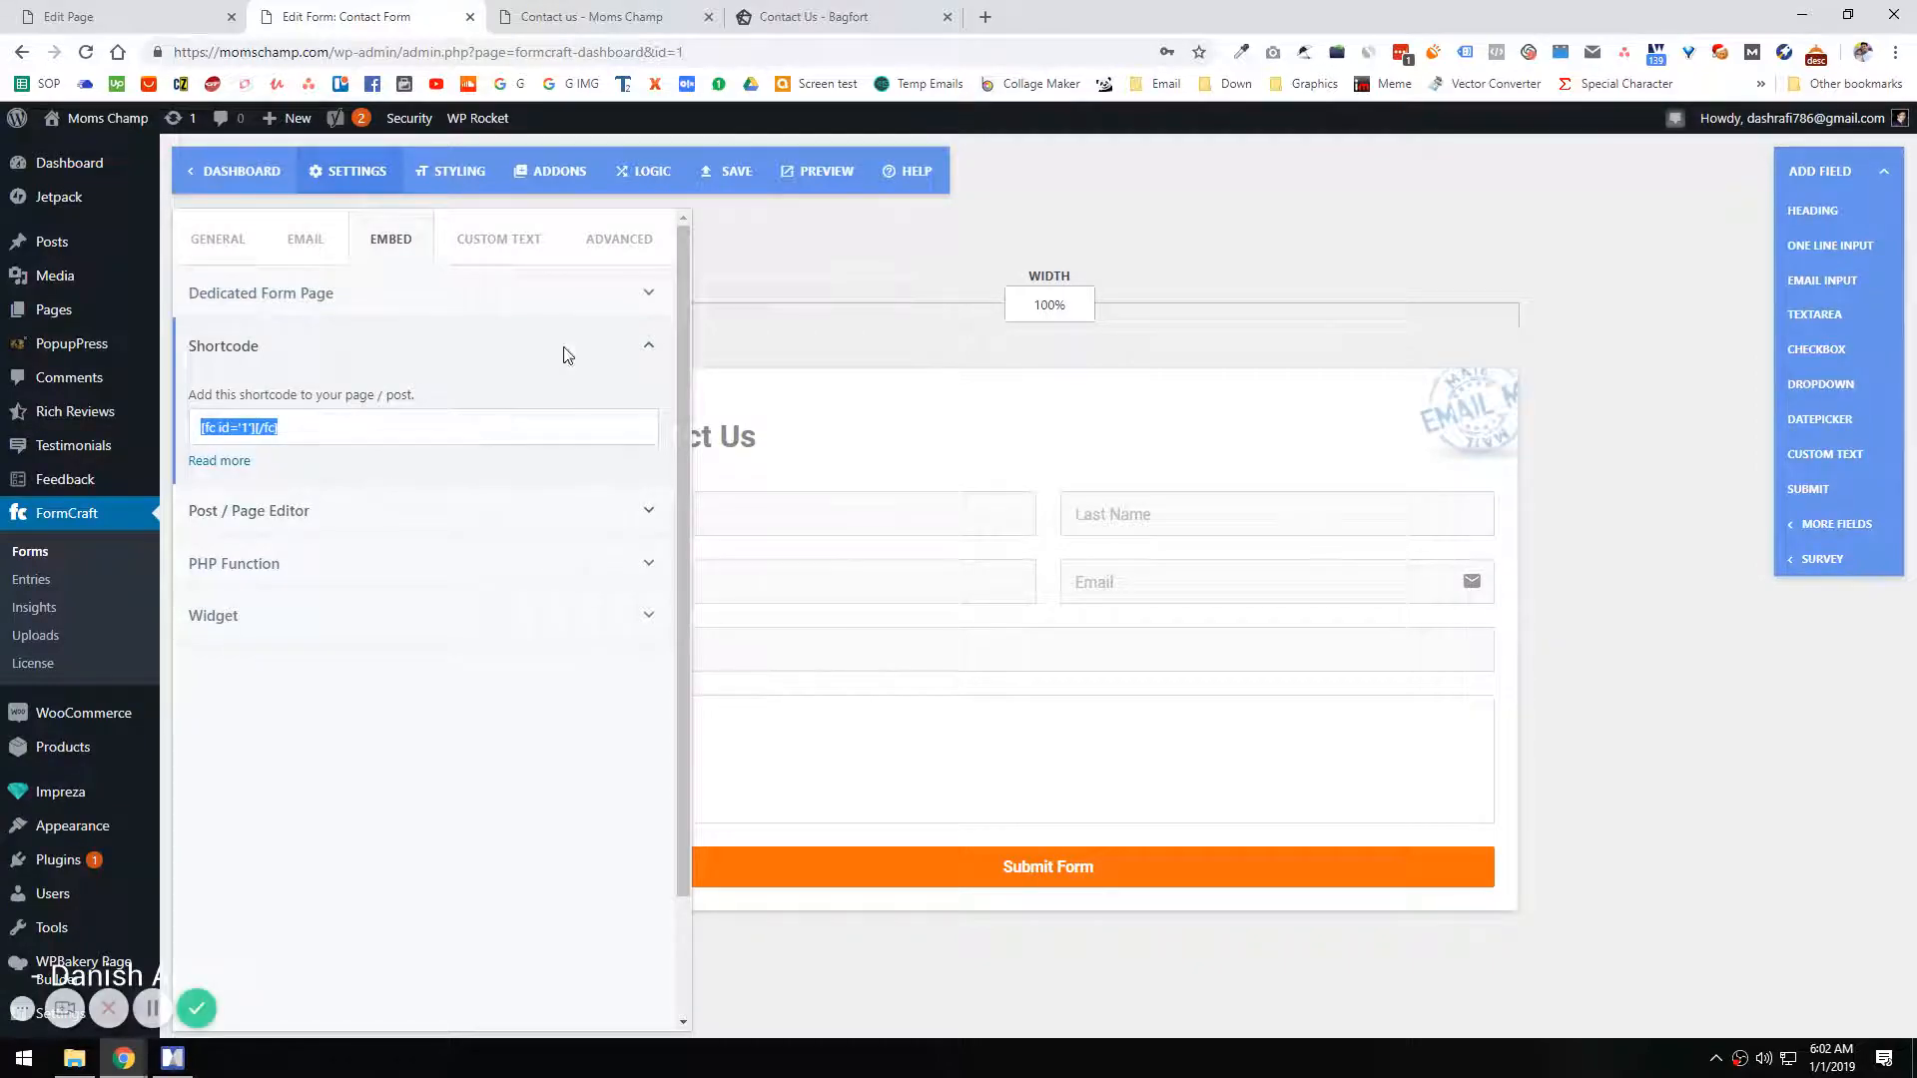
click(560, 17)
right_click(1104, 447)
click(1156, 780)
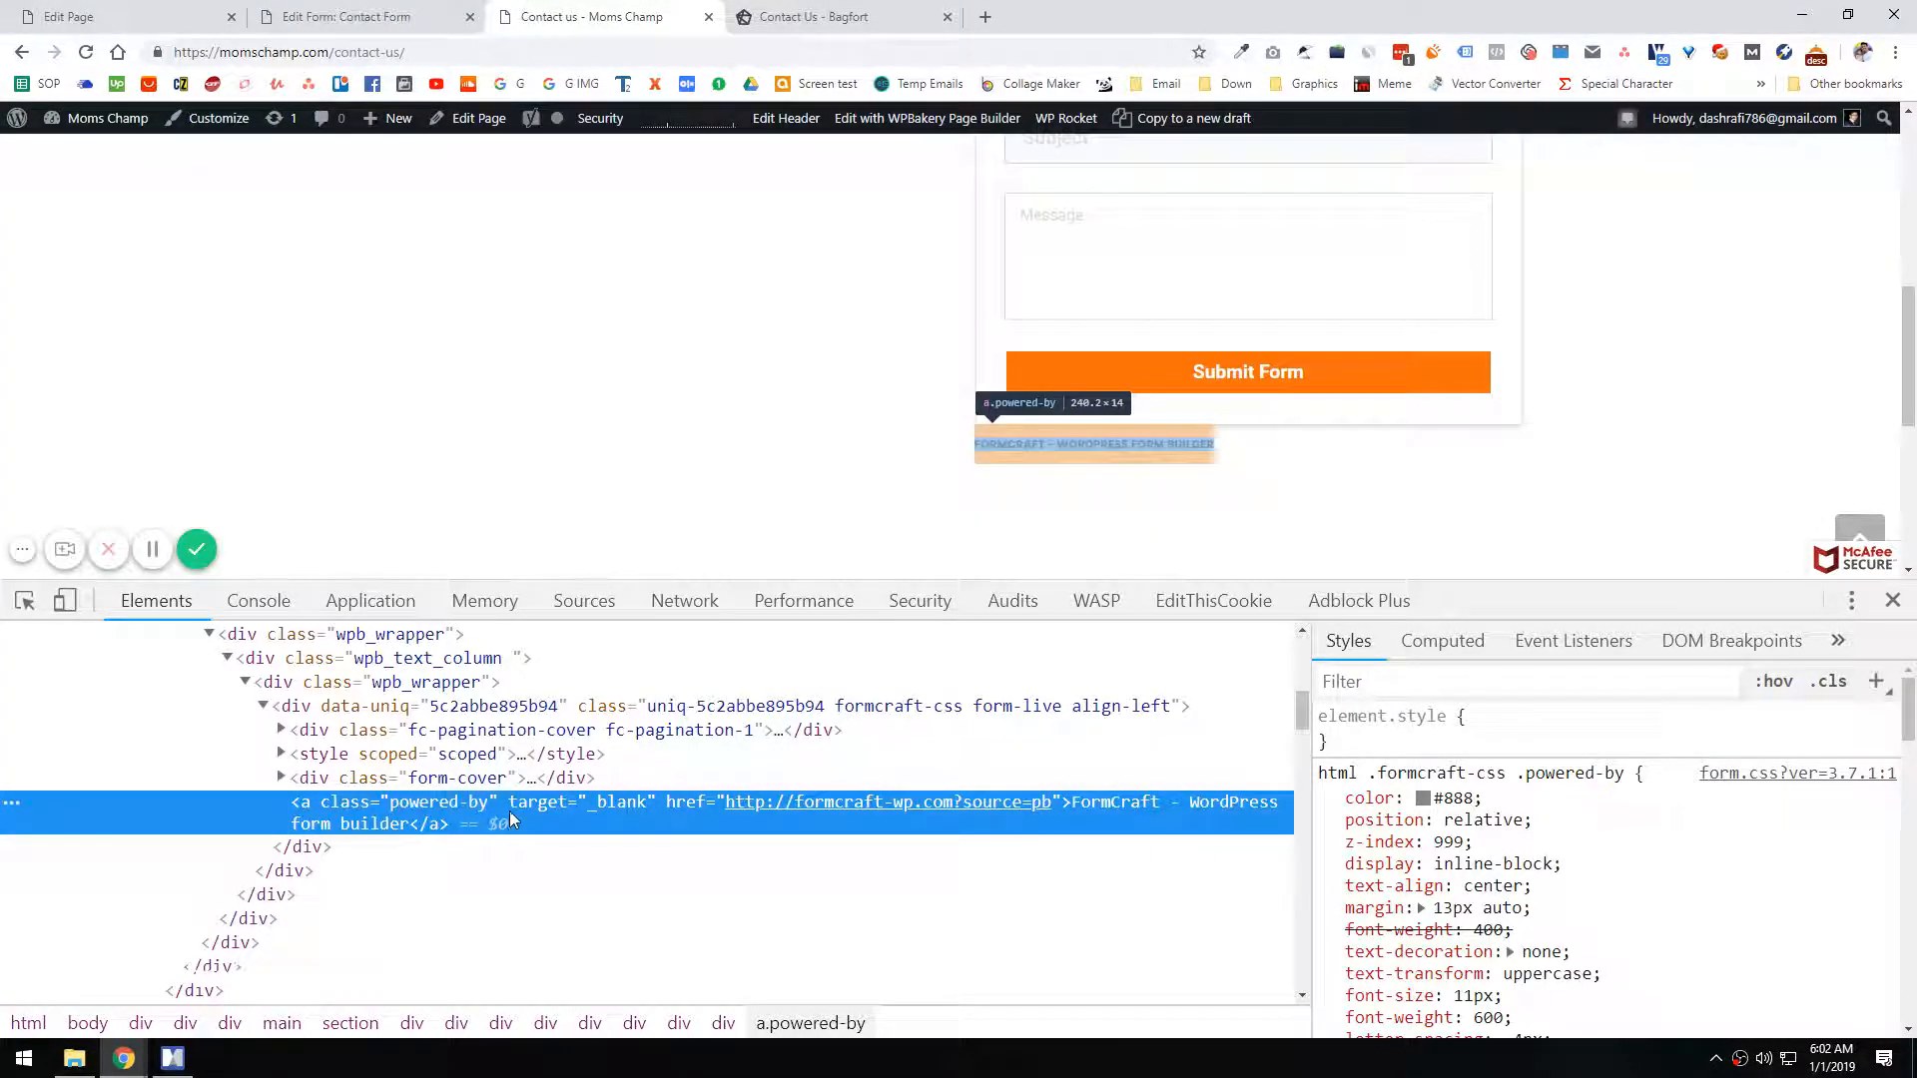
click(1876, 681)
text(d)
key(Tab)
text(none !imp)
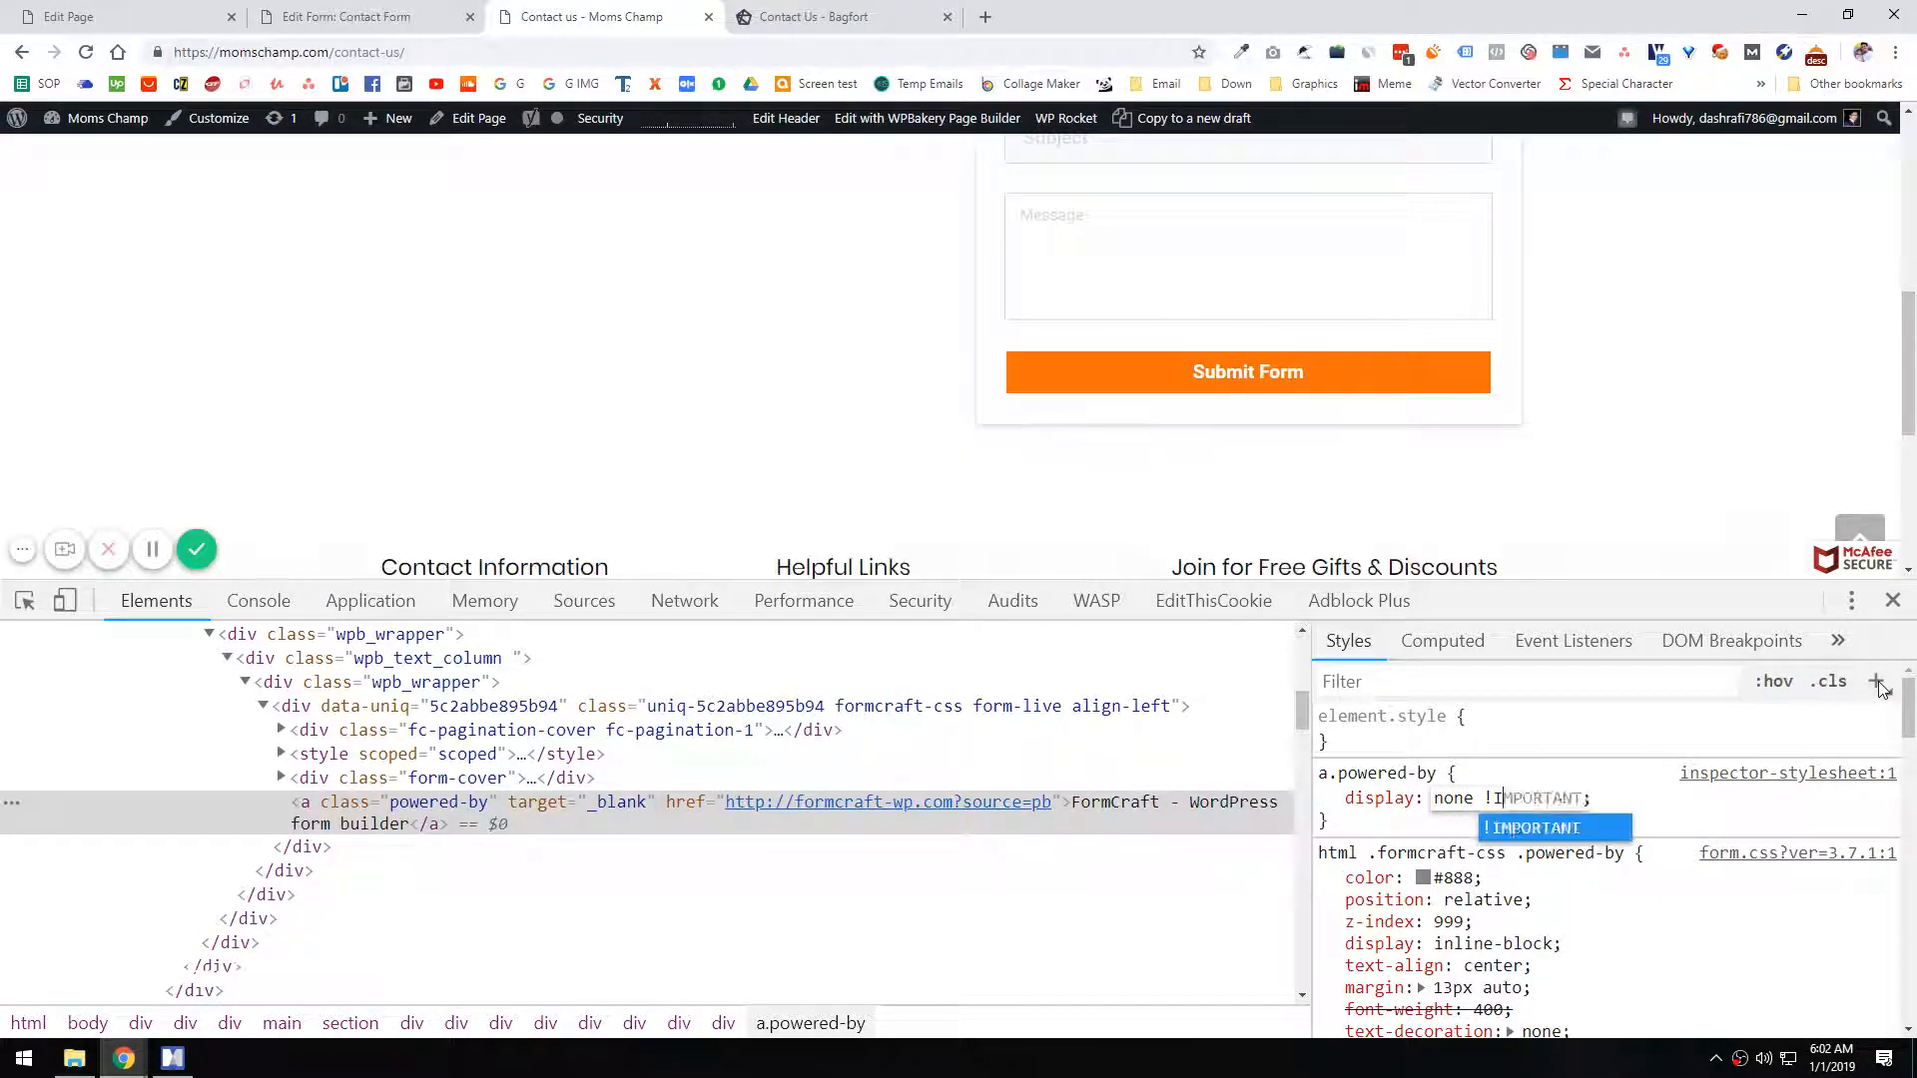
key(Return)
Step: Copy the a.powered-by rule into the form's Custom CSS and save the form
drag(1359, 831, 1320, 771)
click(297, 16)
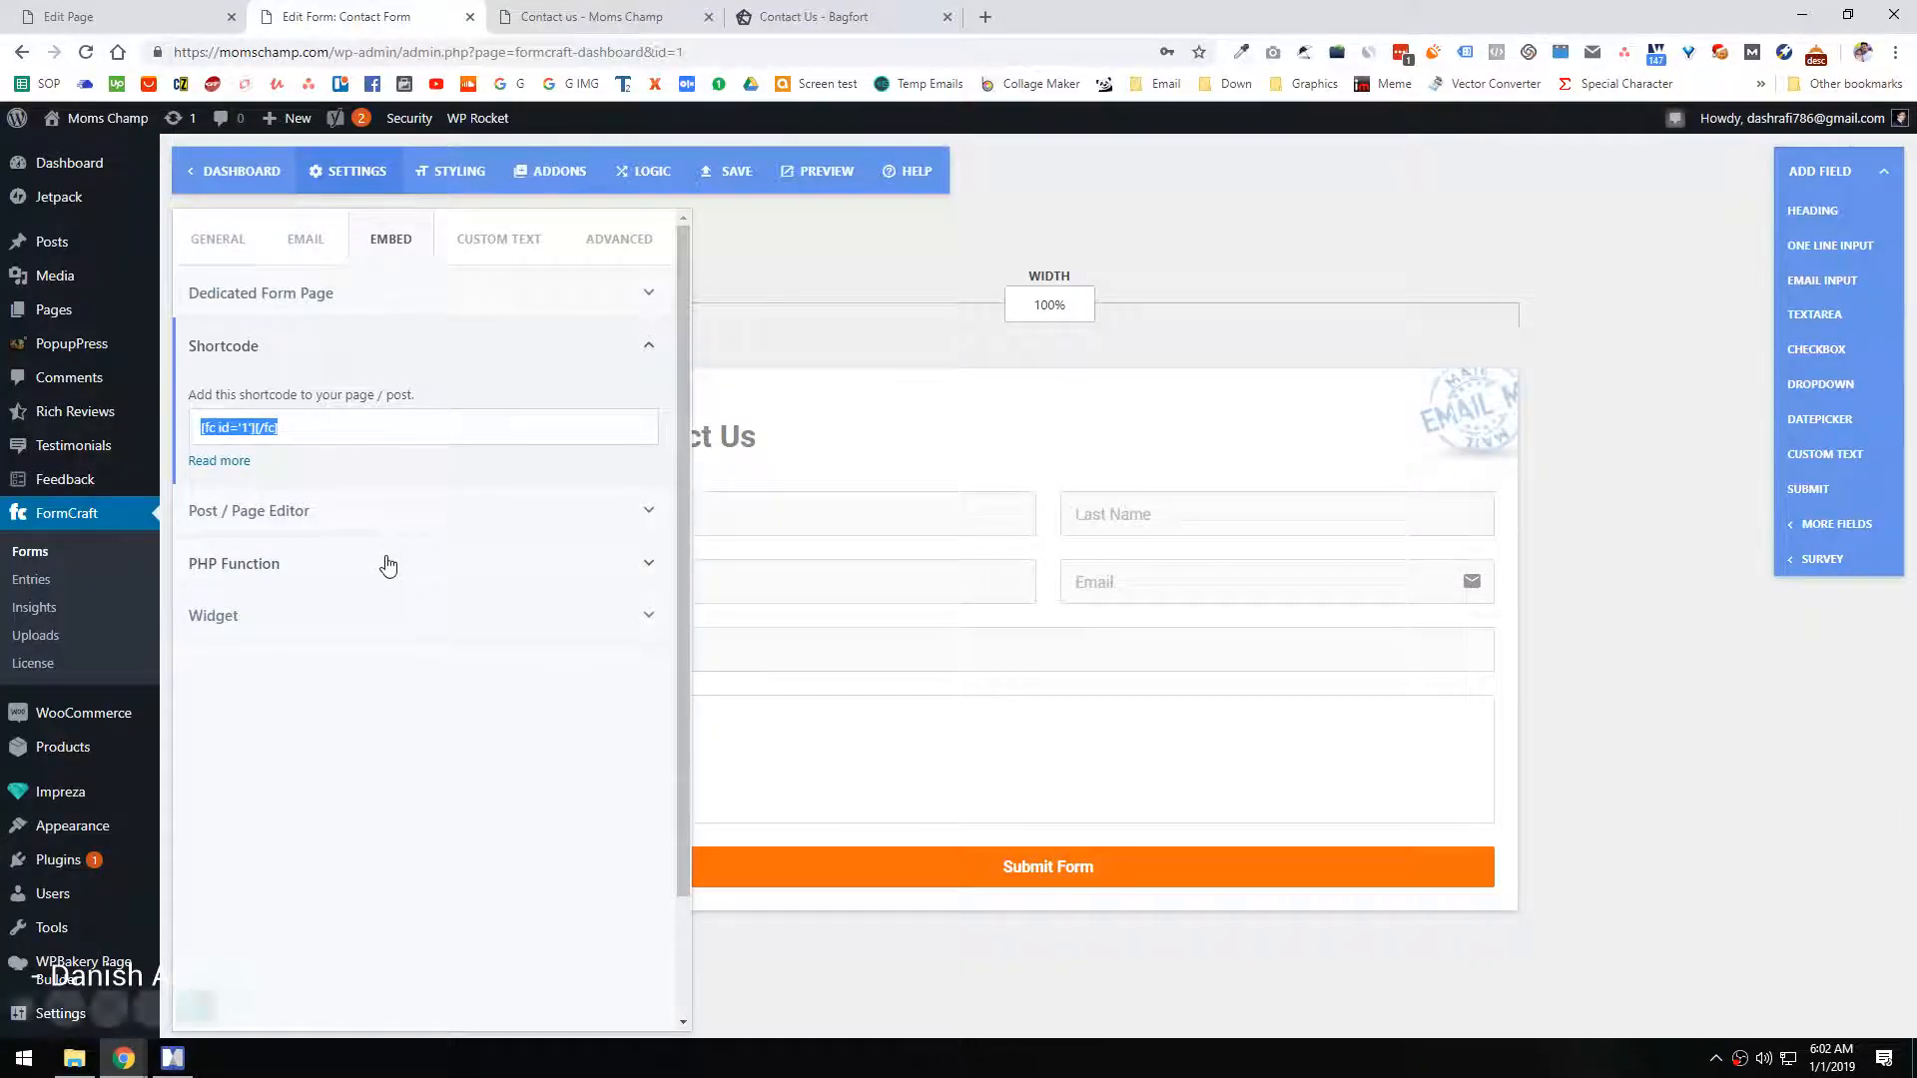
click(473, 243)
click(310, 240)
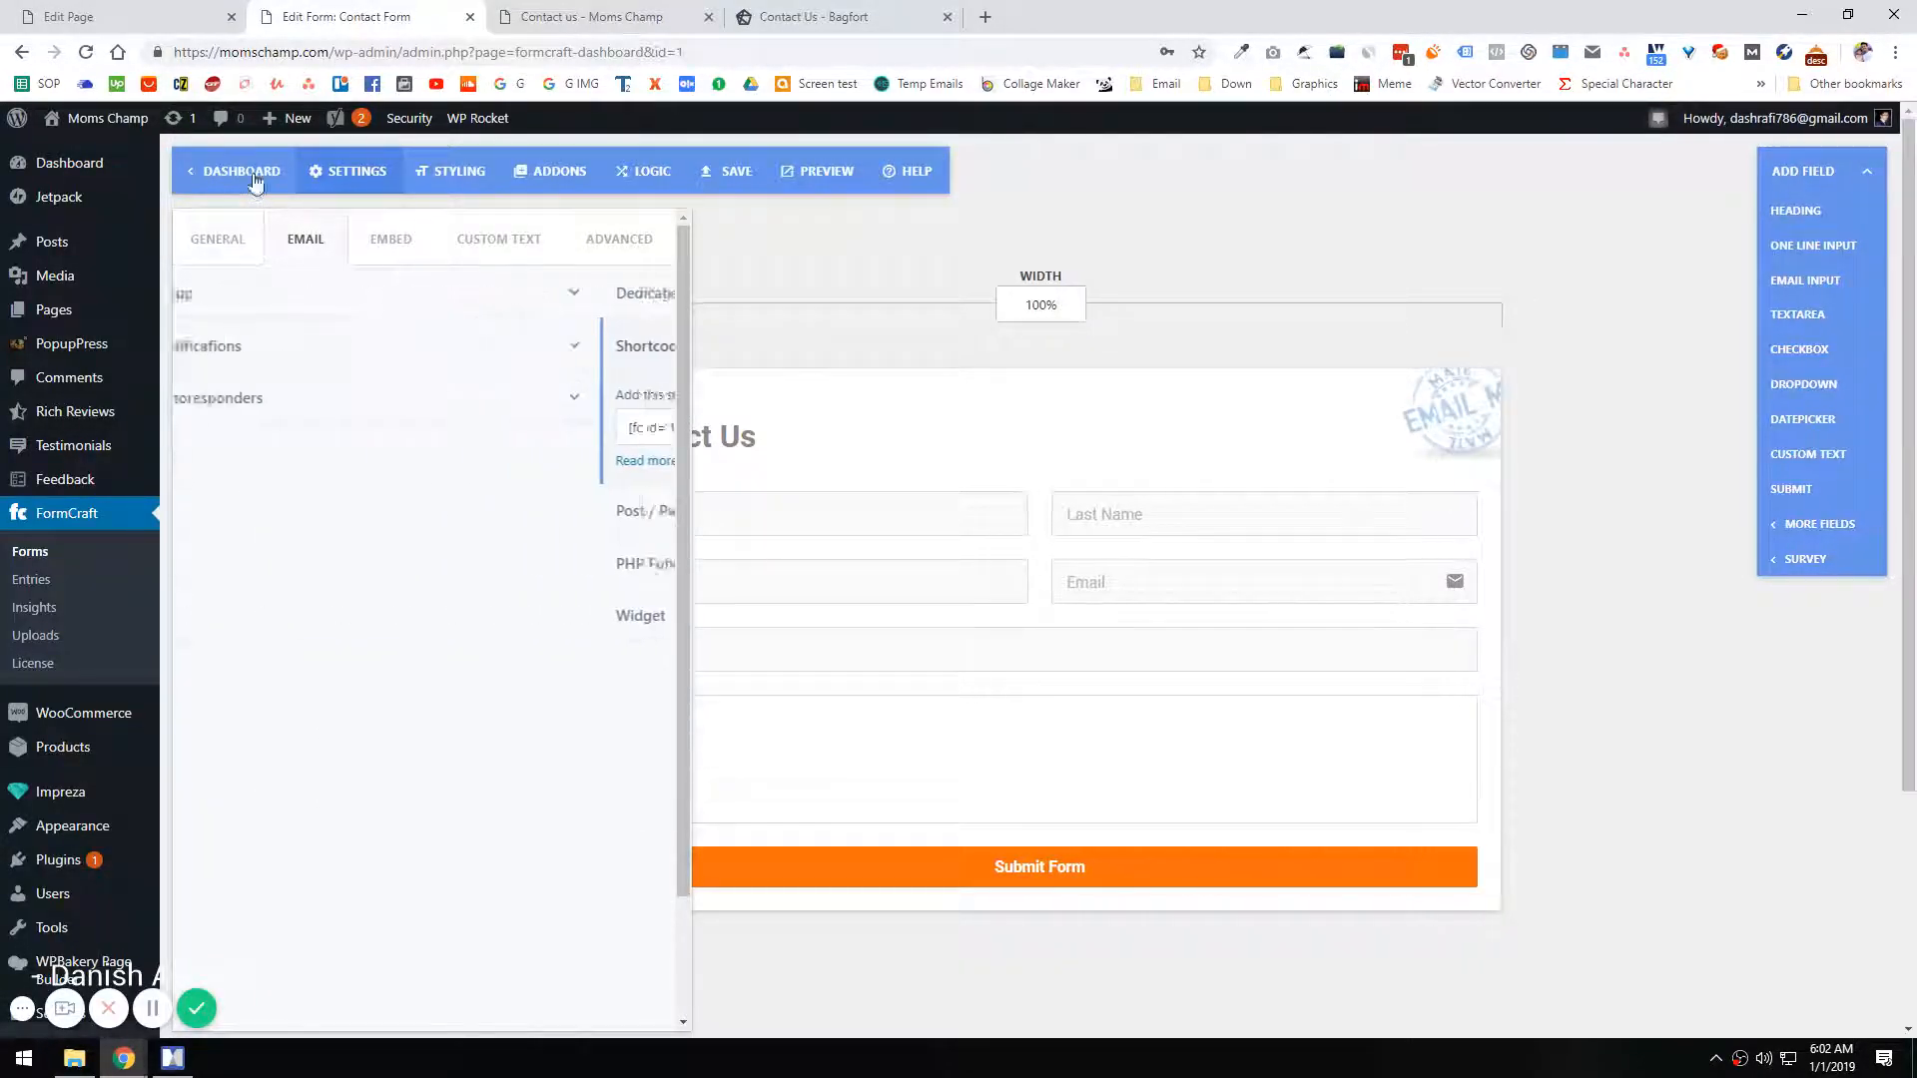
click(424, 187)
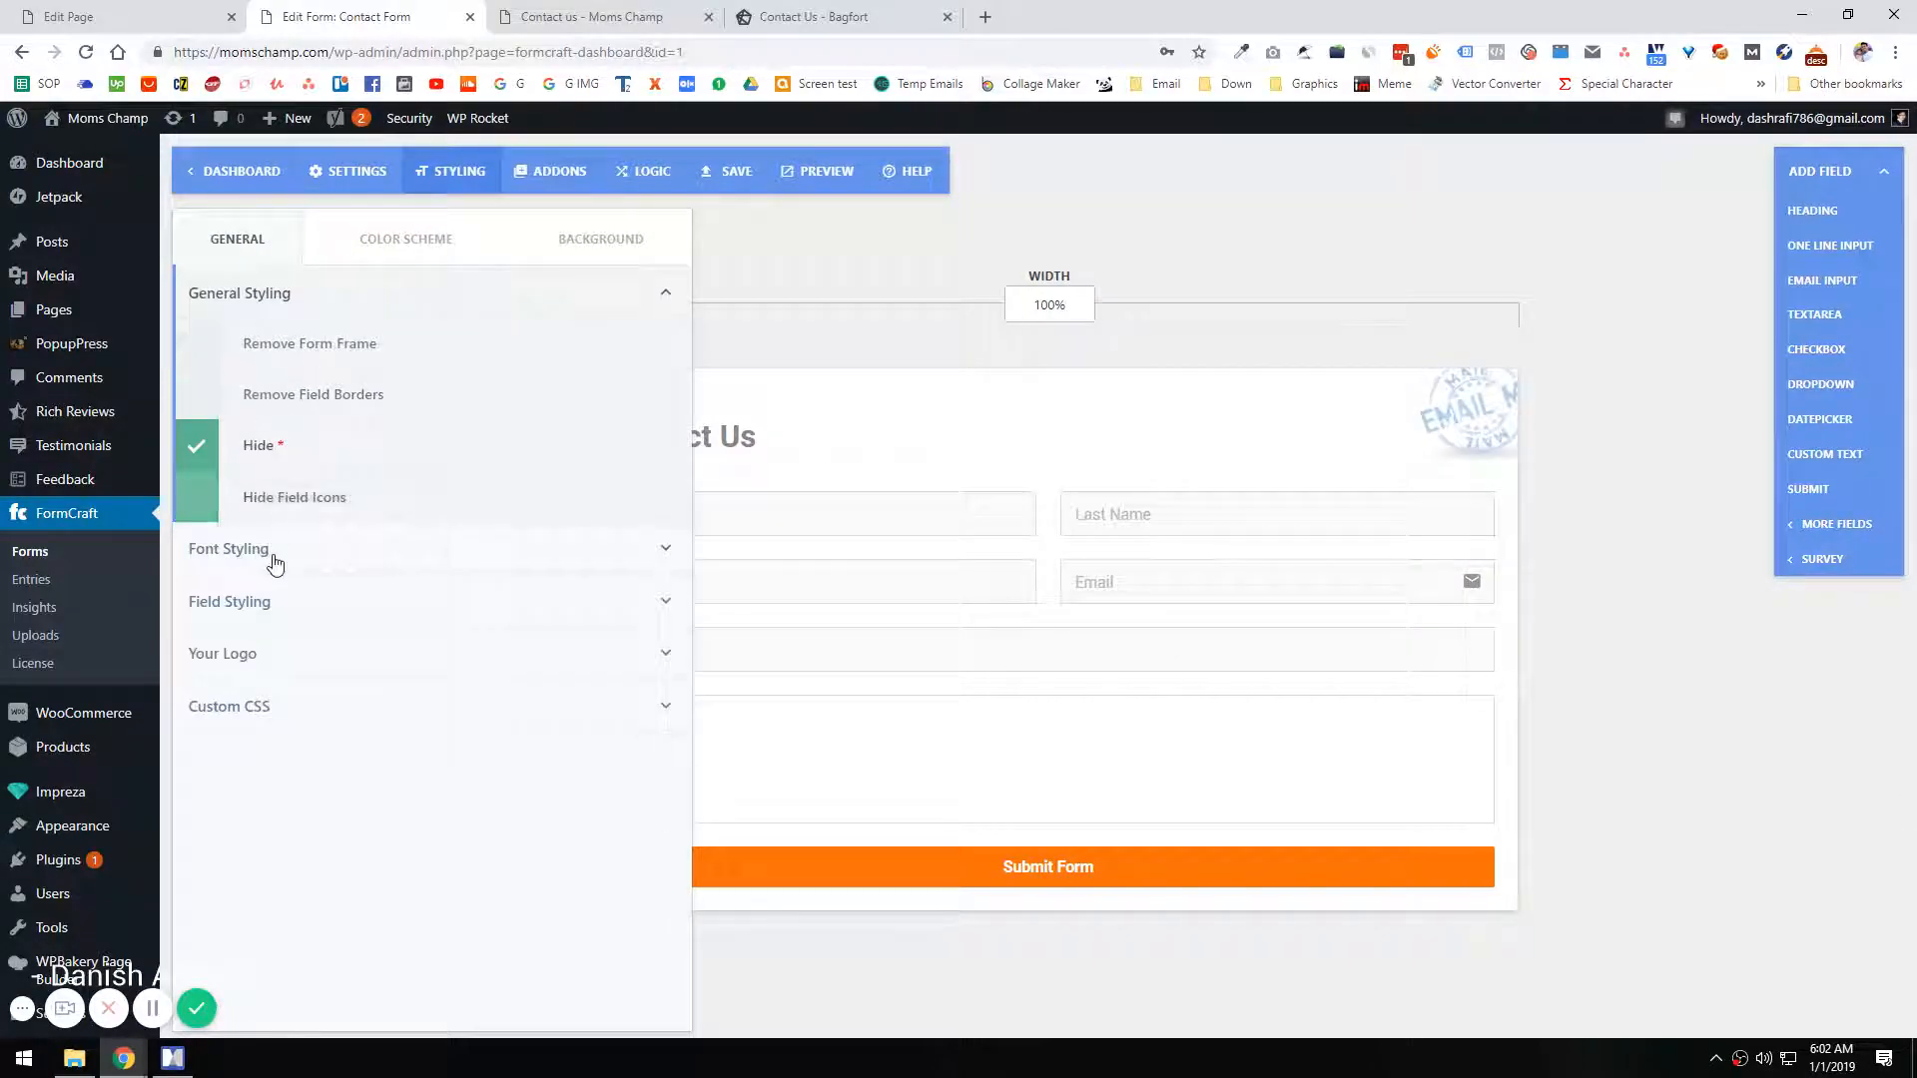
click(249, 691)
click(364, 578)
key(ctrl+v)
click(732, 171)
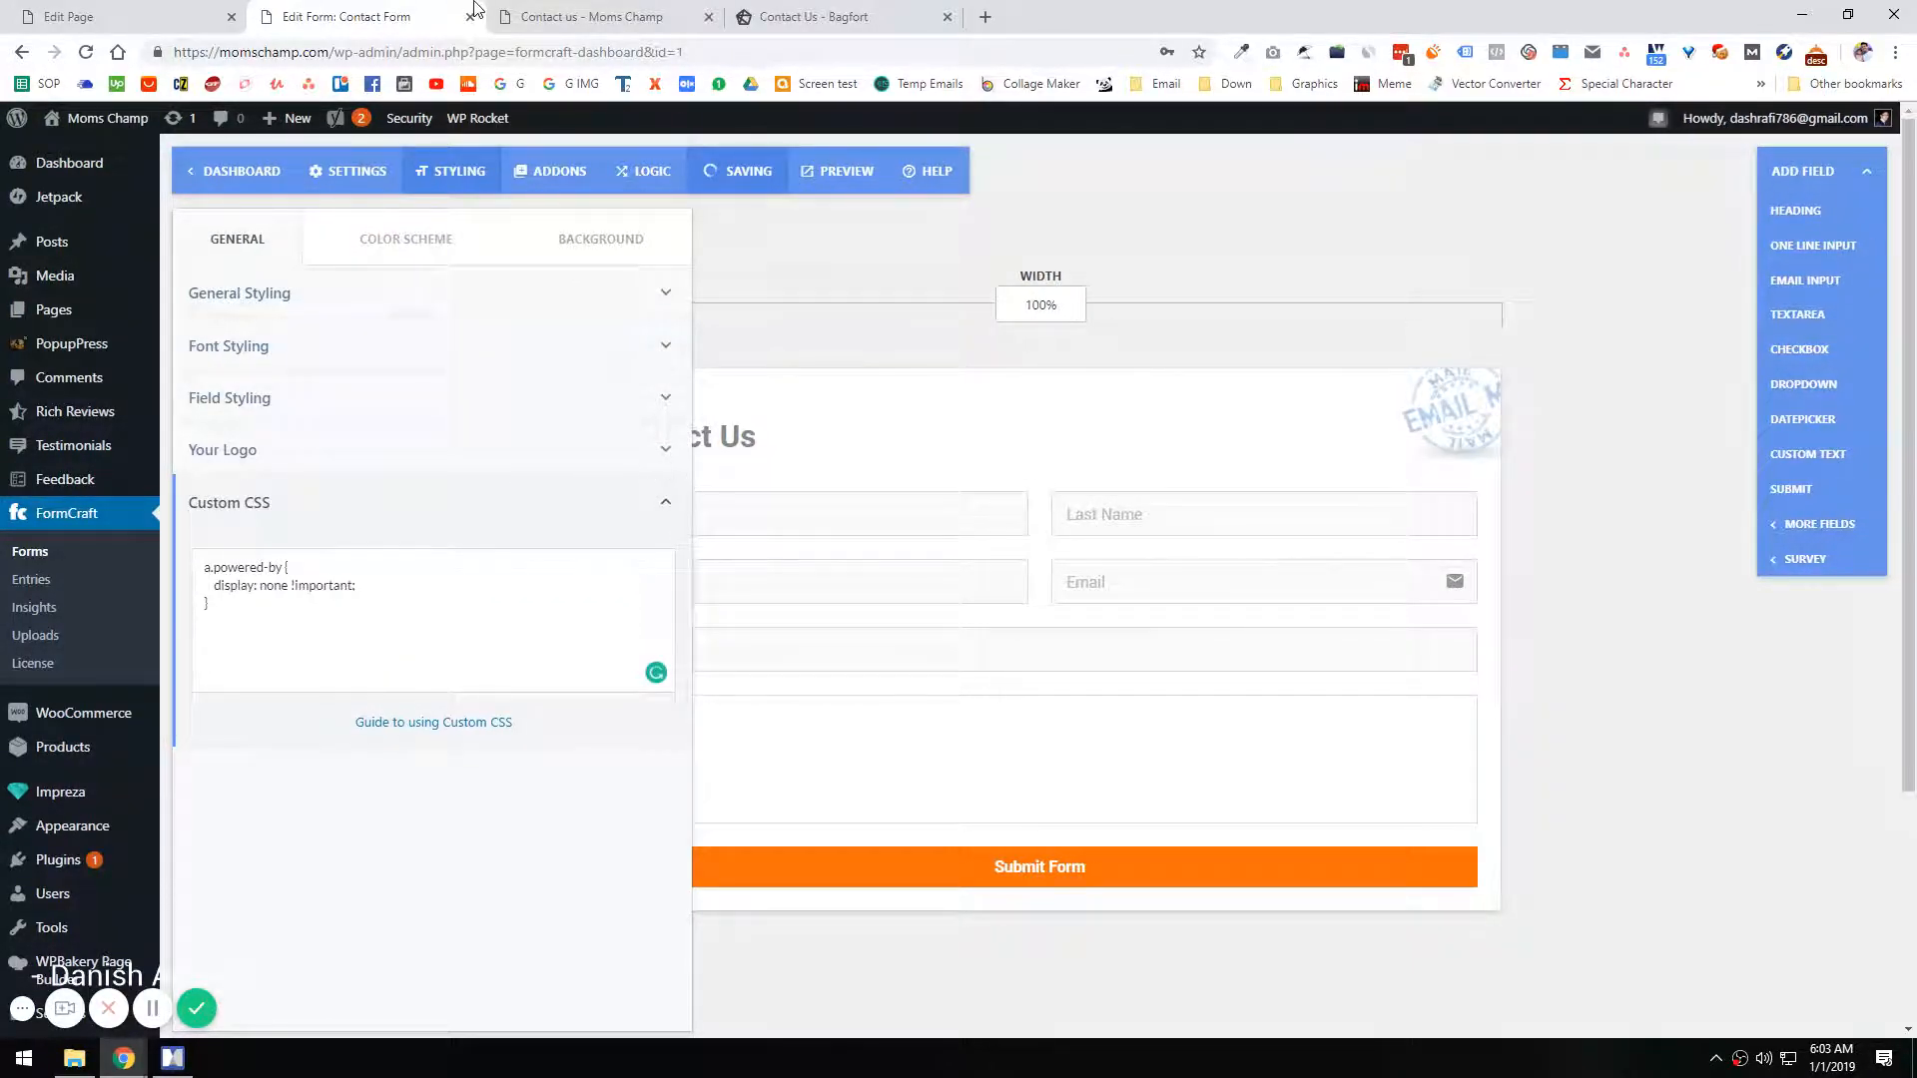
Step: Reload the live Contact us page and close the developer tools to check the credit link below the form
click(556, 12)
key(F5)
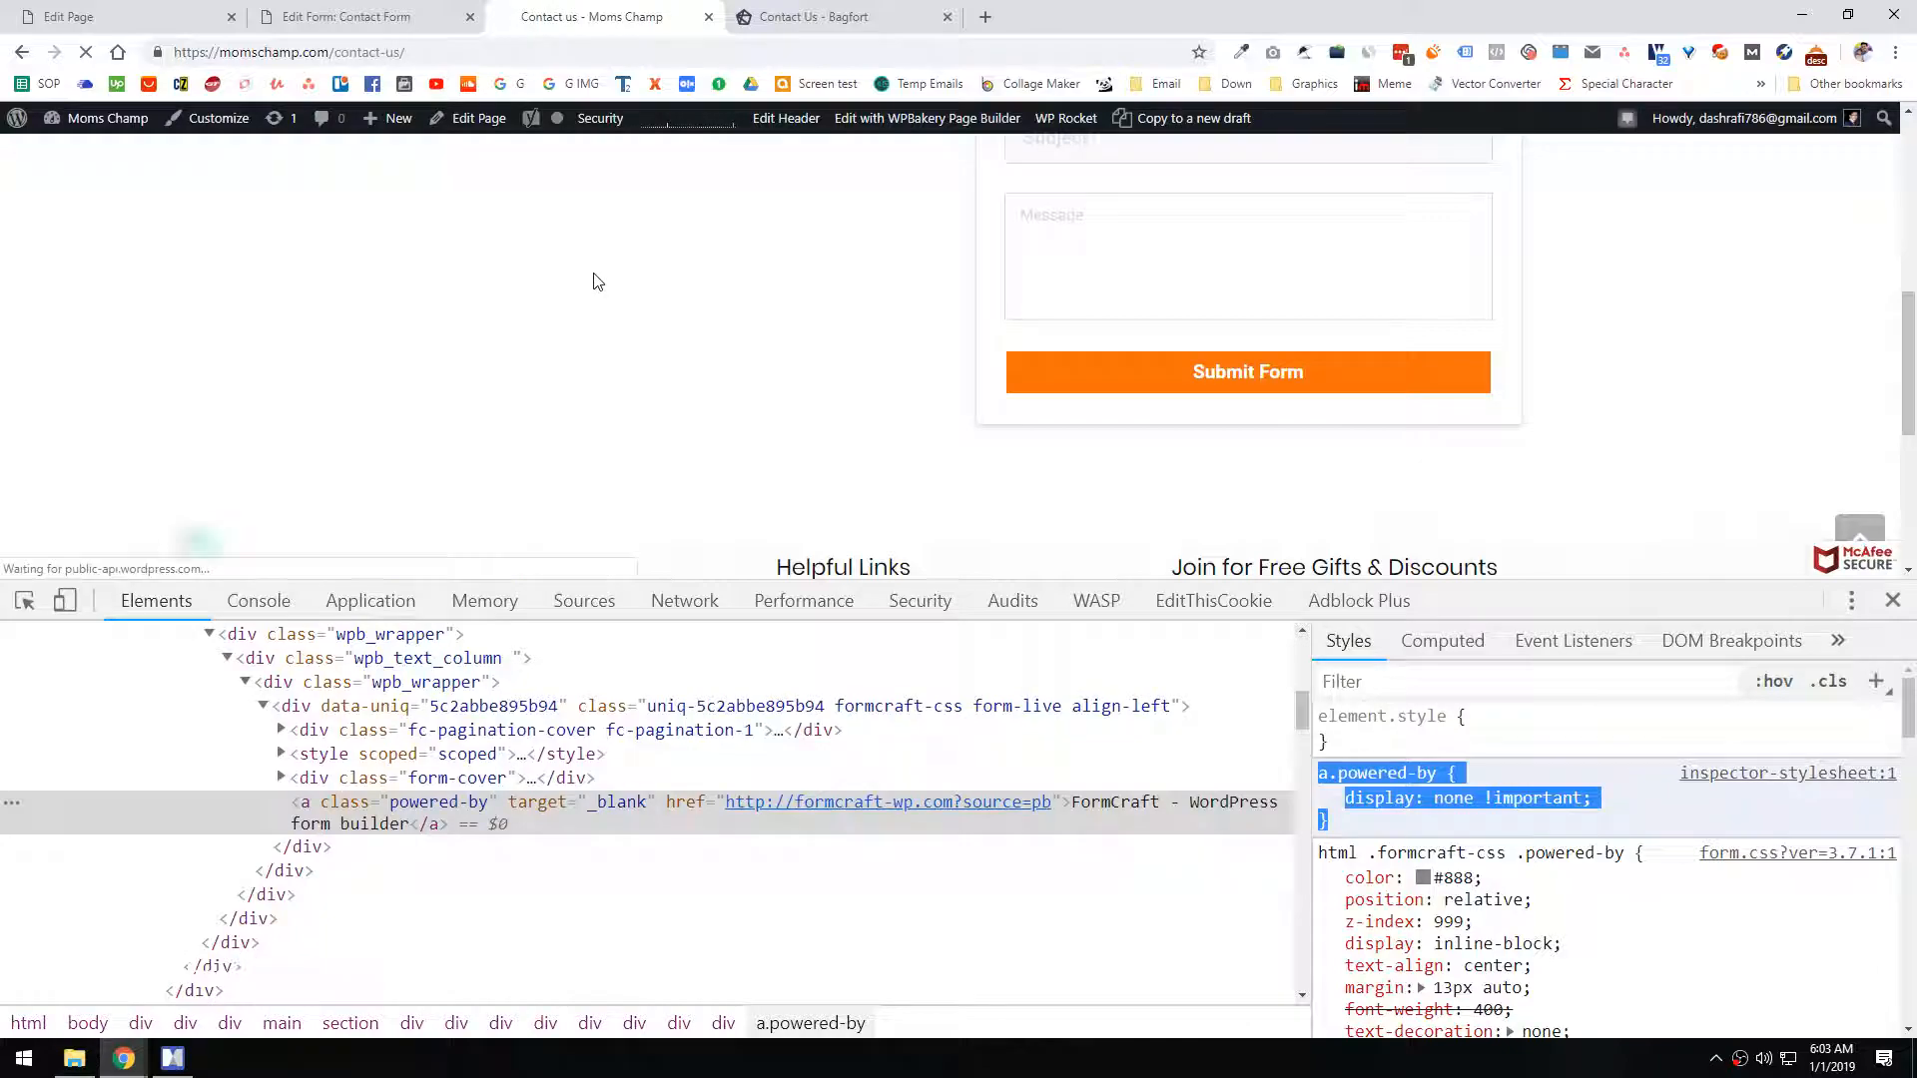
click(1894, 603)
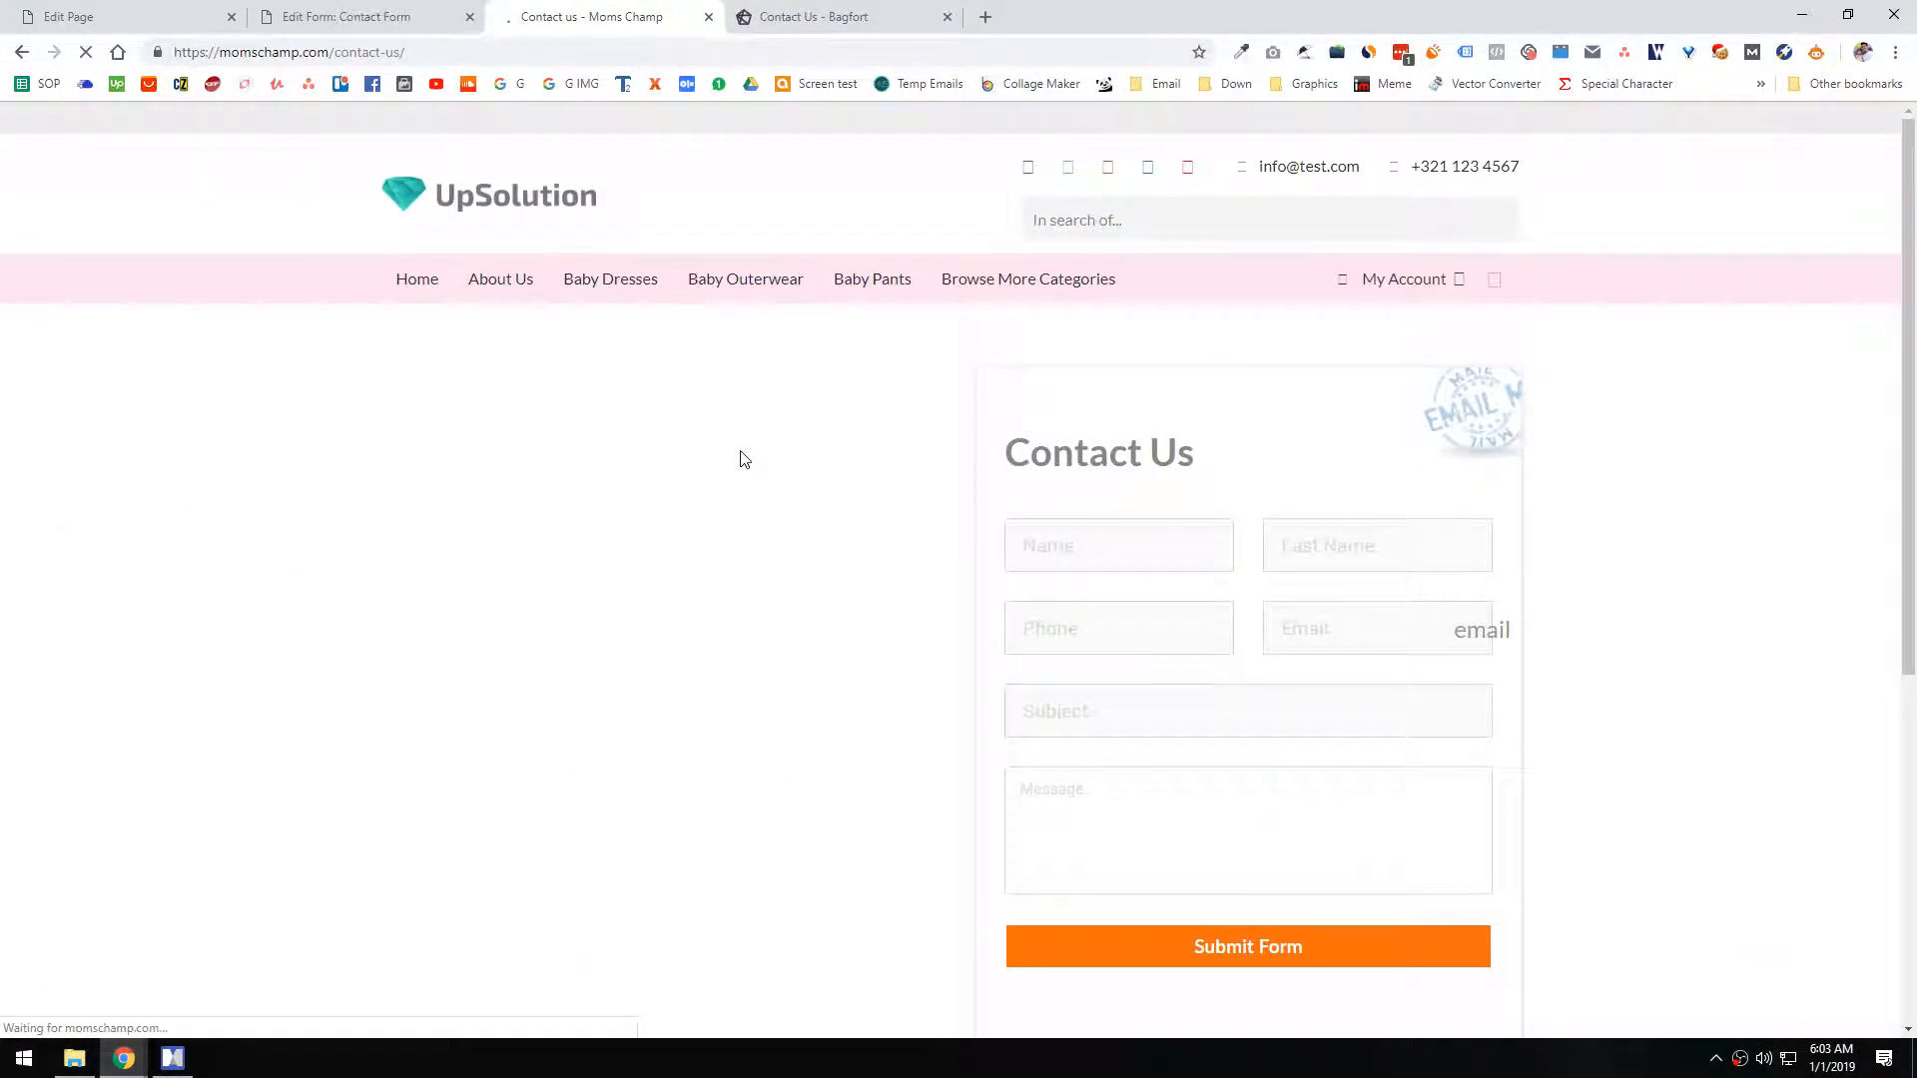
Step: Update the Contact us page with the contact details text block and return to the form editor
key(ctrl+1)
click(1835, 712)
click(420, 14)
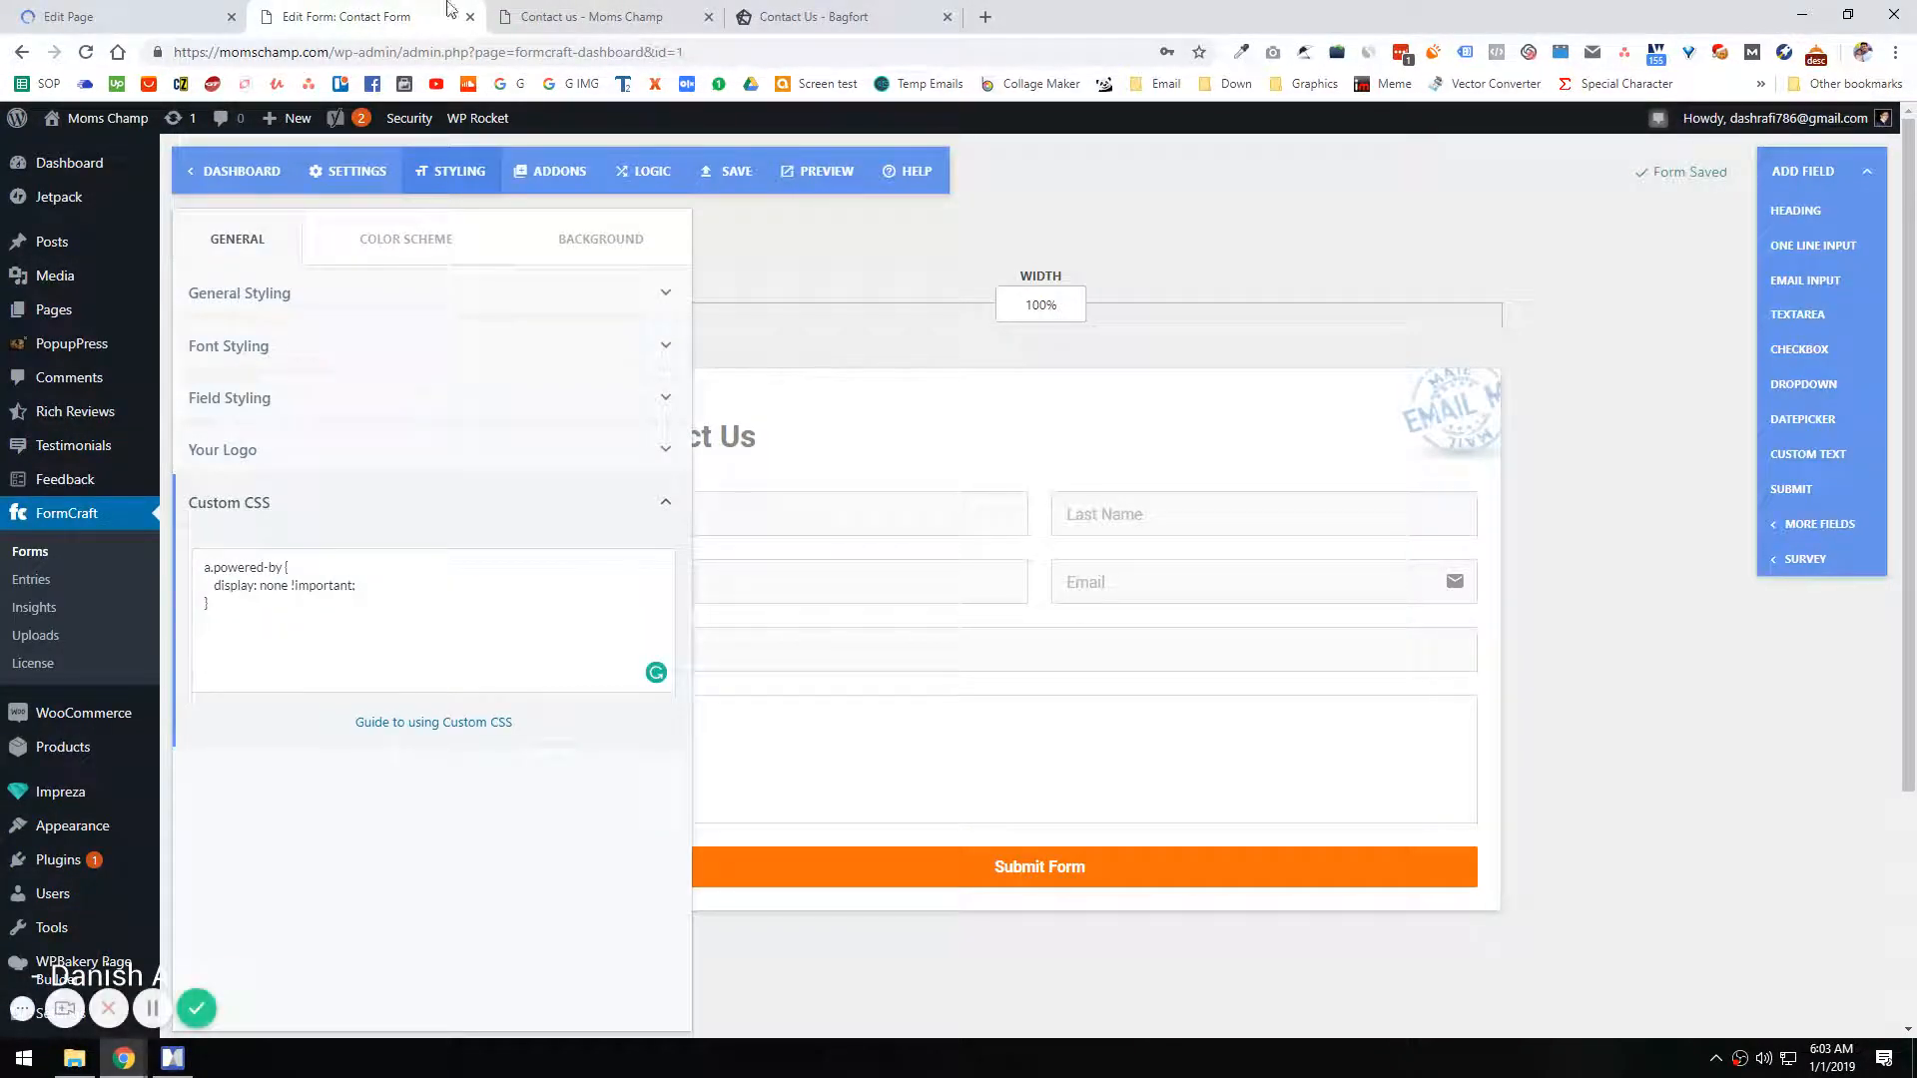
Step: Close the form editor and reload the live Contact us page to load the newly added contact details
click(599, 20)
scroll(523, 509, down, 2)
scroll(522, 509, up, 3)
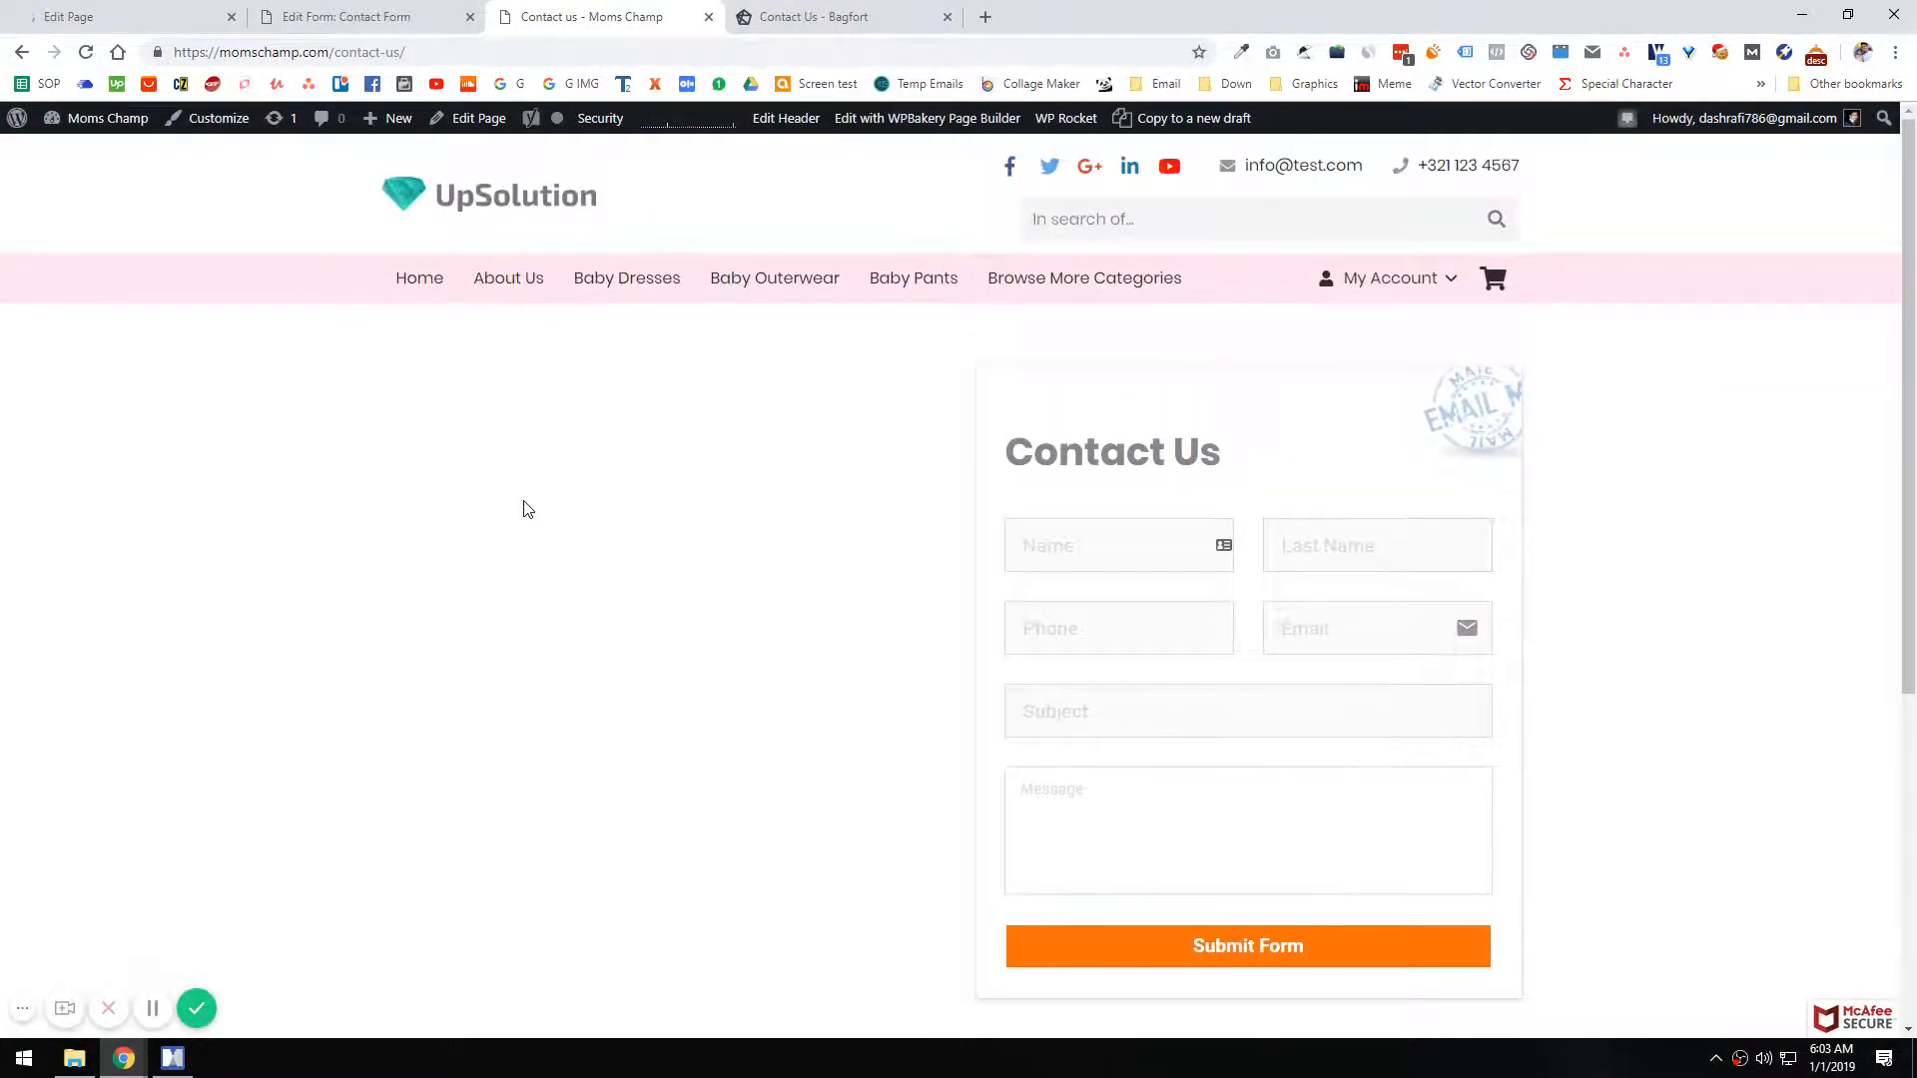
click(333, 12)
key(ctrl+w)
key(F5)
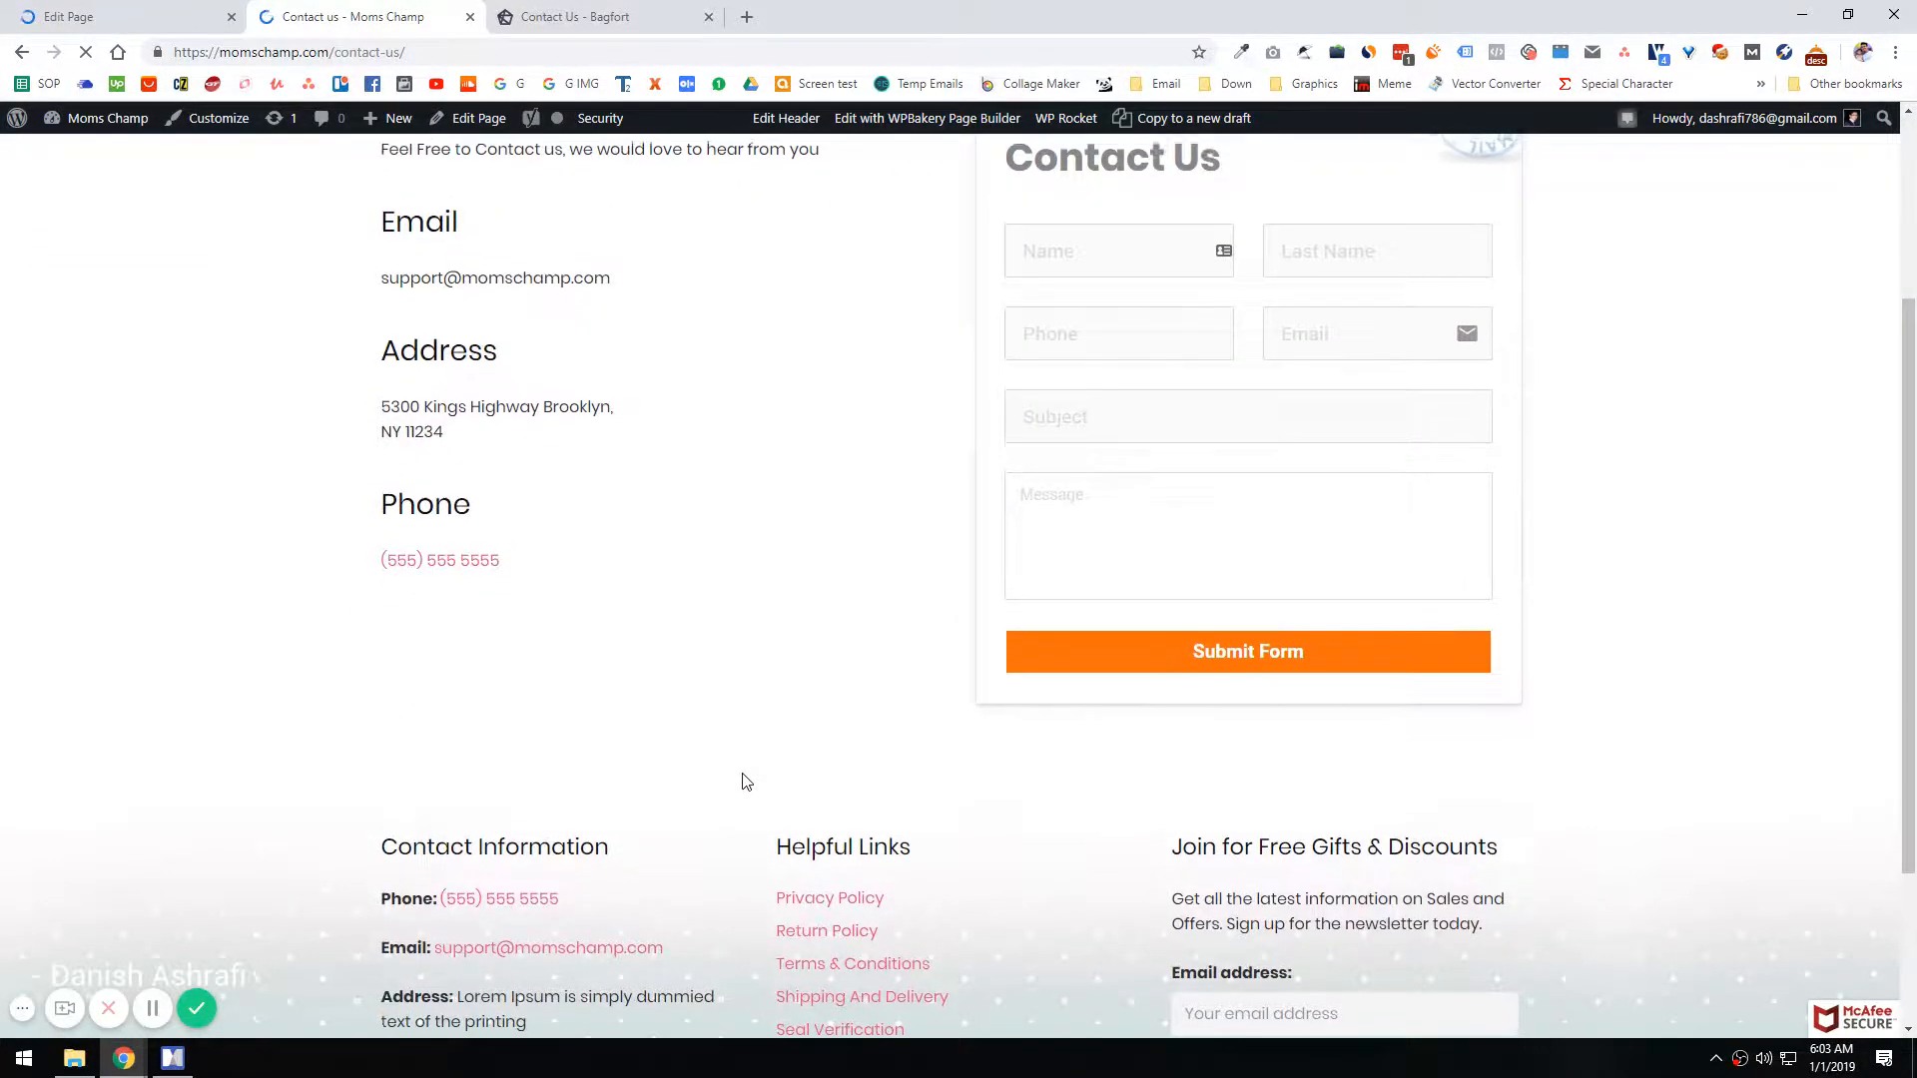
Step: Examine the layout of the contact details beside the form on the live Contact us page
scroll(860, 609, down, 3)
scroll(867, 619, up, 3)
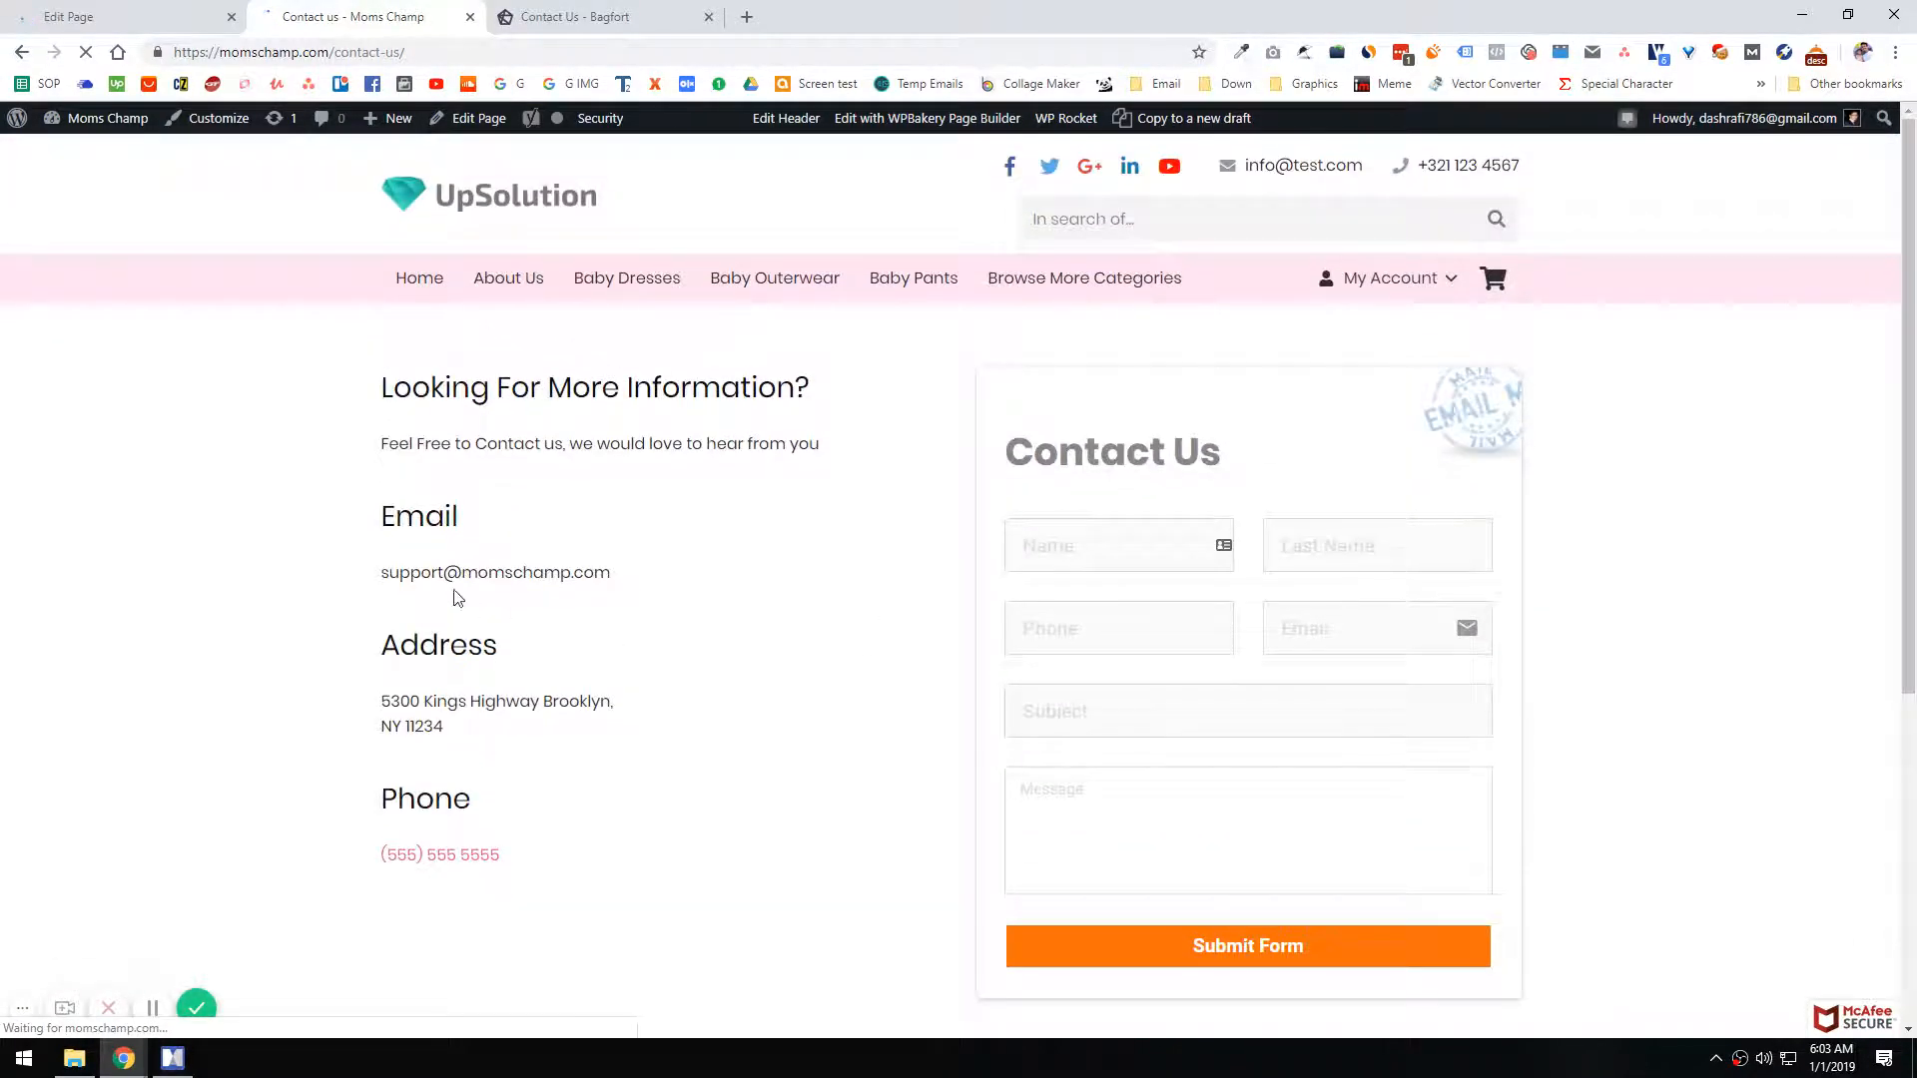
key(Print)
drag(323, 344, 1717, 1015)
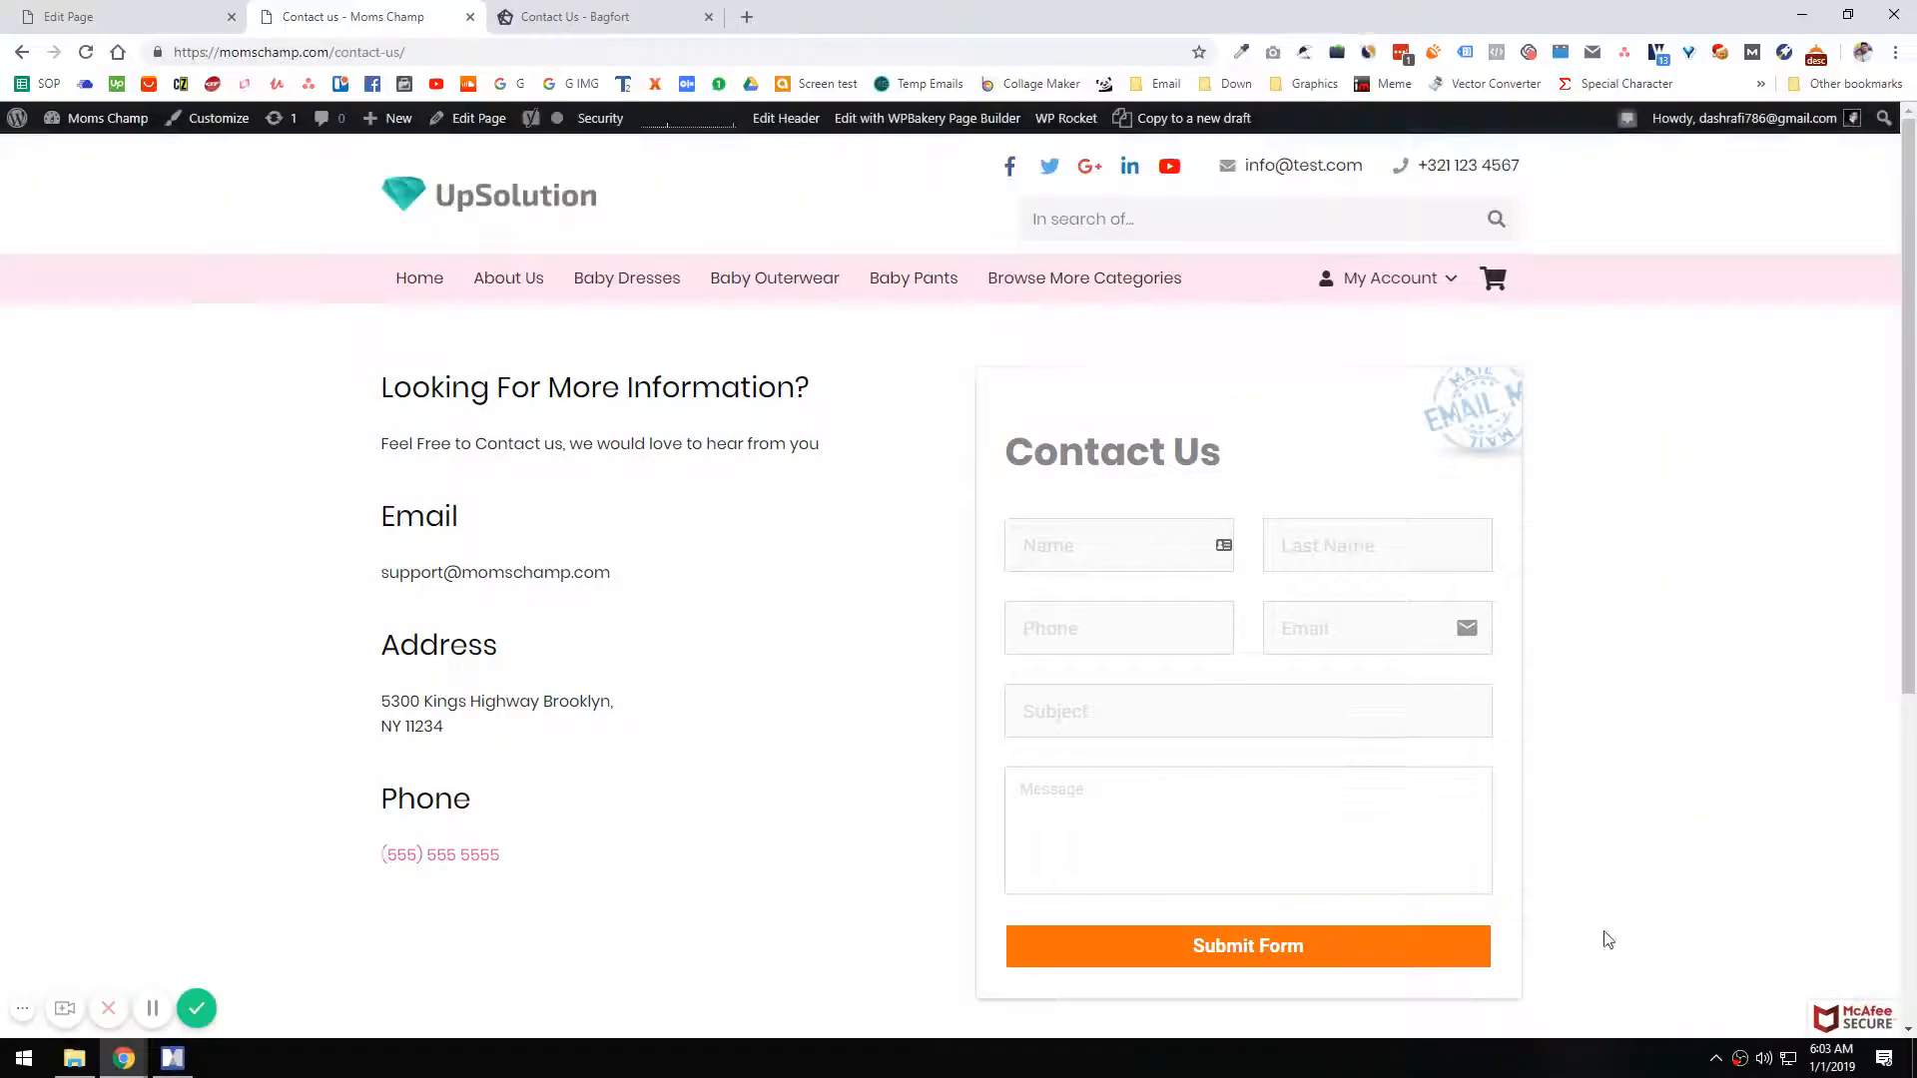
scroll(1064, 608, down, 1)
scroll(1063, 608, down, 1)
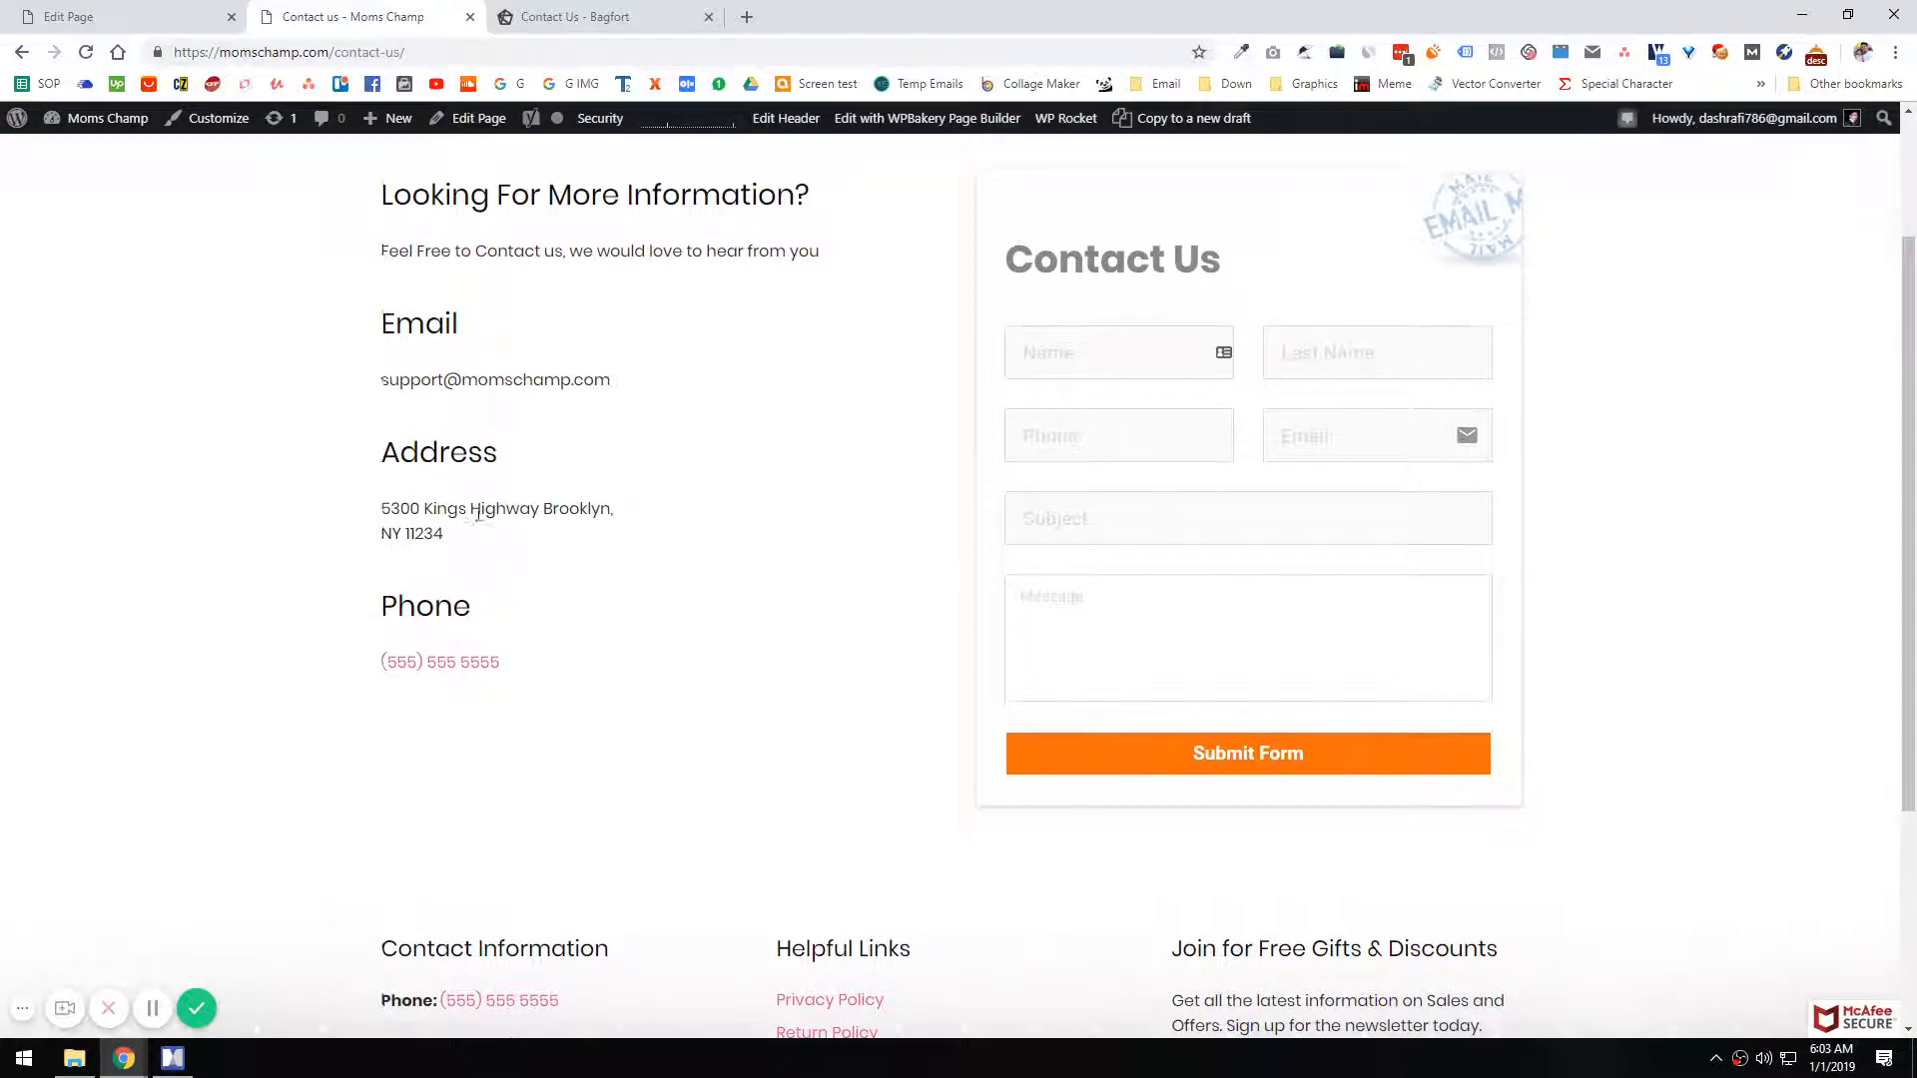
scroll(540, 556, up, 1)
Step: Switch to MindManager and make the Contact us, Contact Info, Form and Thank you for contacting us topics bold
click(172, 1059)
click(580, 726)
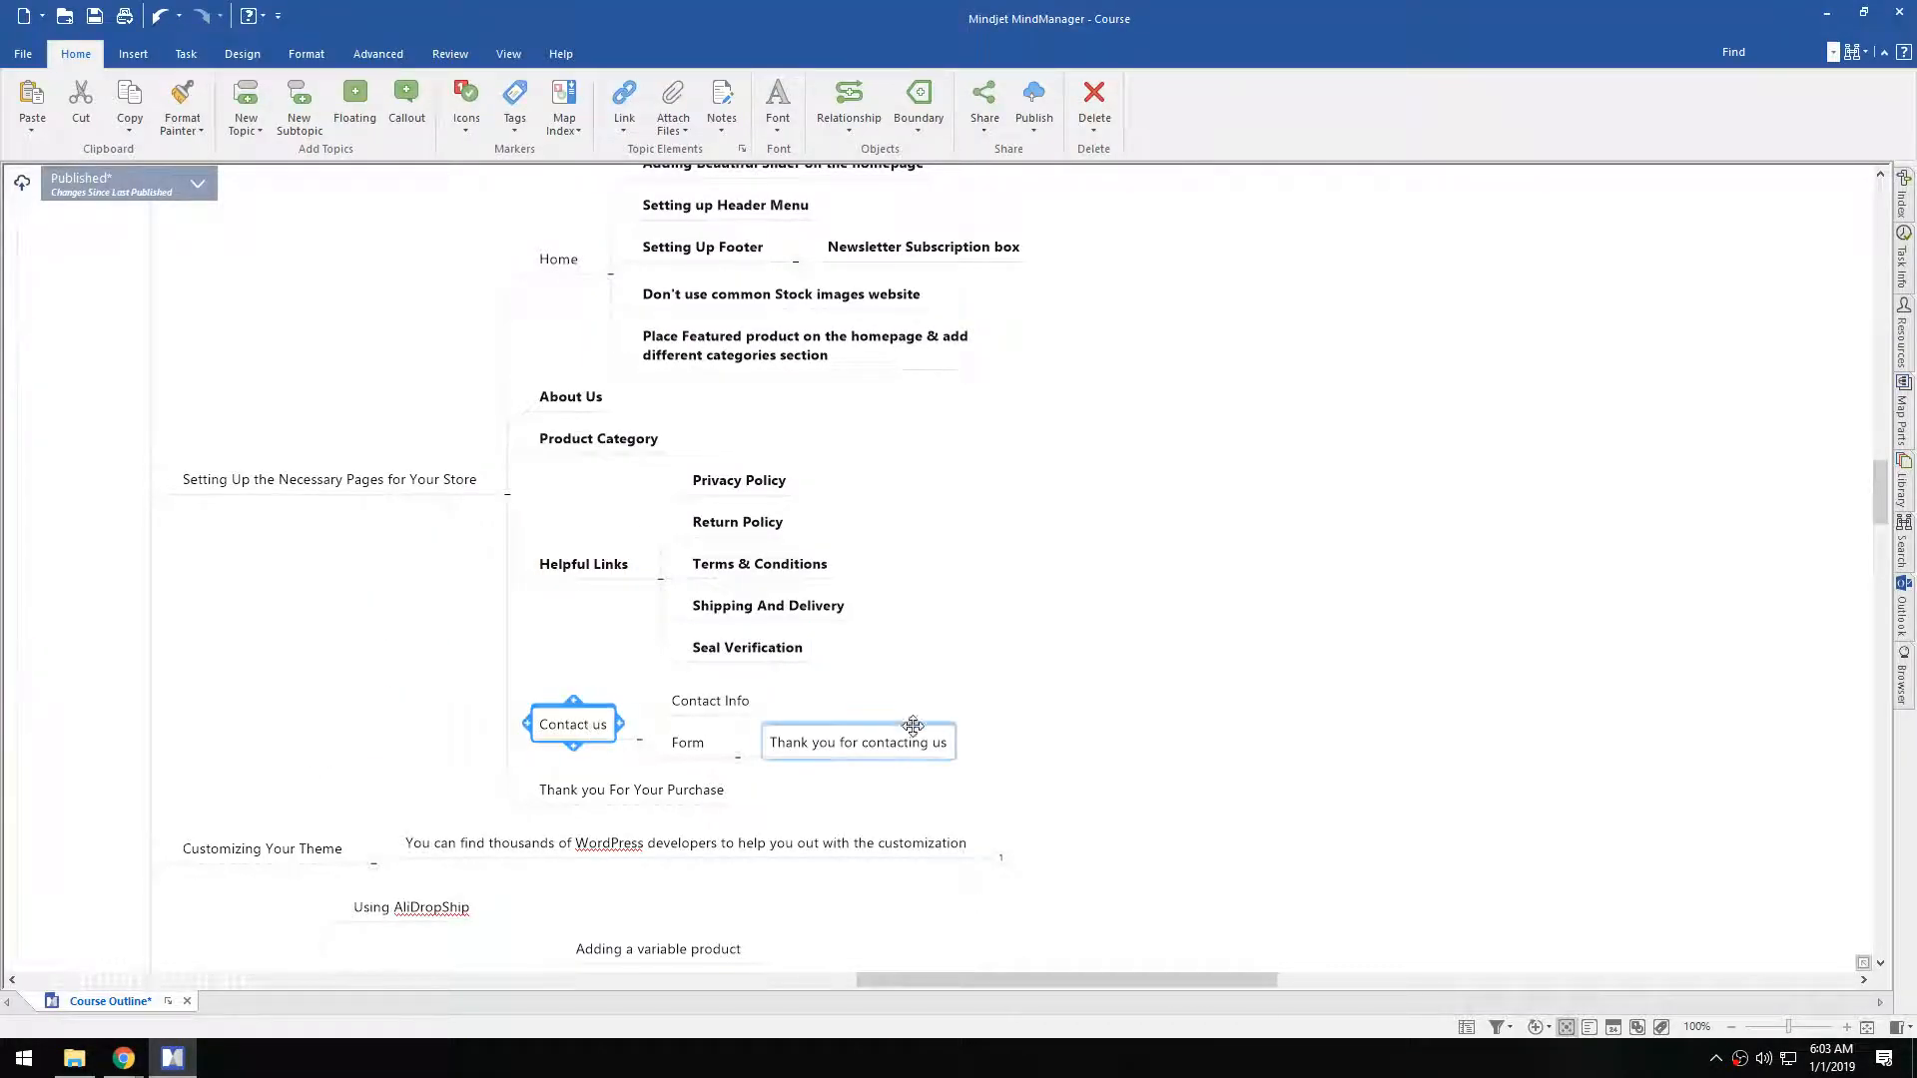
drag(996, 690, 555, 769)
key(ctrl+b)
click(879, 749)
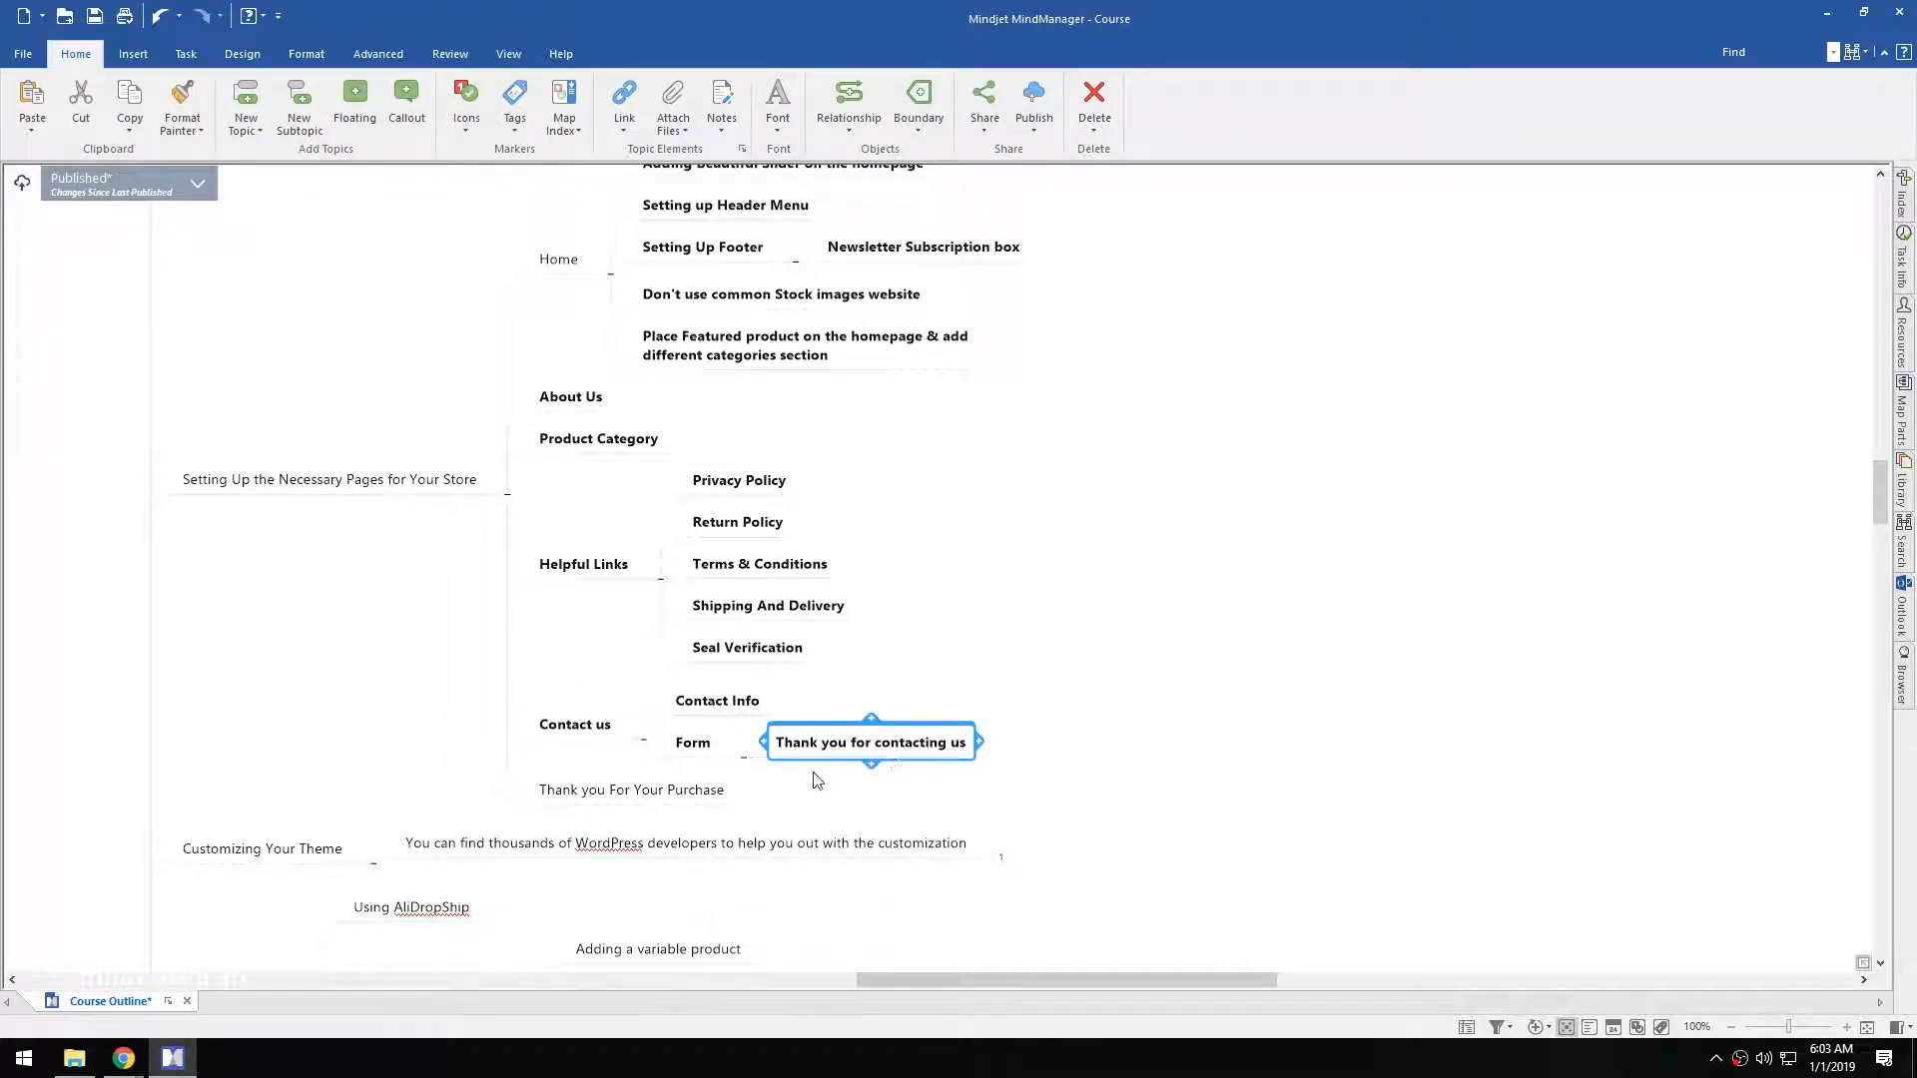
Step: Switch back to Chrome and open the FormCraft dashboard in a new tab from the Contact us page editor
mouse_move(124, 1058)
click(99, 954)
click(148, 16)
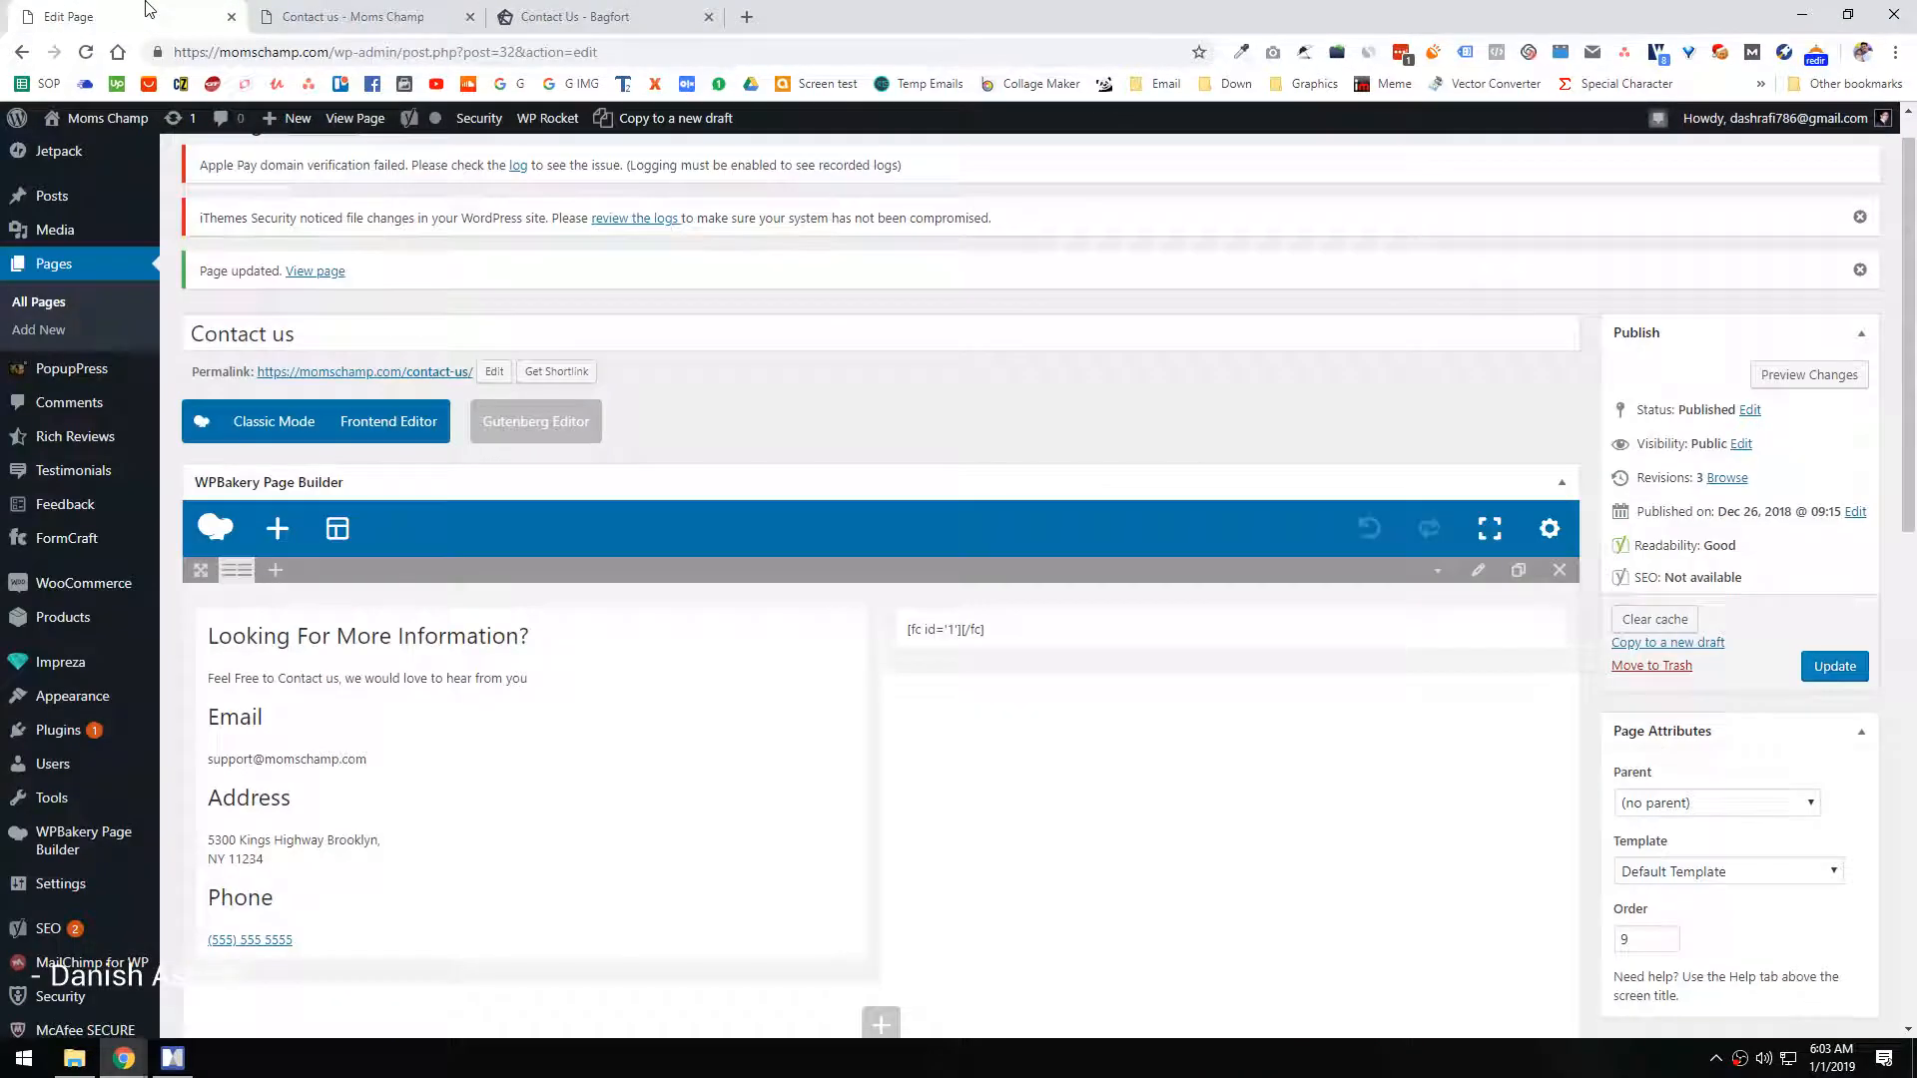
mouse_move(157, 509)
scroll(175, 569, up, 1)
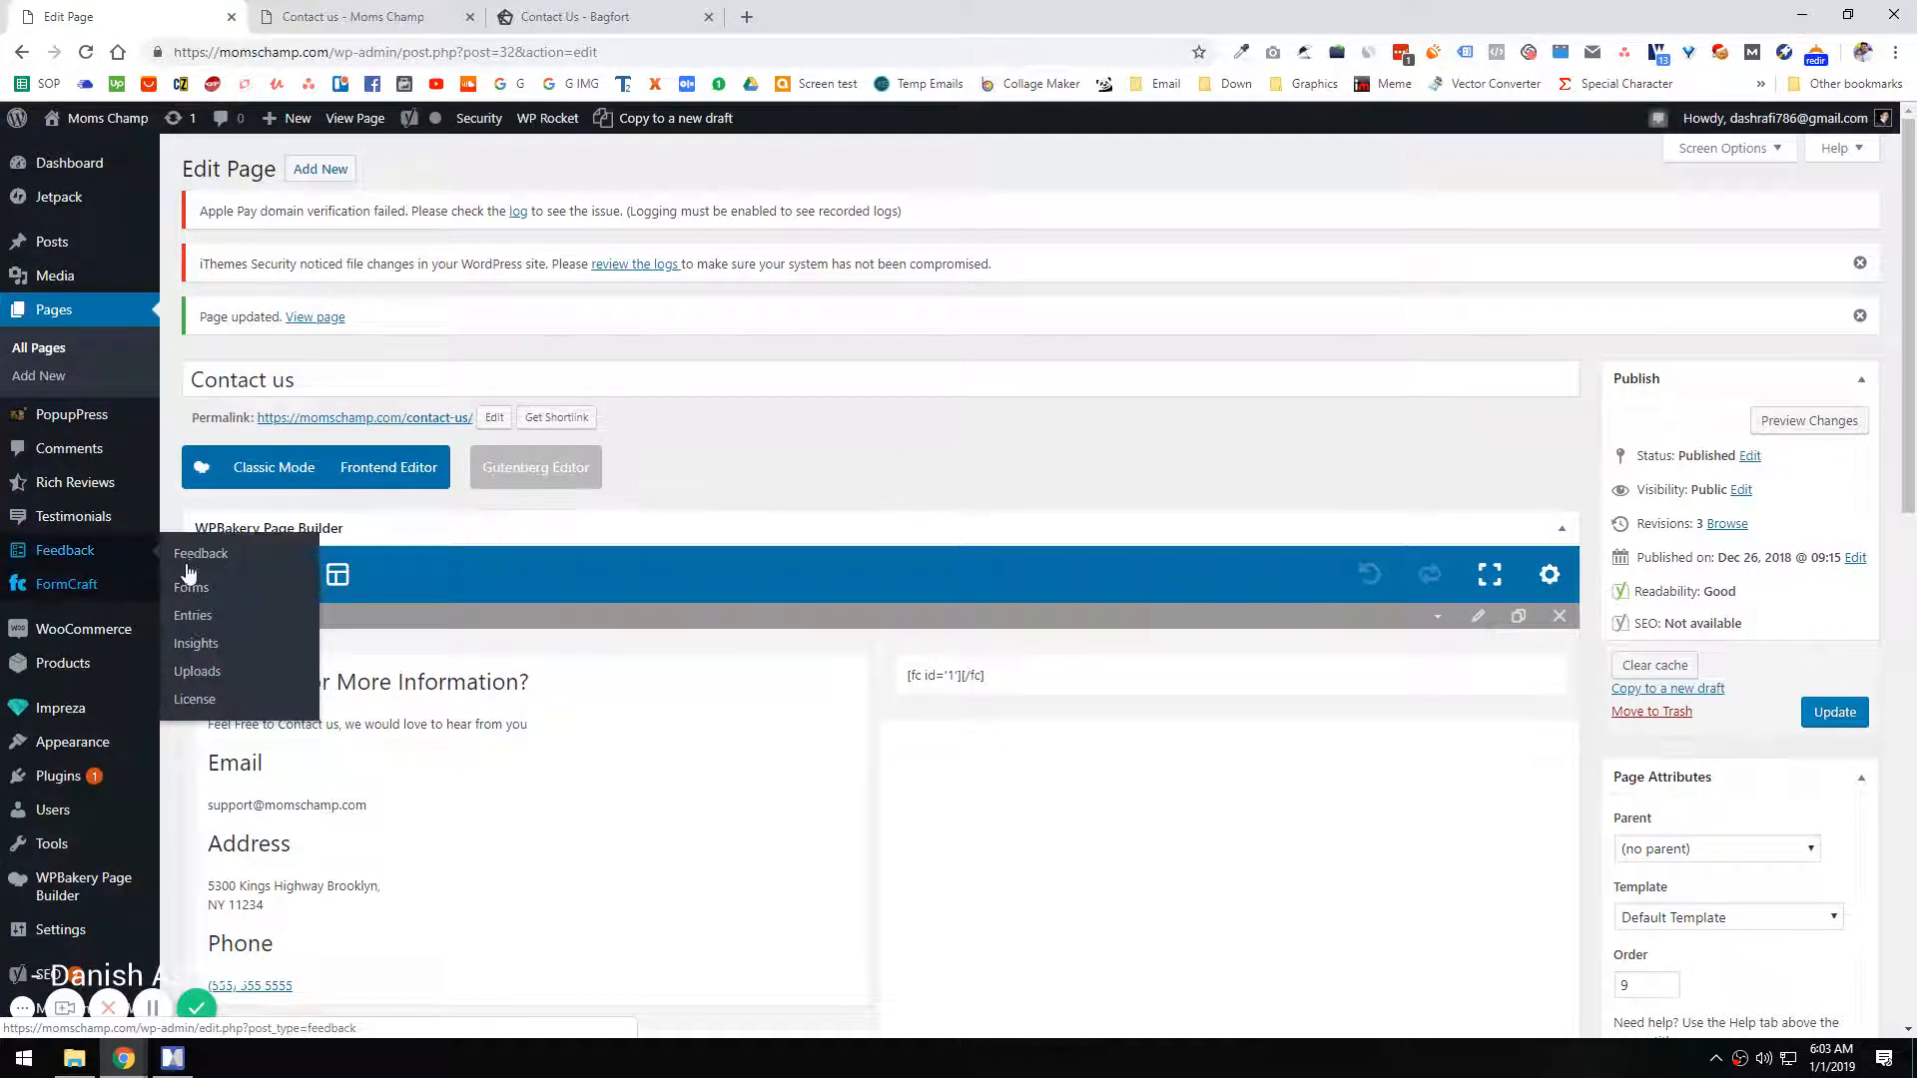
middle_click(69, 597)
click(330, 16)
click(172, 14)
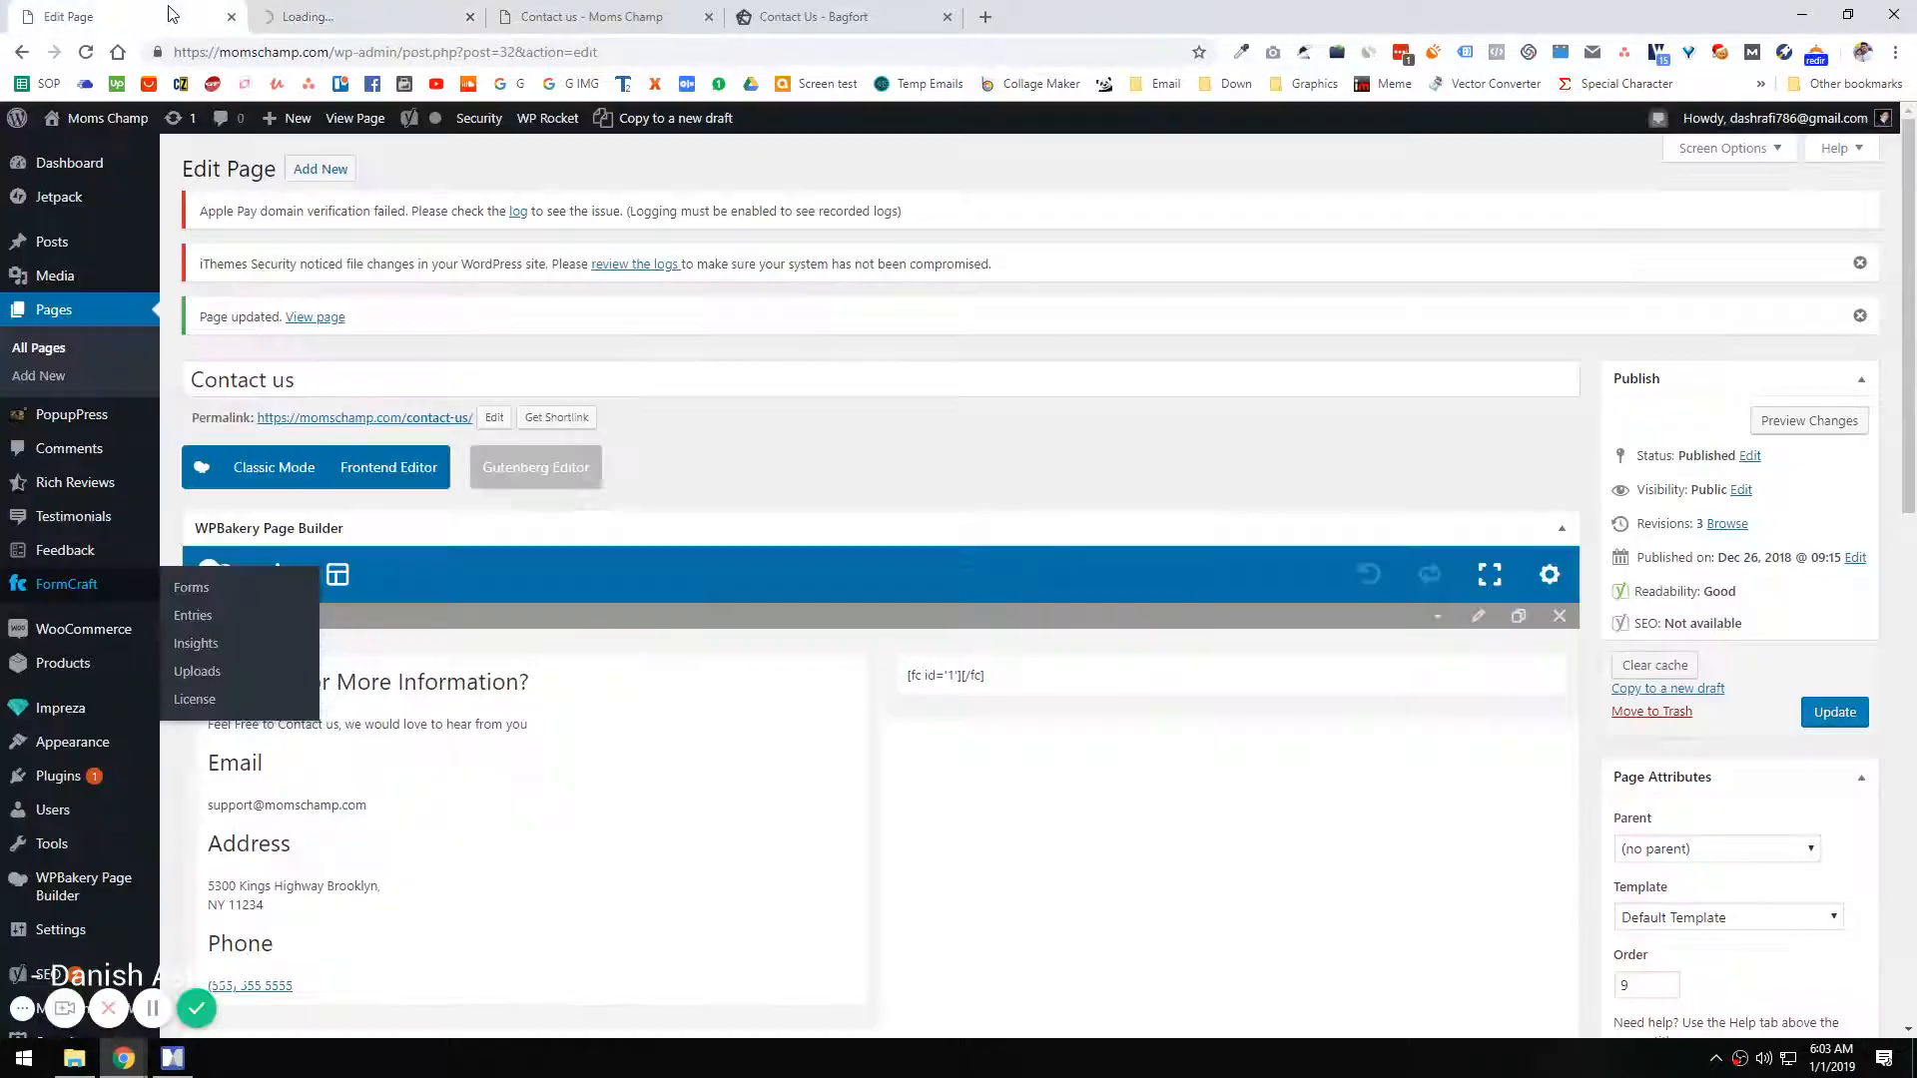
Step: Open the list of all pages in a new tab and check the course outline in MindManager while it loads
middle_click(49, 351)
click(369, 6)
click(597, 7)
click(779, 10)
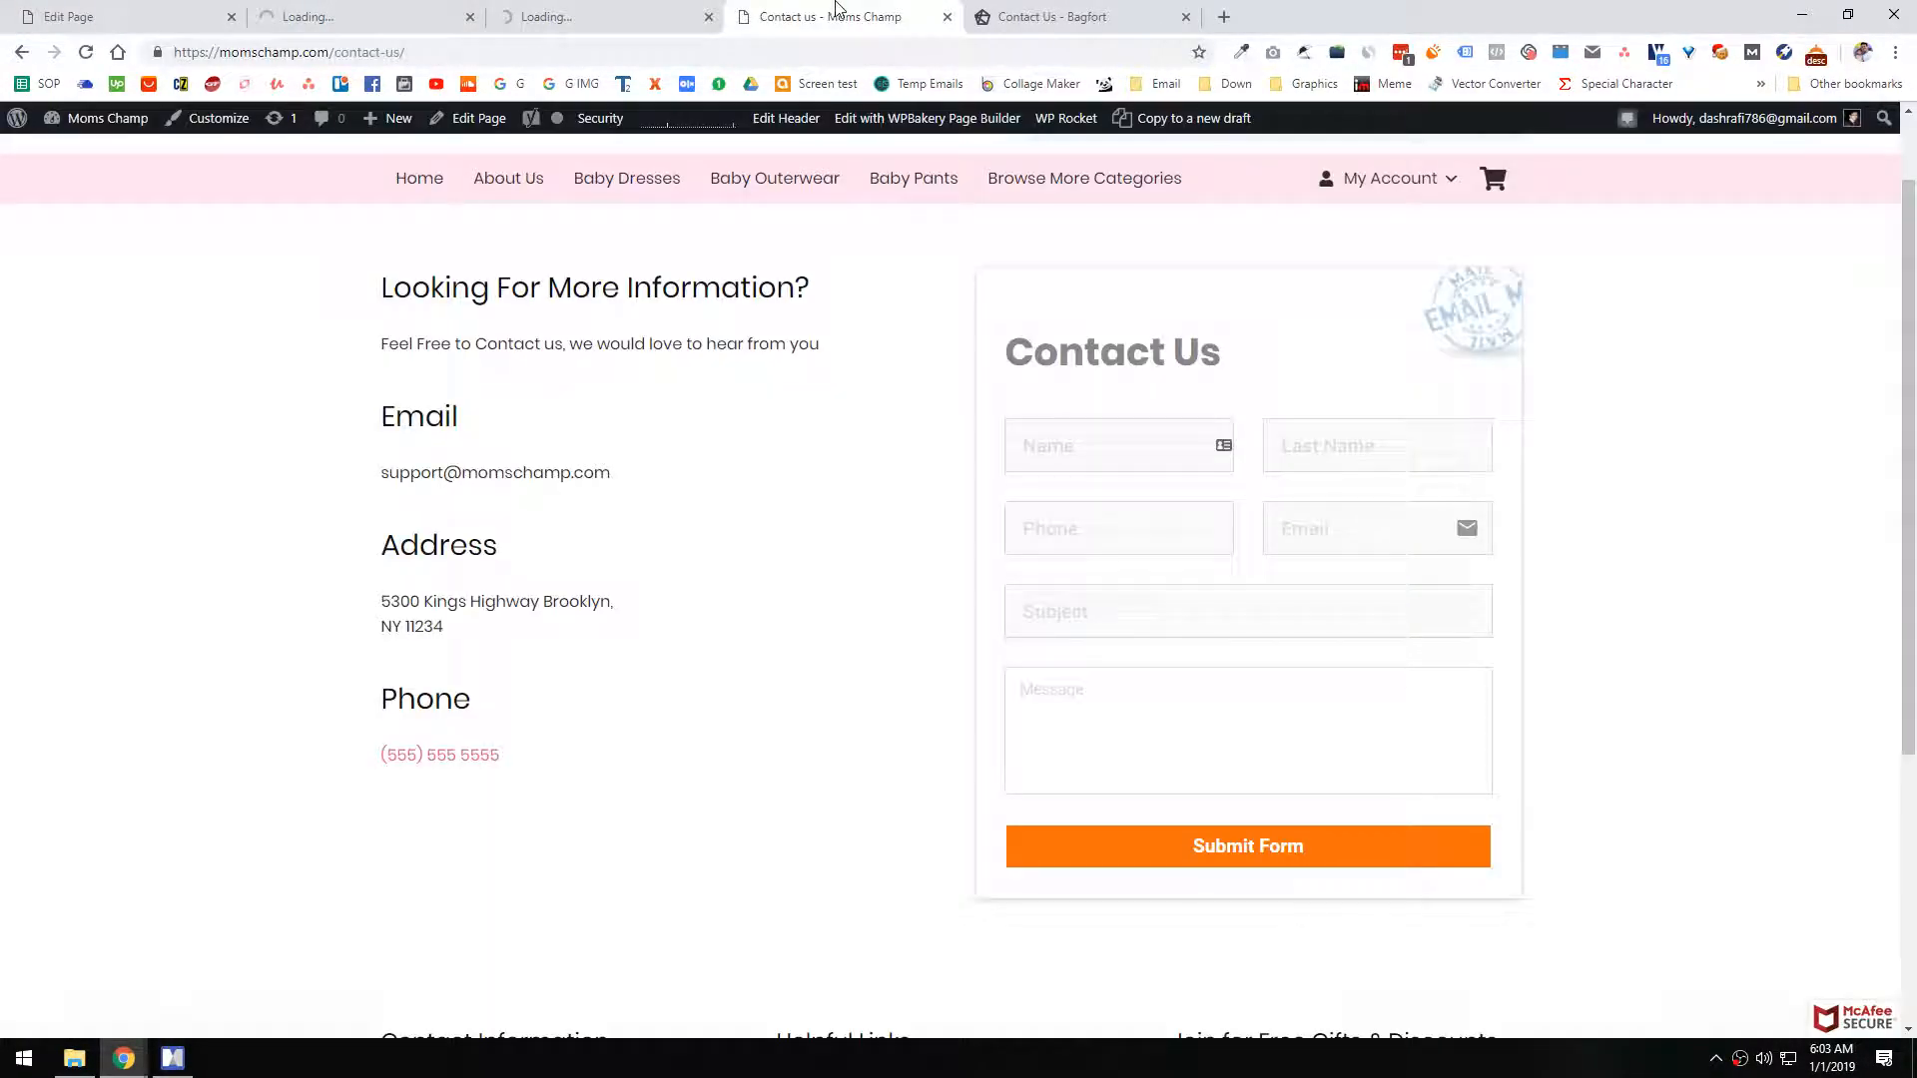
click(619, 16)
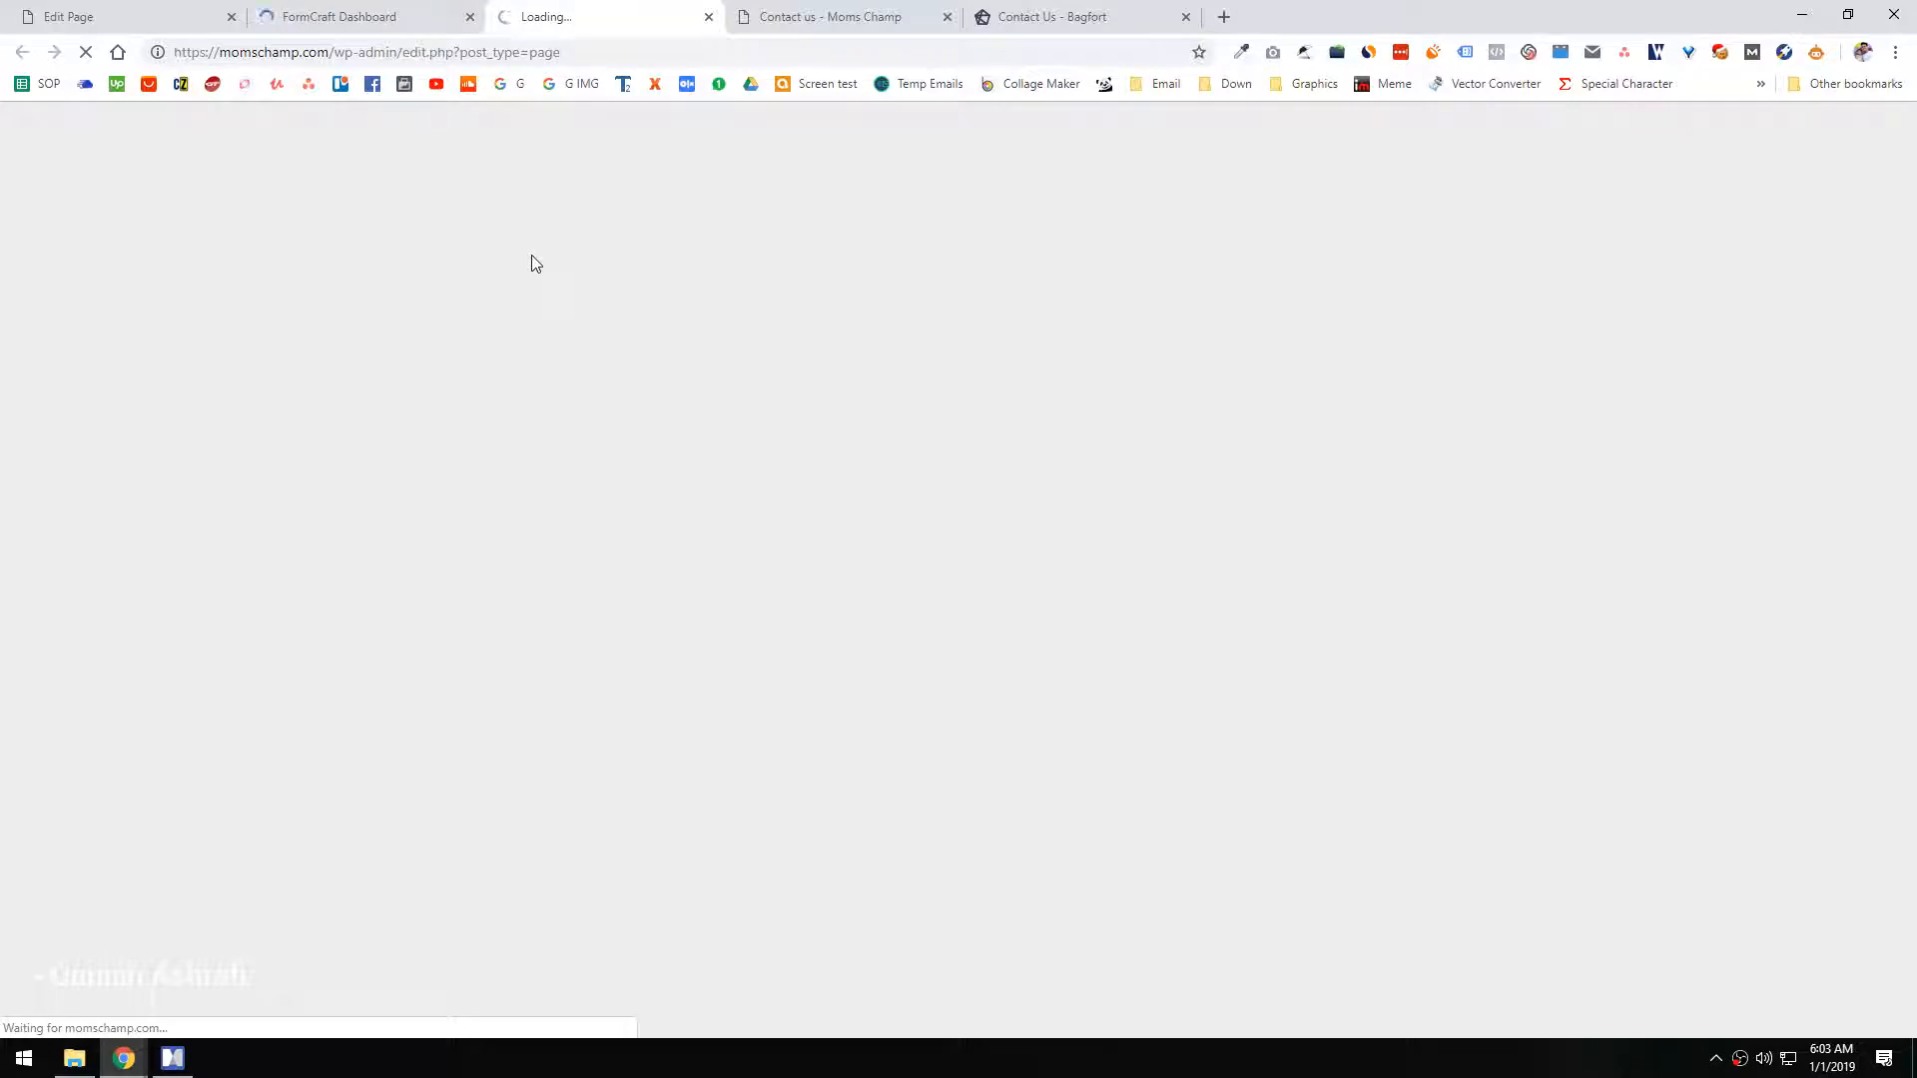
click(176, 1061)
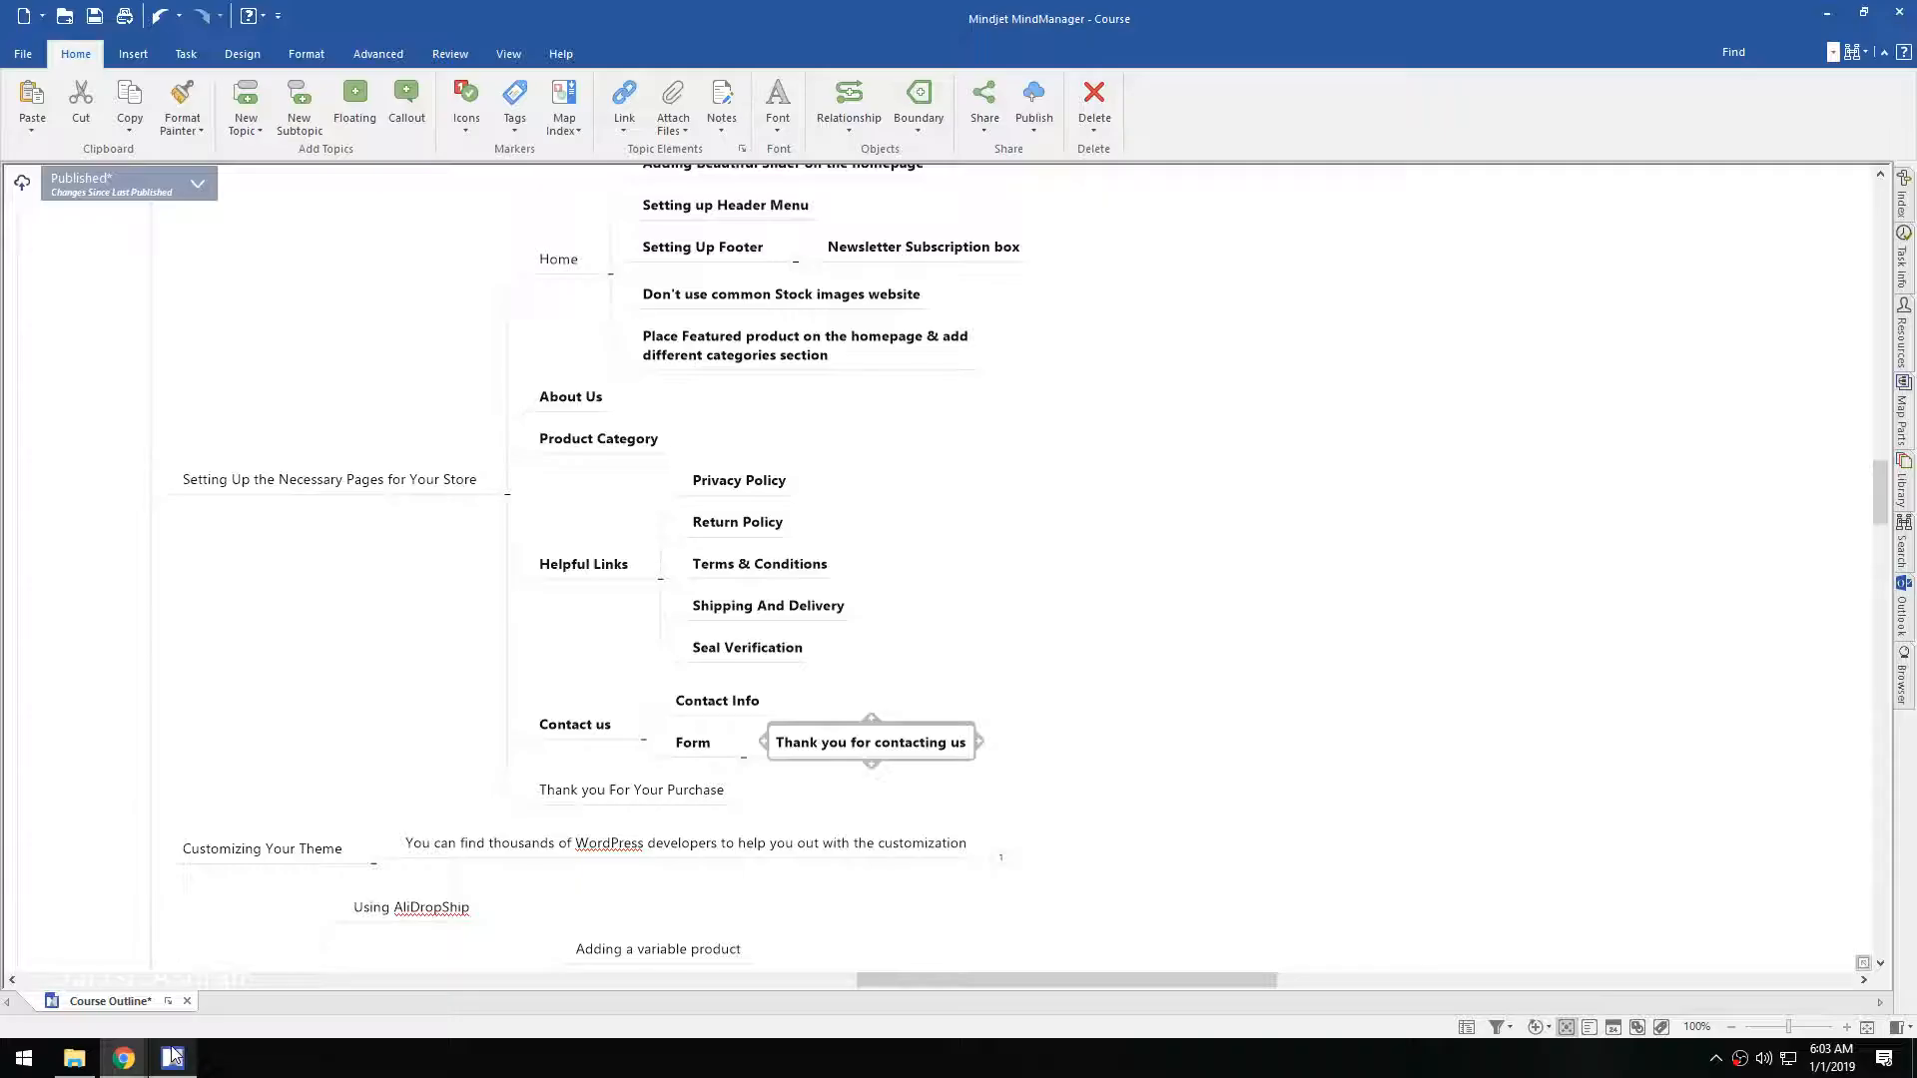
click(176, 1060)
Step: View the Thank you for contacting us page in a new tab and copy its URL
scroll(595, 501, down, 3)
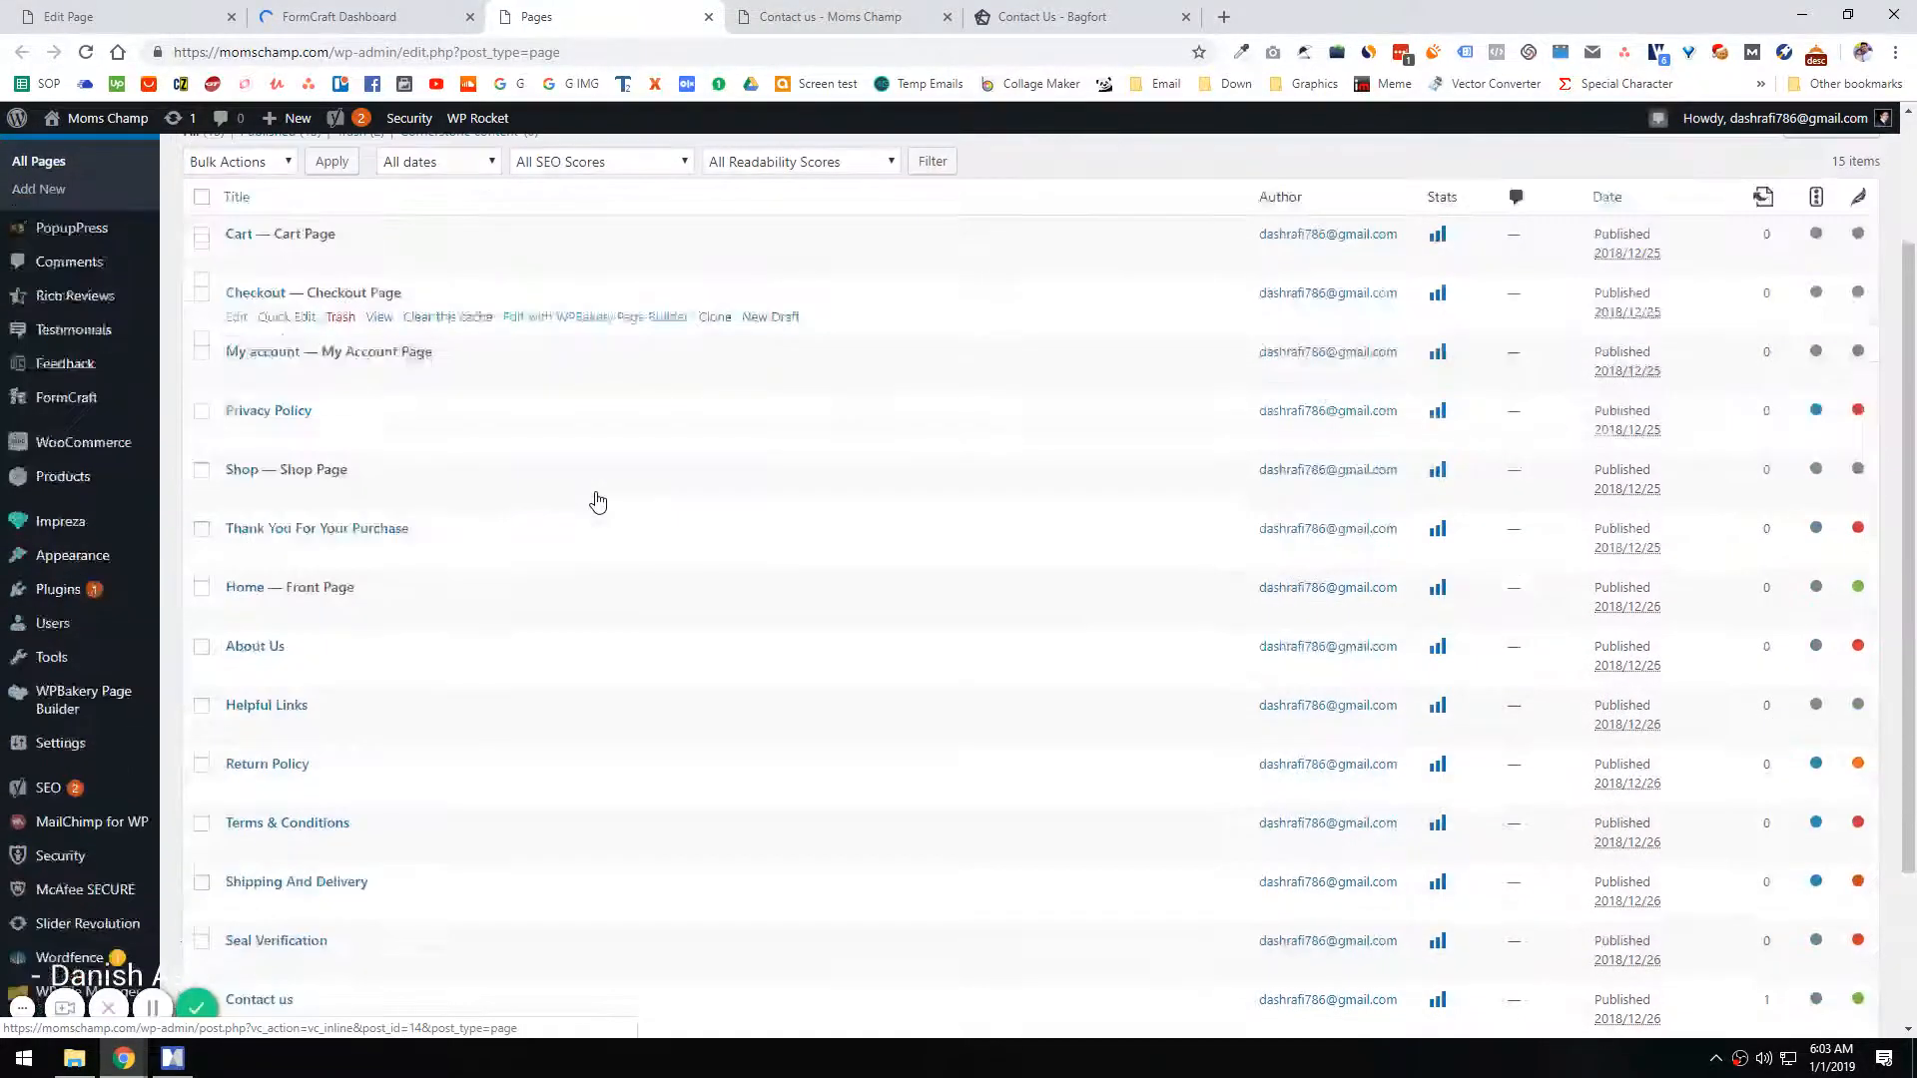
scroll(389, 429, down, 2)
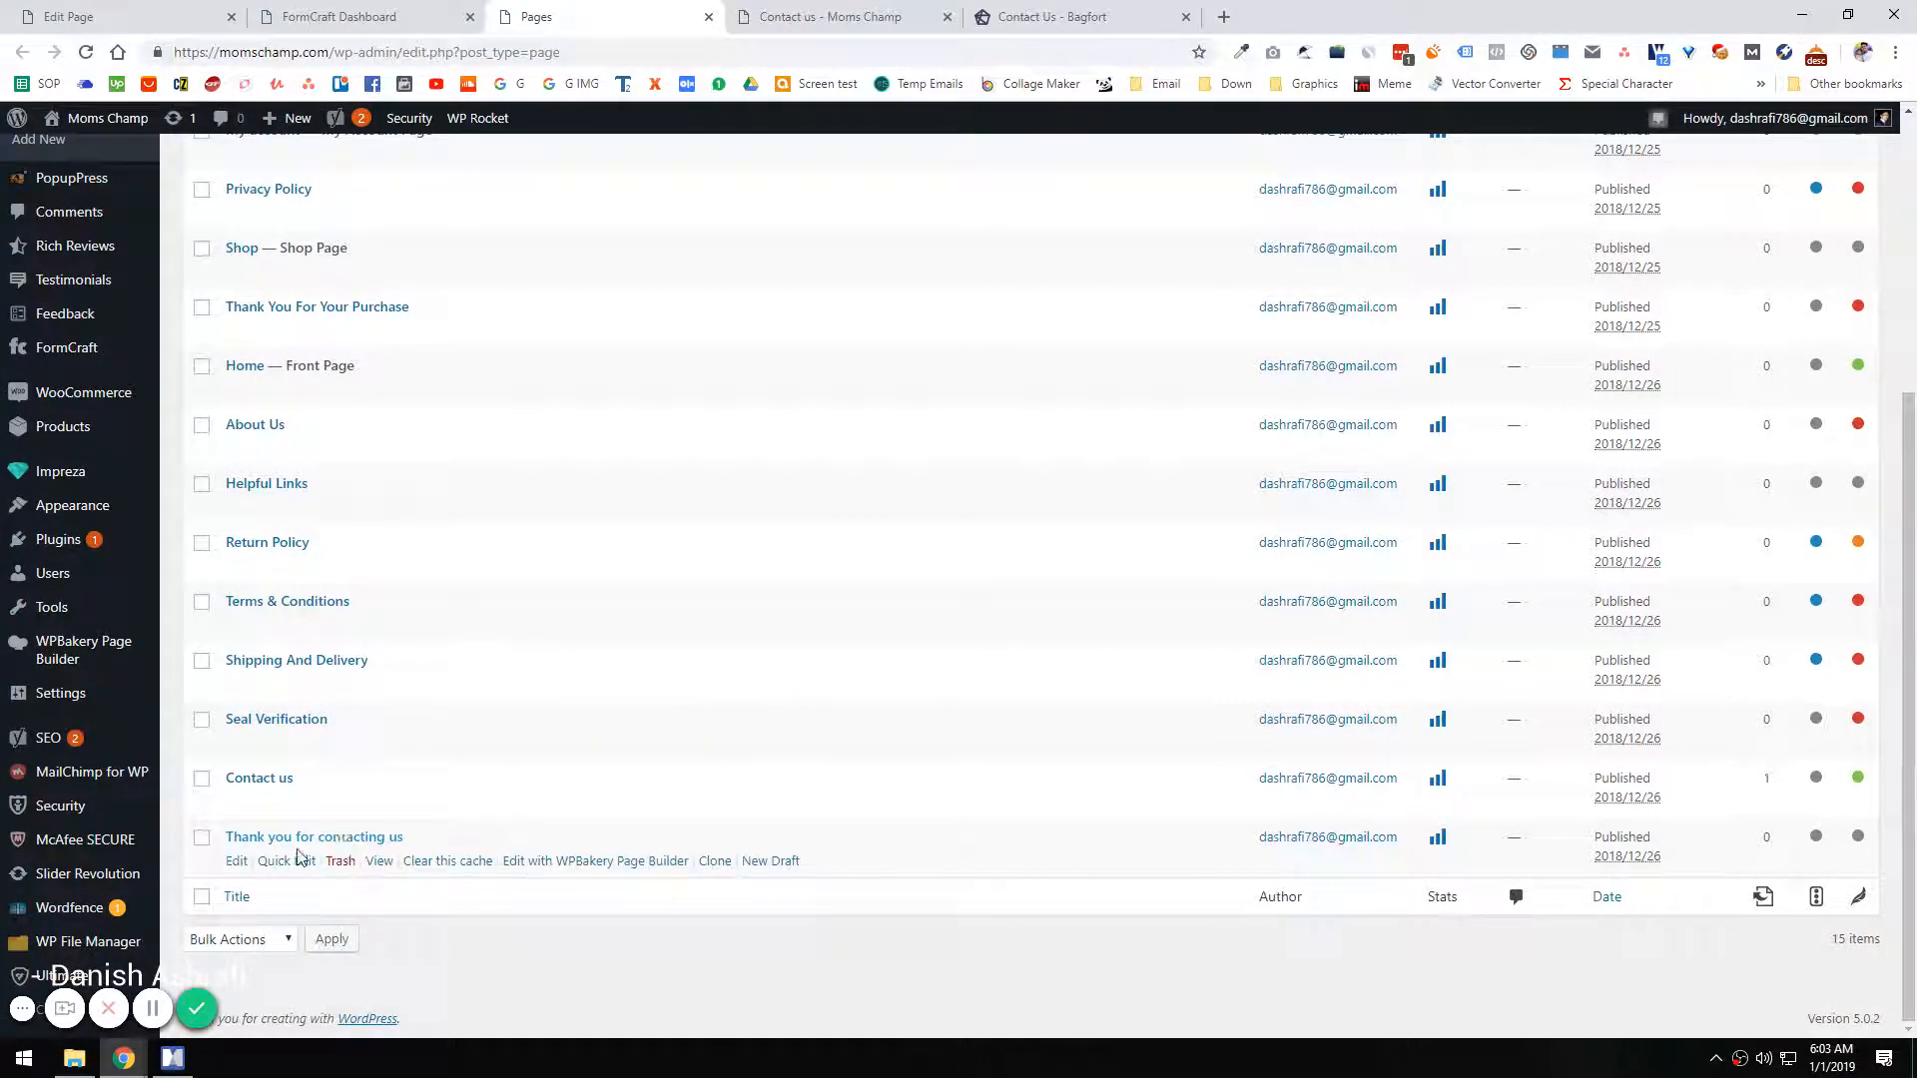
middle_click(379, 860)
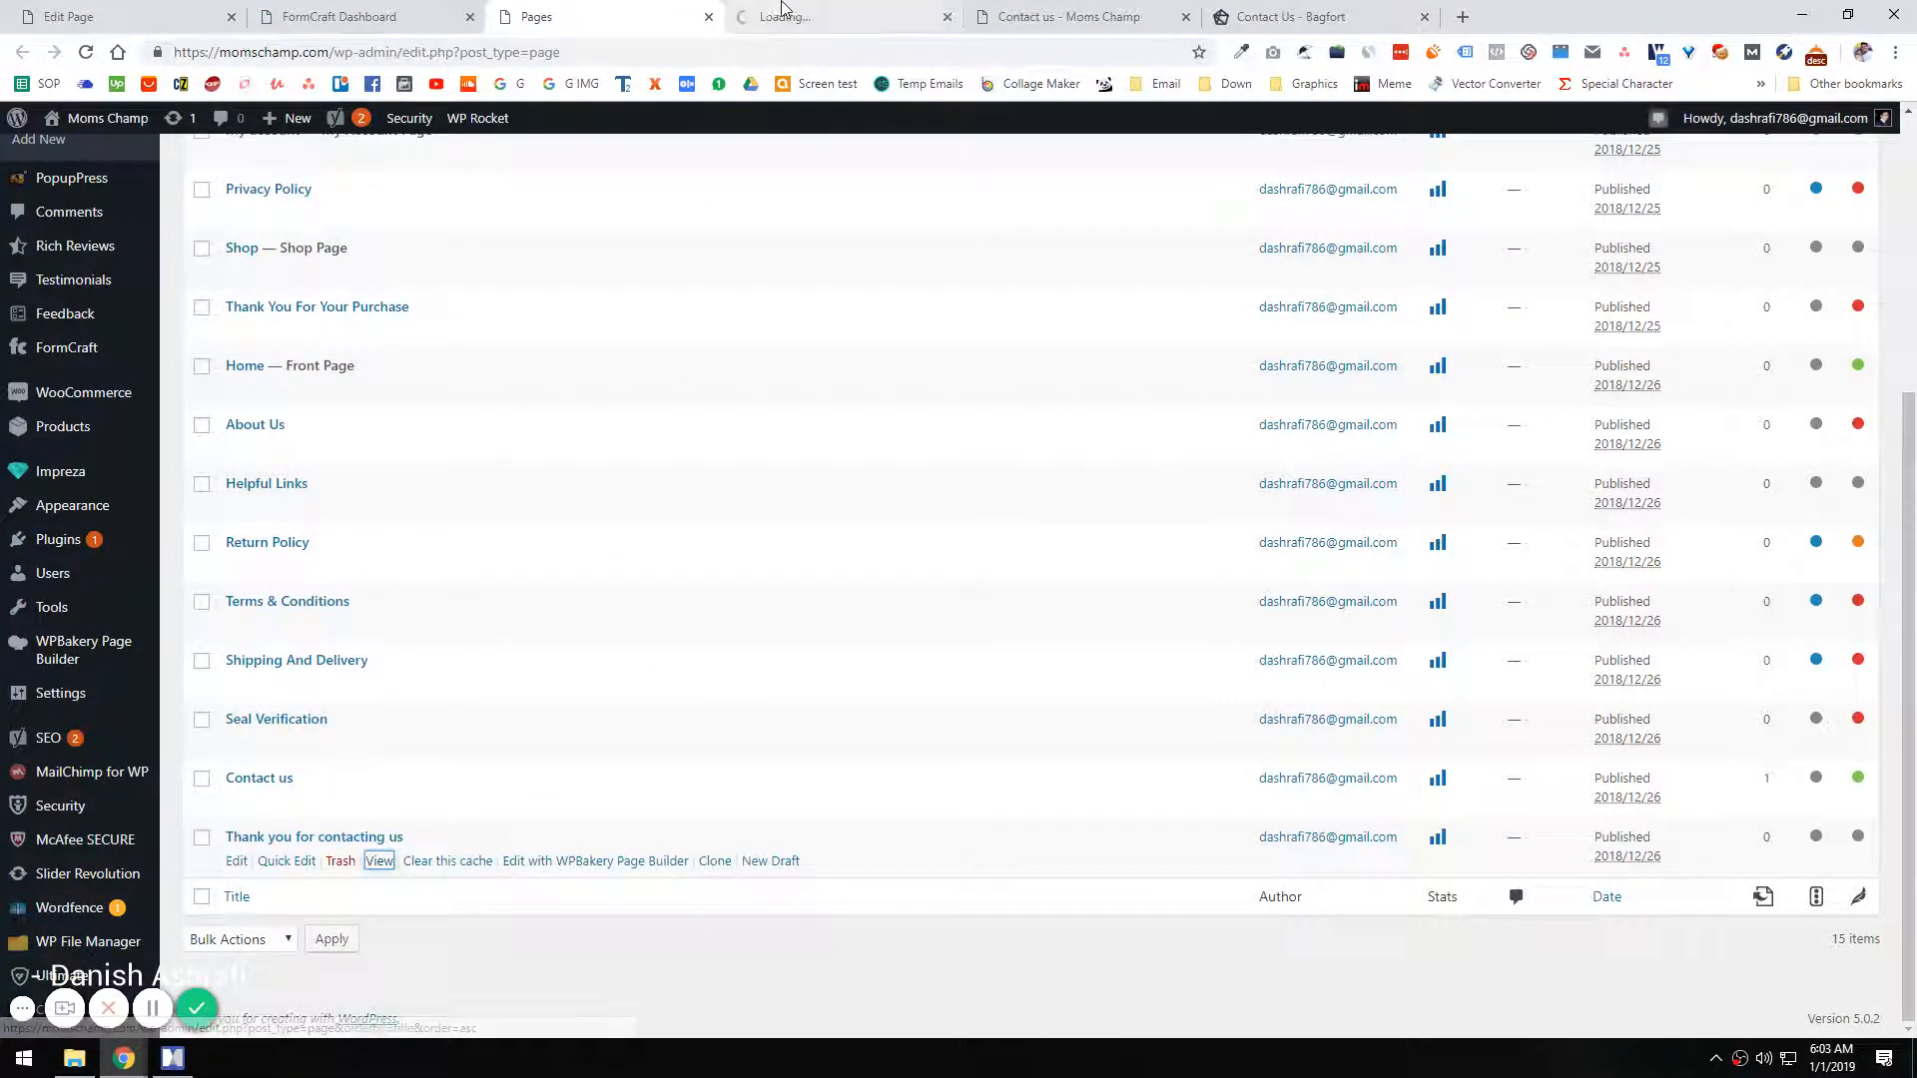
click(839, 17)
click(594, 49)
key(ctrl+c)
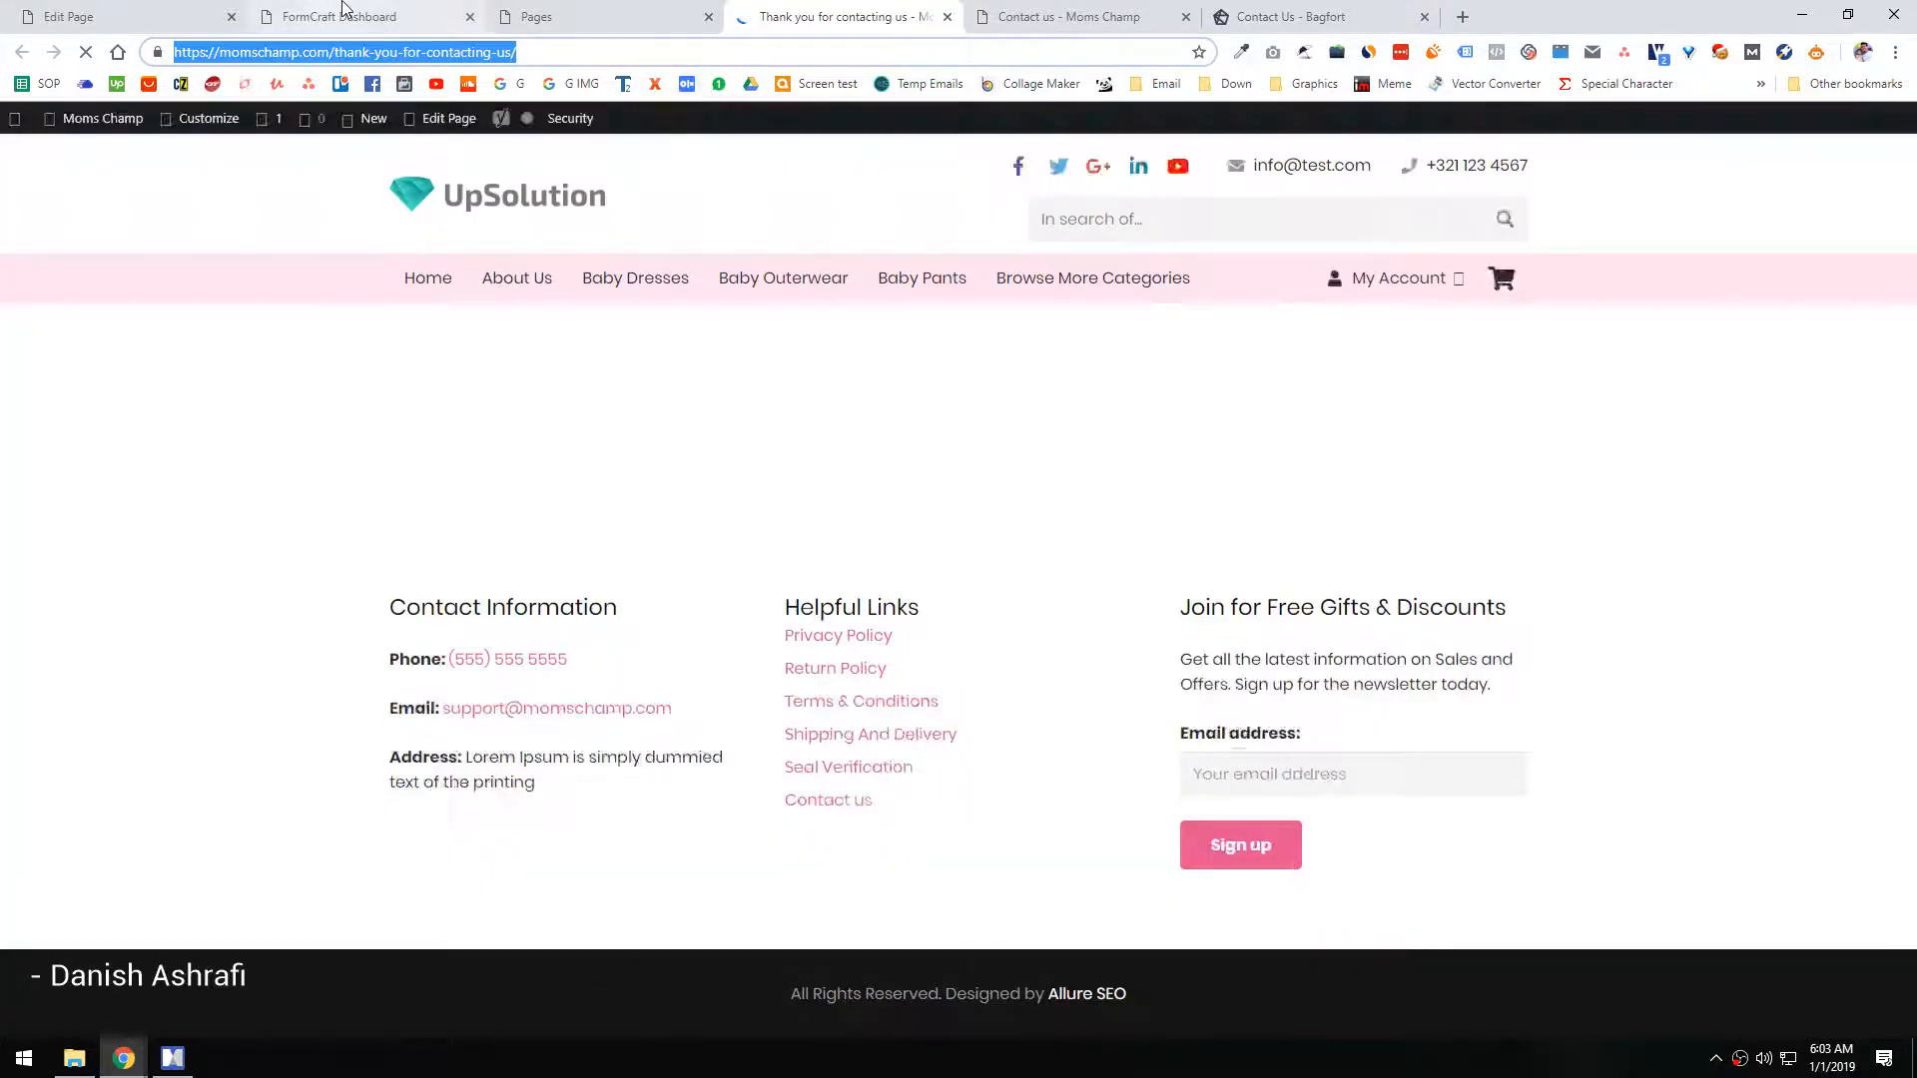
Step: Open Contact Form from the FormCraft forms list and look over the live Thank you for contacting us page
click(340, 16)
click(492, 338)
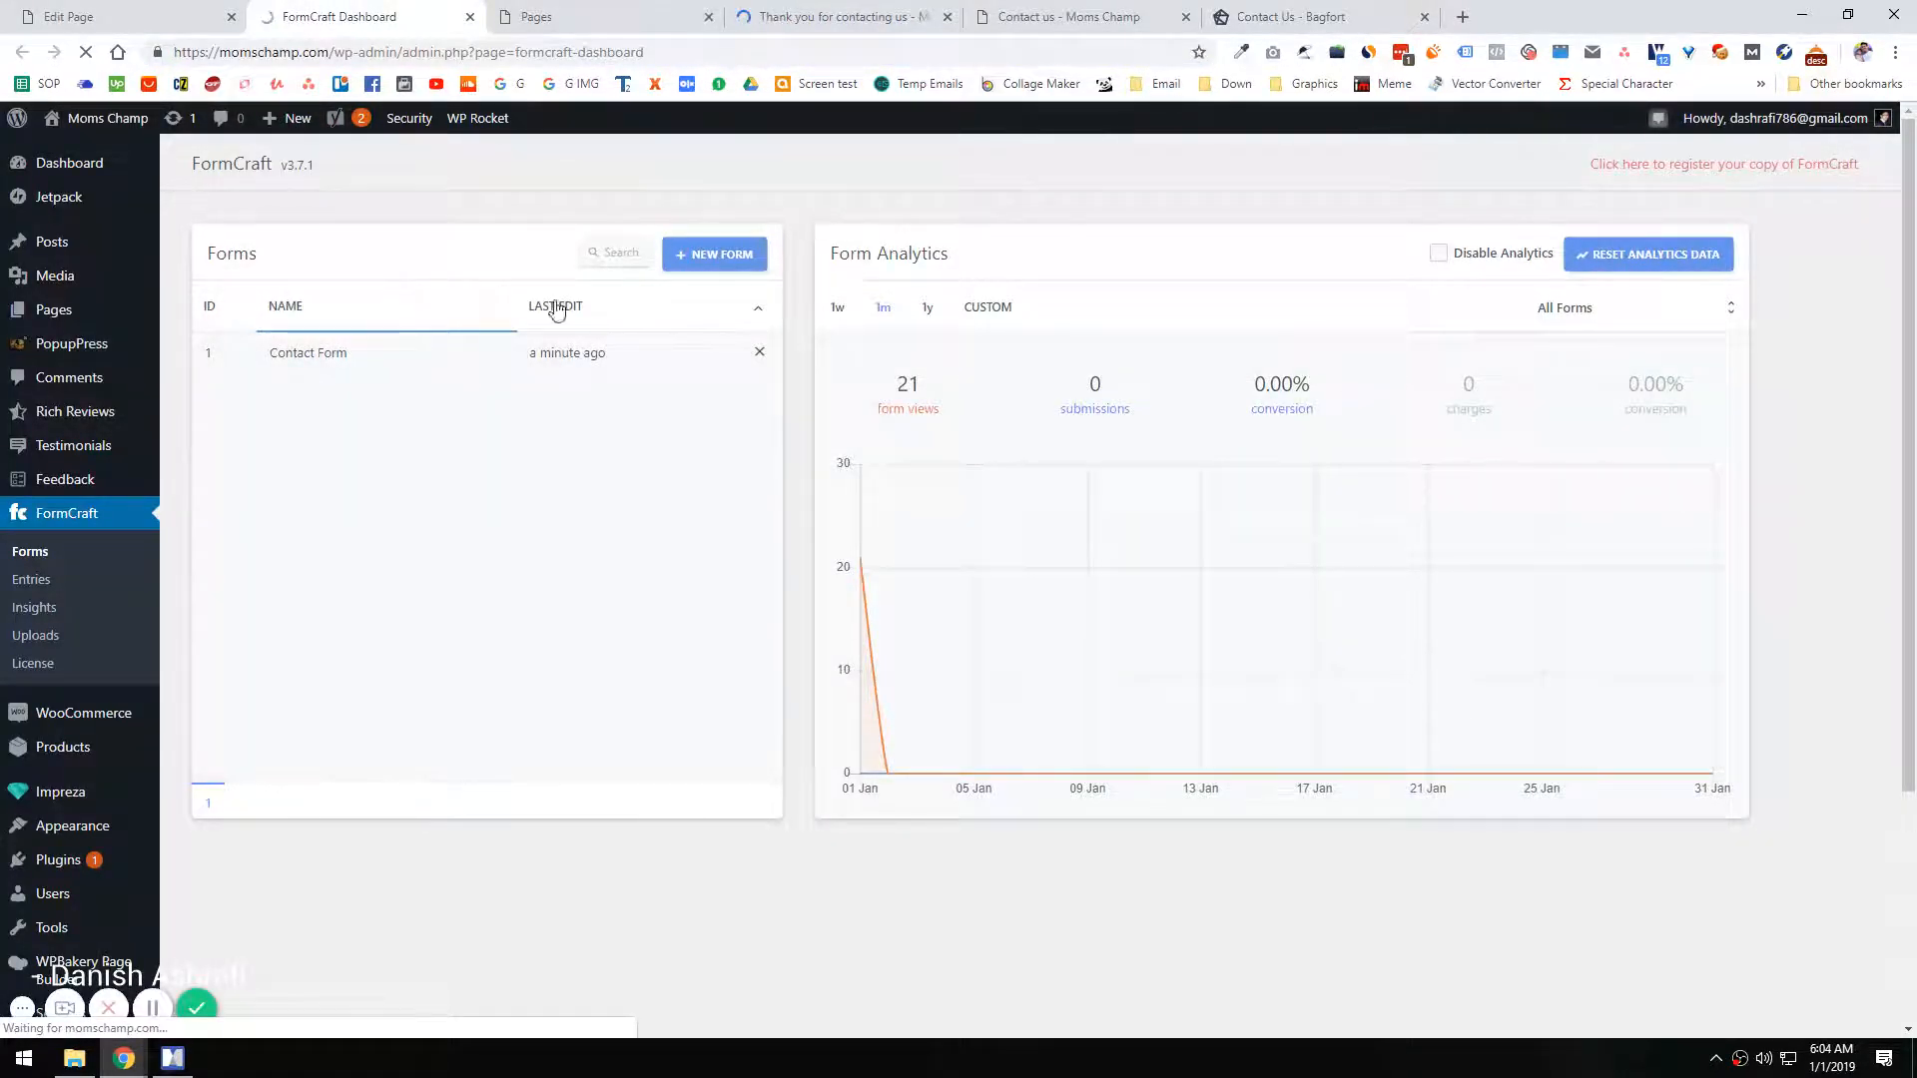
click(839, 17)
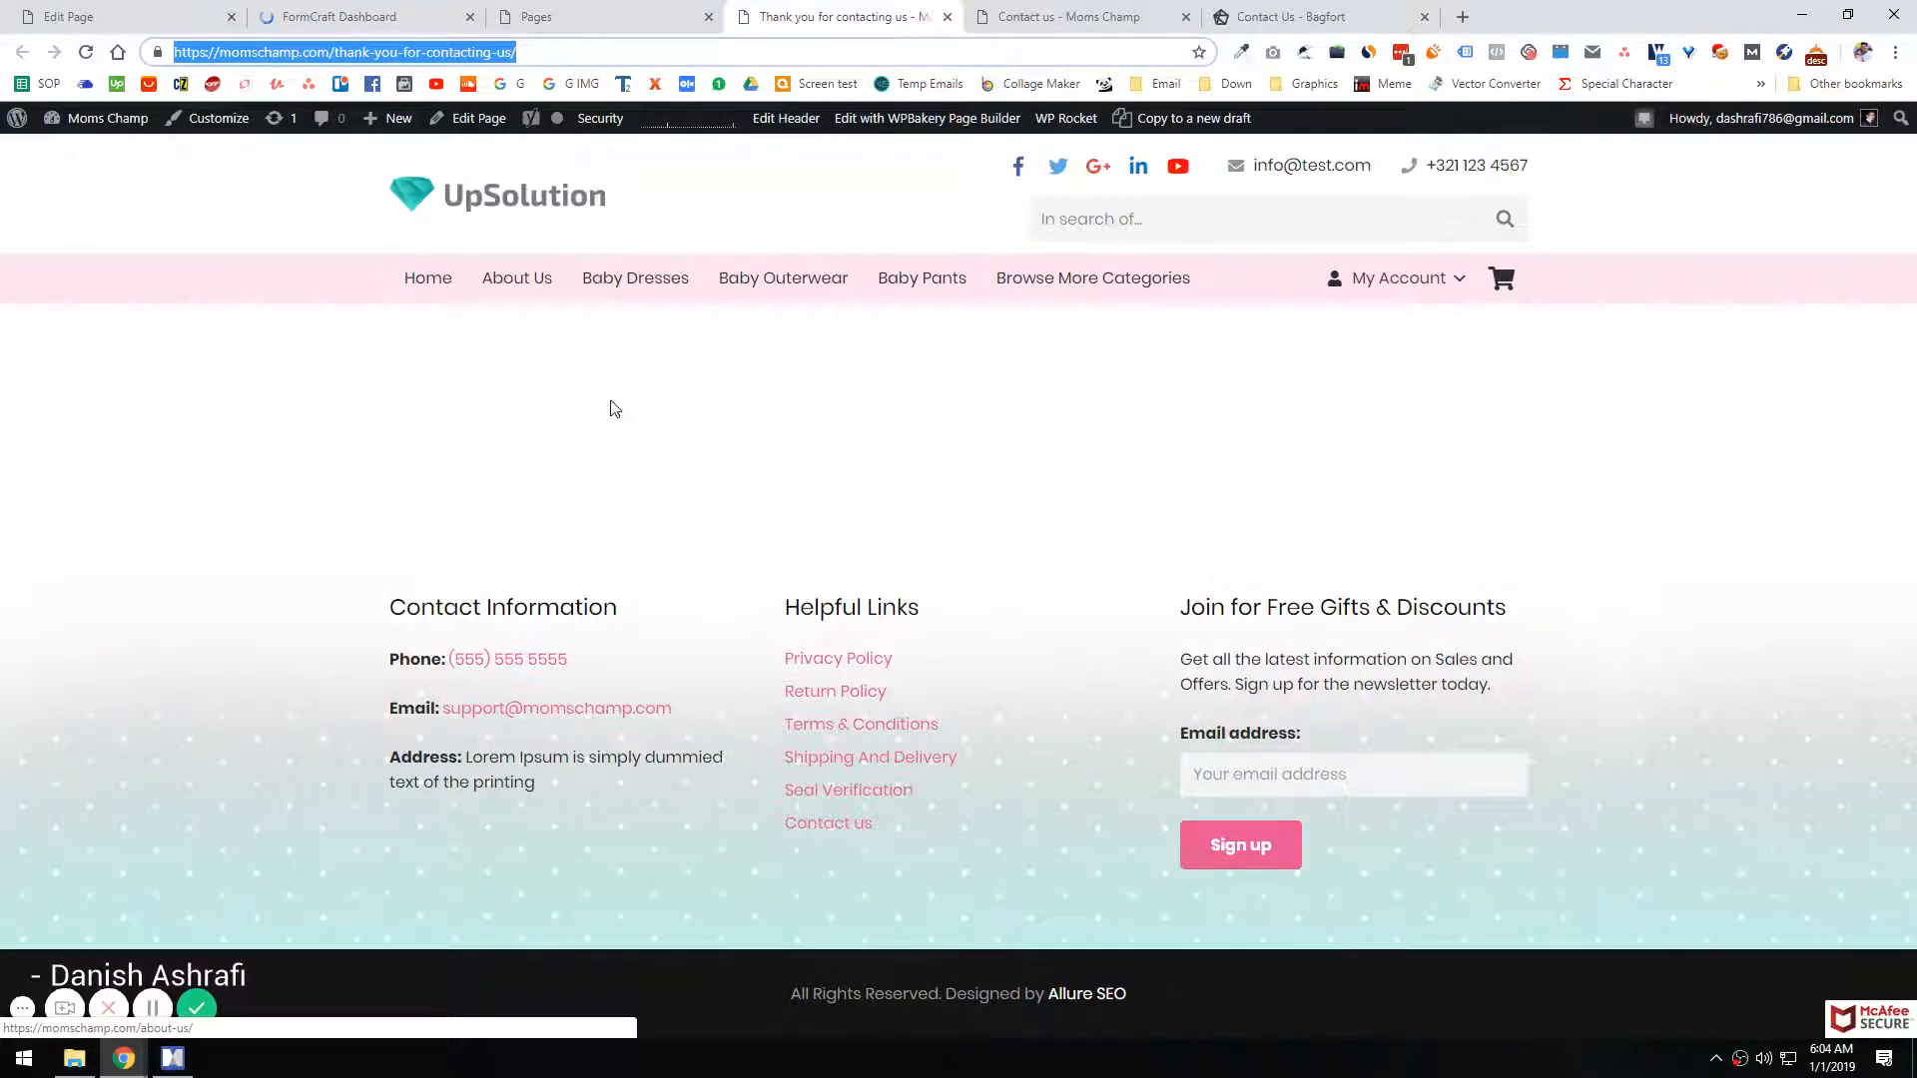
key(Print)
drag(364, 302, 1528, 591)
key(Escape)
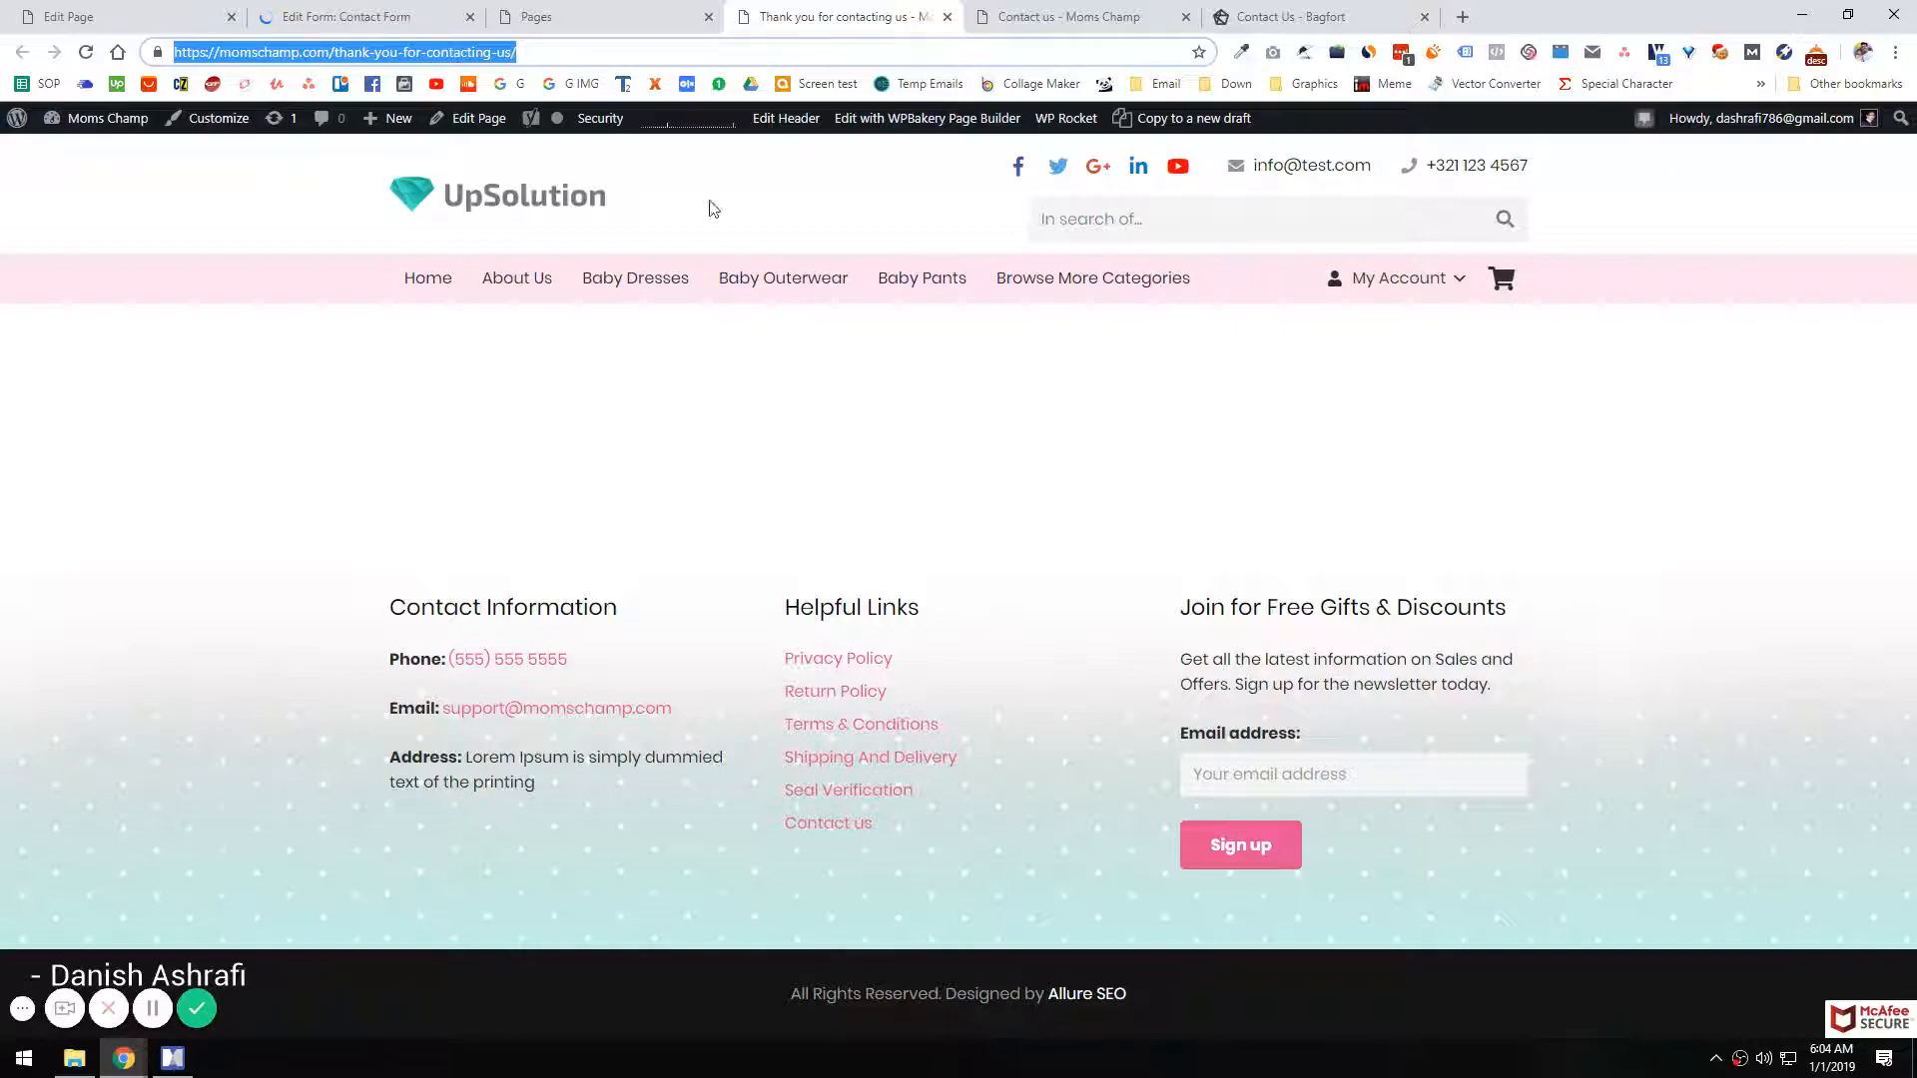
click(362, 14)
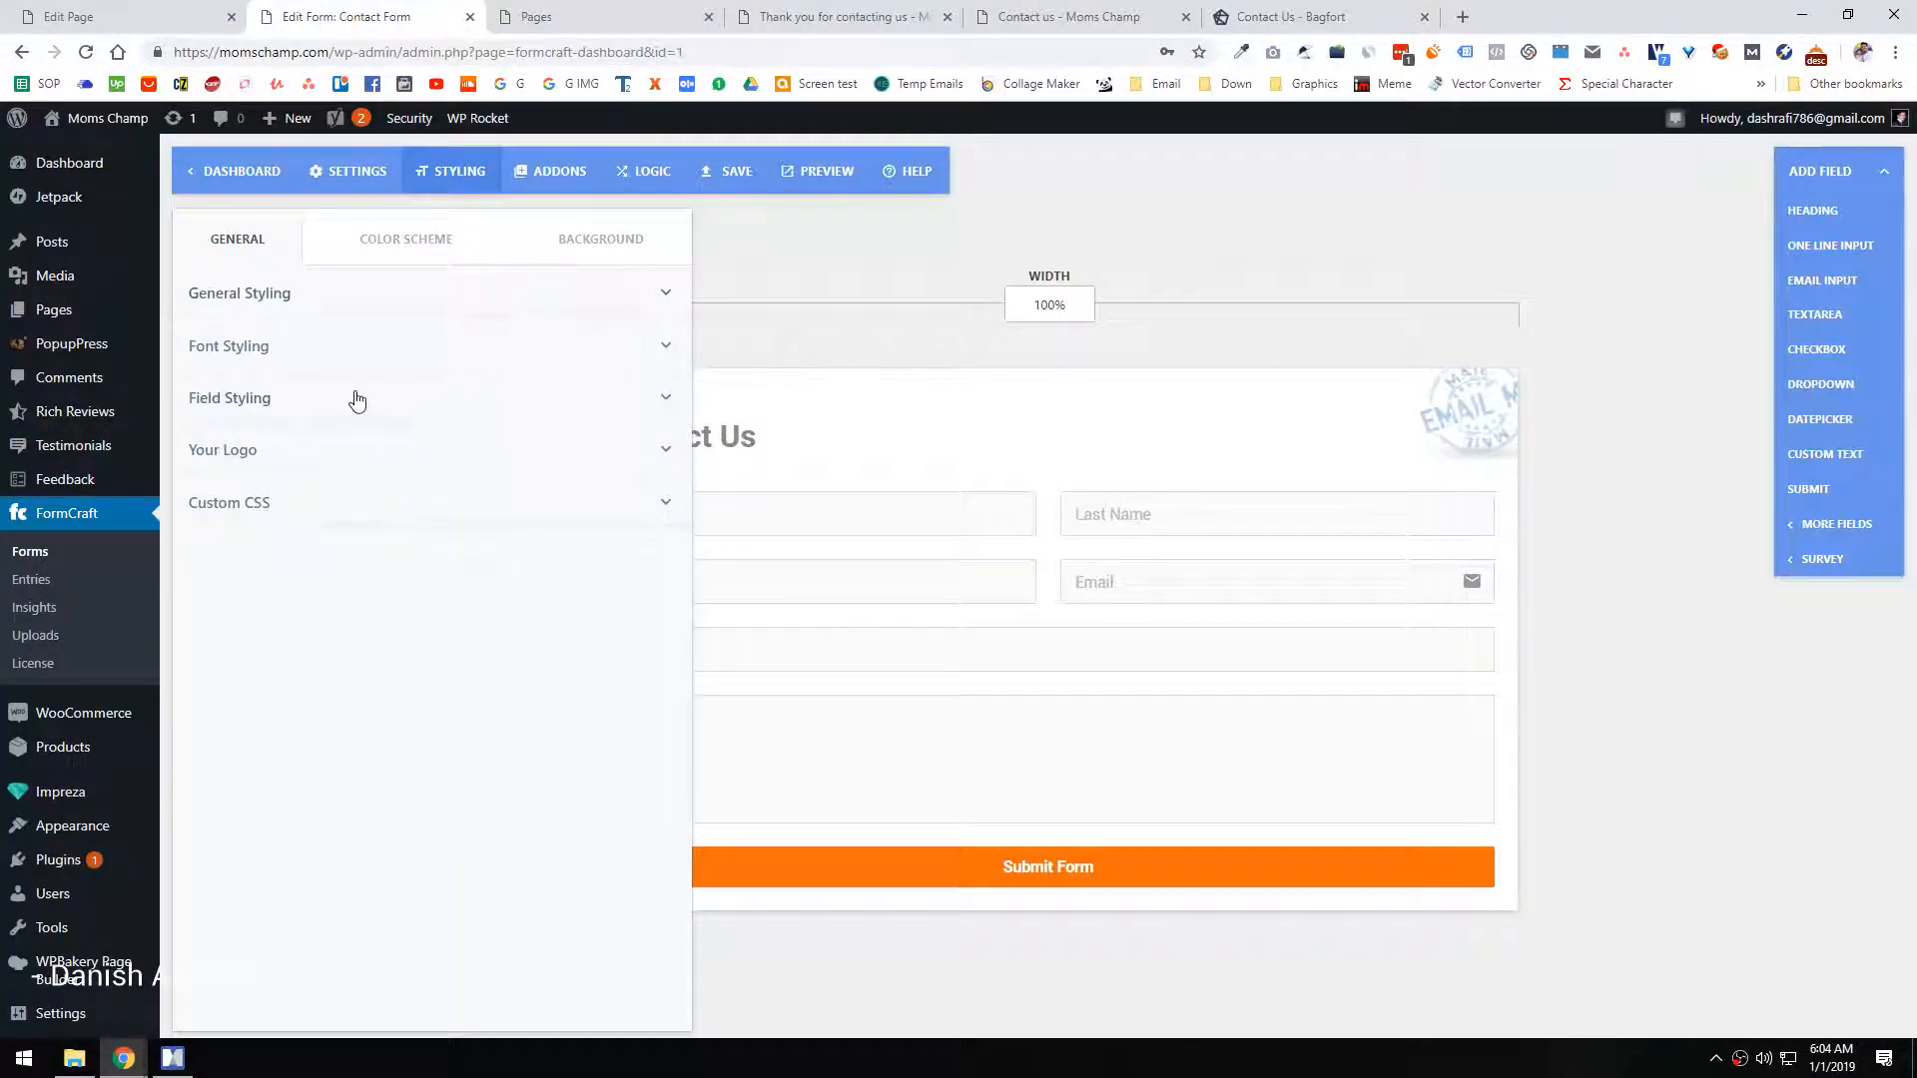
click(365, 198)
click(617, 240)
key(ctrl+v)
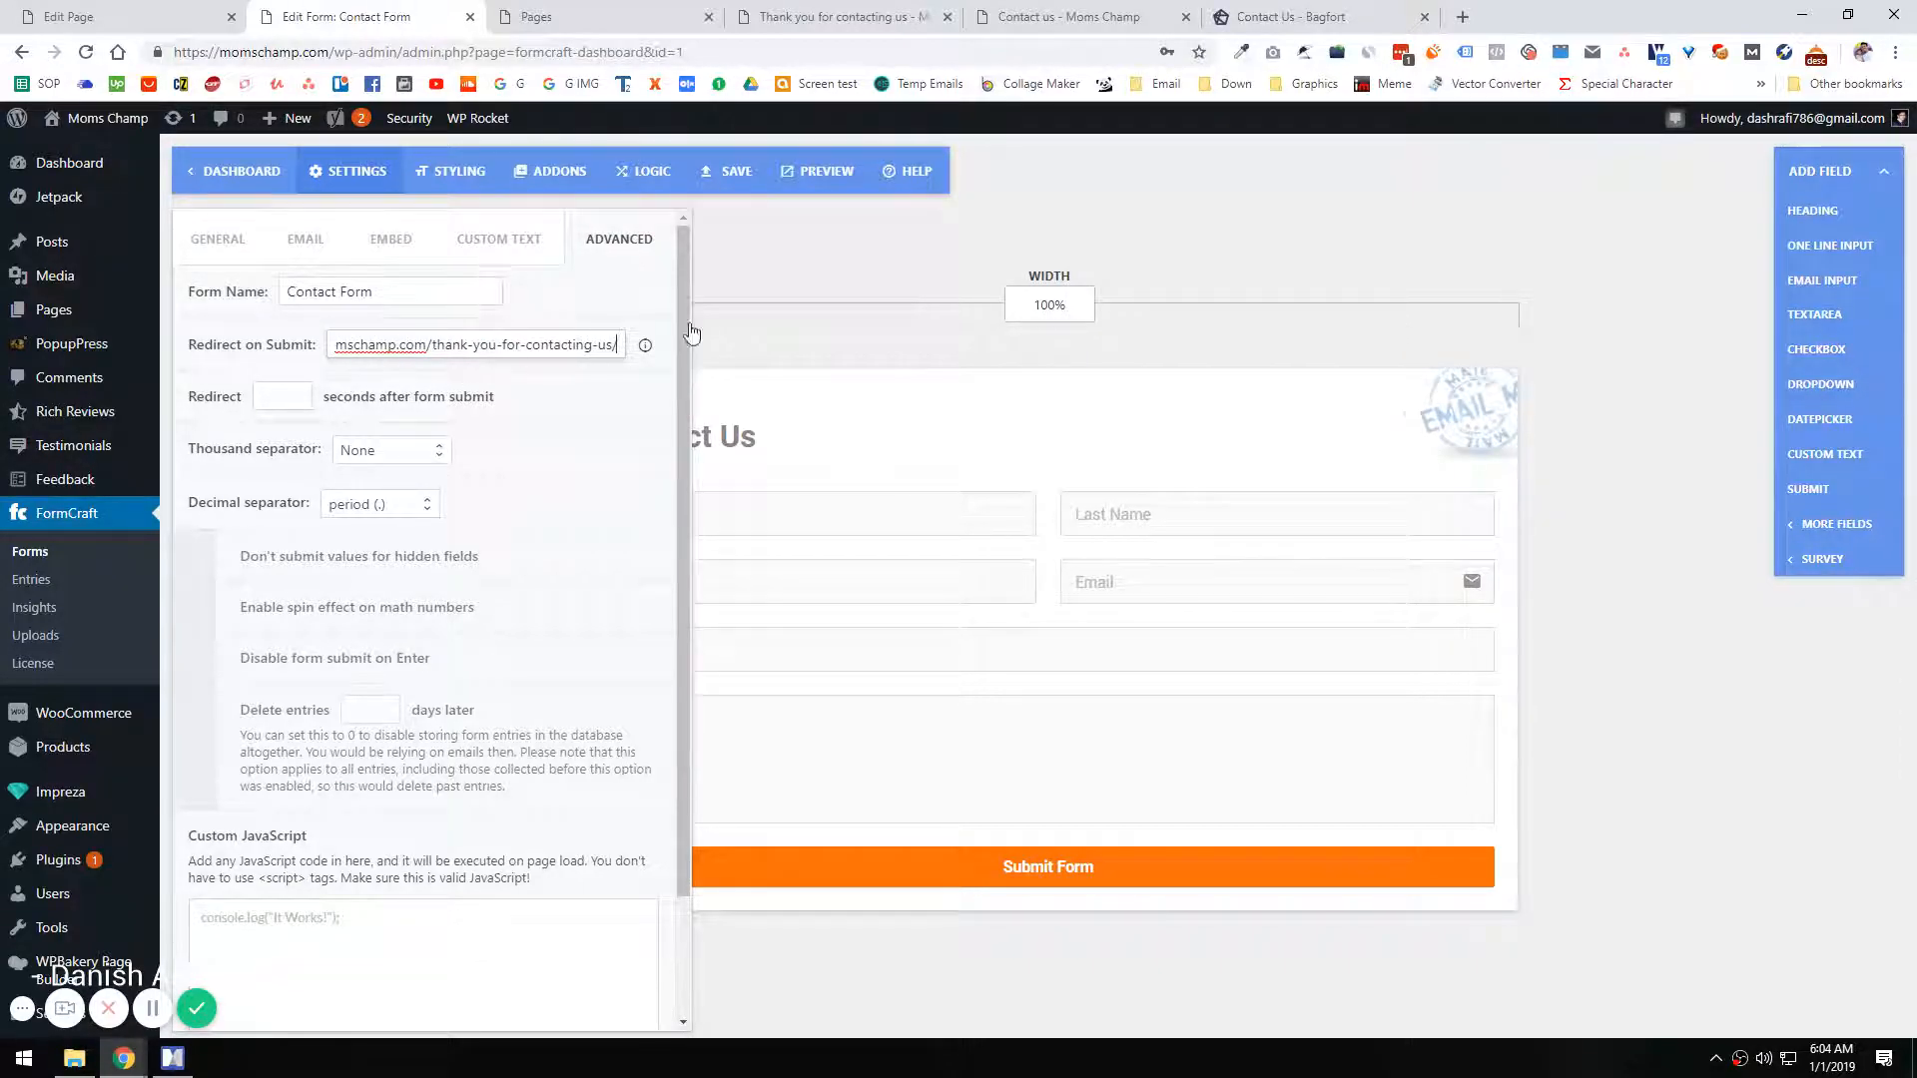
click(747, 174)
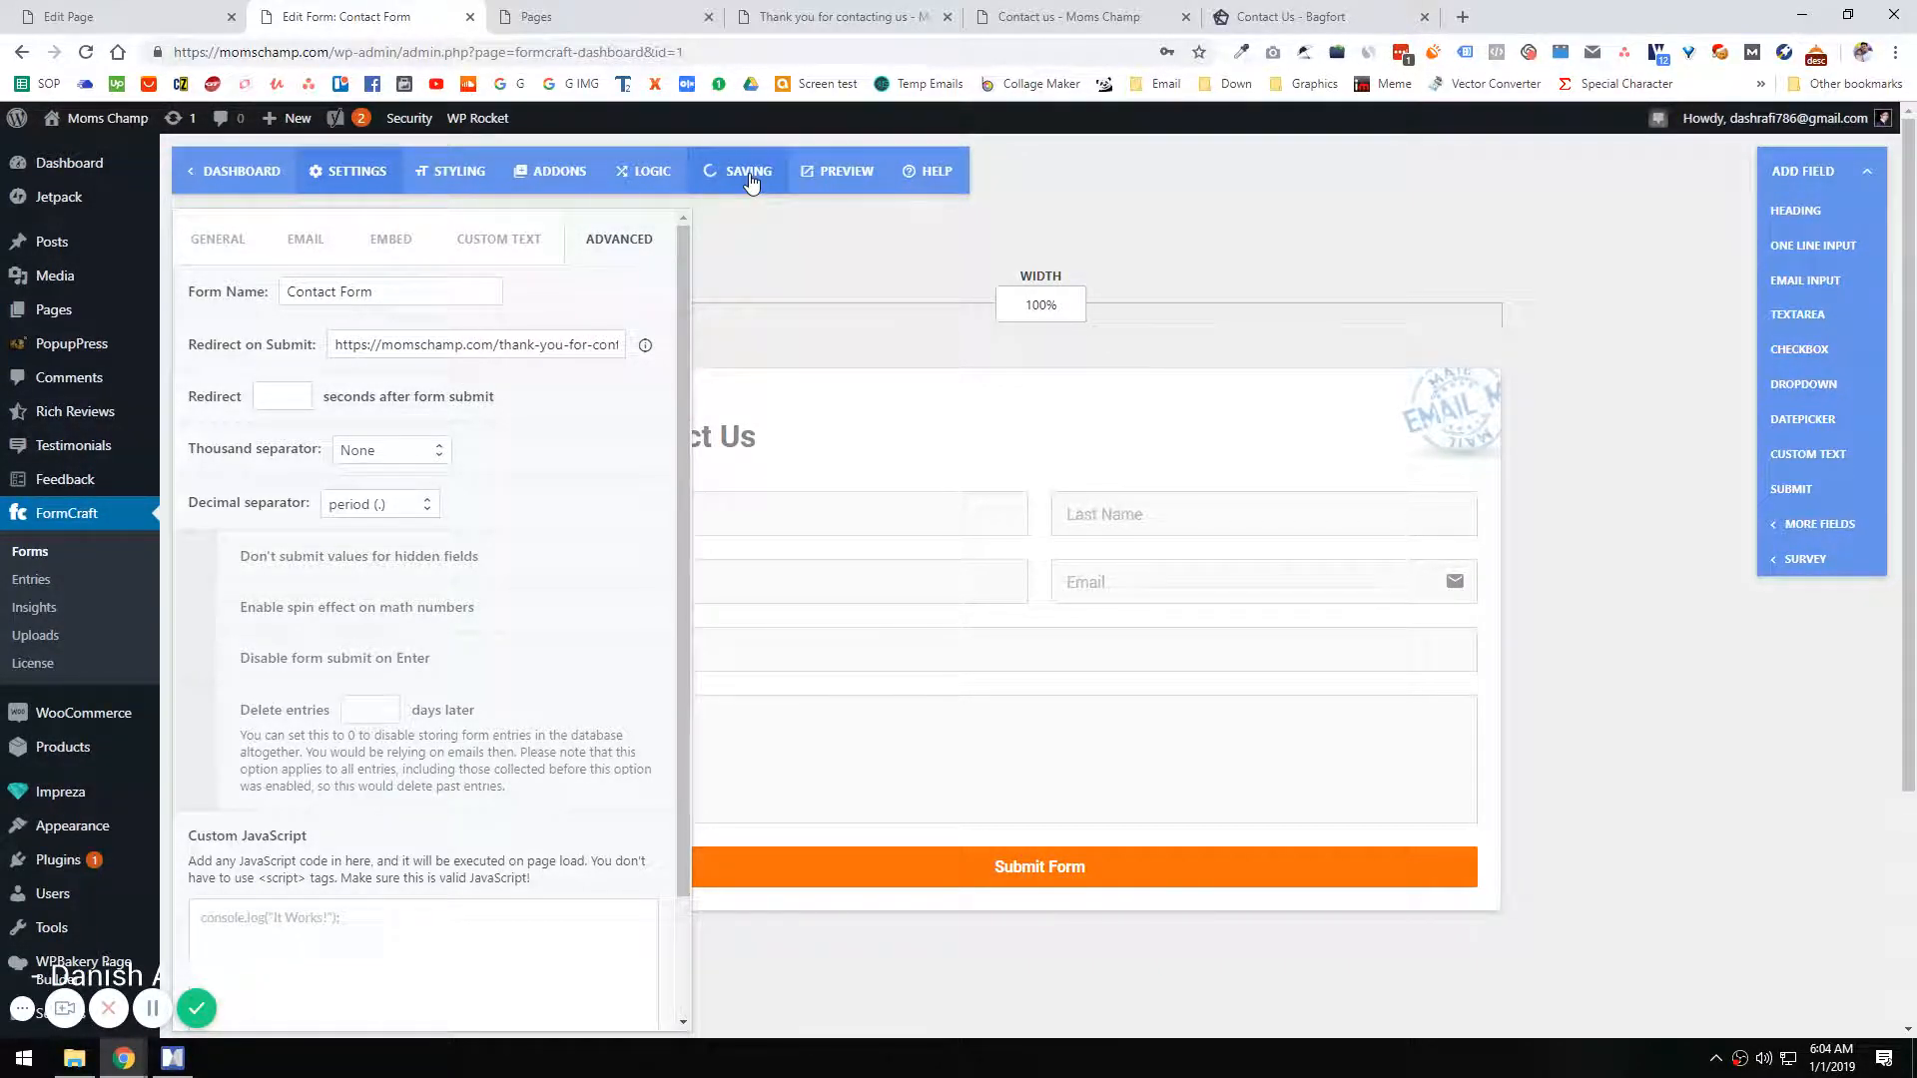
Step: Review the live Contact us page and its thank-you redirect page, and return to the form editor
click(1066, 17)
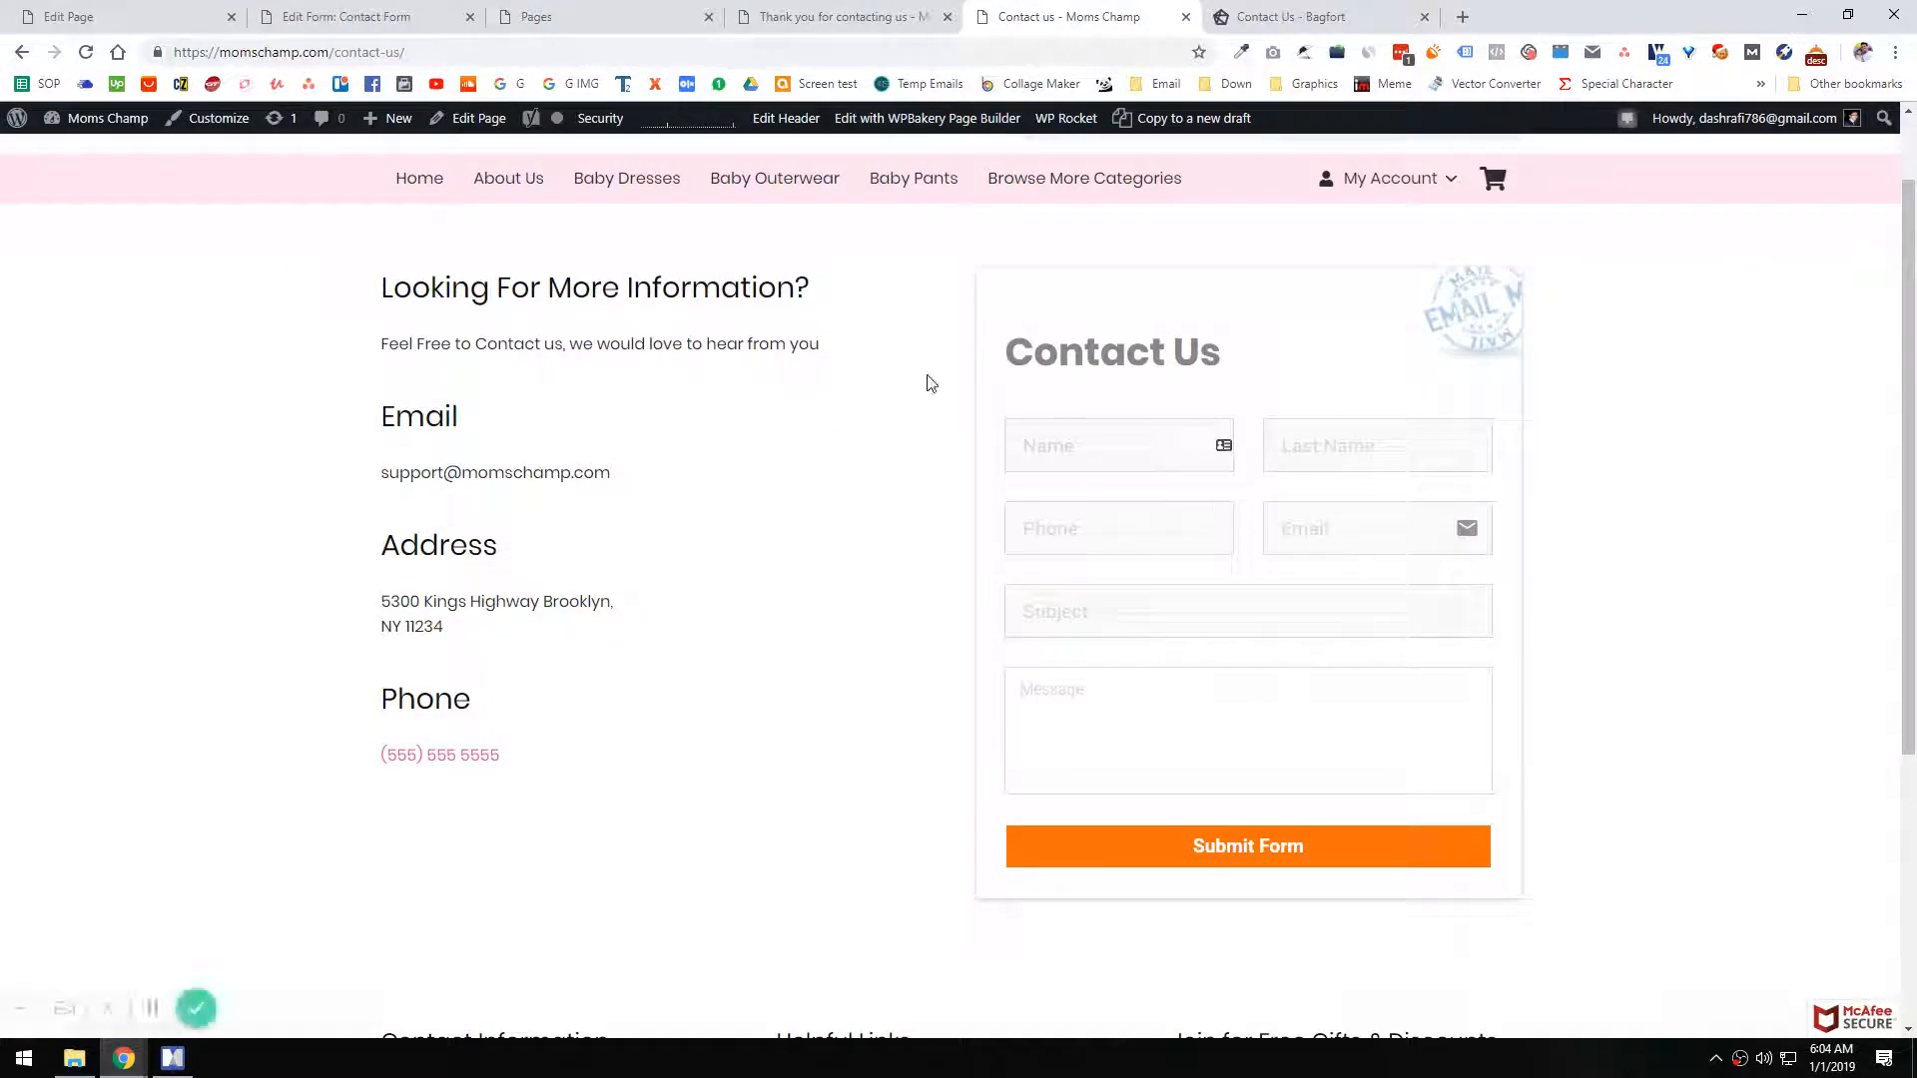
click(815, 14)
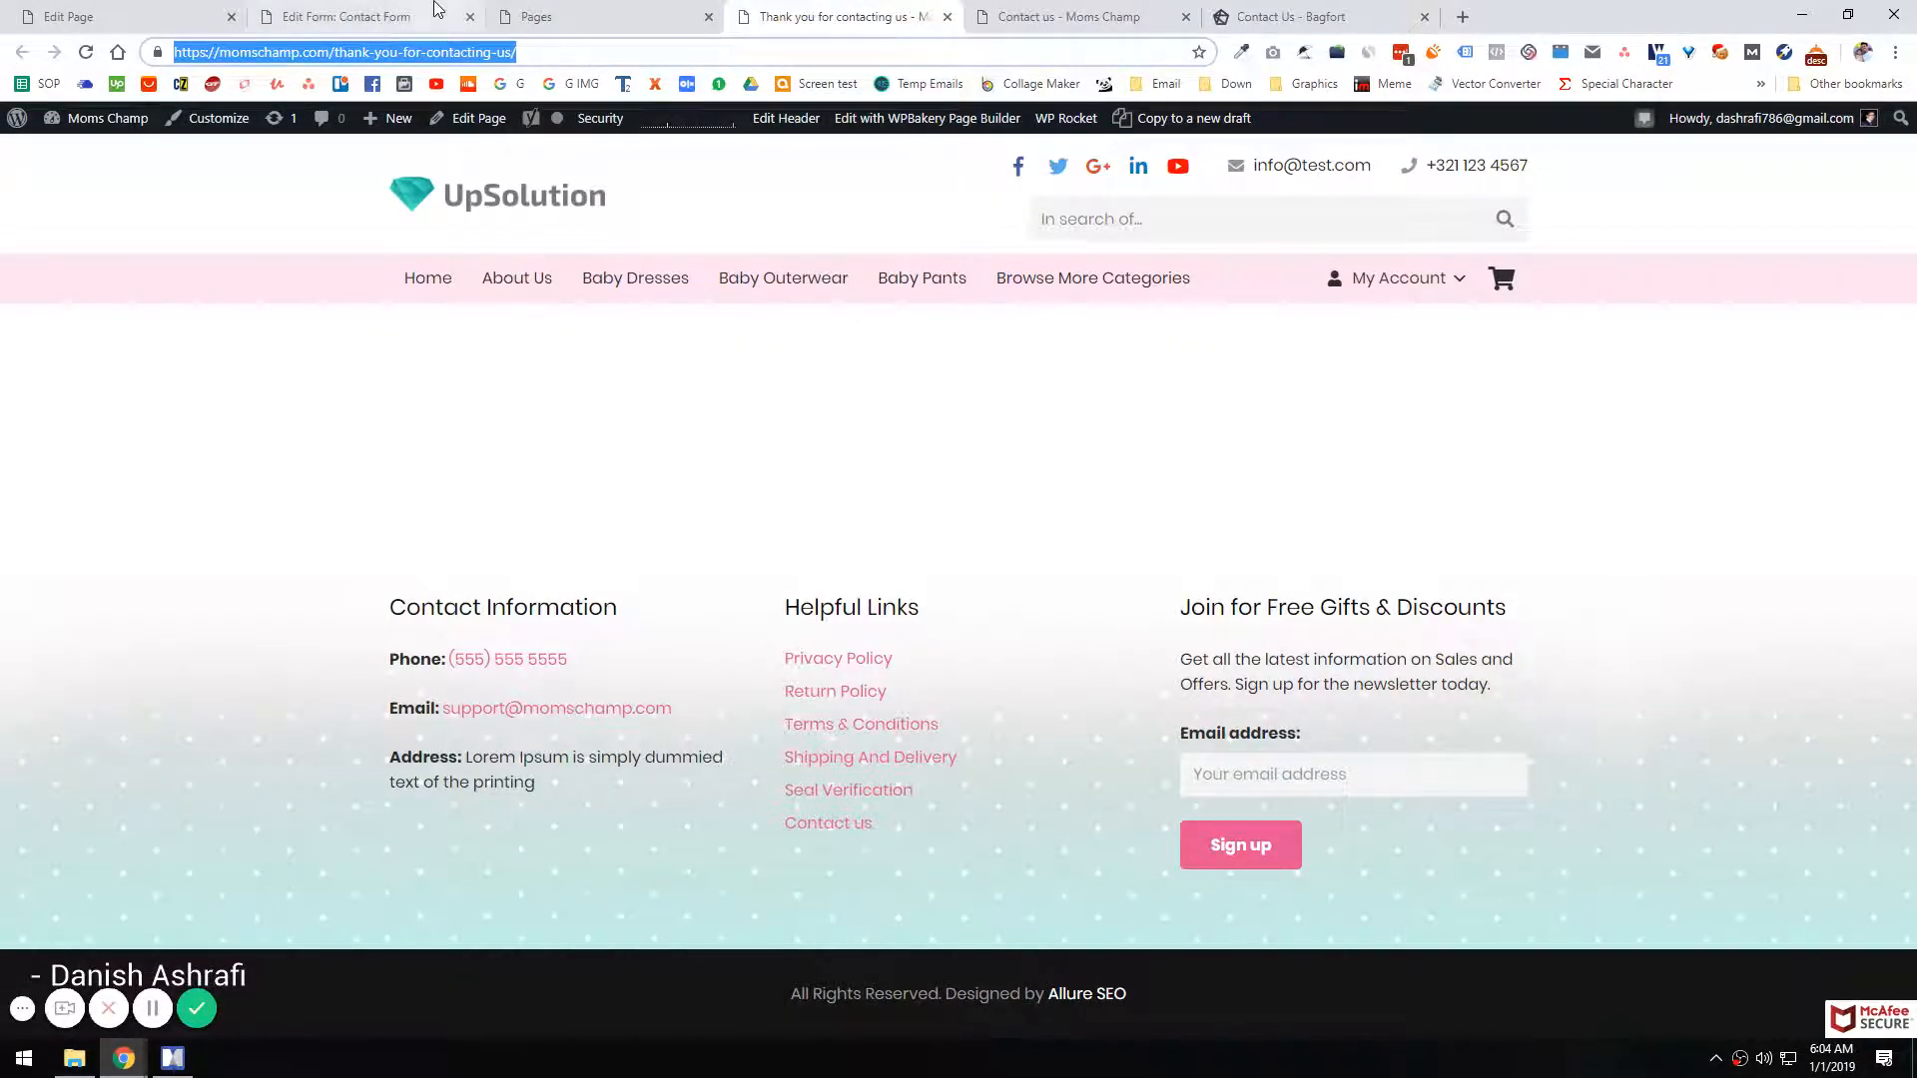
click(404, 16)
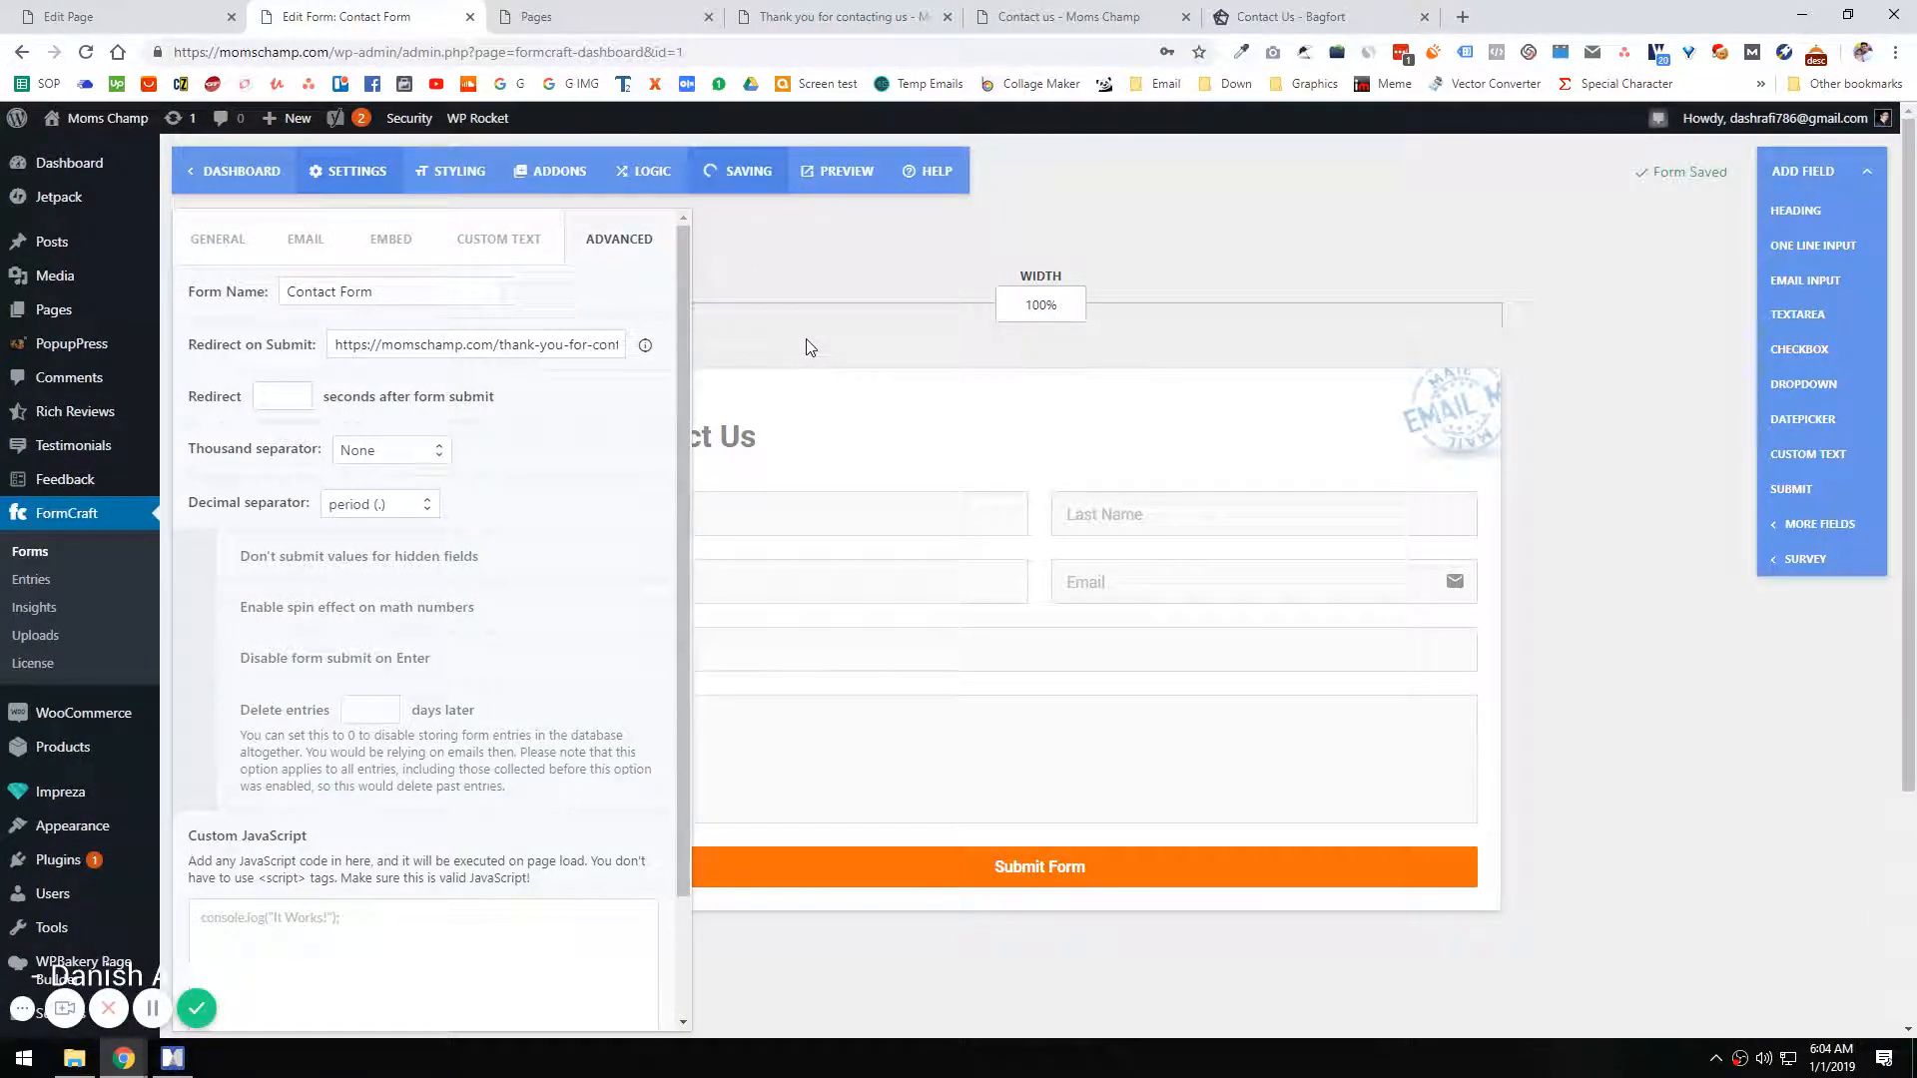
Step: Close the form editor and open the Thank you for contacting us page for editing
click(469, 16)
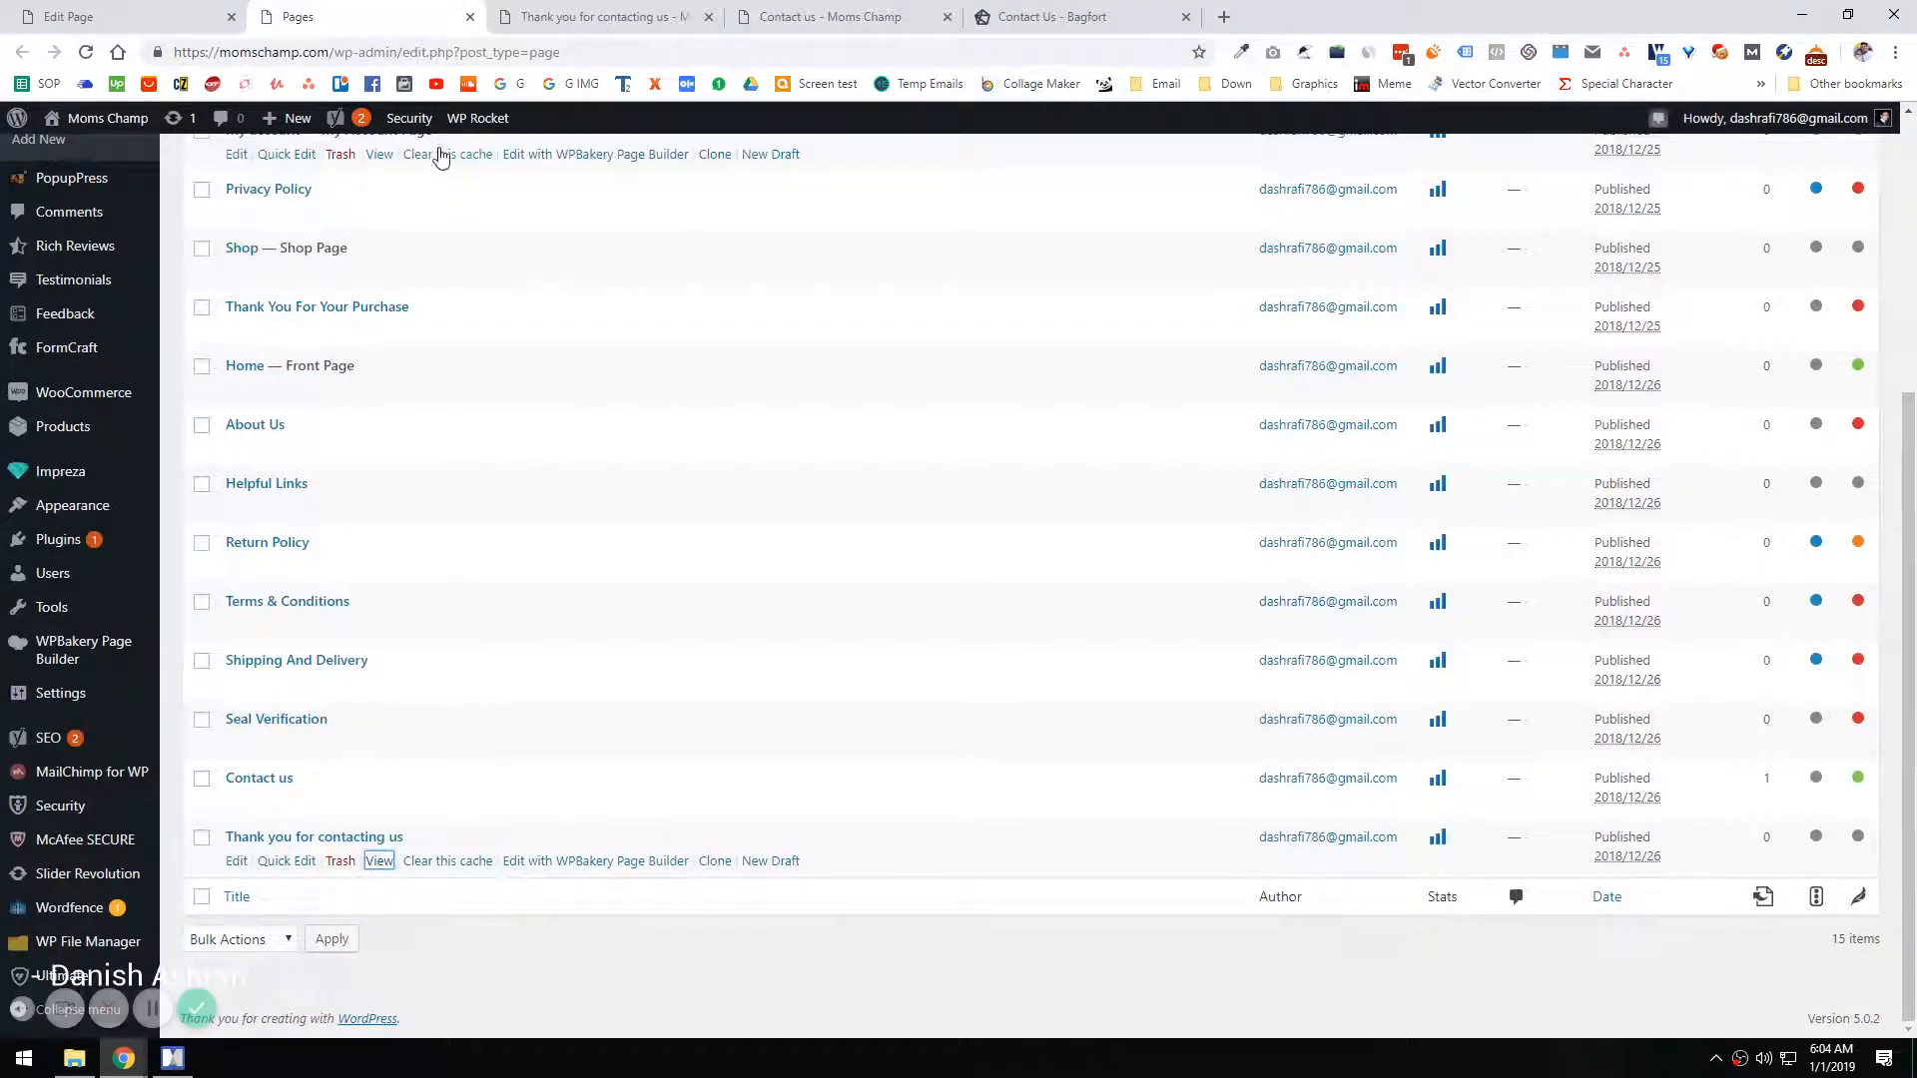
click(237, 860)
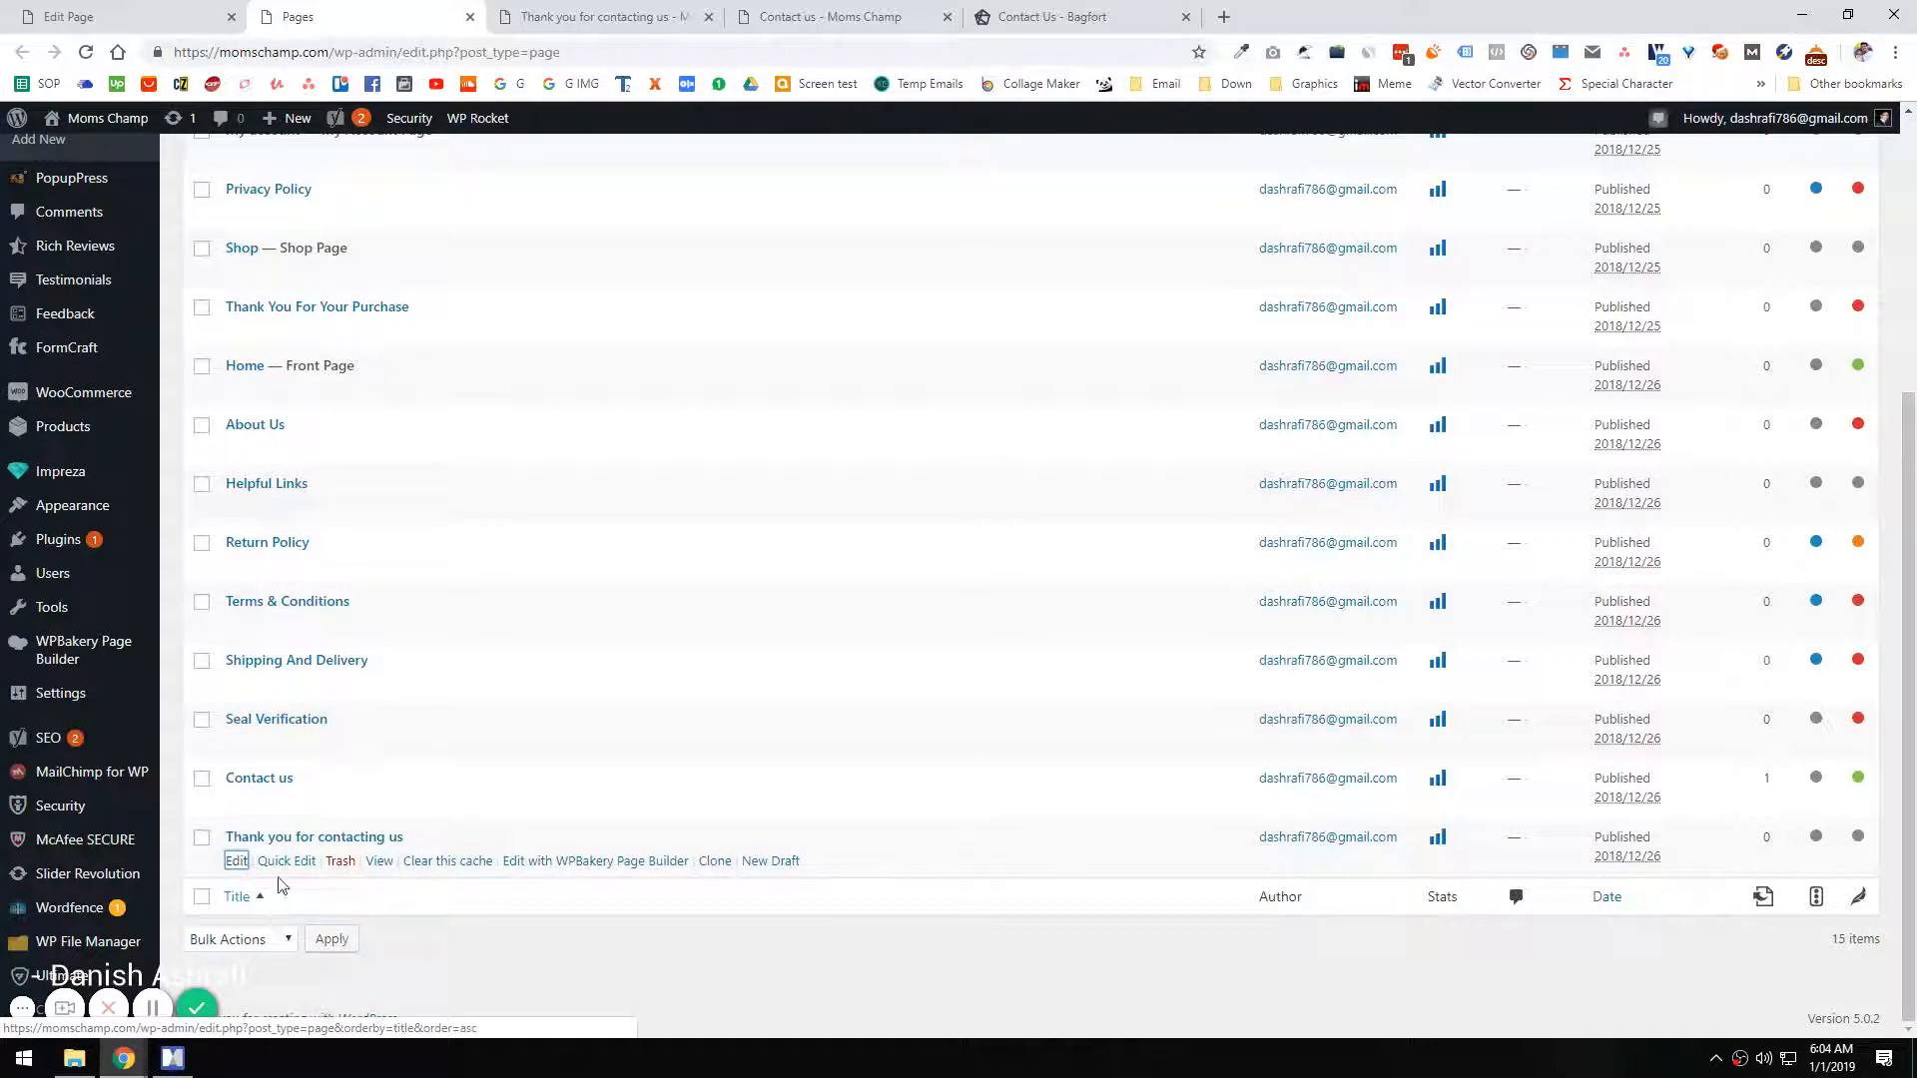
click(237, 861)
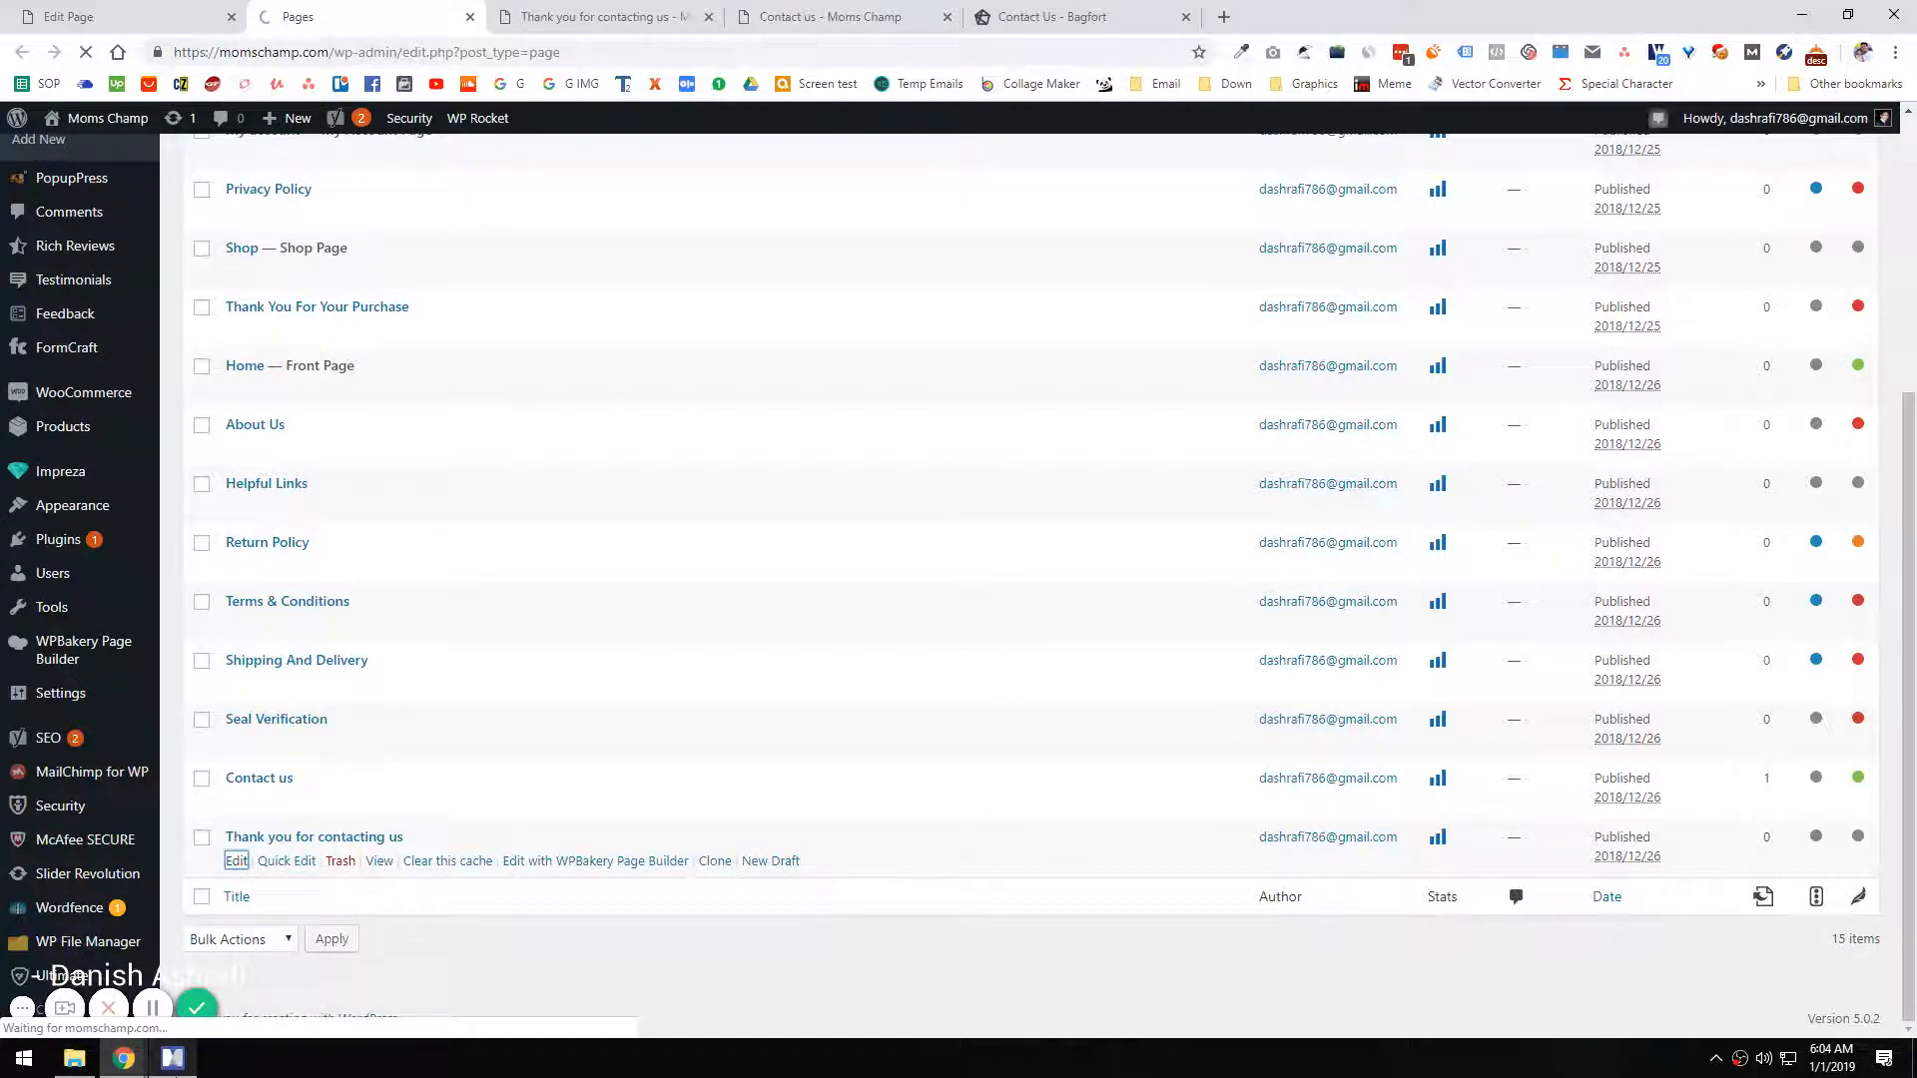
Step: Review the Contact us branch of the course outline in MindManager and return to the page editor in Chrome
click(173, 1057)
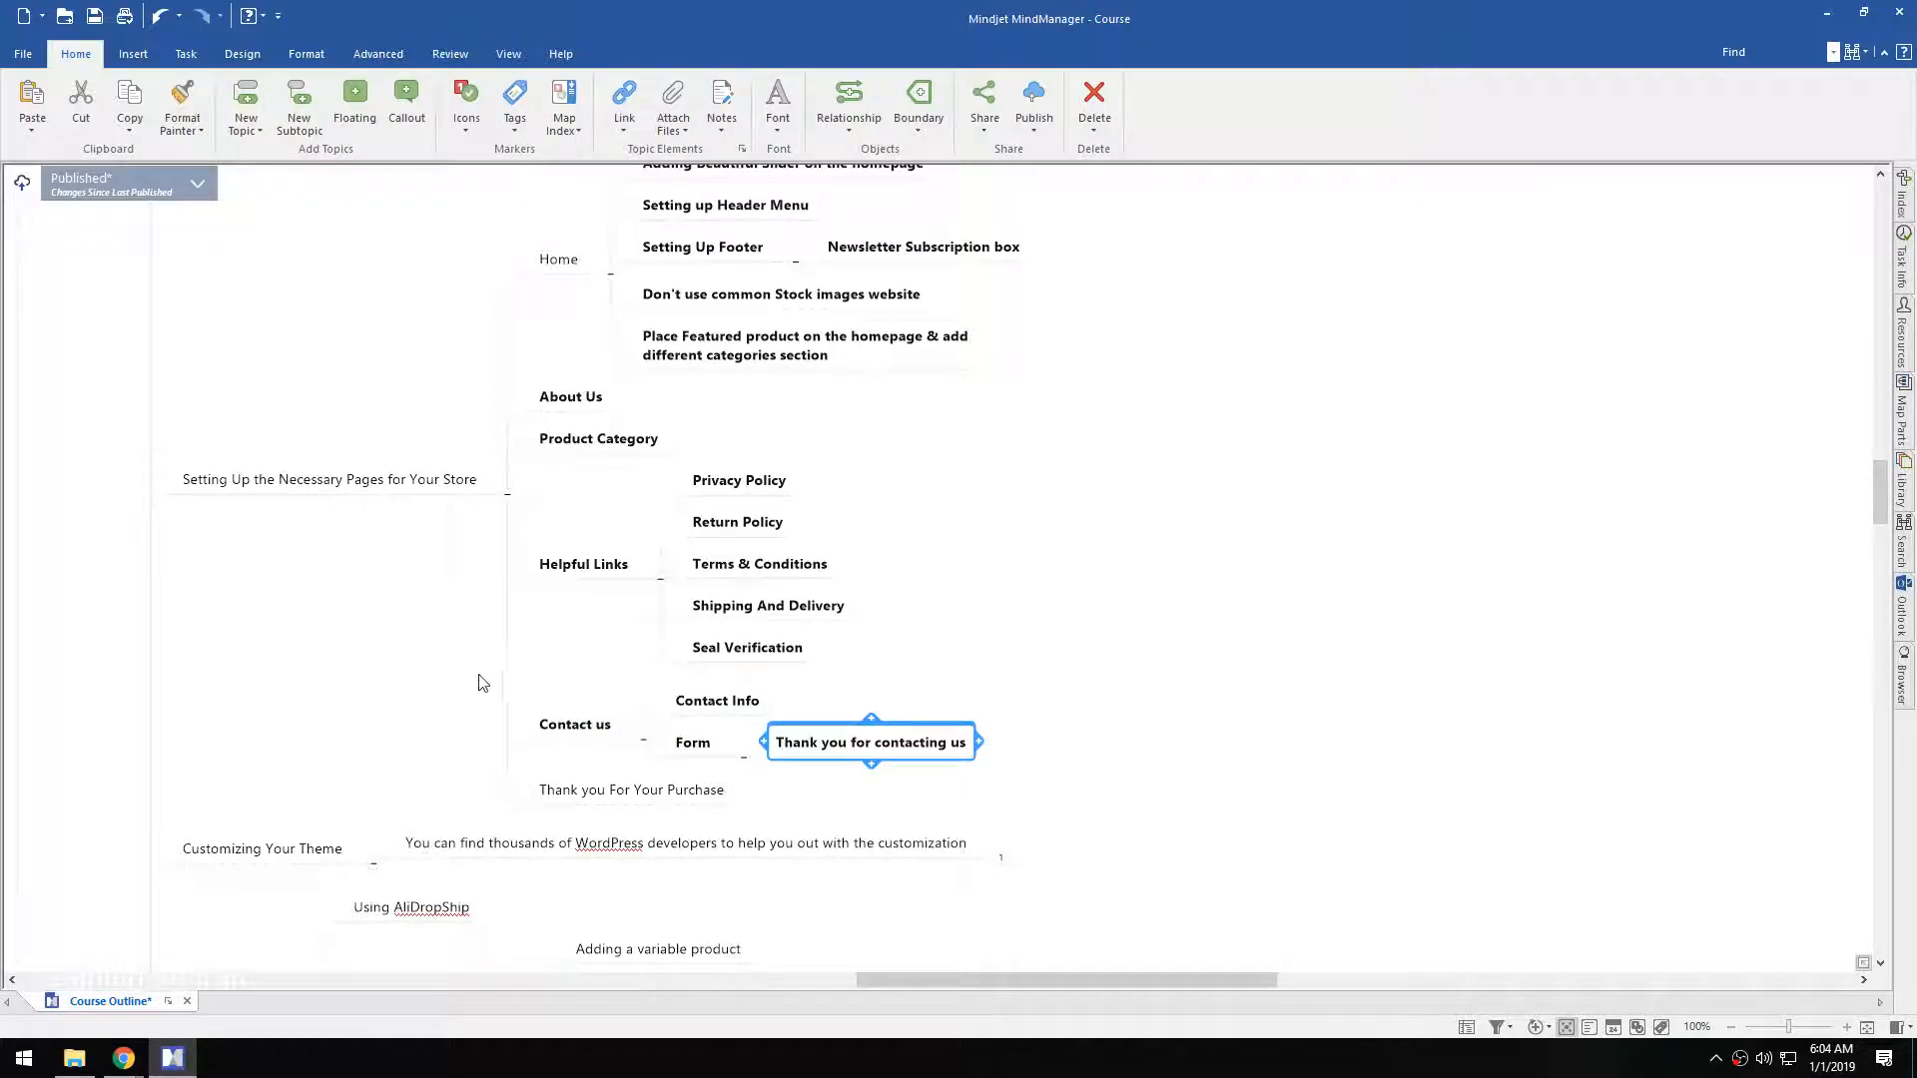
click(737, 703)
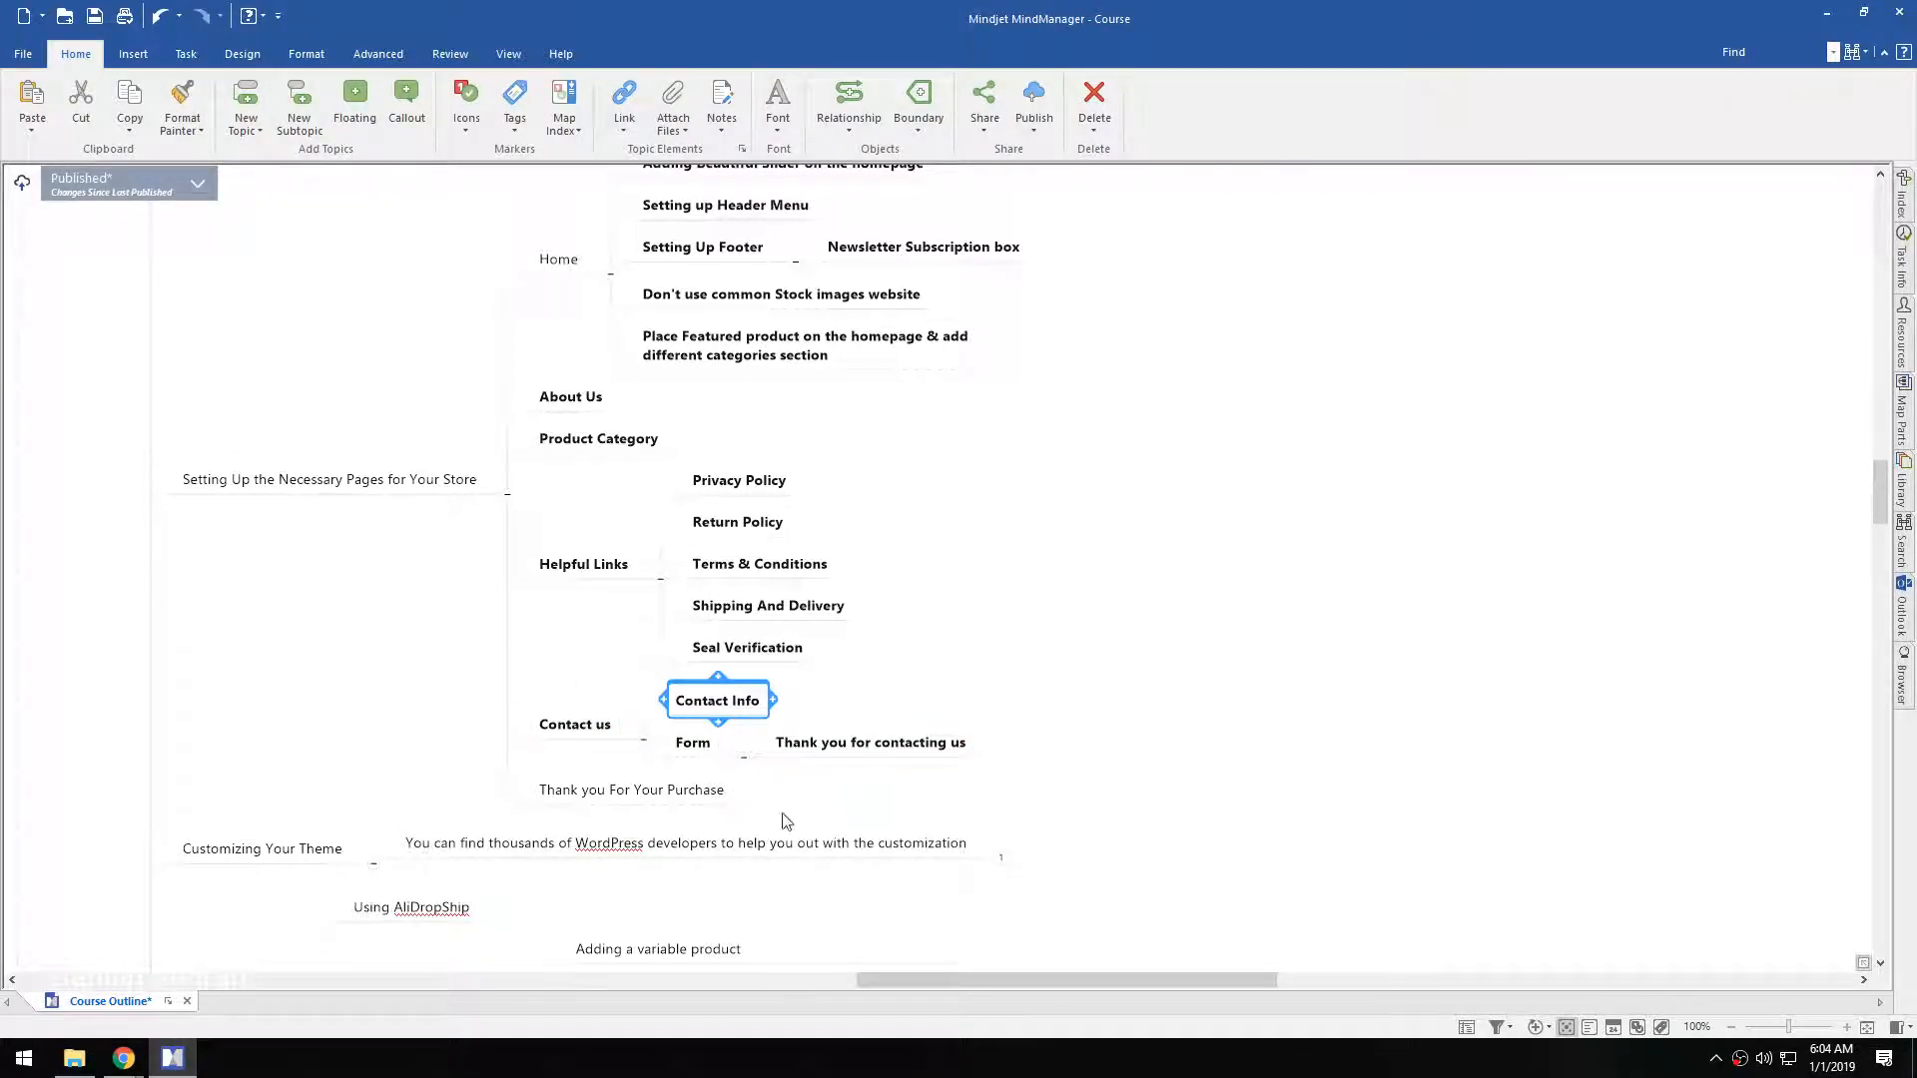
click(849, 745)
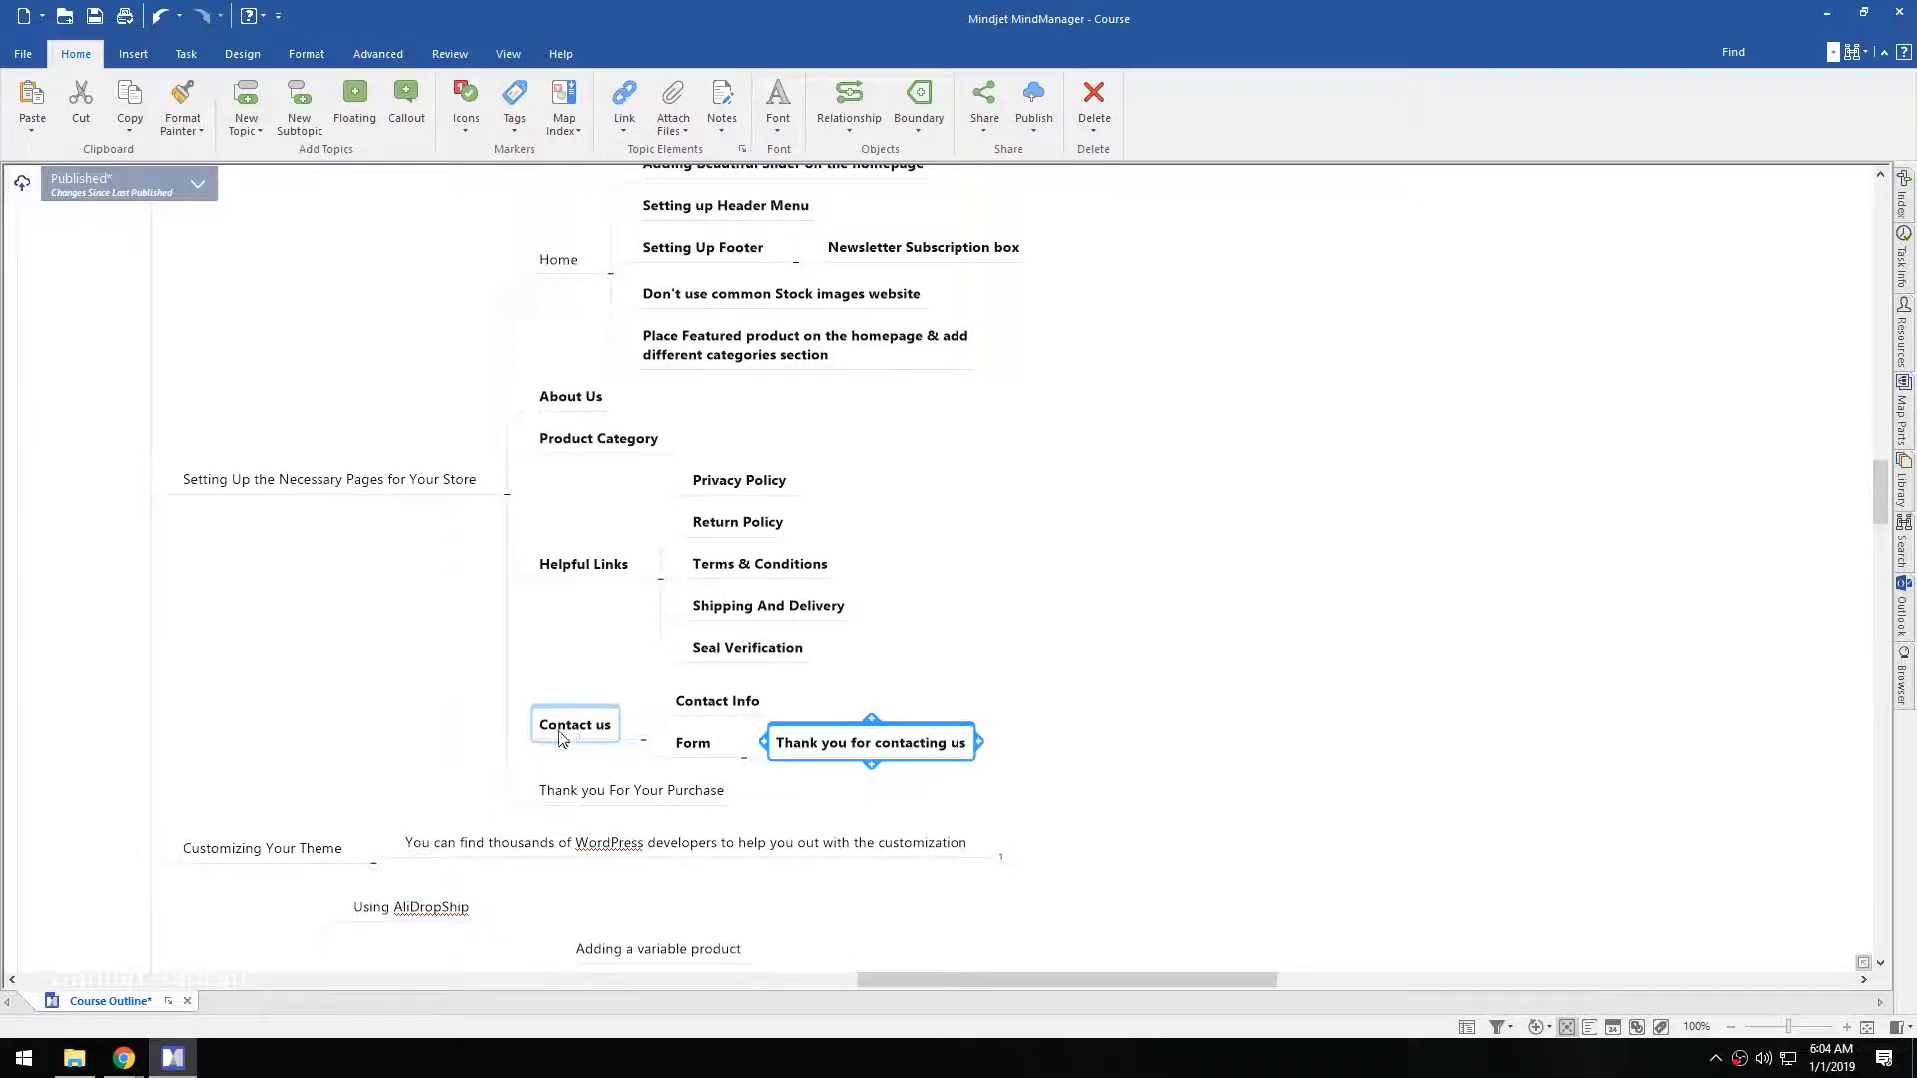
mouse_move(129, 1070)
click(111, 1015)
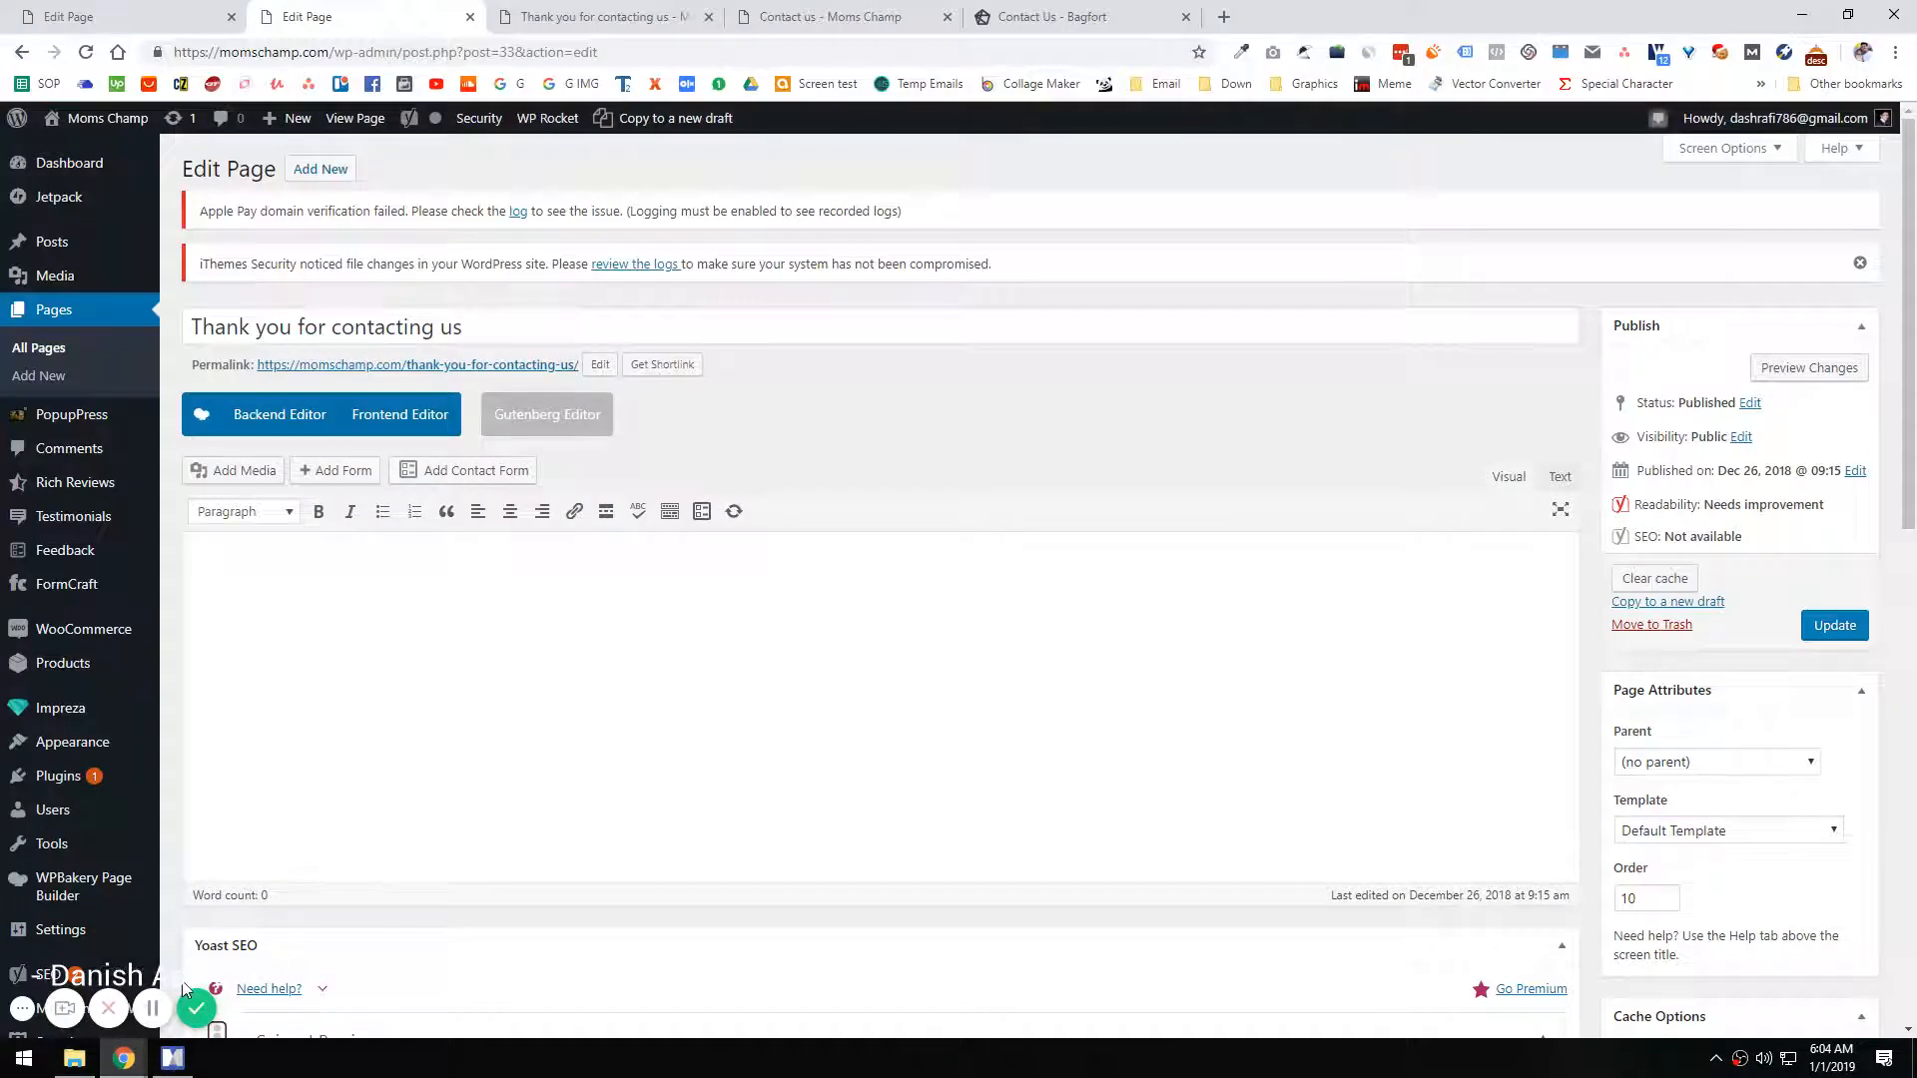